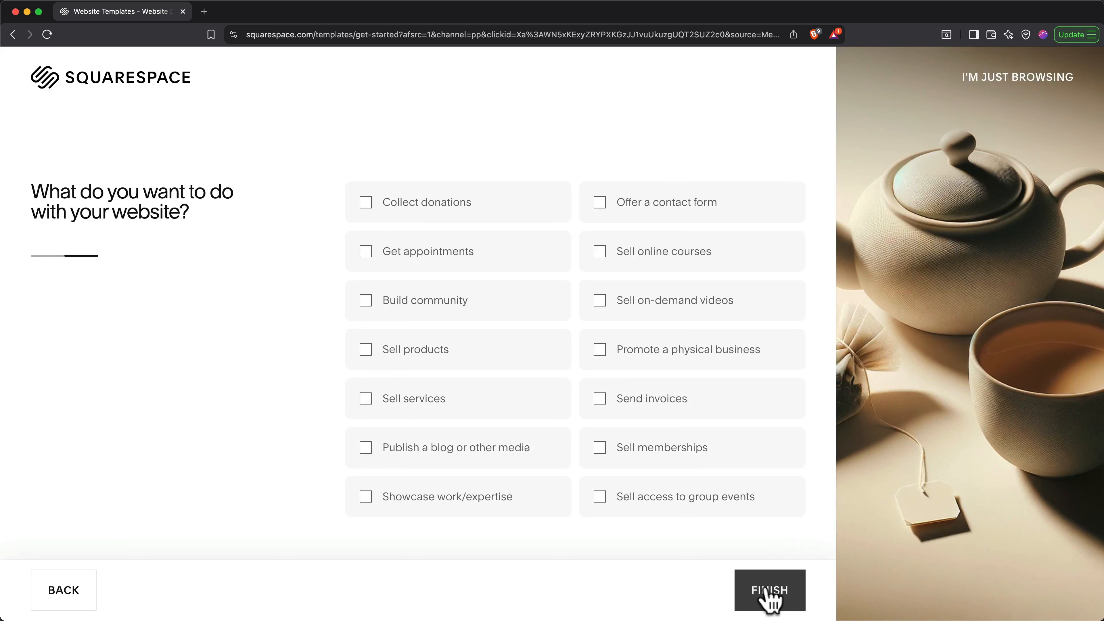
Step: Mark 'Offer a contact form' and 'Sell products' as site goals and finish the goals questionnaire
{"action": "left_click", "coordinate": [598, 205]}
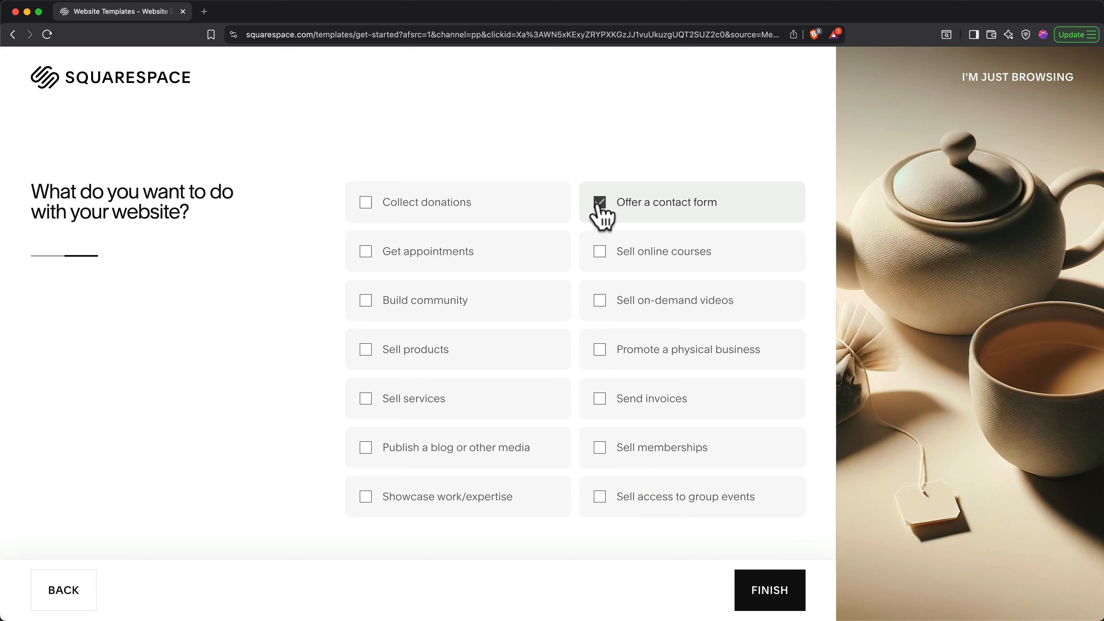
{"action": "left_click", "coordinate": [445, 350]}
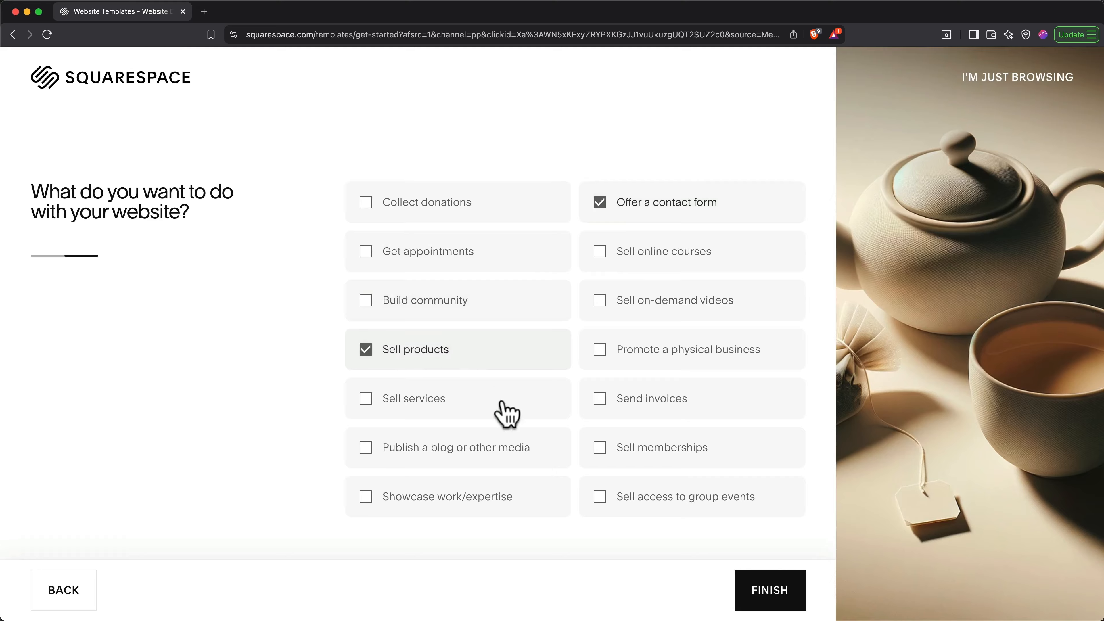
{"action": "left_click", "coordinate": [767, 597]}
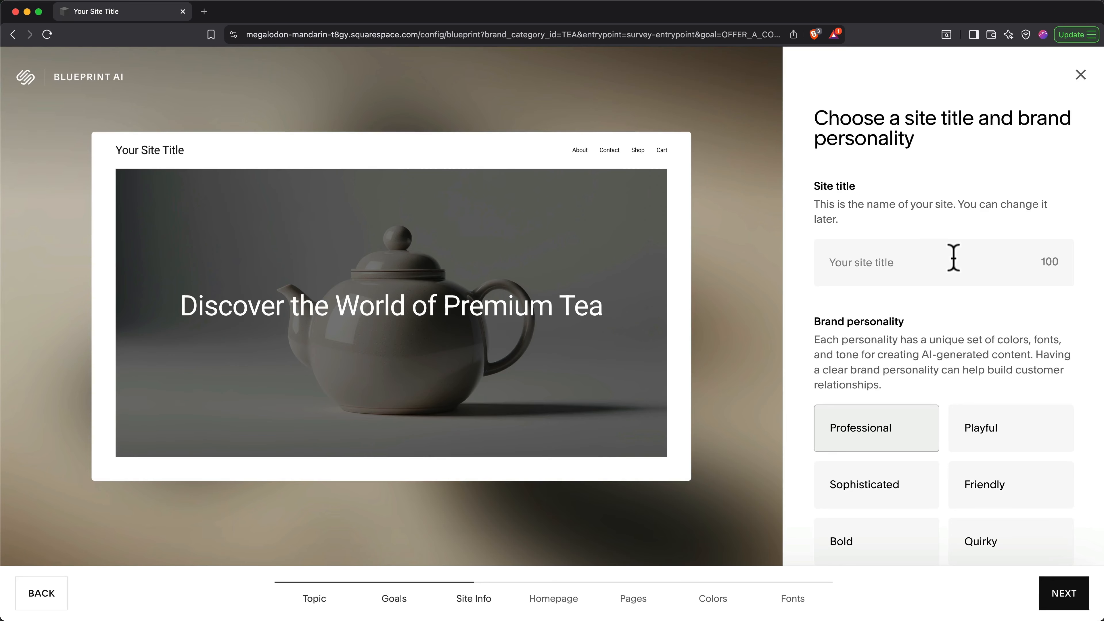
Step: Title the site 'The Gentle Kettle', choose the Friendly brand personality, and continue
{"action": "type", "text": "The Gentle Kettle"}
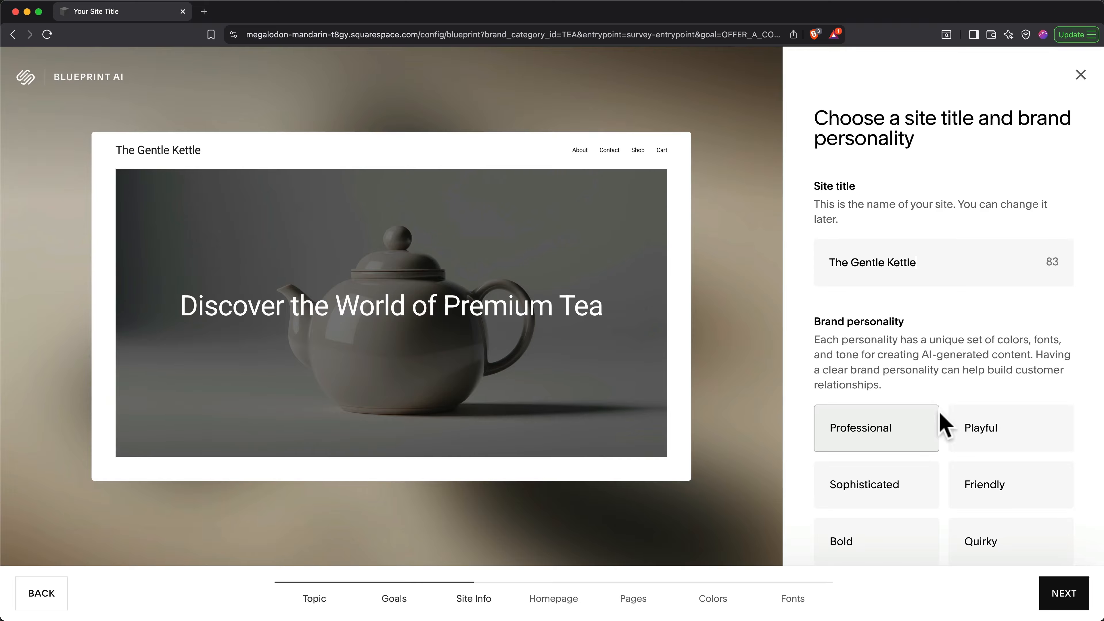
{"action": "scroll", "coordinate": [945, 424], "scroll_direction": "down", "scroll_amount": 3}
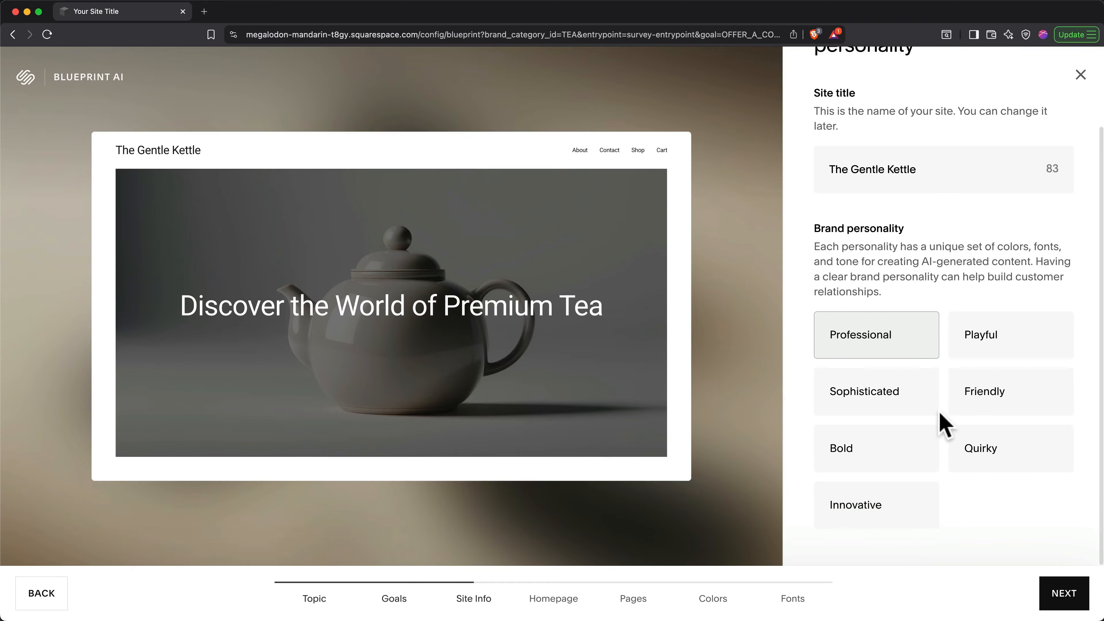
{"action": "left_click", "coordinate": [983, 412]}
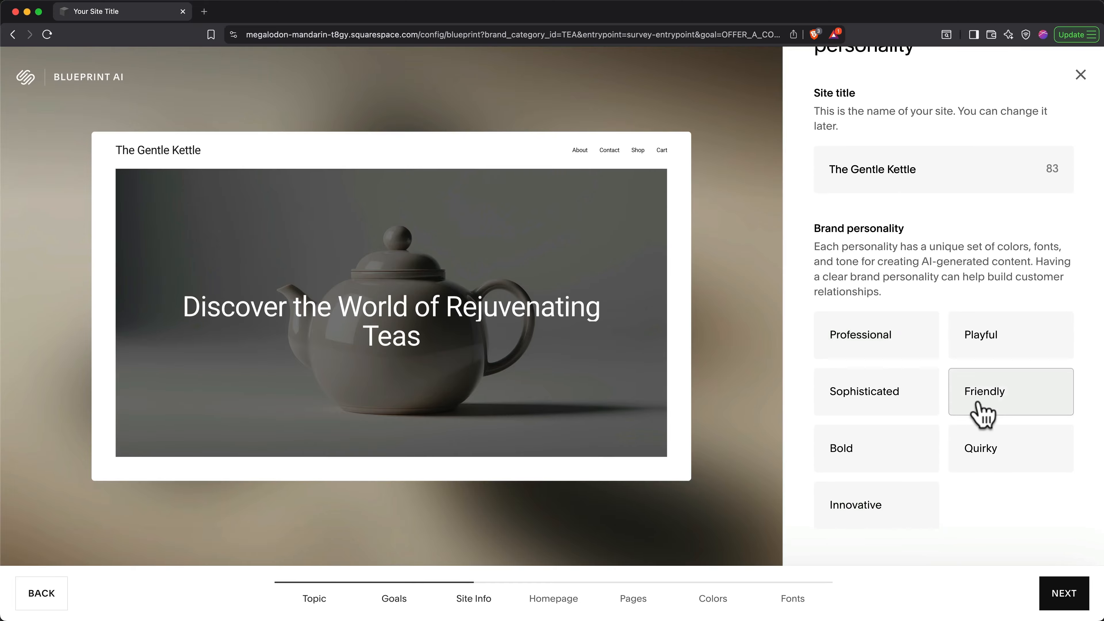
{"action": "left_click", "coordinate": [1061, 594]}
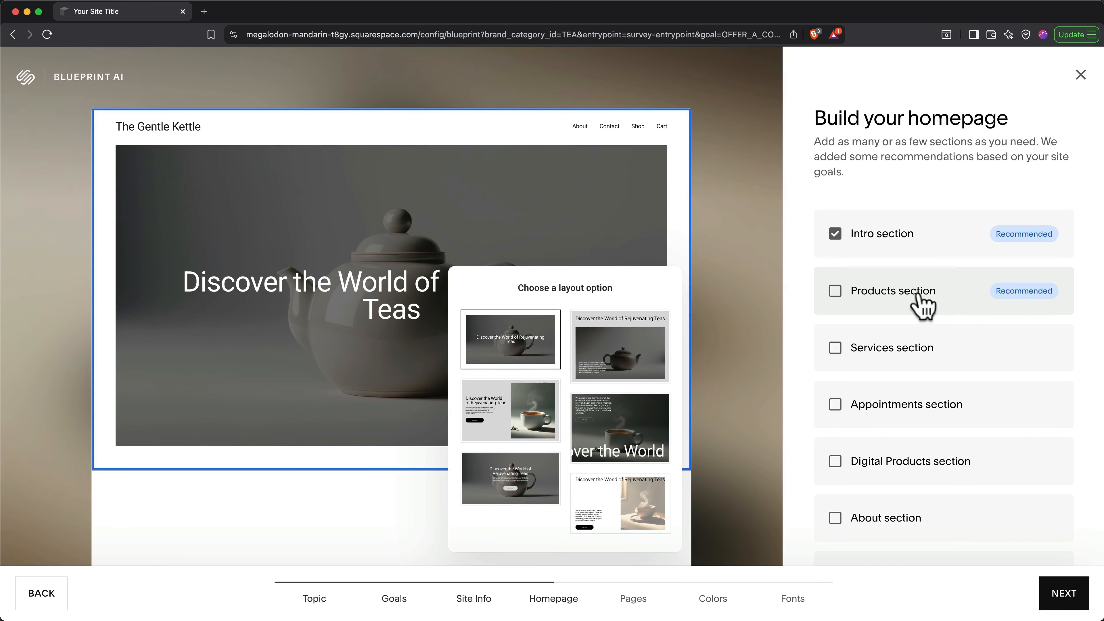
Step: Add Products, About, Forms and Footer sections to the homepage
{"action": "left_click", "coordinate": [835, 290]}
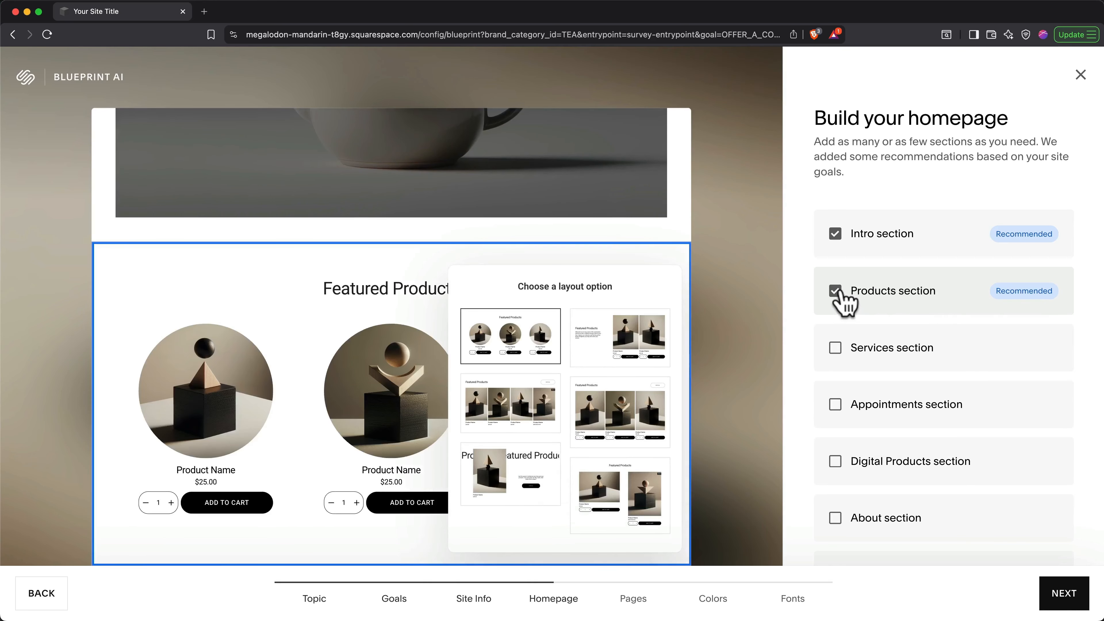
{"action": "scroll", "coordinate": [944, 320], "scroll_direction": "down", "scroll_amount": 3}
{"action": "scroll", "coordinate": [943, 316], "scroll_direction": "down", "scroll_amount": 3}
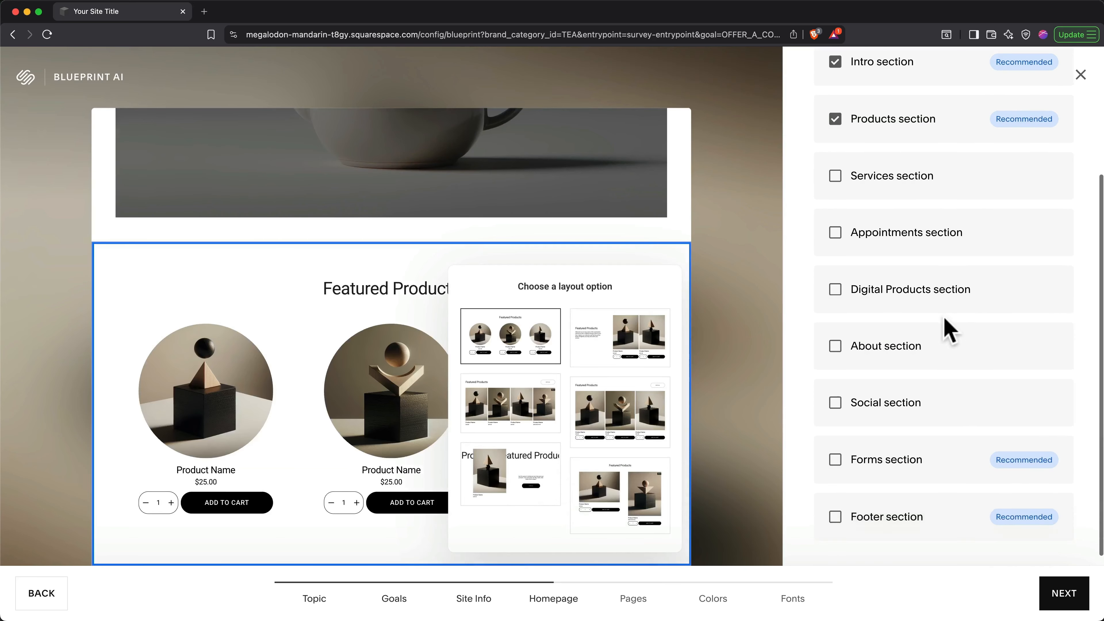
{"action": "left_click", "coordinate": [836, 336]}
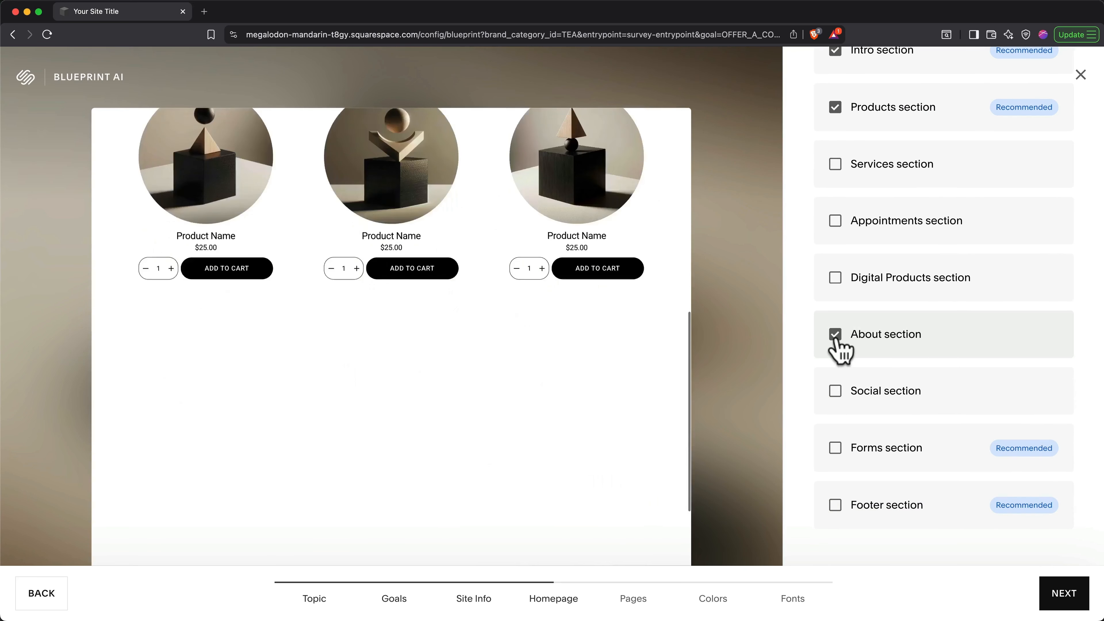
{"action": "left_click", "coordinate": [834, 449]}
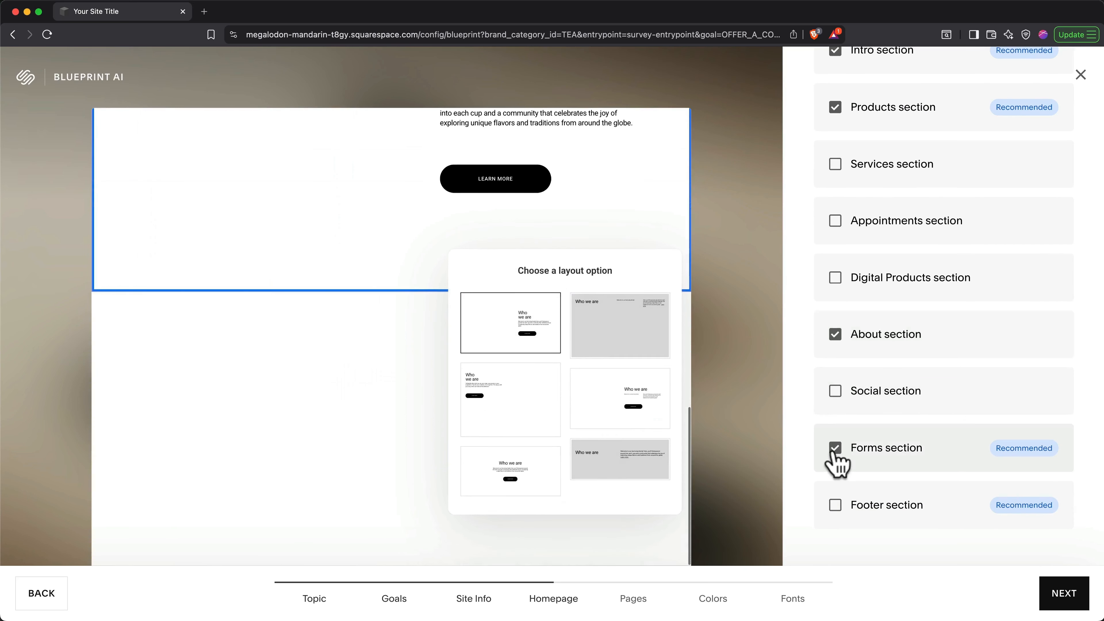
{"action": "left_click", "coordinate": [834, 507]}
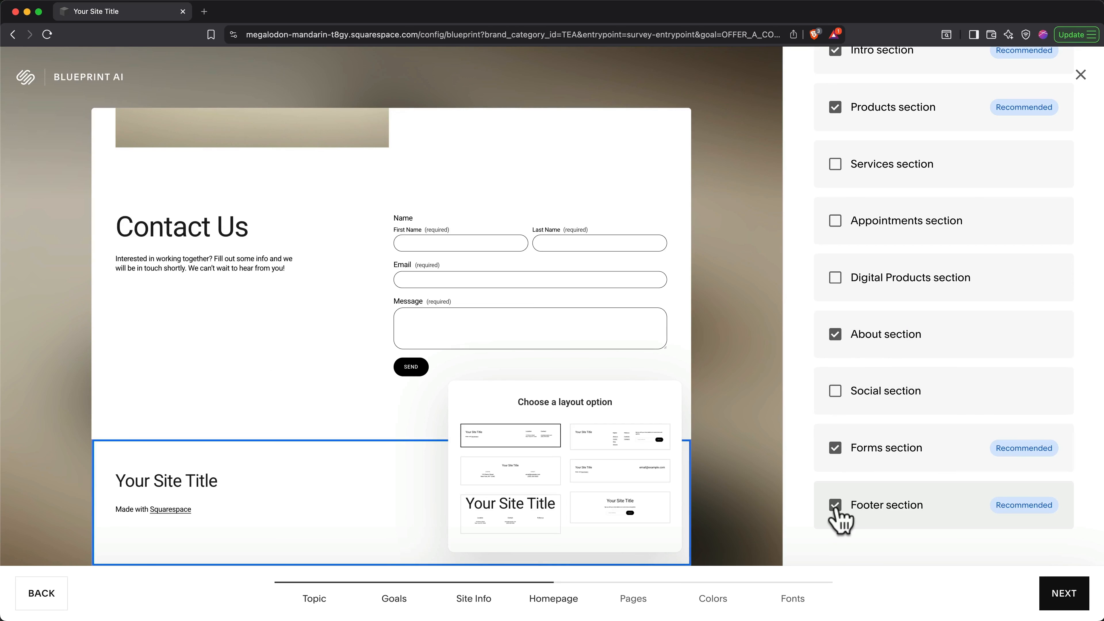
Step: Give the hero section the centred text layout and continue to the pages step
{"action": "scroll", "coordinate": [563, 405], "scroll_direction": "up", "scroll_amount": 15}
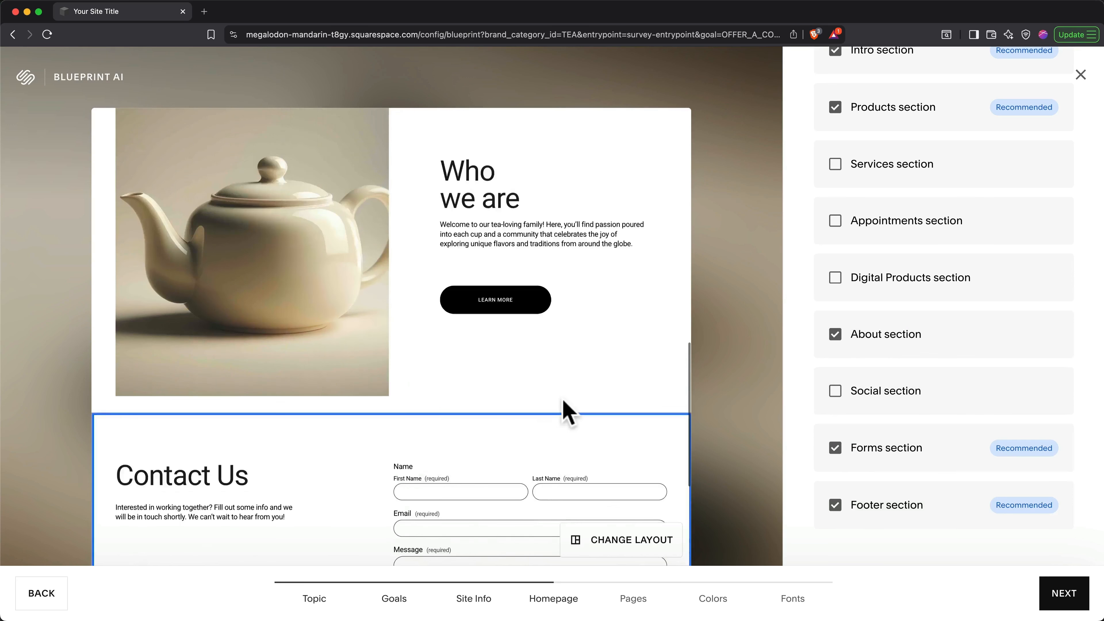
{"action": "scroll", "coordinate": [564, 391], "scroll_direction": "up", "scroll_amount": 5}
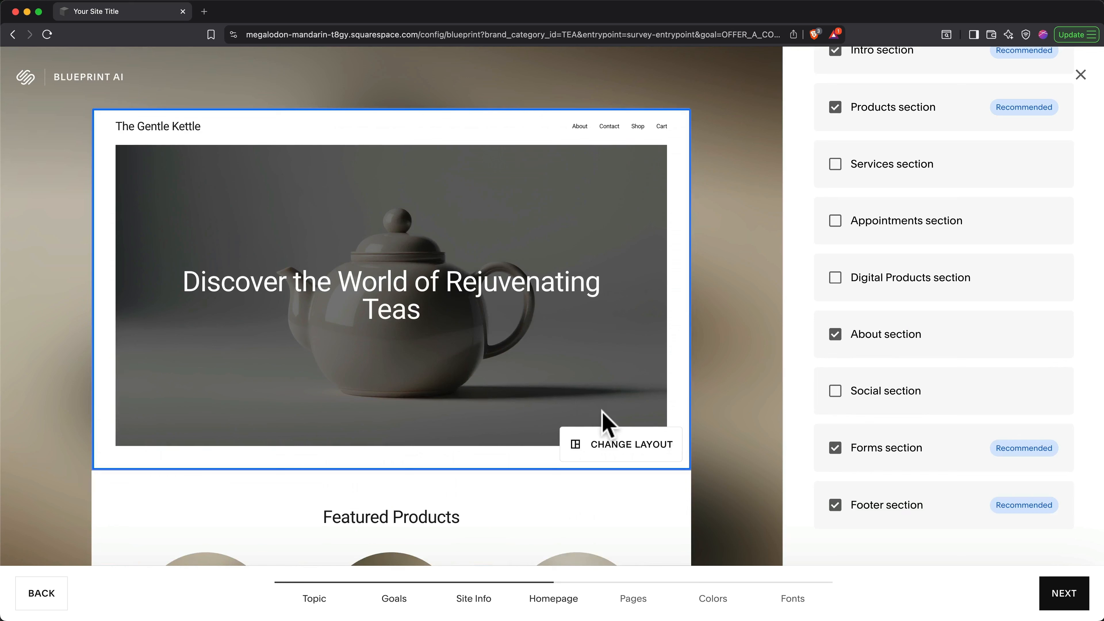
{"action": "left_click", "coordinate": [608, 444]}
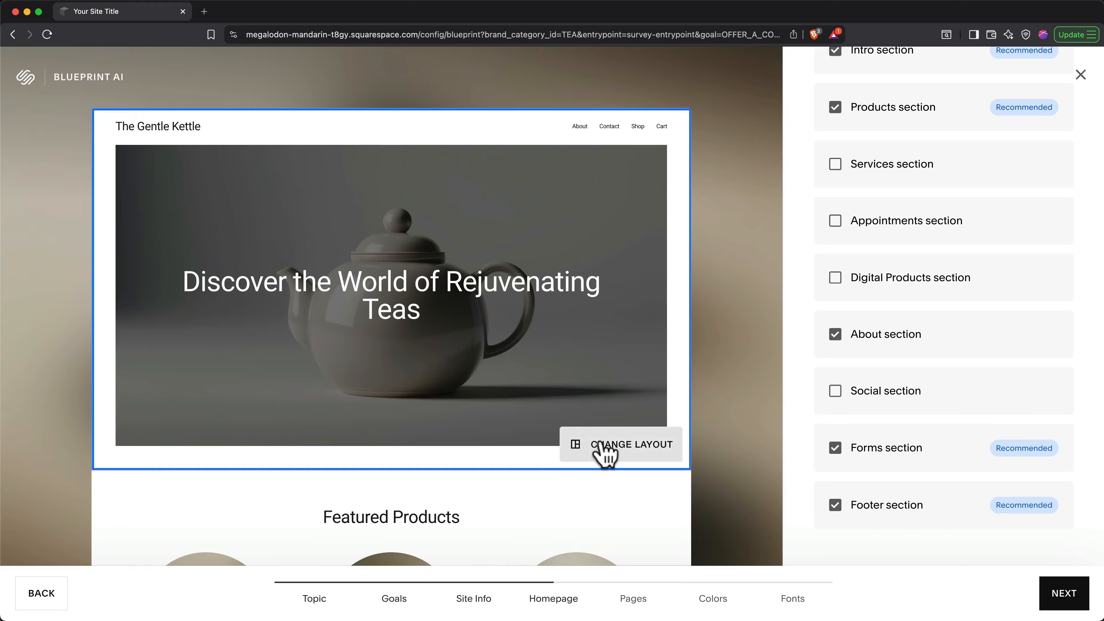
{"action": "left_click", "coordinate": [598, 442]}
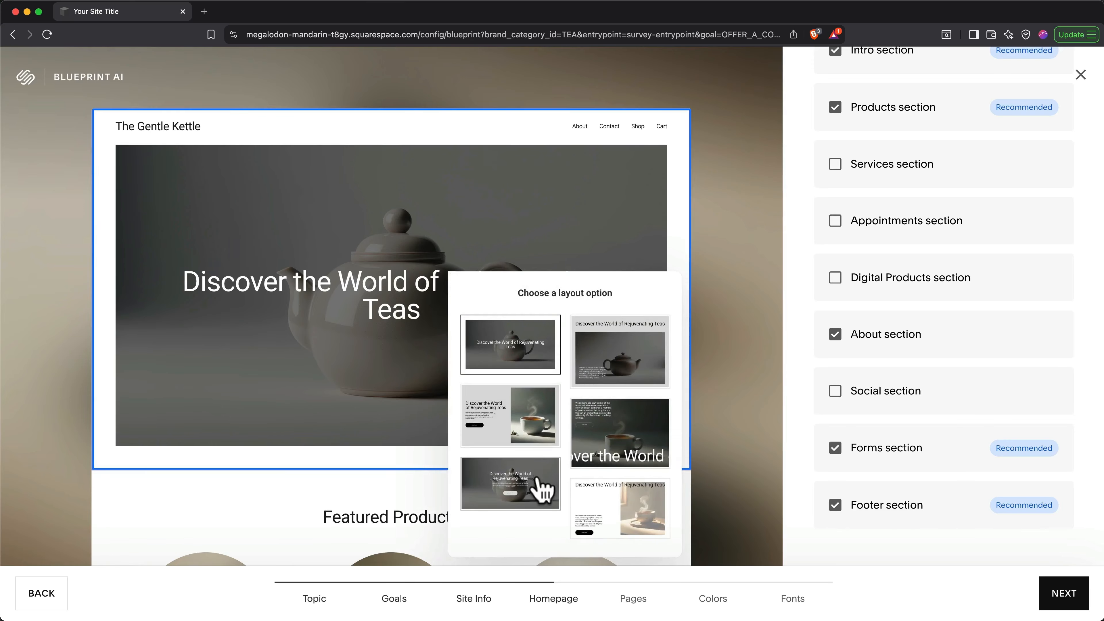
{"action": "left_click", "coordinate": [543, 489]}
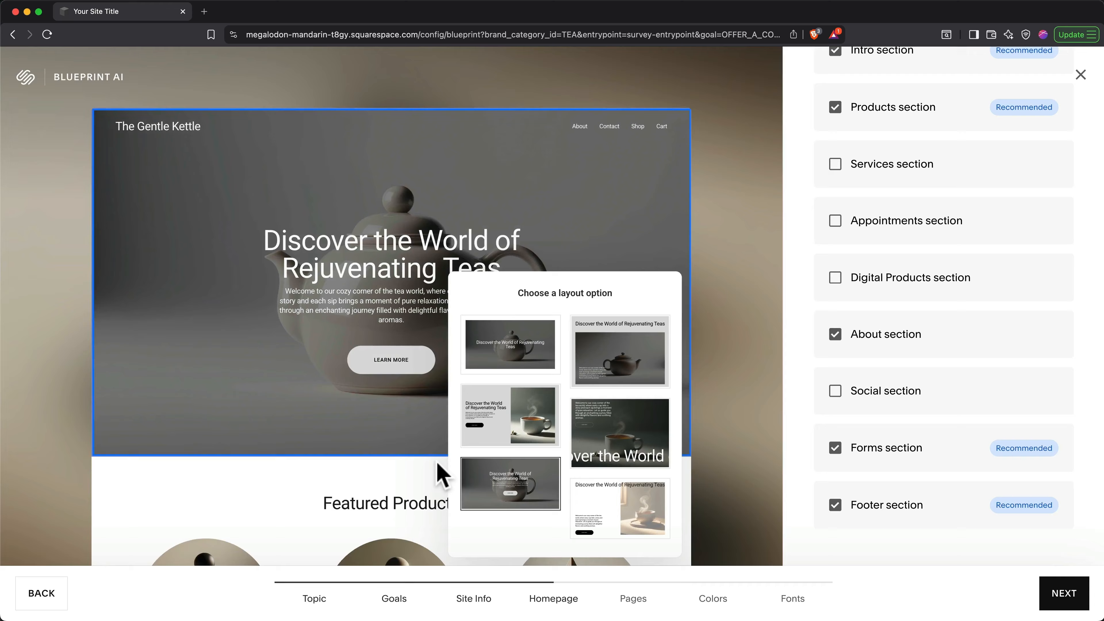
{"action": "scroll", "coordinate": [439, 473], "scroll_direction": "down", "scroll_amount": 5}
{"action": "scroll", "coordinate": [439, 473], "scroll_direction": "down", "scroll_amount": 14}
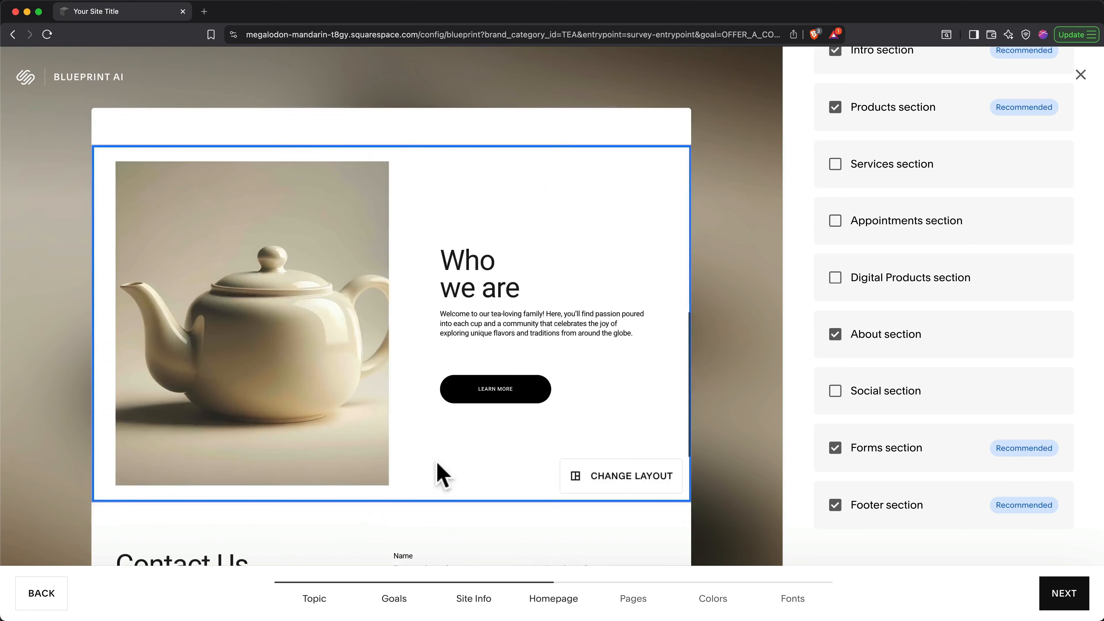
{"action": "scroll", "coordinate": [437, 464], "scroll_direction": "down", "scroll_amount": 1}
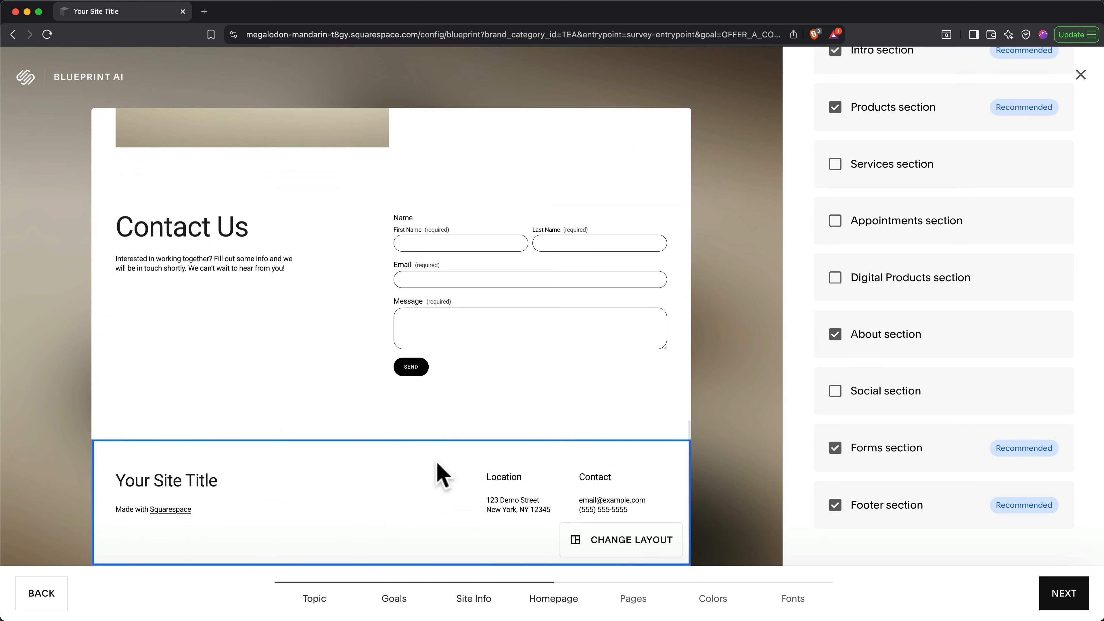
{"action": "left_click", "coordinate": [1060, 609]}
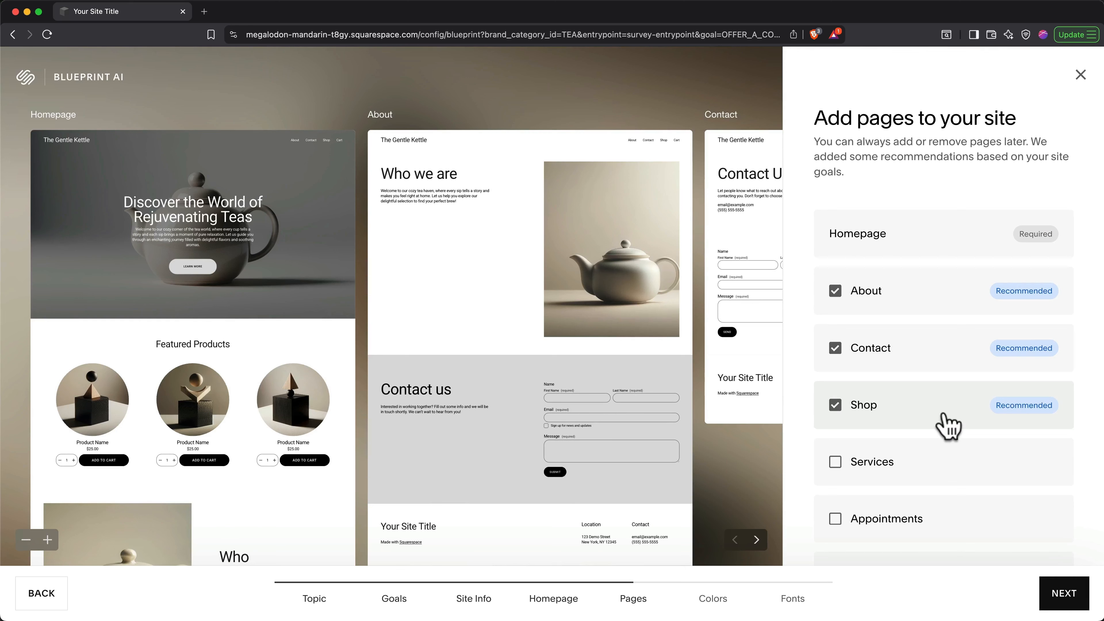
Step: Keep the recommended About, Contact and Shop pages after previewing Shop, and continue
{"action": "scroll", "coordinate": [947, 428], "scroll_direction": "down", "scroll_amount": 3}
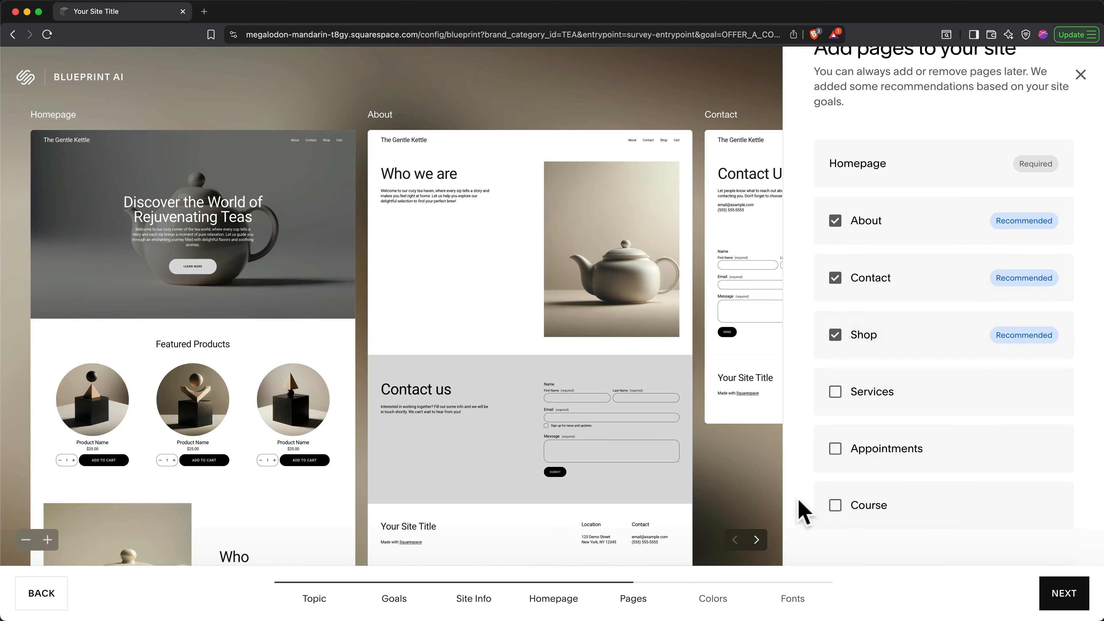
{"action": "left_click", "coordinate": [758, 540]}
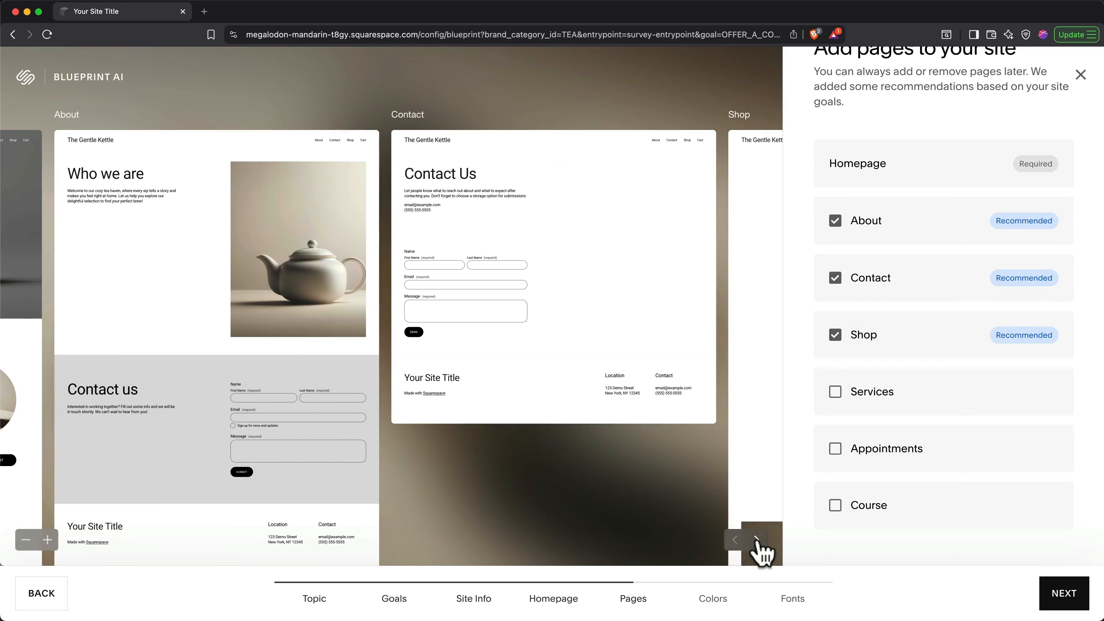
{"action": "left_click", "coordinate": [757, 541]}
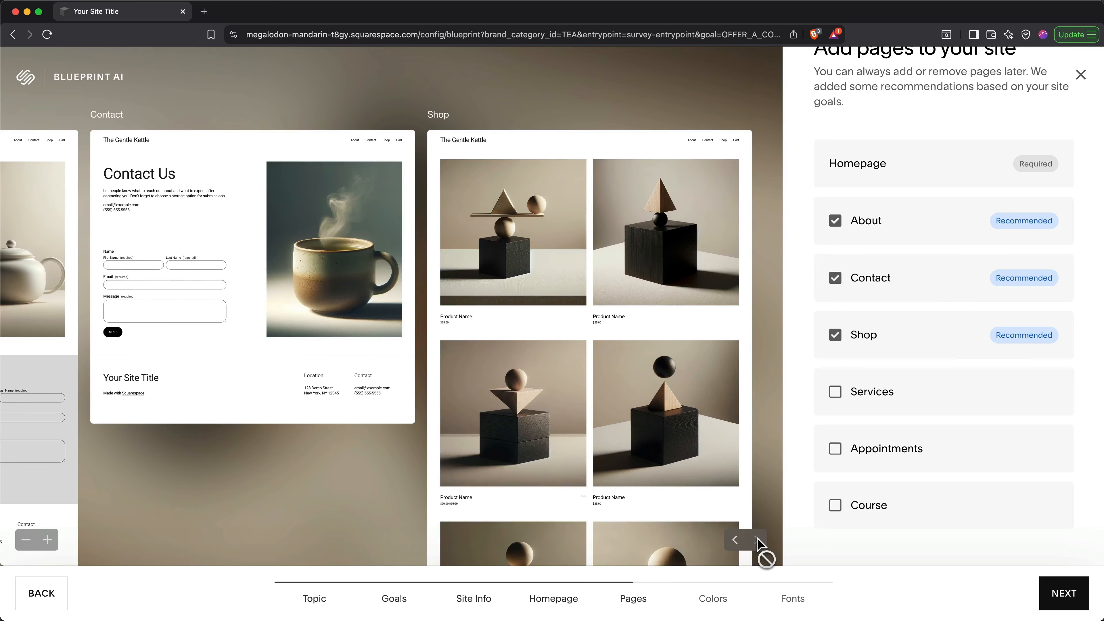
{"action": "left_click", "coordinate": [1063, 594]}
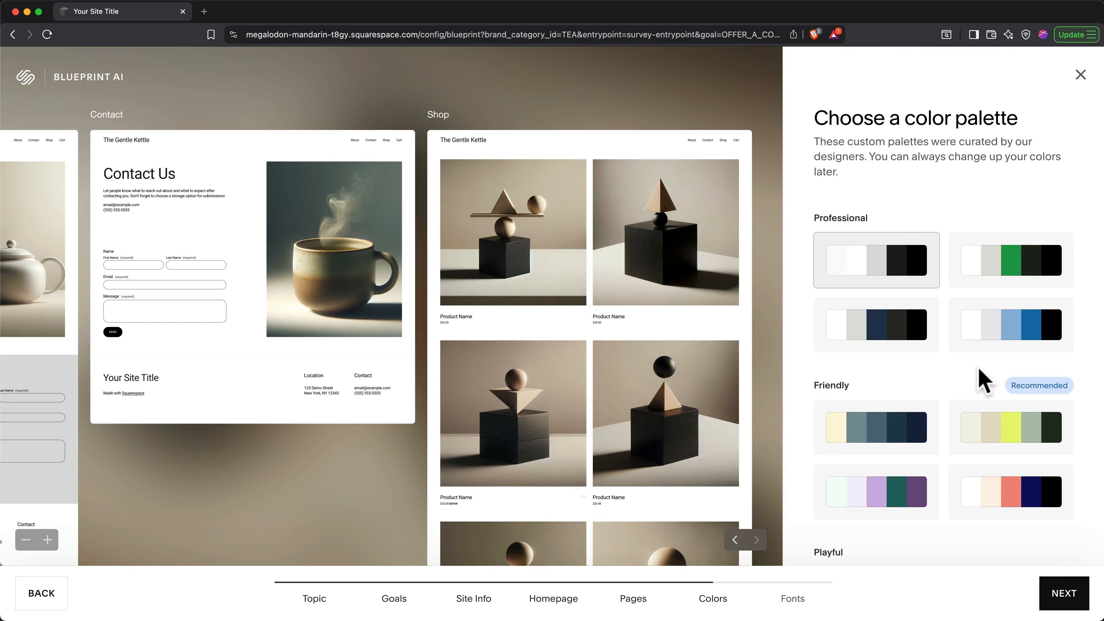
Step: Compare the Friendly palettes, settle on the coral one, and continue to fonts
{"action": "scroll", "coordinate": [983, 381], "scroll_direction": "down", "scroll_amount": 5}
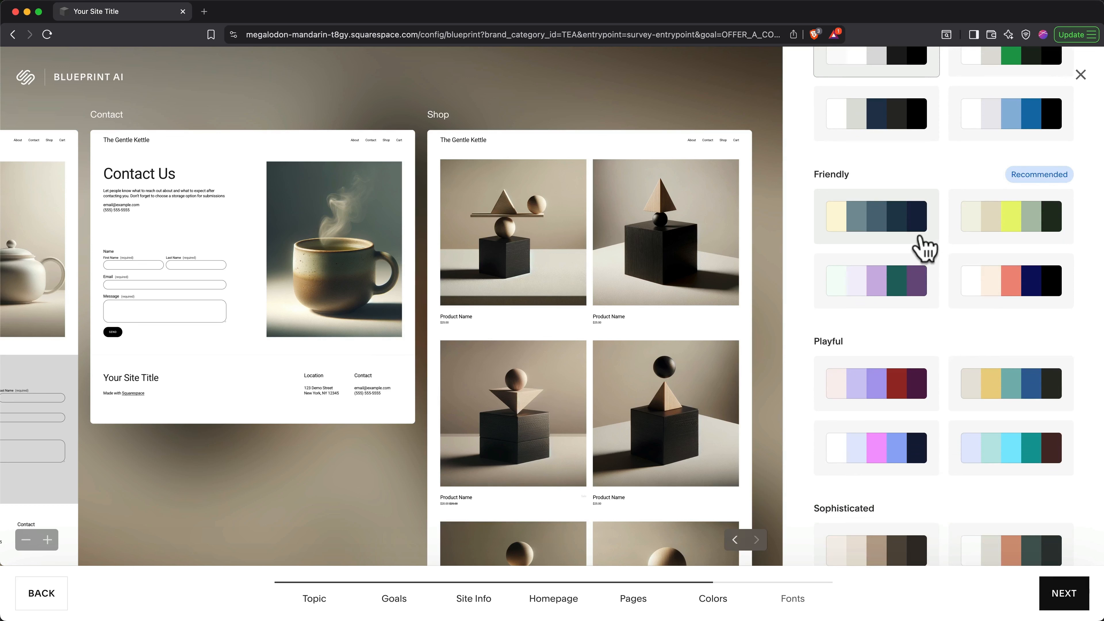
{"action": "left_click", "coordinate": [922, 246]}
{"action": "left_click", "coordinate": [1000, 231]}
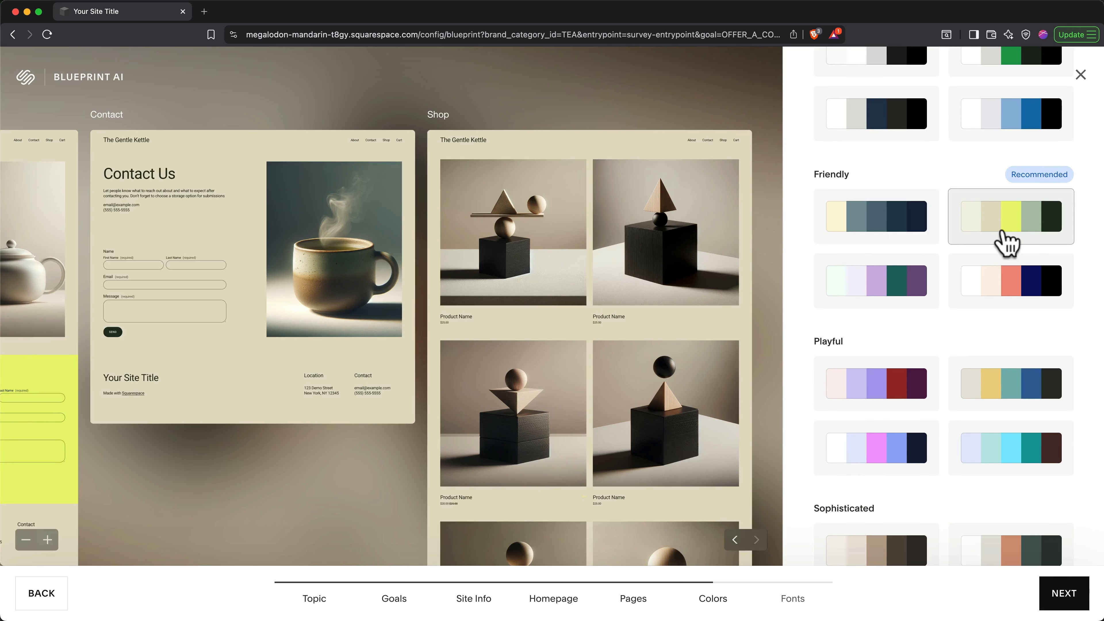
{"action": "left_click", "coordinate": [1004, 280]}
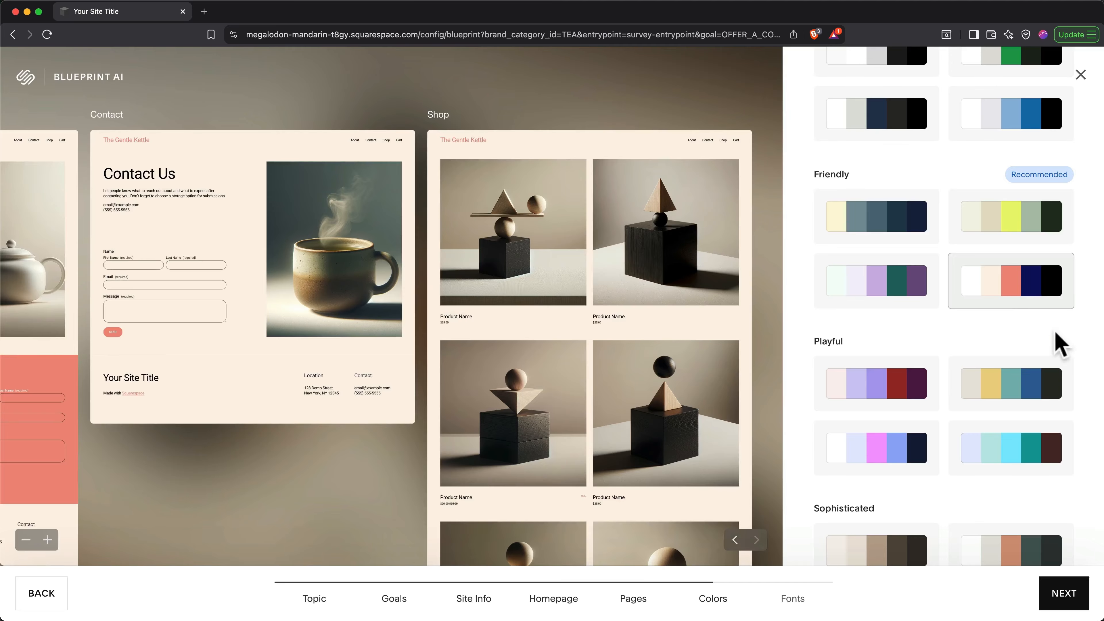
{"action": "left_click", "coordinate": [1059, 593]}
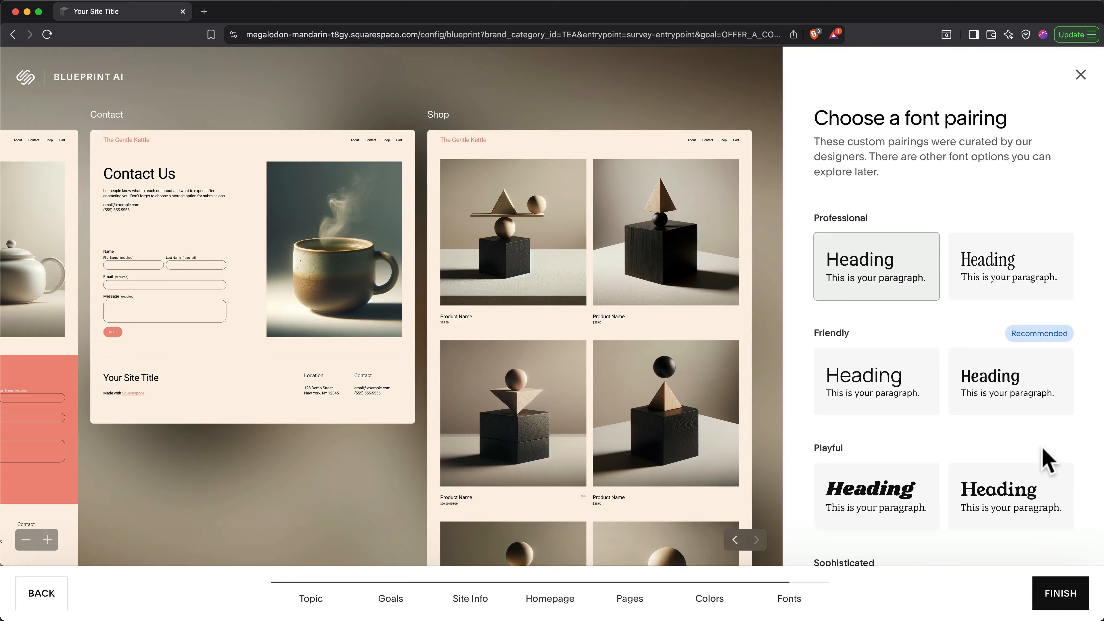
Step: Pick the second Friendly font pairing and finish setup to generate the site
{"action": "scroll", "coordinate": [1036, 452], "scroll_direction": "down", "scroll_amount": 3}
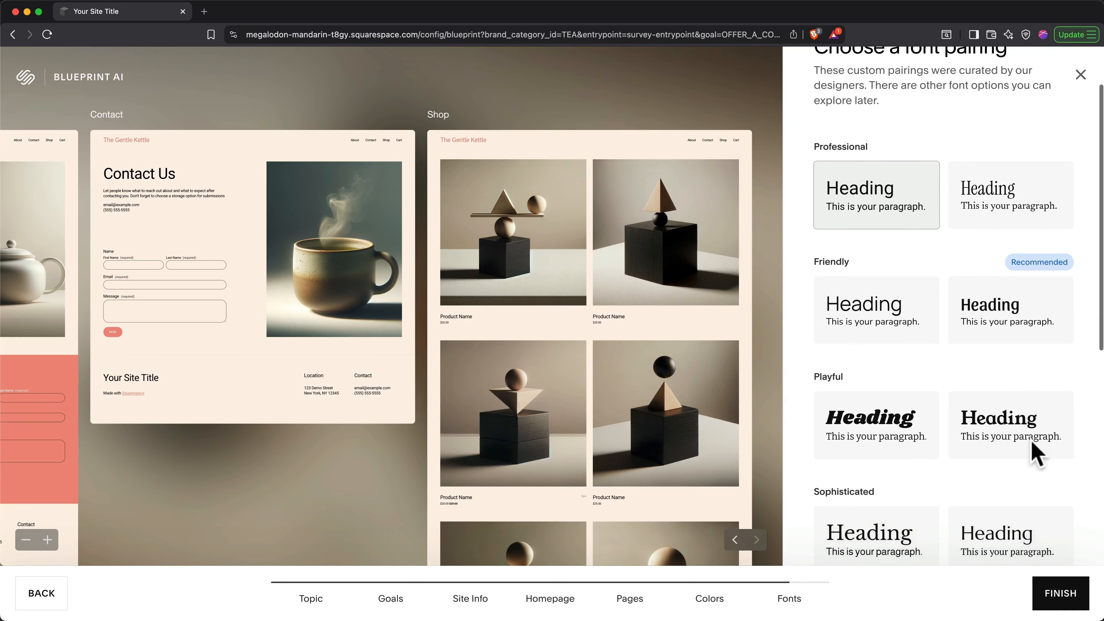
{"action": "left_click", "coordinate": [993, 261]}
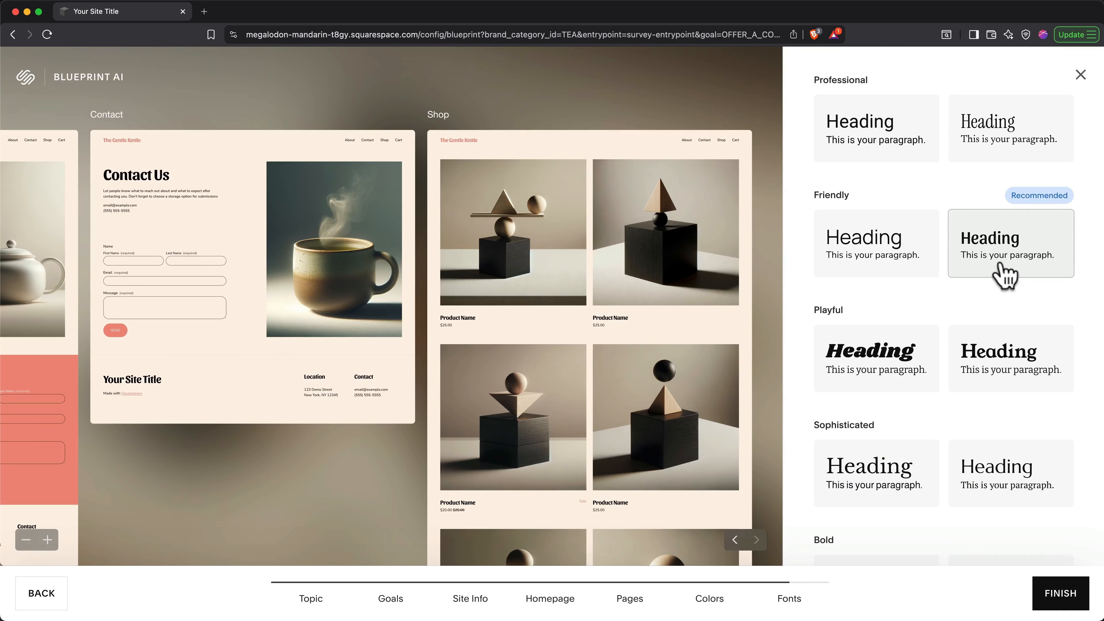
{"action": "left_click", "coordinate": [1062, 593]}
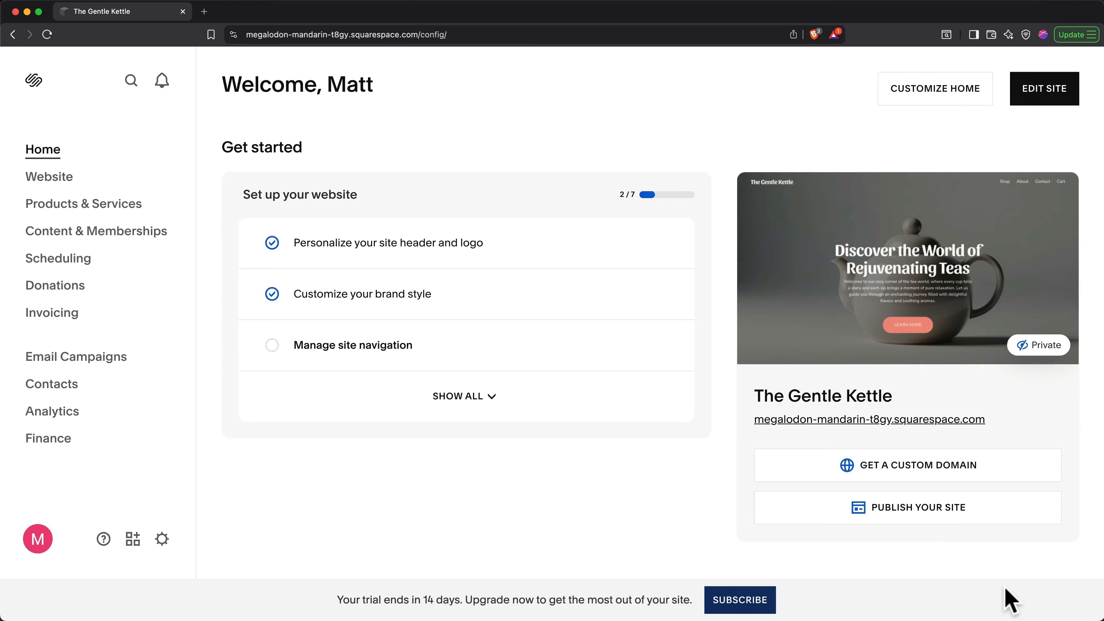
Step: Browse the dashboard tutorials, then open Website to preview The Gentle Kettle's Home page
{"action": "scroll", "coordinate": [601, 381], "scroll_direction": "down", "scroll_amount": 9}
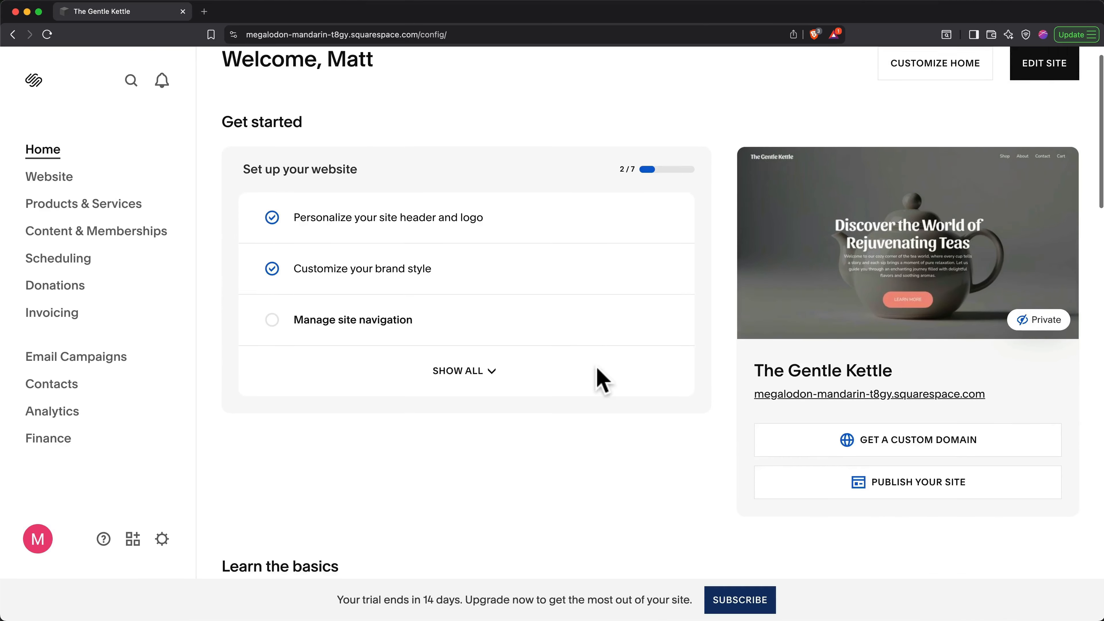
{"action": "scroll", "coordinate": [601, 379], "scroll_direction": "down", "scroll_amount": 4}
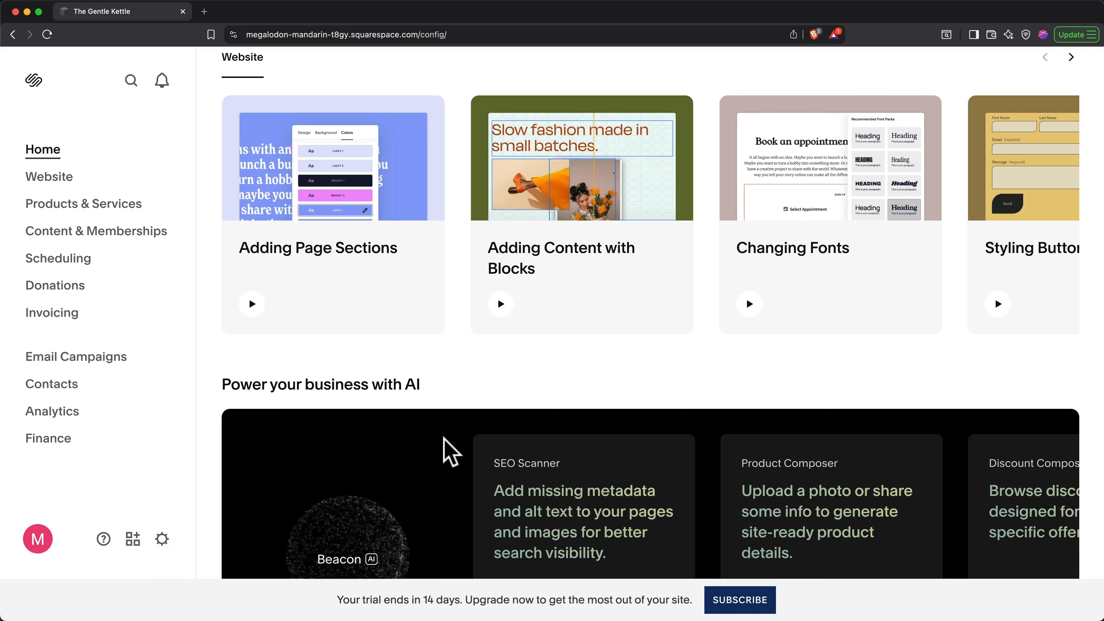
{"action": "scroll", "coordinate": [859, 337], "scroll_direction": "up", "scroll_amount": 5}
{"action": "scroll", "coordinate": [858, 337], "scroll_direction": "up", "scroll_amount": 8}
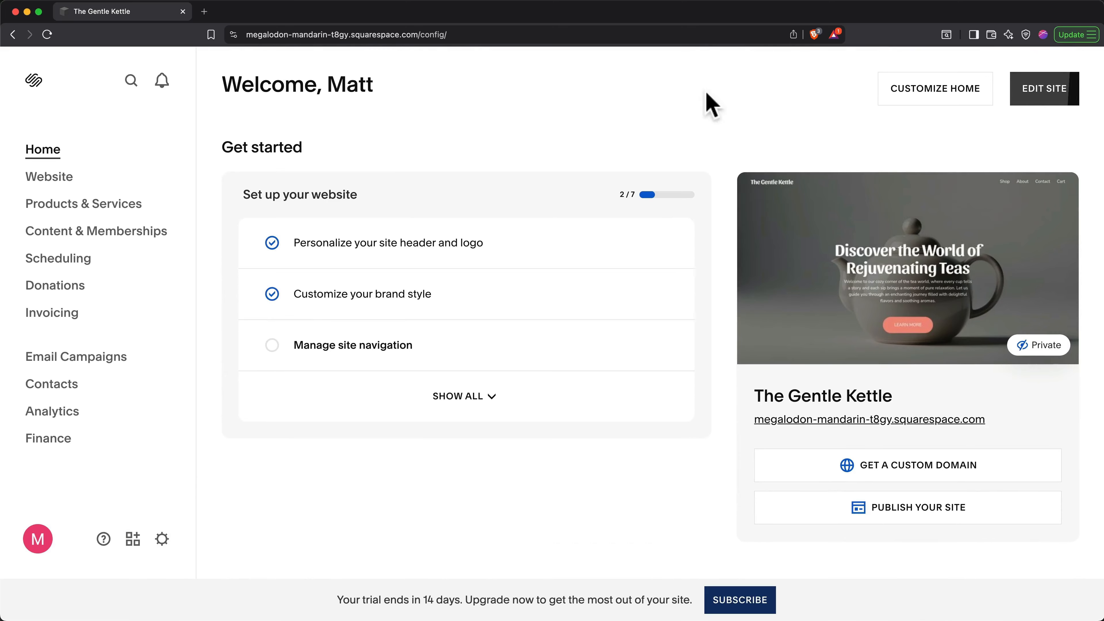
{"action": "left_click", "coordinate": [66, 185]}
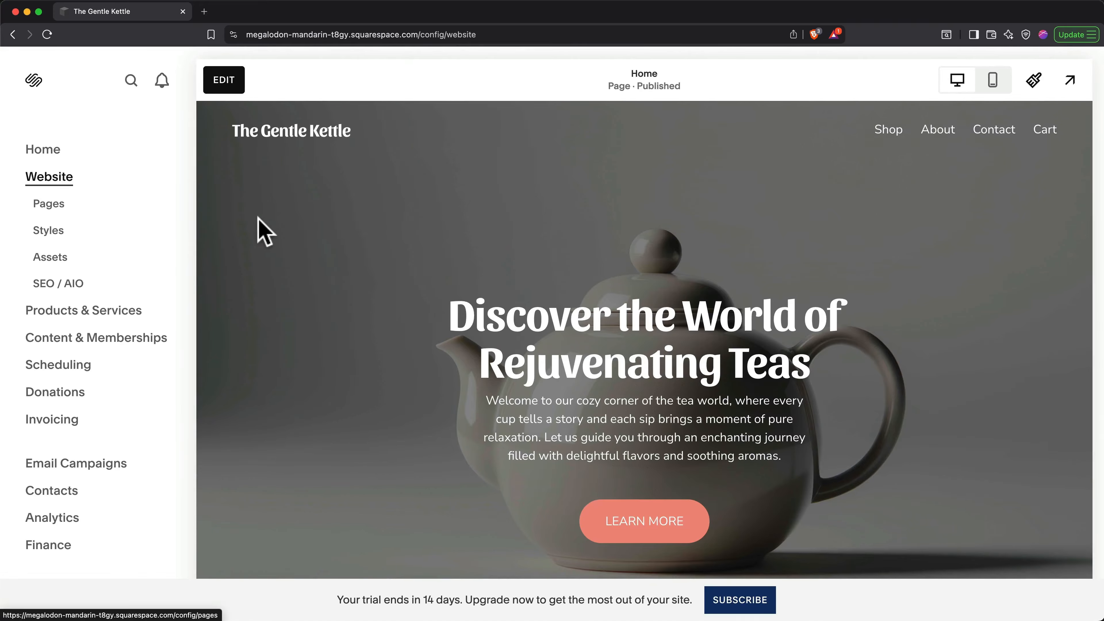
Step: Edit the Home page, compare its mobile and desktop layouts, and open Site Styles
{"action": "left_click", "coordinate": [222, 80]}
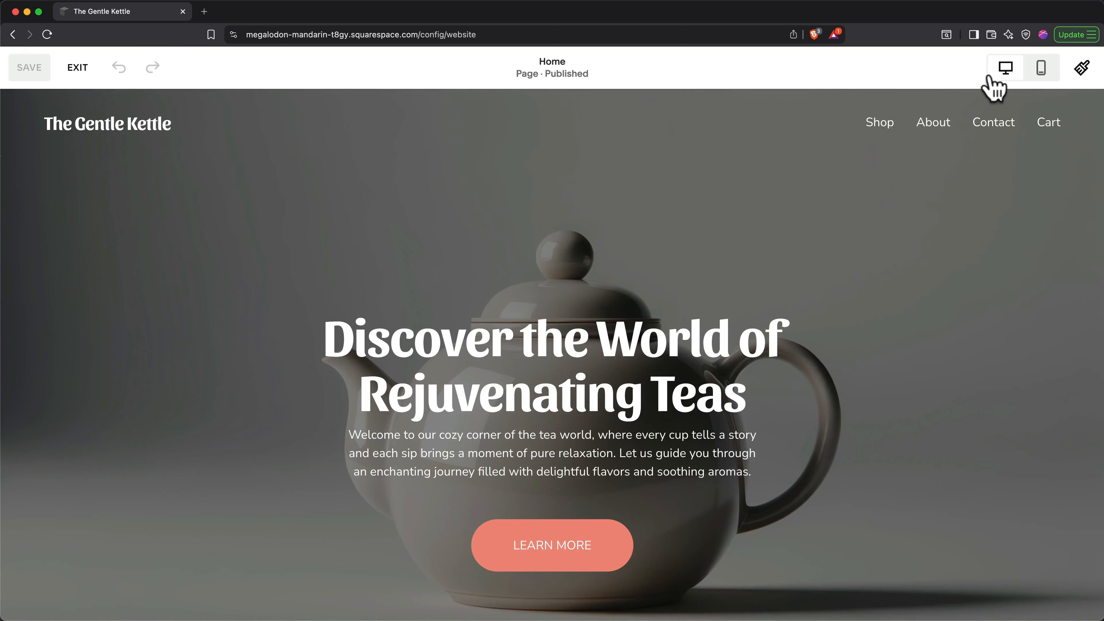
{"action": "left_click", "coordinate": [1041, 69]}
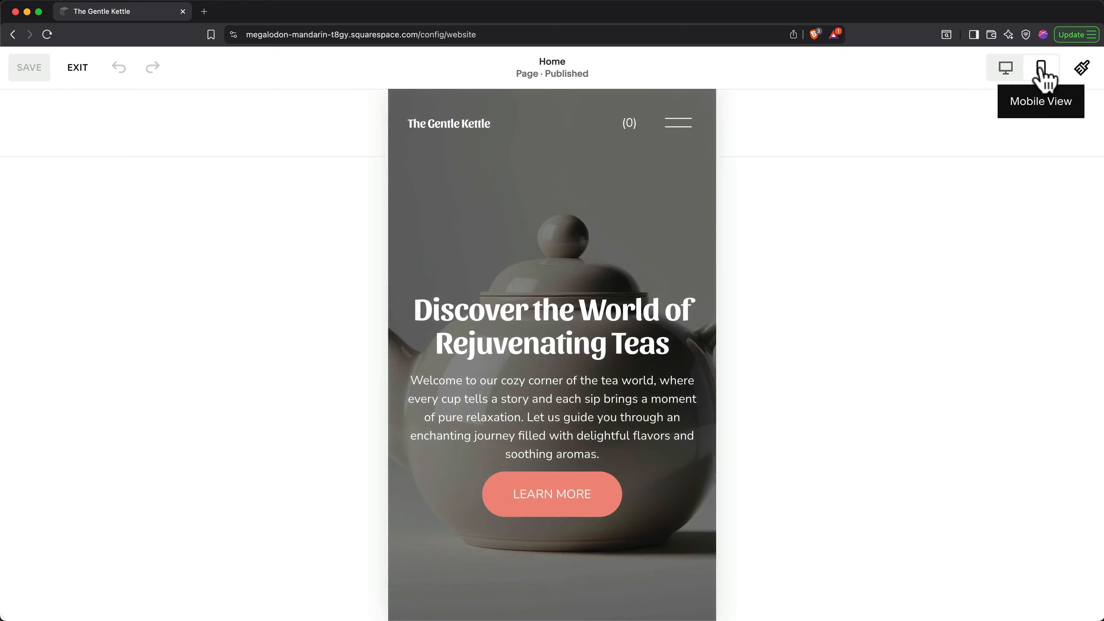
{"action": "left_click", "coordinate": [1008, 72]}
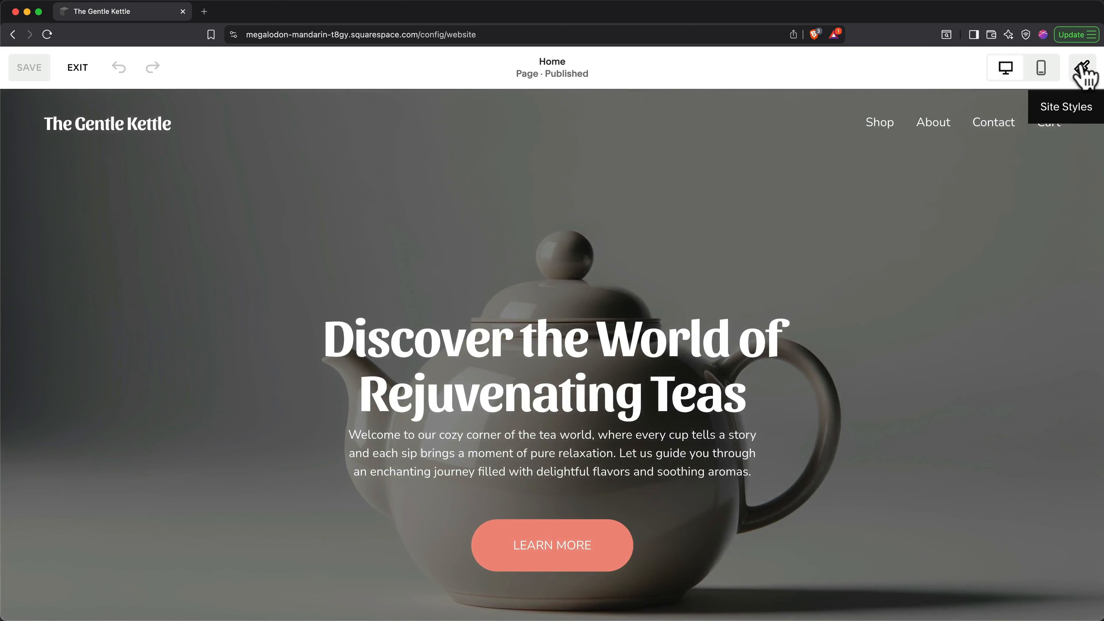
{"action": "left_click", "coordinate": [1082, 69]}
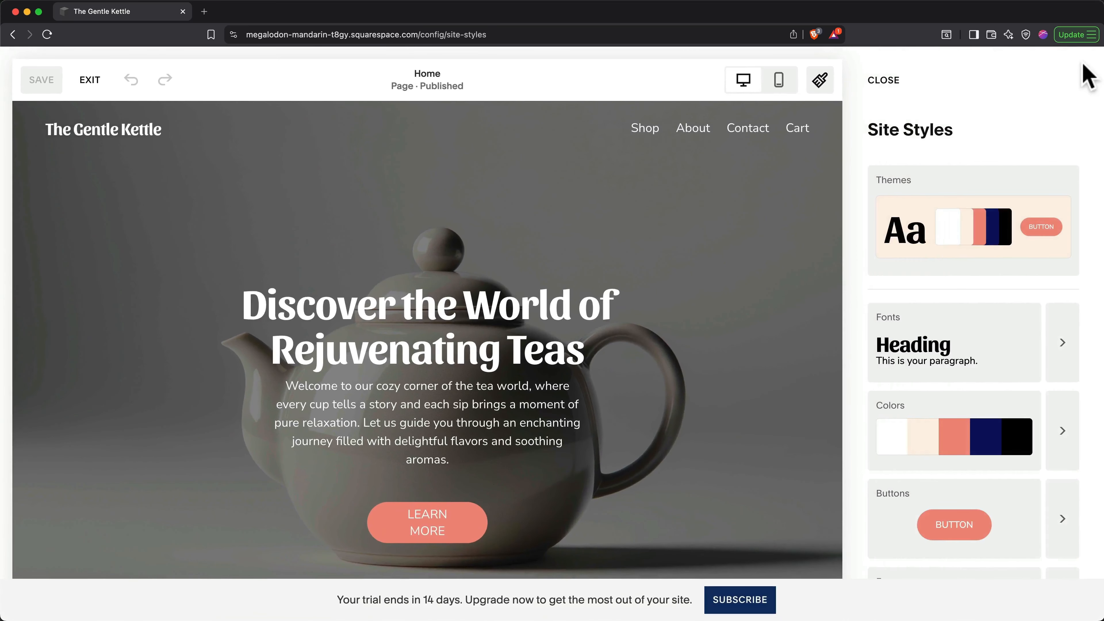
Step: Close the Site Styles panel to return to the full Home page editor
{"action": "left_click", "coordinate": [821, 82]}
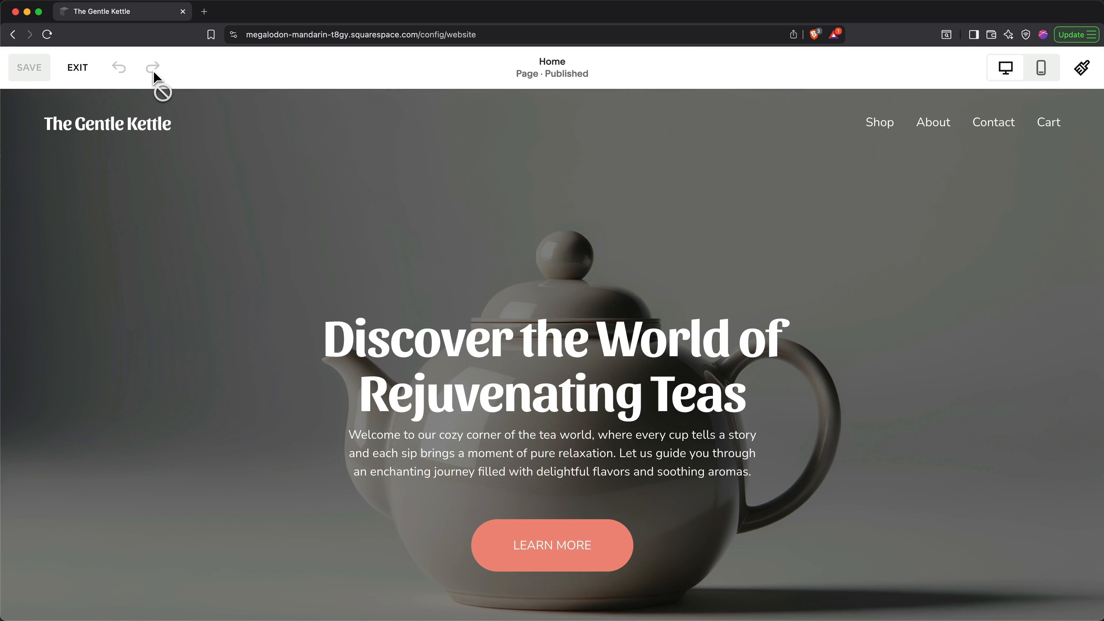
{"action": "left_click", "coordinate": [78, 68]}
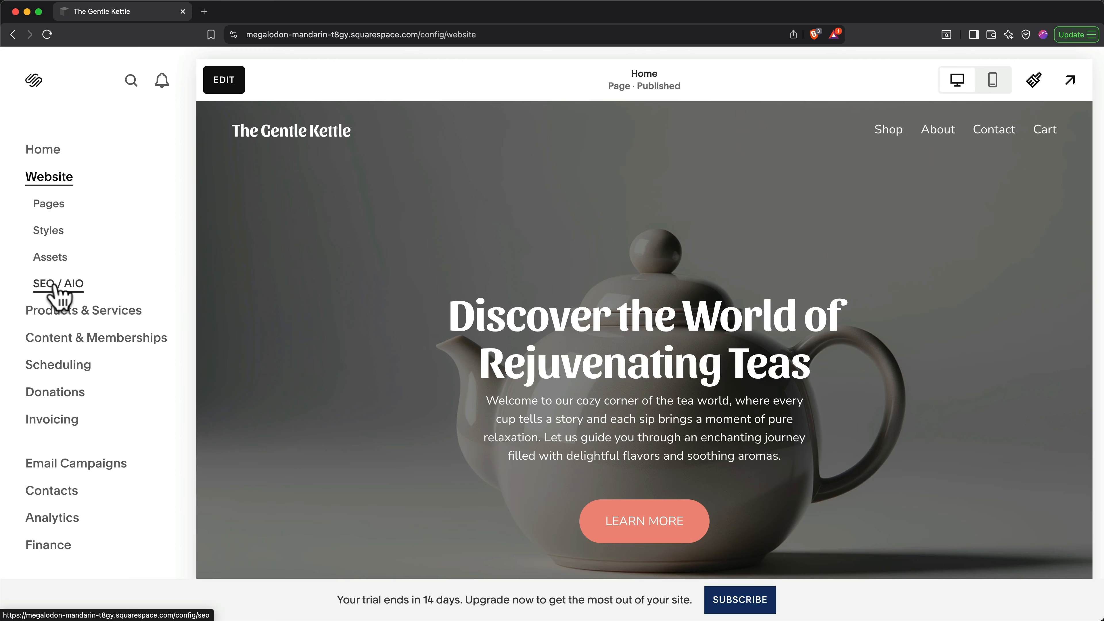
{"action": "left_click", "coordinate": [477, 266]}
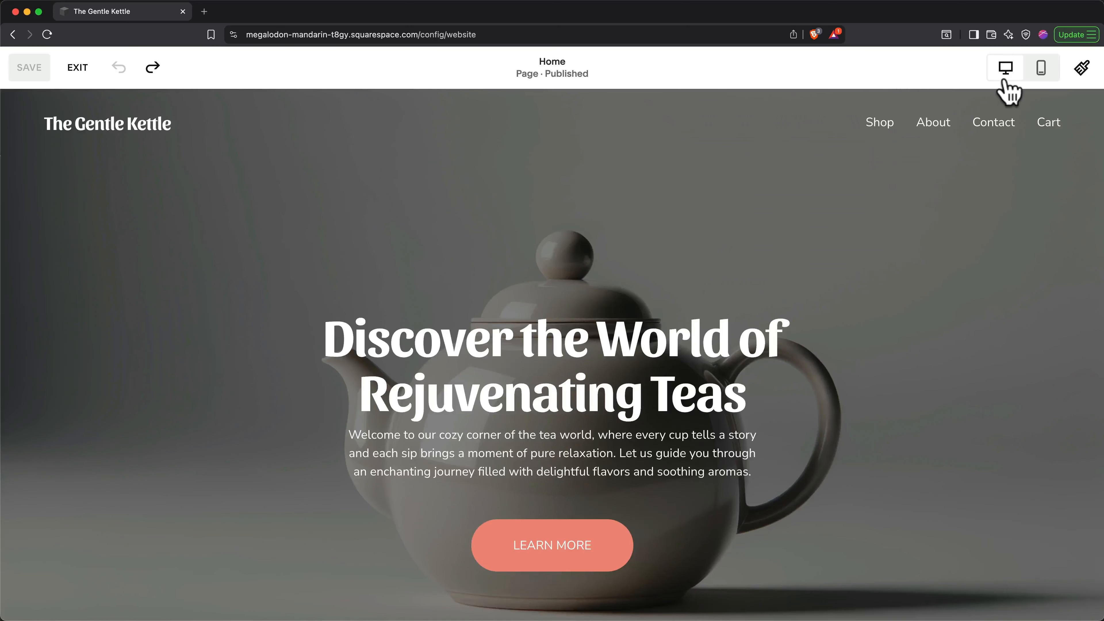
Step: Open Site Styles, view the recommended font packs, then the Sansita and Nunito Sans font settings
{"action": "left_click", "coordinate": [1082, 69]}
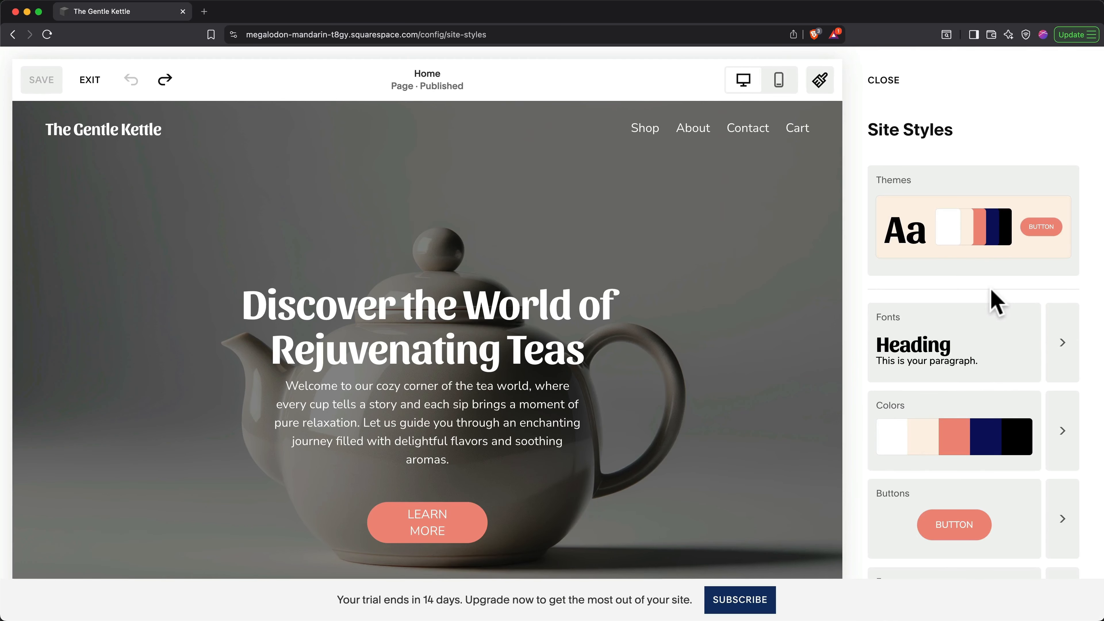
{"action": "left_click", "coordinate": [966, 336]}
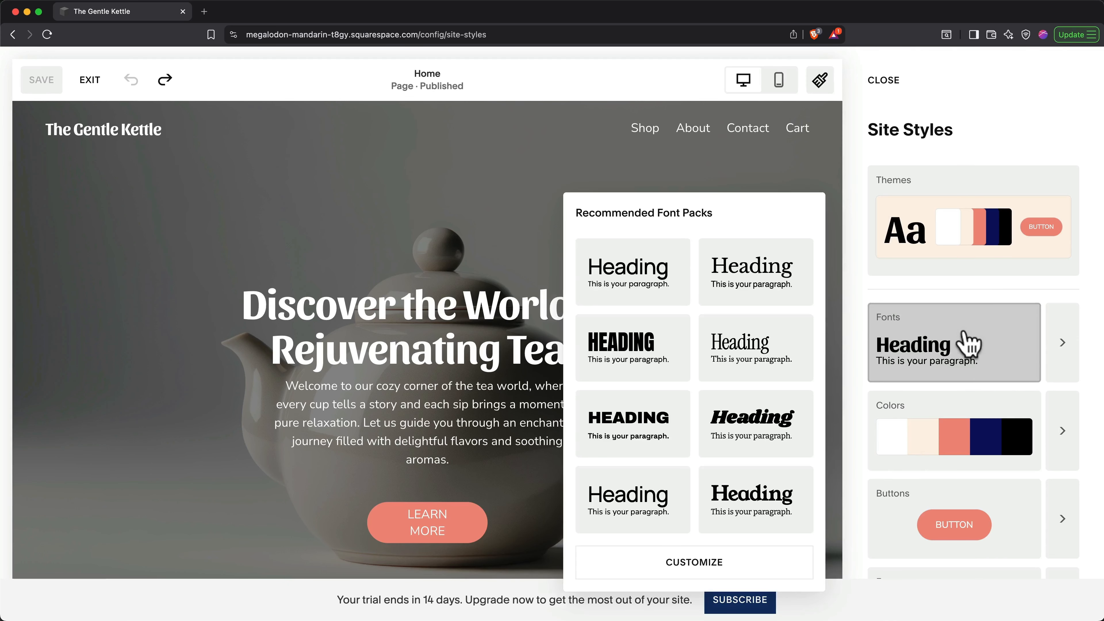
{"action": "left_click", "coordinate": [1063, 348]}
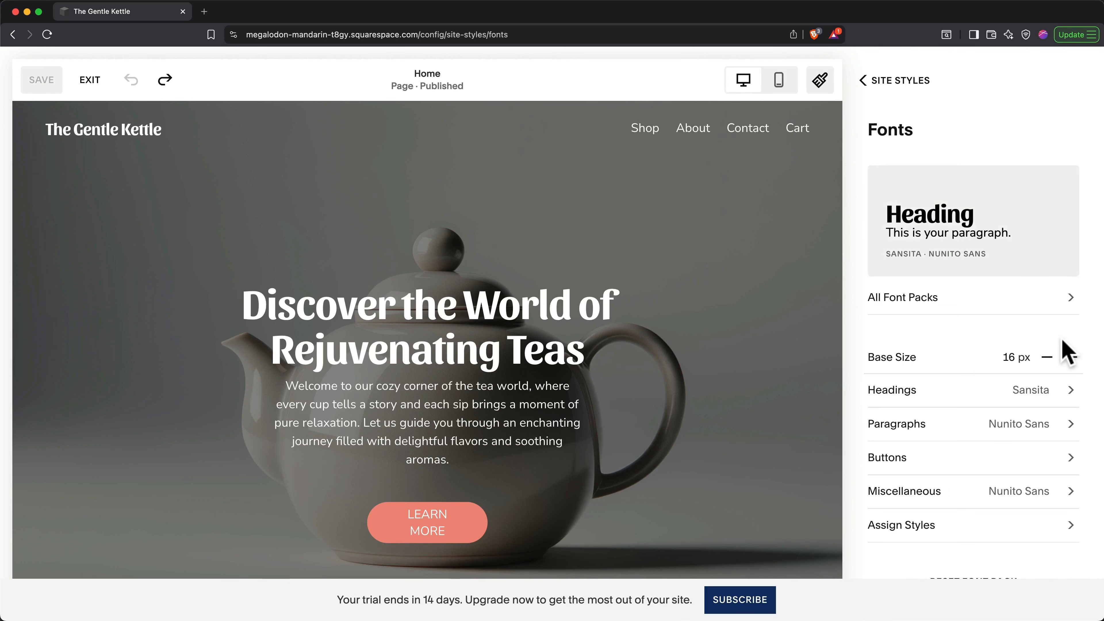
{"action": "left_click", "coordinate": [878, 84]}
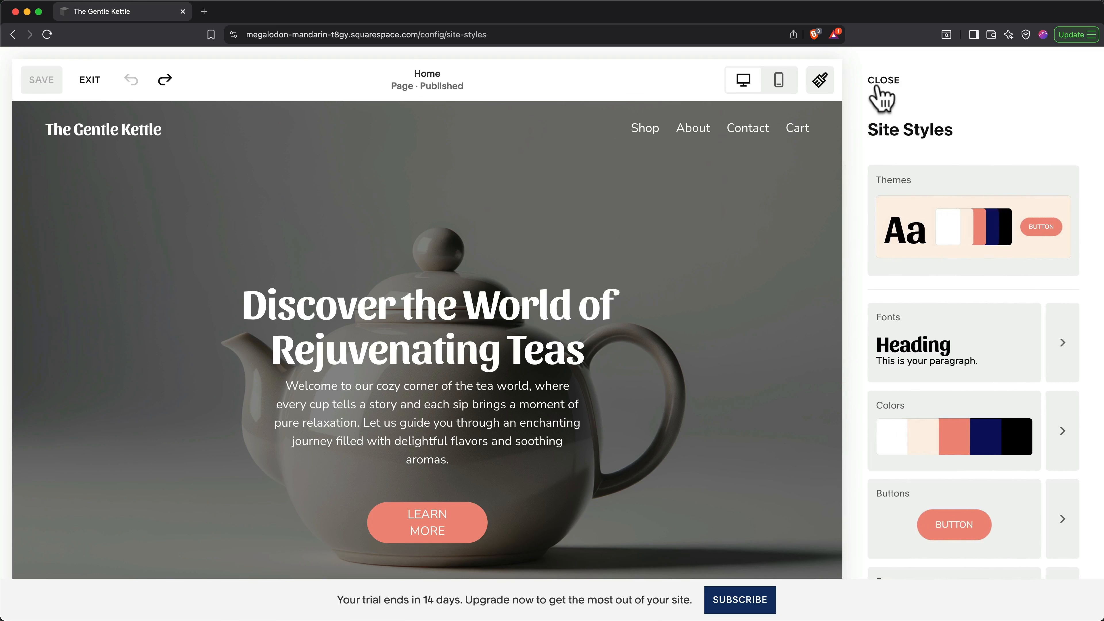
{"action": "left_click", "coordinate": [949, 221]}
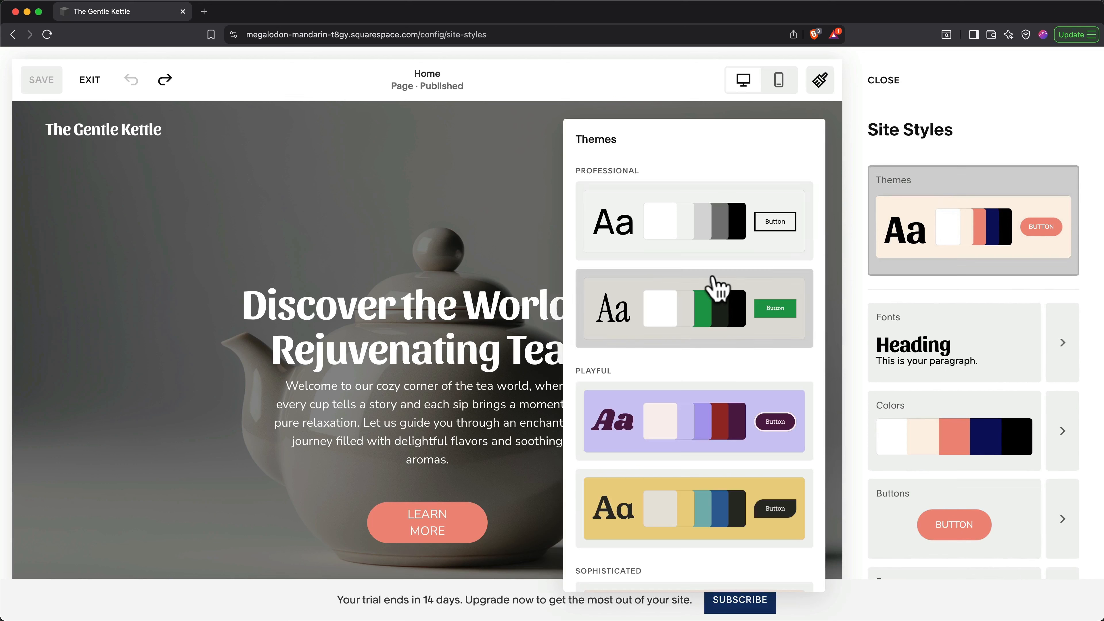
{"action": "scroll", "coordinate": [712, 295], "scroll_direction": "down", "scroll_amount": 5}
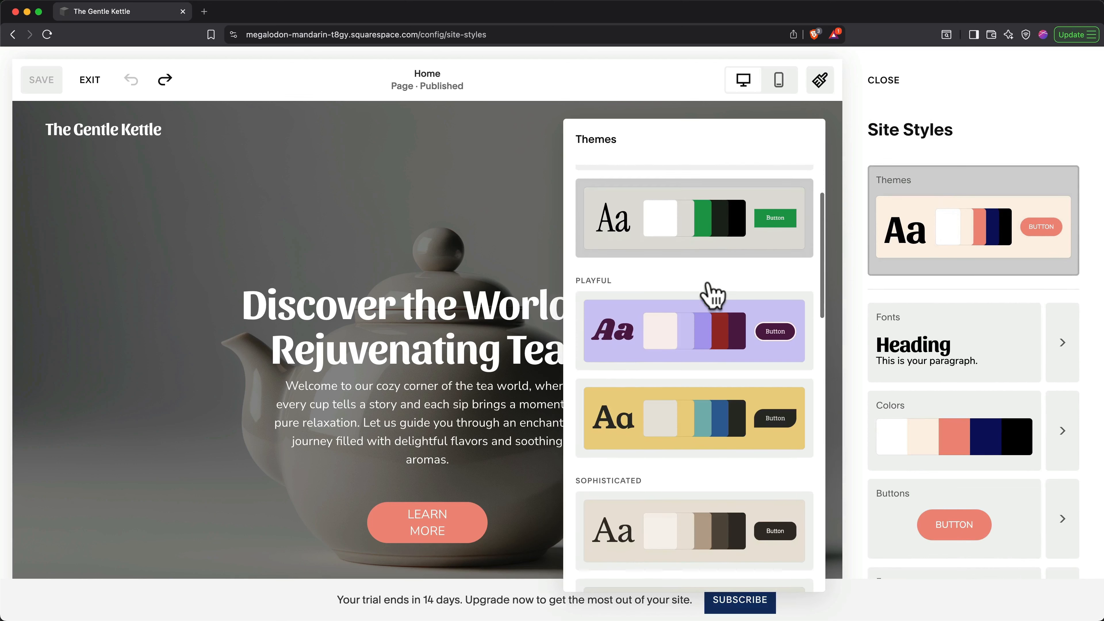
{"action": "scroll", "coordinate": [711, 295], "scroll_direction": "down", "scroll_amount": 4}
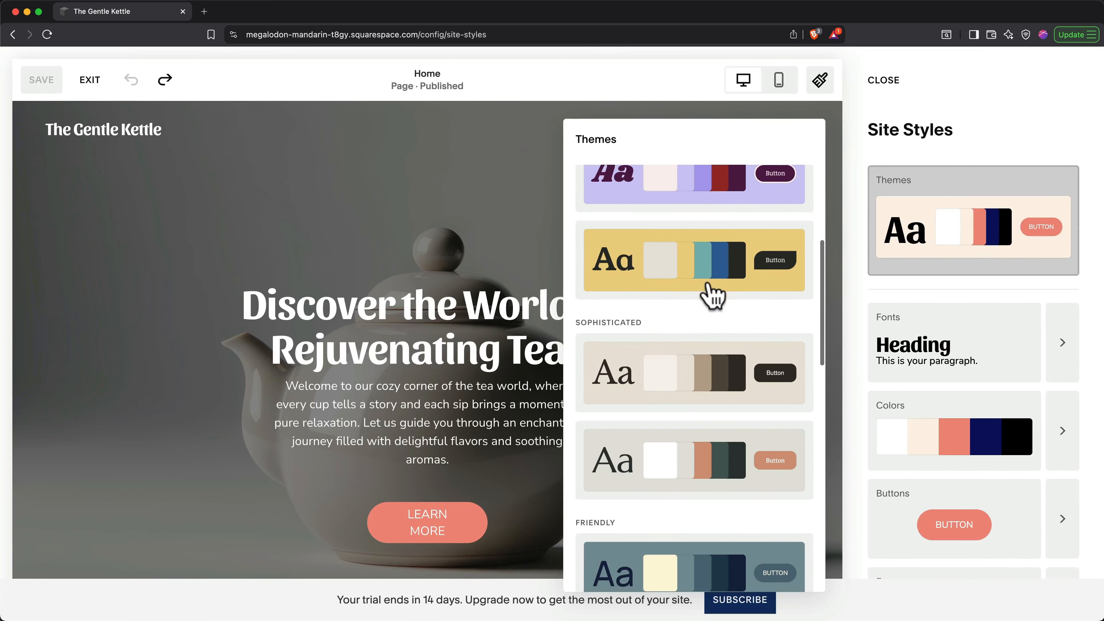
{"action": "scroll", "coordinate": [712, 296], "scroll_direction": "down", "scroll_amount": 3}
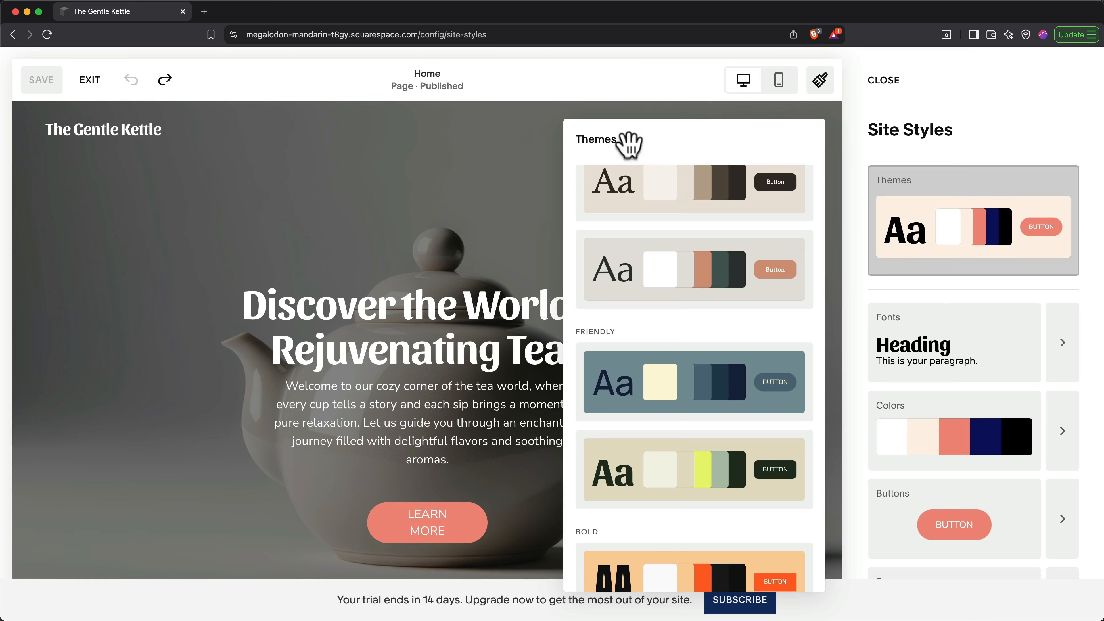
{"action": "left_click", "coordinate": [904, 156]}
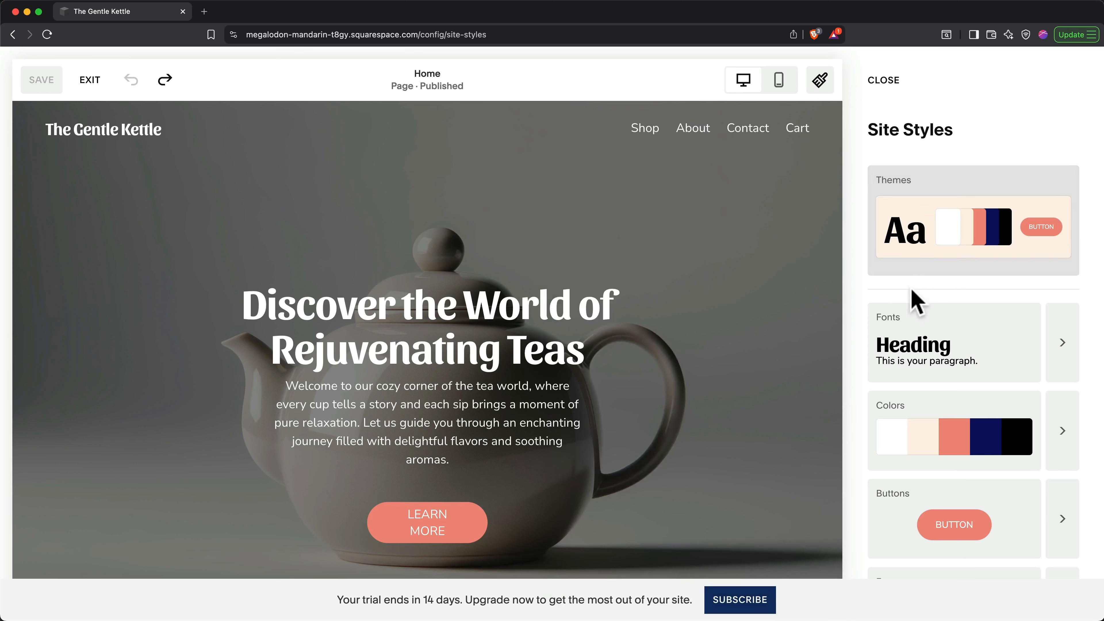
Step: Try several recommended font packs, then apply the Young Serif headings and Bitter paragraphs pack
{"action": "left_click", "coordinate": [912, 335]}
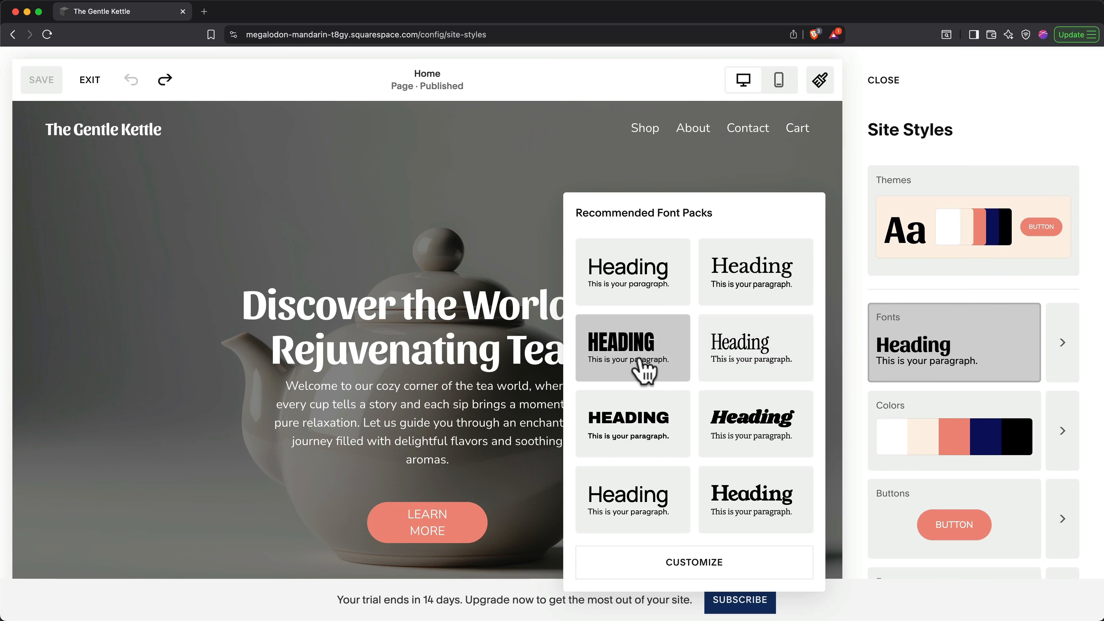
{"action": "left_click", "coordinate": [643, 370]}
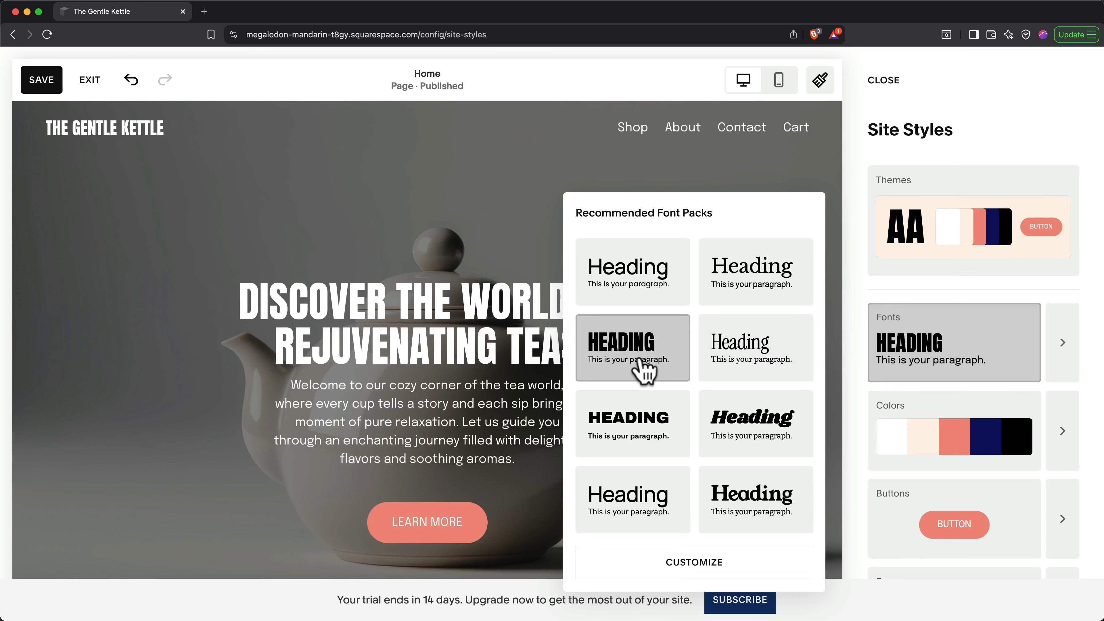
{"action": "left_click", "coordinate": [665, 287]}
{"action": "left_click", "coordinate": [750, 290]}
{"action": "left_click", "coordinate": [665, 436]}
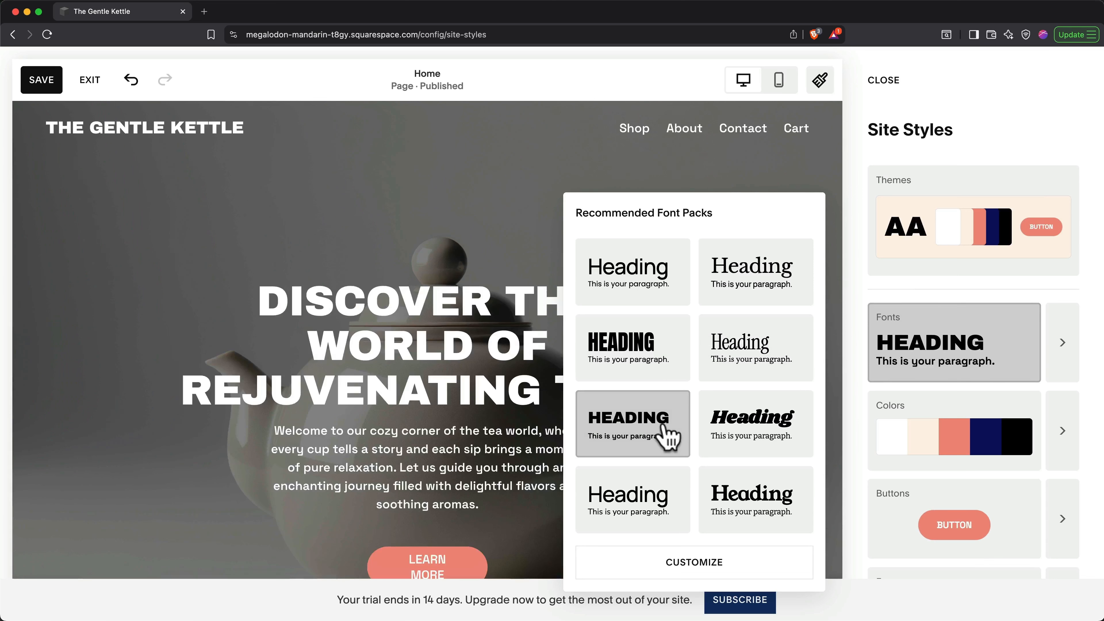
{"action": "left_click", "coordinate": [742, 511]}
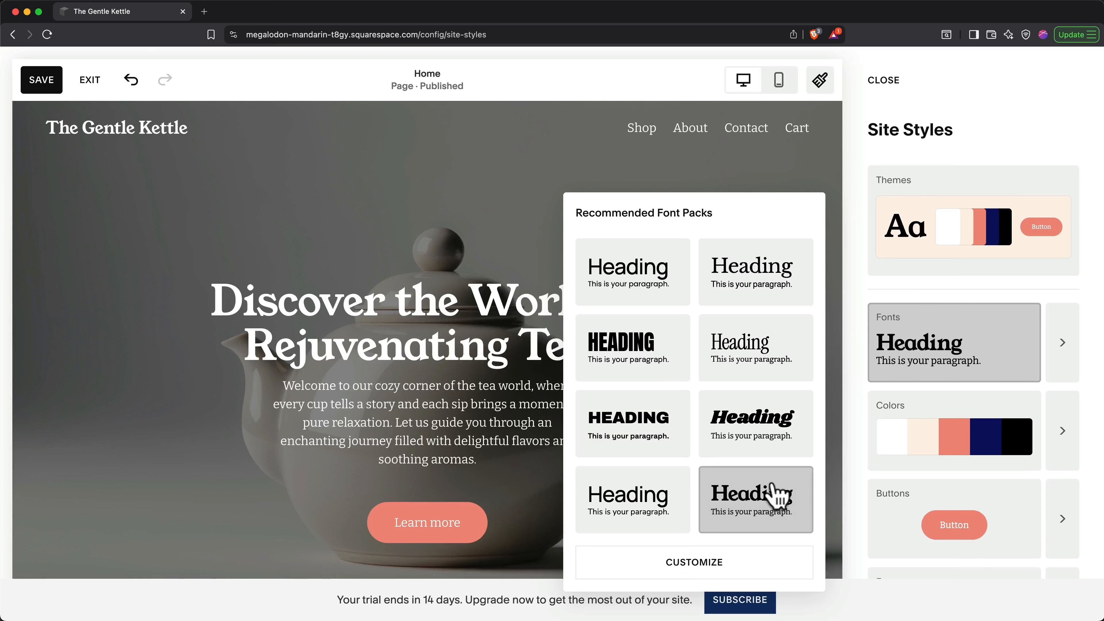
{"action": "left_click", "coordinate": [1064, 370]}
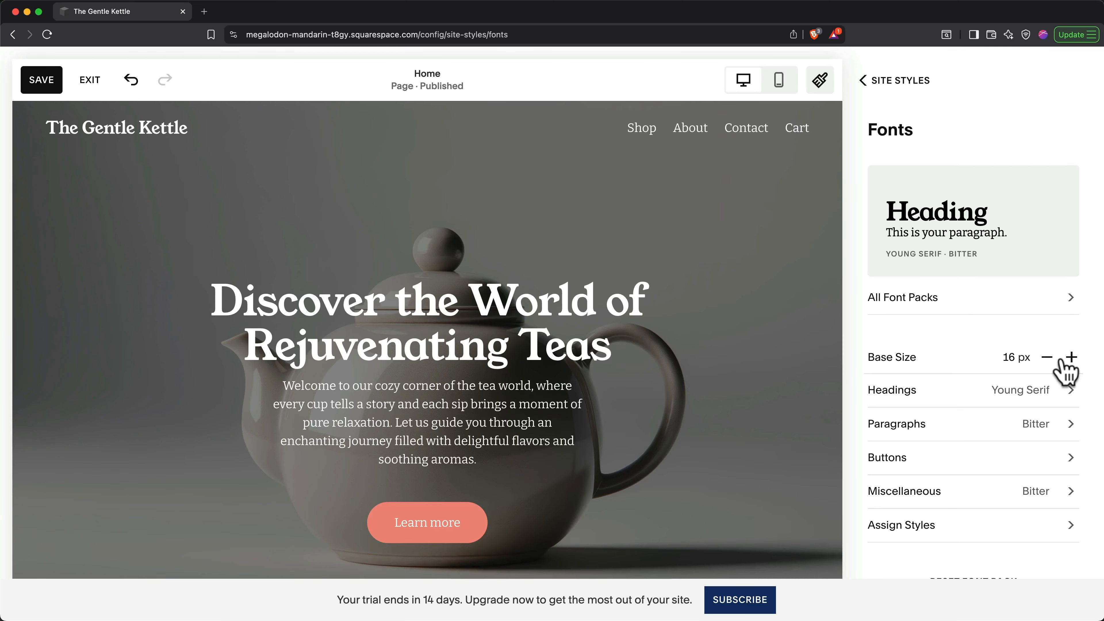
{"action": "left_click", "coordinate": [908, 85]}
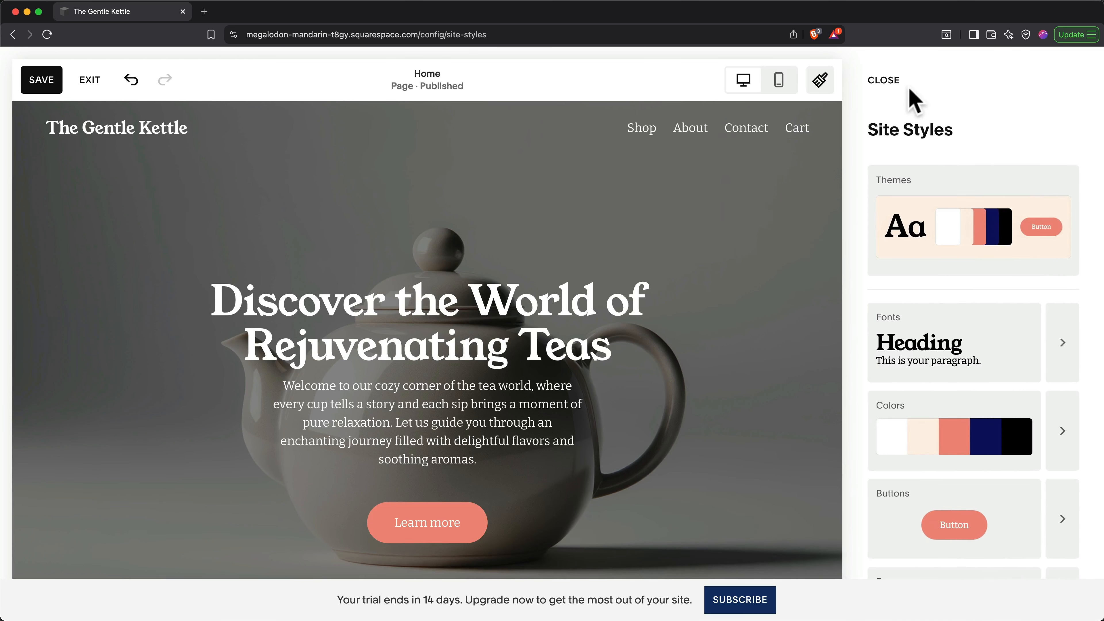
{"action": "left_click", "coordinate": [950, 420]}
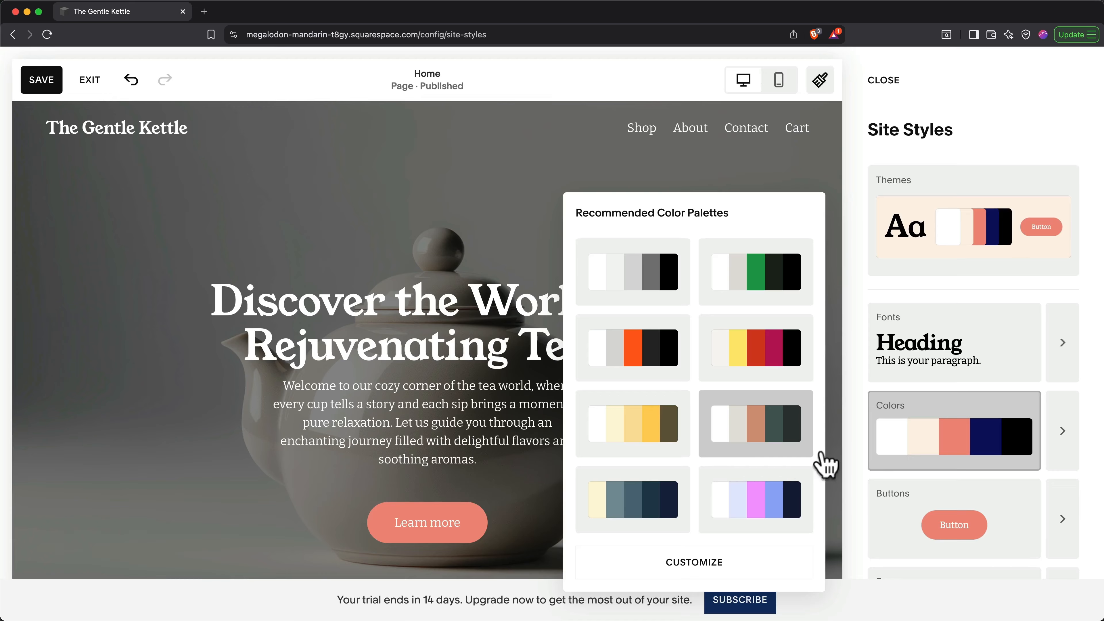
{"action": "left_click", "coordinate": [1057, 439]}
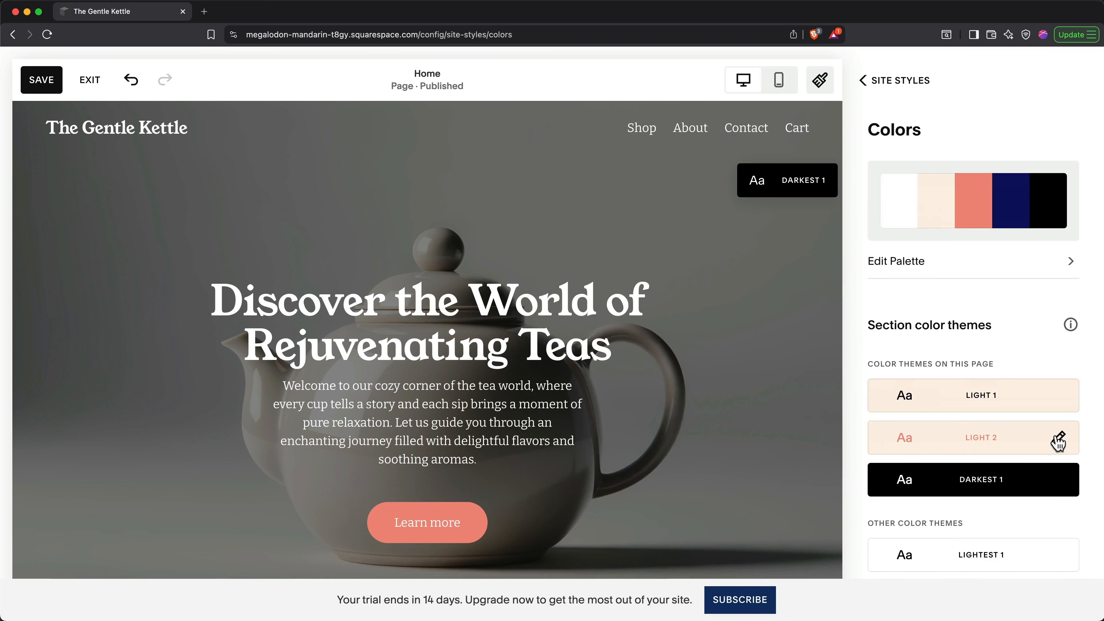
{"action": "scroll", "coordinate": [1006, 355], "scroll_direction": "down", "scroll_amount": 3}
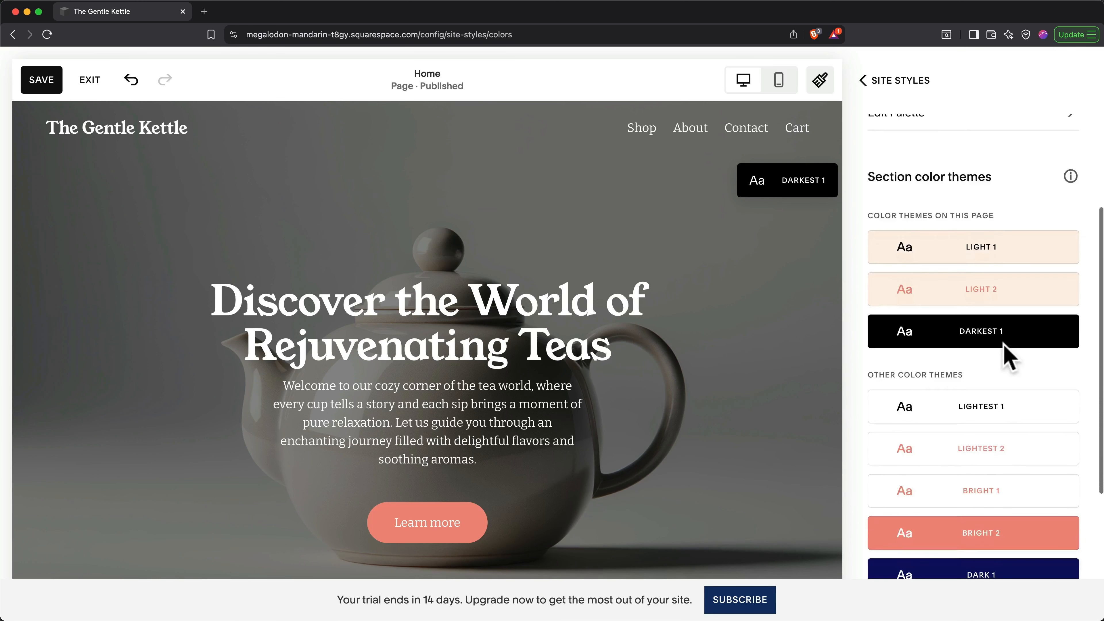
{"action": "scroll", "coordinate": [1006, 354], "scroll_direction": "down", "scroll_amount": 5}
{"action": "left_click", "coordinate": [879, 84]}
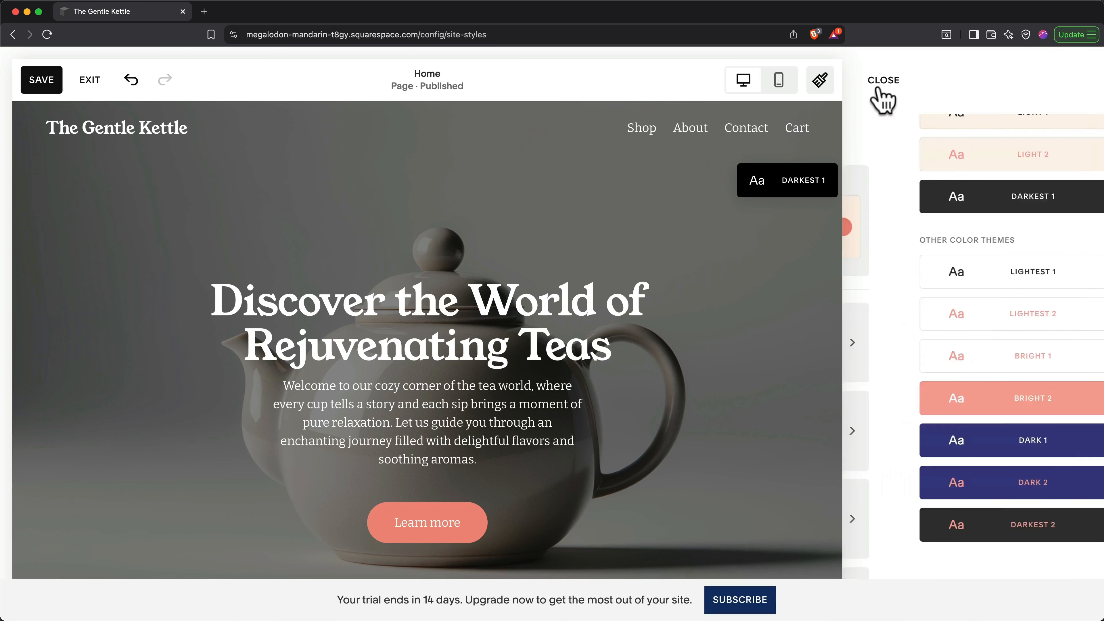
{"action": "scroll", "coordinate": [961, 340], "scroll_direction": "down", "scroll_amount": 4}
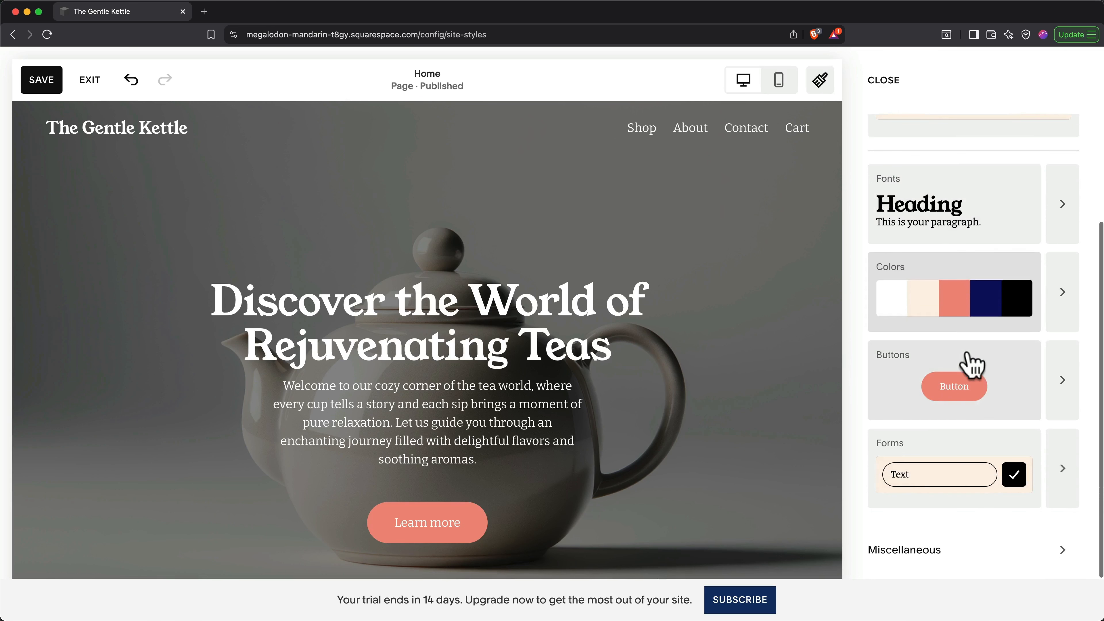
{"action": "left_click", "coordinate": [974, 369]}
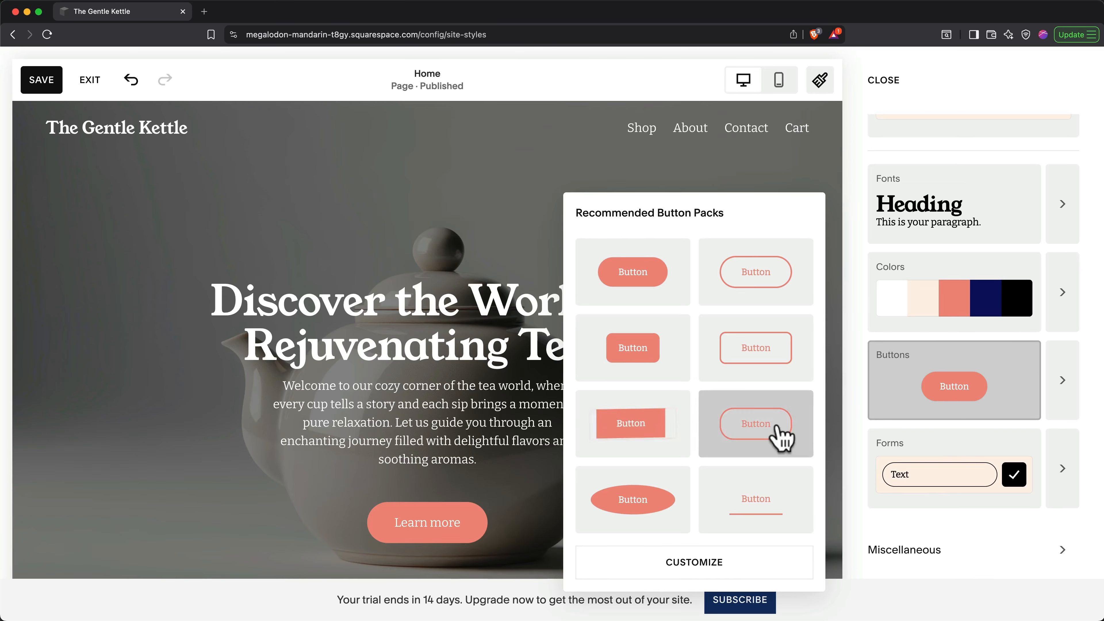
{"action": "left_click", "coordinate": [1066, 395]}
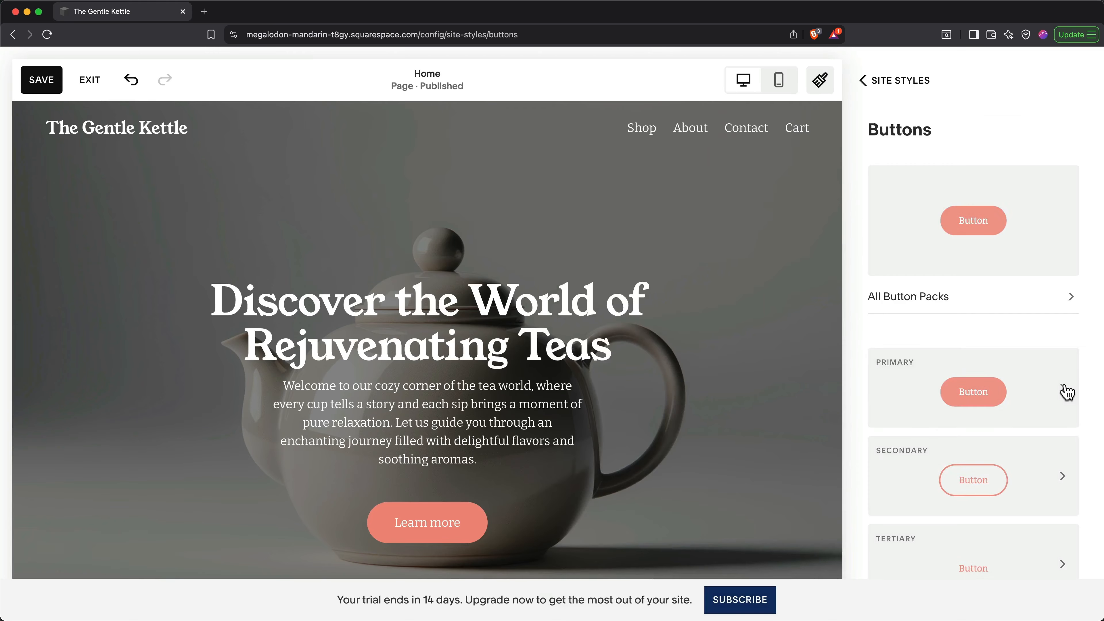
{"action": "scroll", "coordinate": [1065, 391], "scroll_direction": "down", "scroll_amount": 1}
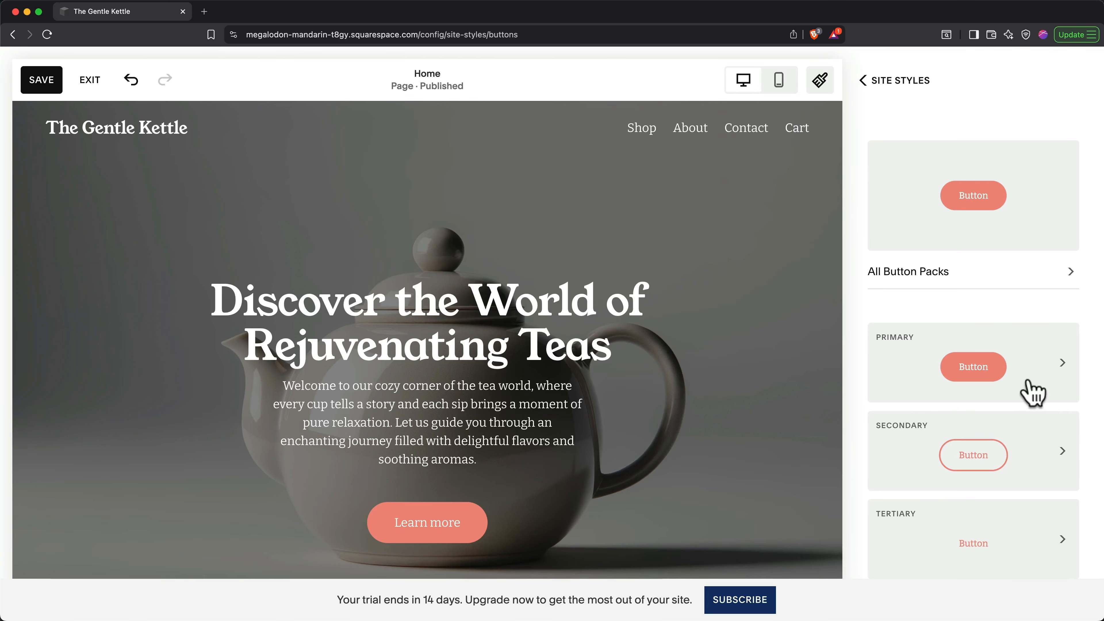
{"action": "left_click", "coordinate": [902, 83]}
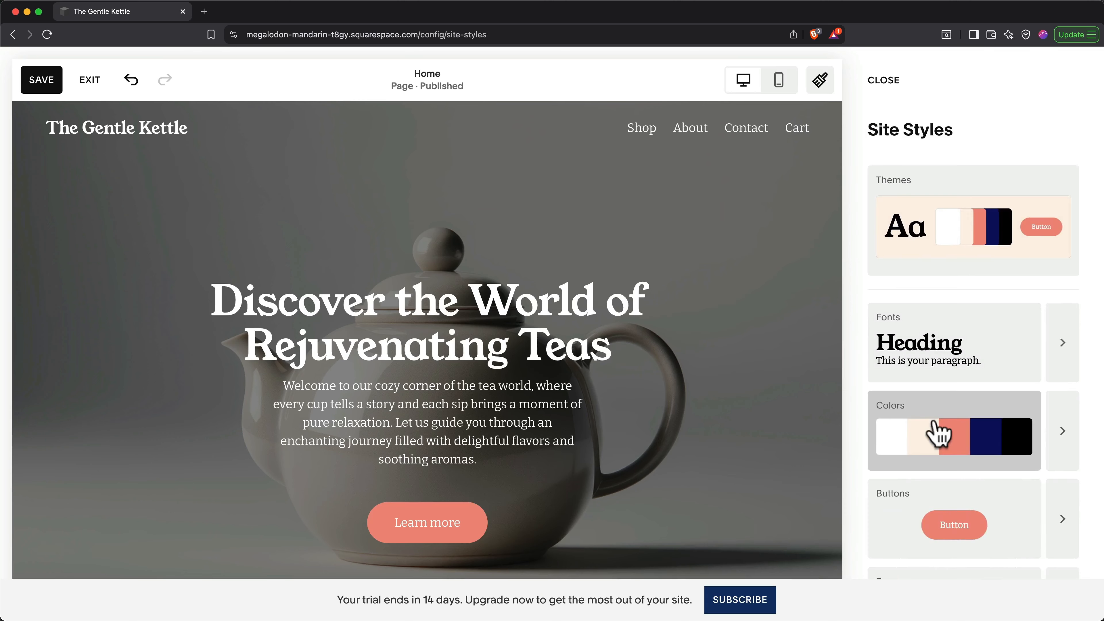
{"action": "scroll", "coordinate": [937, 435], "scroll_direction": "down", "scroll_amount": 5}
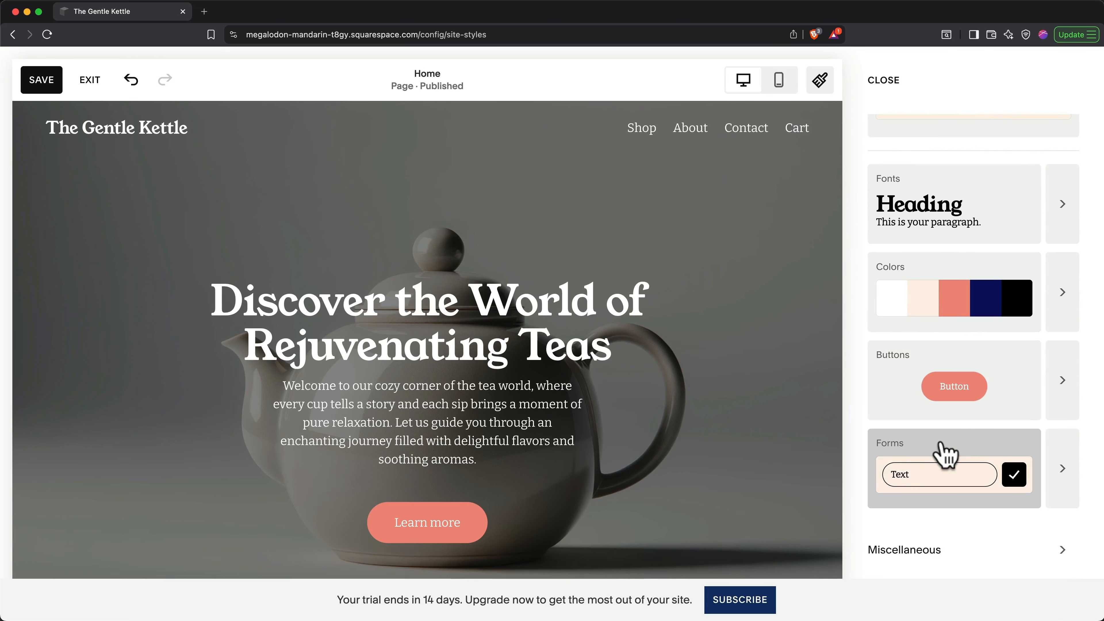
{"action": "left_click", "coordinate": [945, 455]}
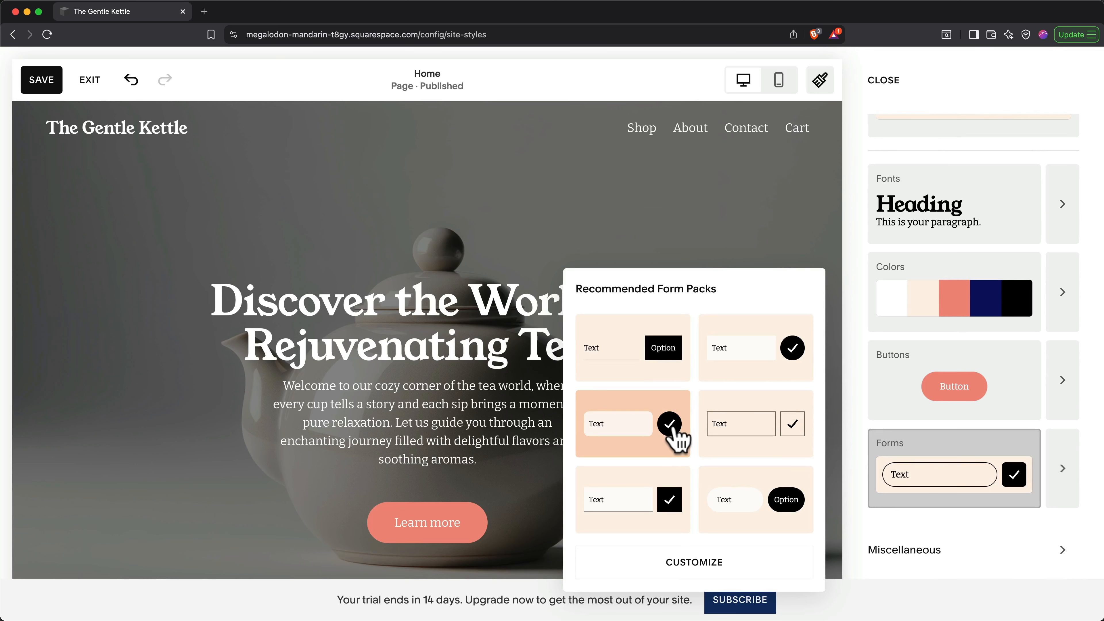
{"action": "left_click", "coordinate": [907, 548]}
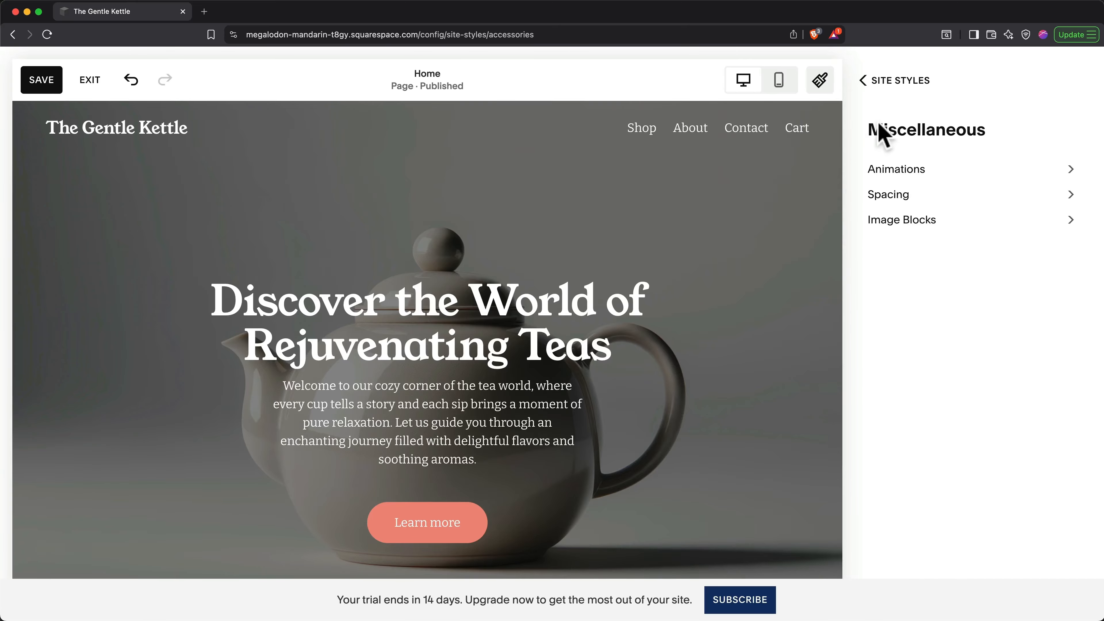
{"action": "left_click", "coordinate": [885, 86]}
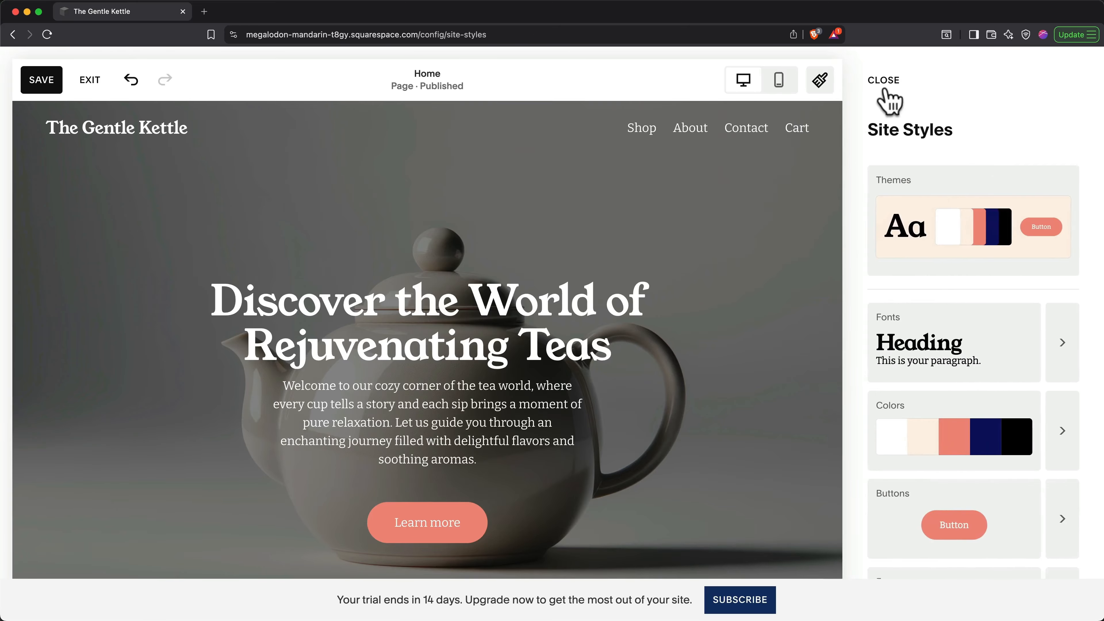
Step: Close Site Styles, nudge the hero heading, and preview the page on mobile before returning to desktop
{"action": "left_click", "coordinate": [885, 85]}
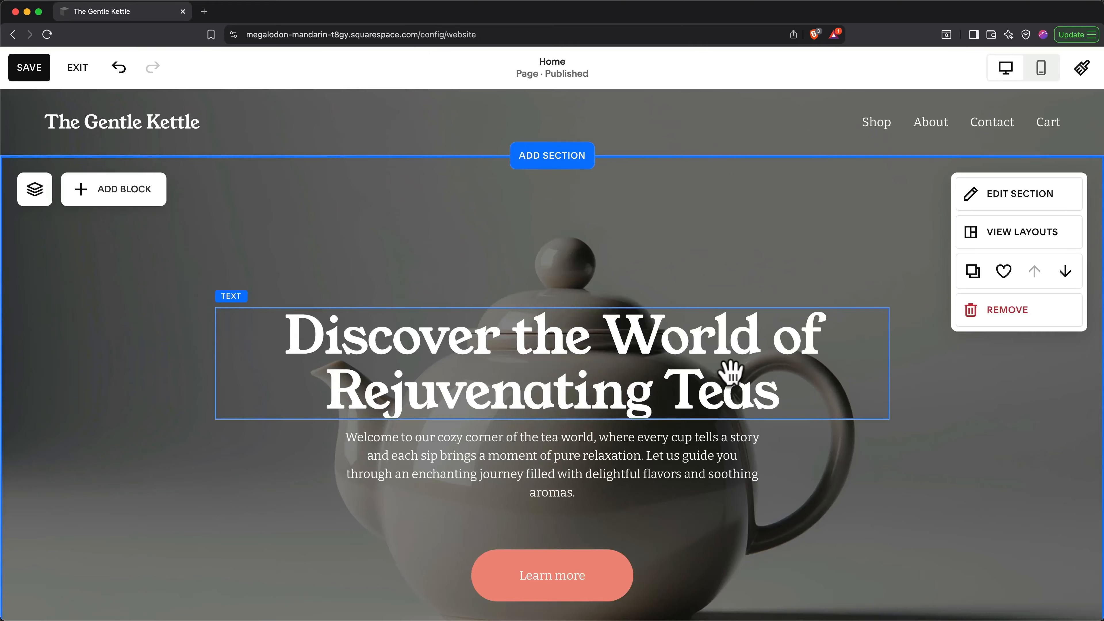
{"action": "mouse_move", "coordinate": [724, 372]}
{"action": "left_mouse_down"}
{"action": "mouse_move", "coordinate": [732, 291]}
{"action": "mouse_move", "coordinate": [730, 331]}
{"action": "mouse_move", "coordinate": [632, 334]}
{"action": "mouse_move", "coordinate": [711, 344]}
{"action": "mouse_move", "coordinate": [713, 367]}
{"action": "left_mouse_up"}
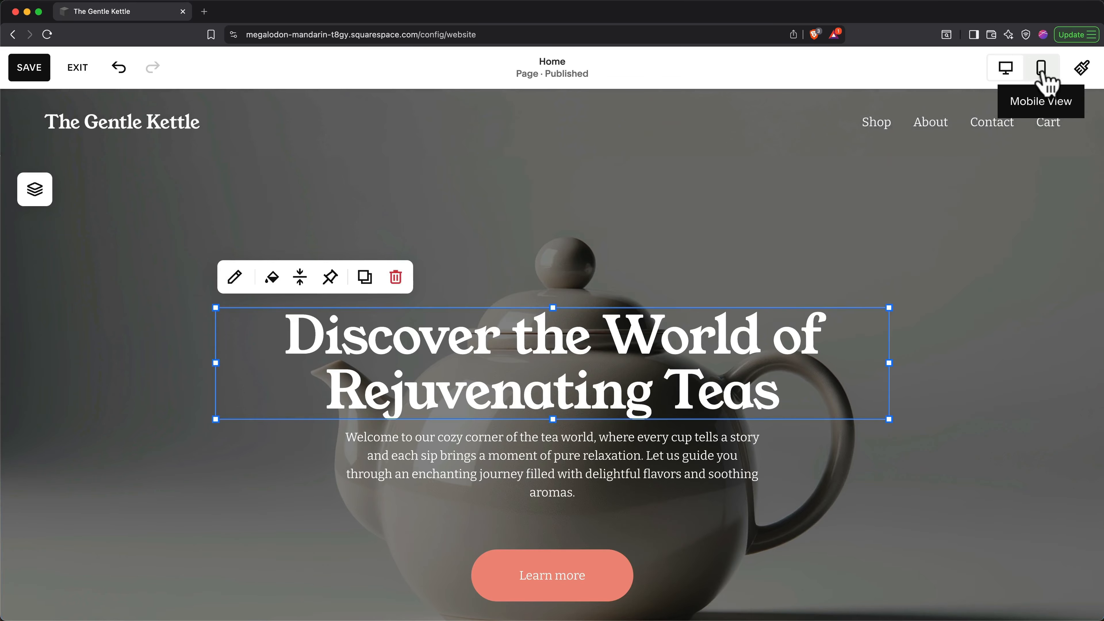
{"action": "left_click", "coordinate": [1042, 70]}
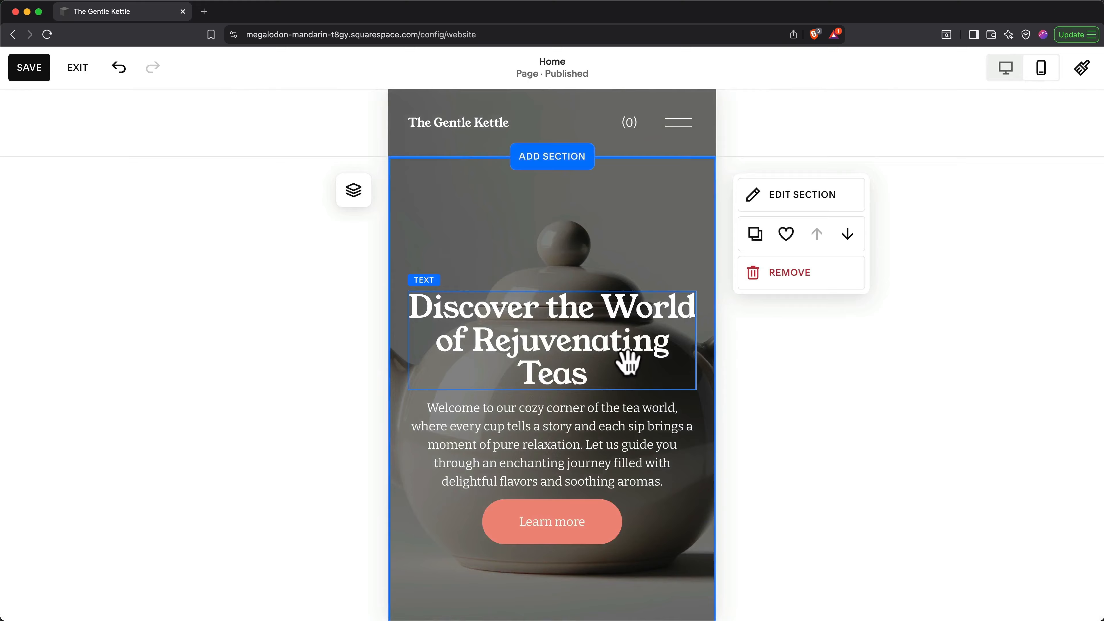
{"action": "left_click", "coordinate": [1005, 69]}
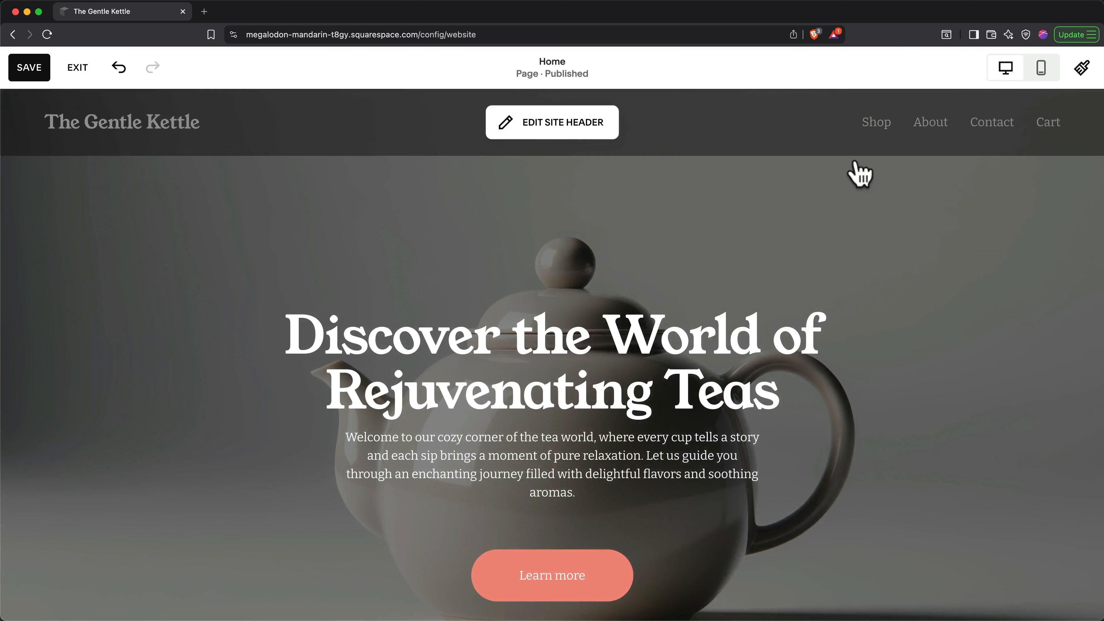
{"action": "scroll", "coordinate": [850, 311], "scroll_direction": "down", "scroll_amount": 3}
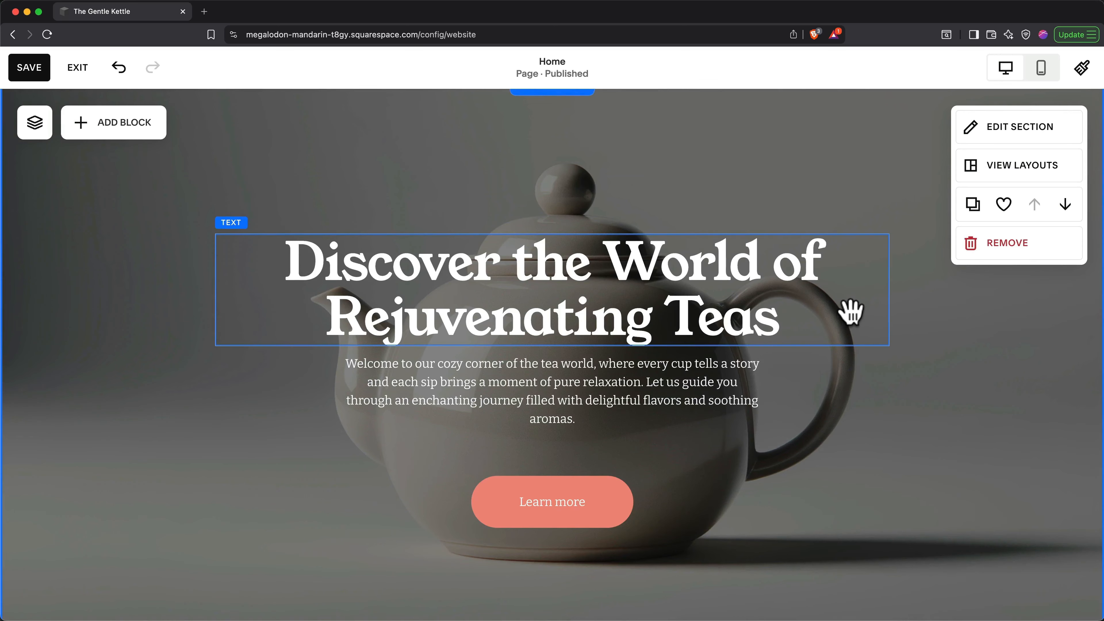
{"action": "left_click", "coordinate": [579, 306]}
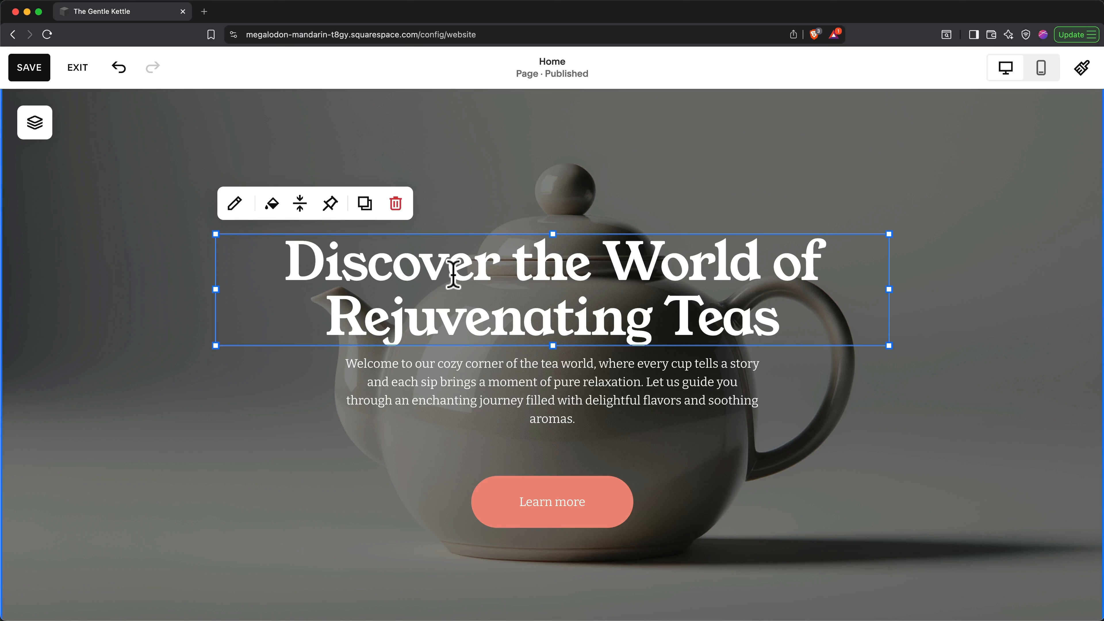
{"action": "left_click", "coordinate": [454, 274]}
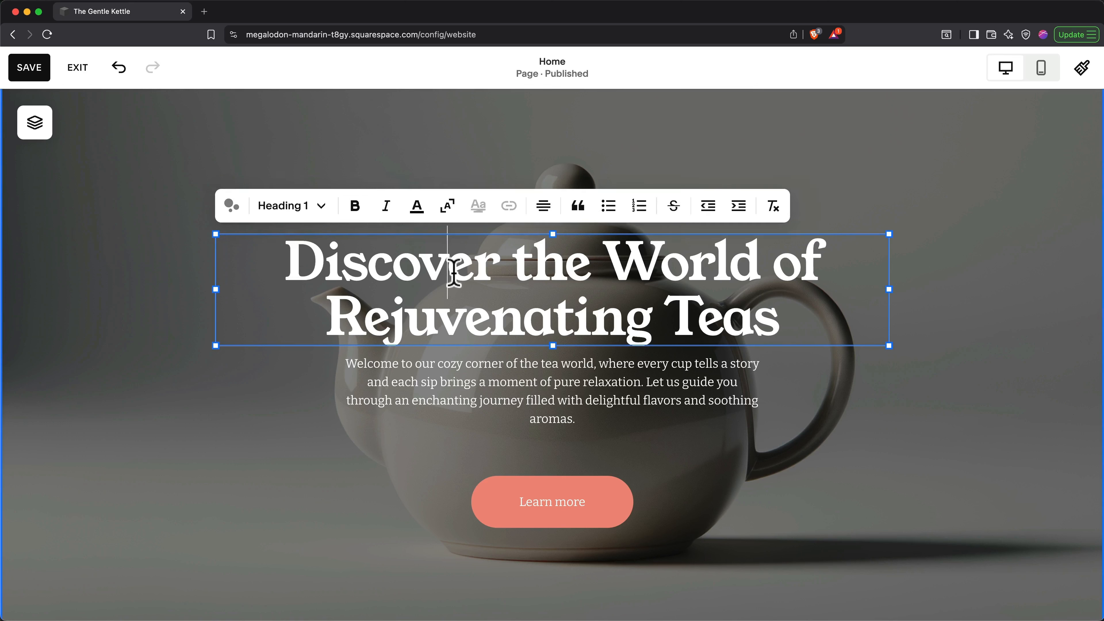
{"action": "double_click", "coordinate": [453, 274]}
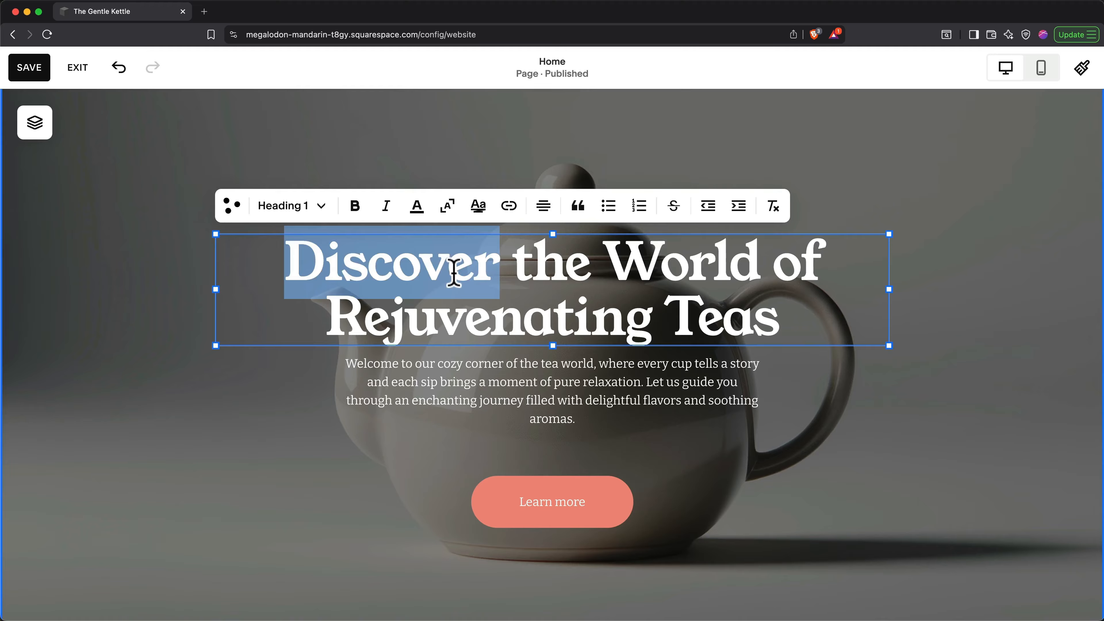
{"action": "left_click", "coordinate": [514, 486]}
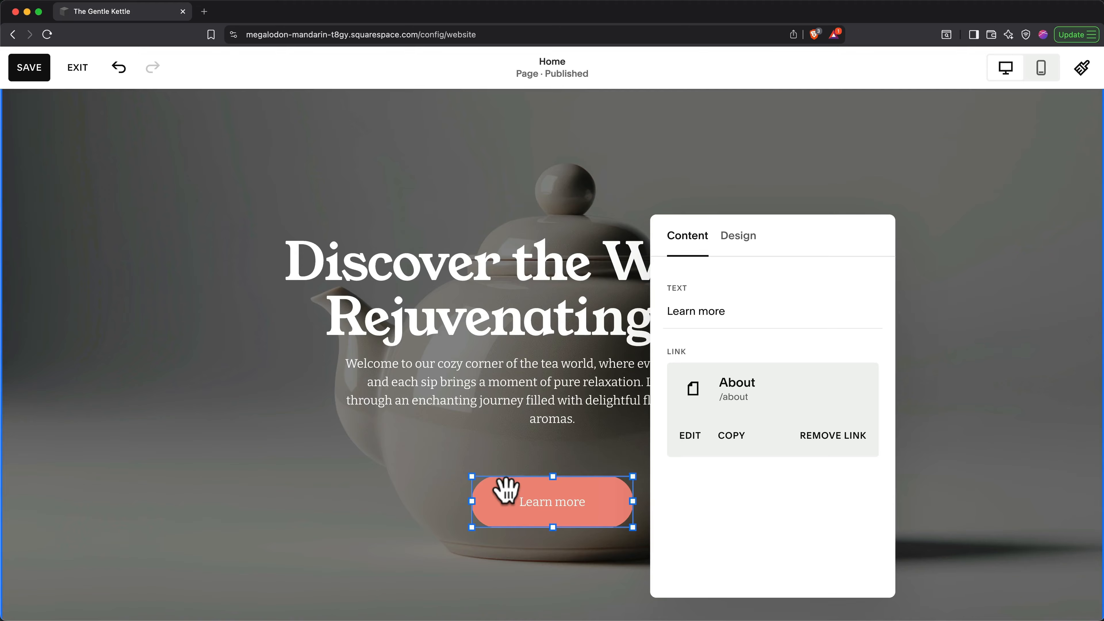
{"action": "left_click", "coordinate": [457, 270]}
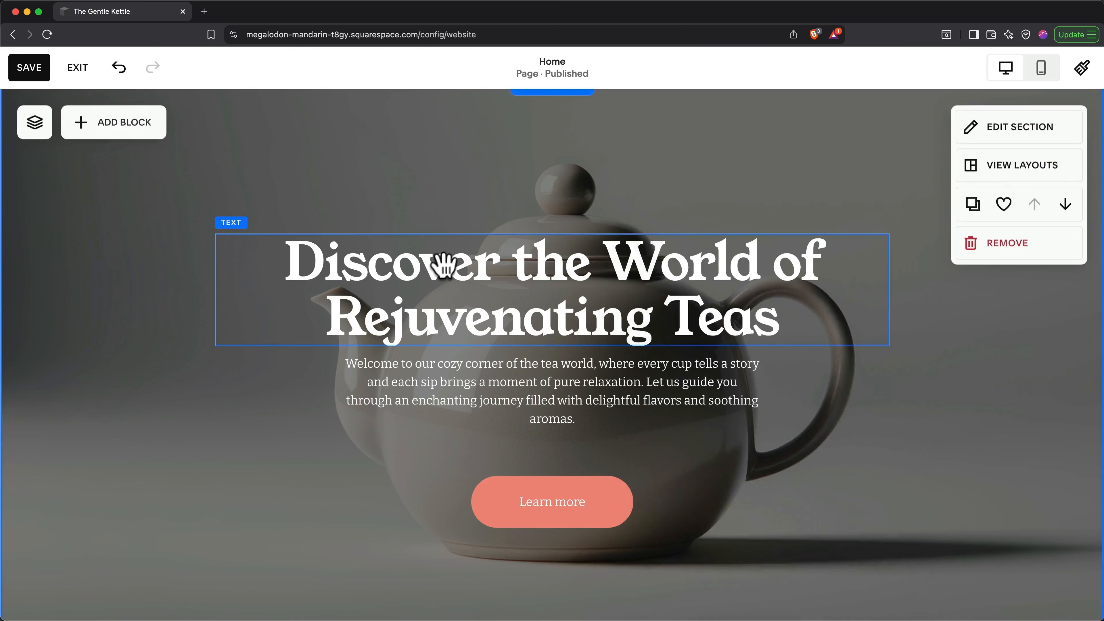
{"action": "double_click", "coordinate": [457, 271]}
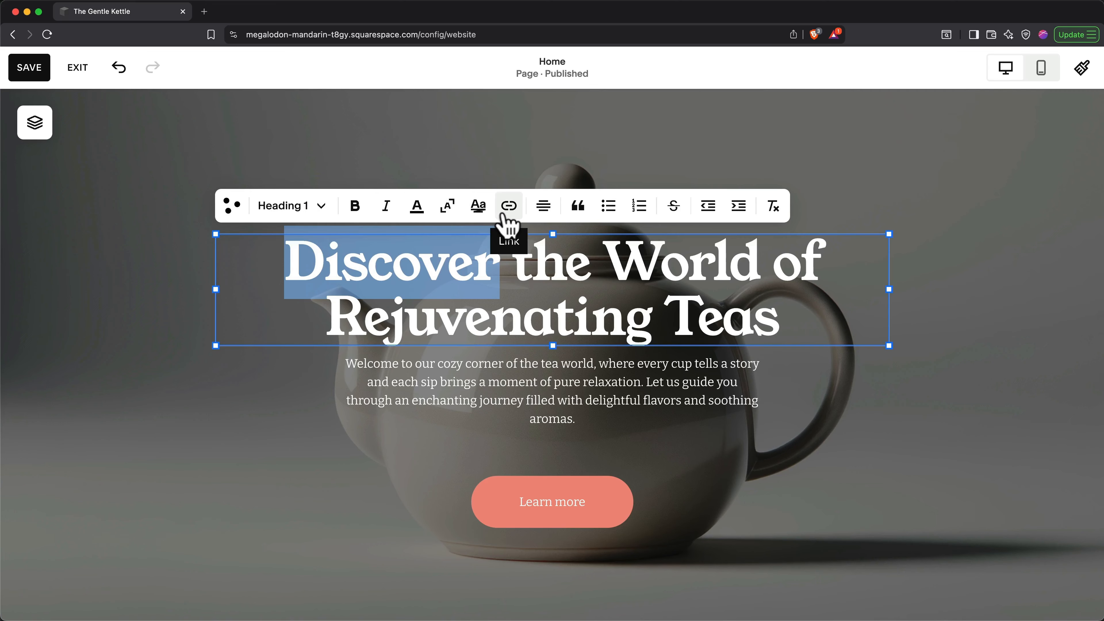
{"action": "left_click", "coordinate": [331, 214]}
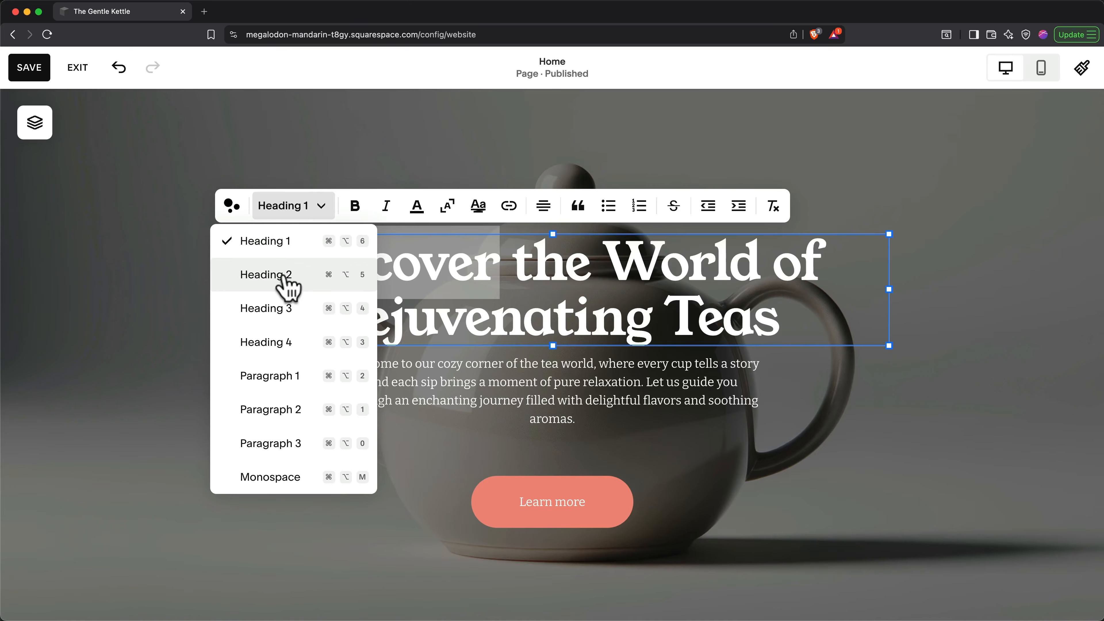
{"action": "left_click", "coordinate": [440, 287]}
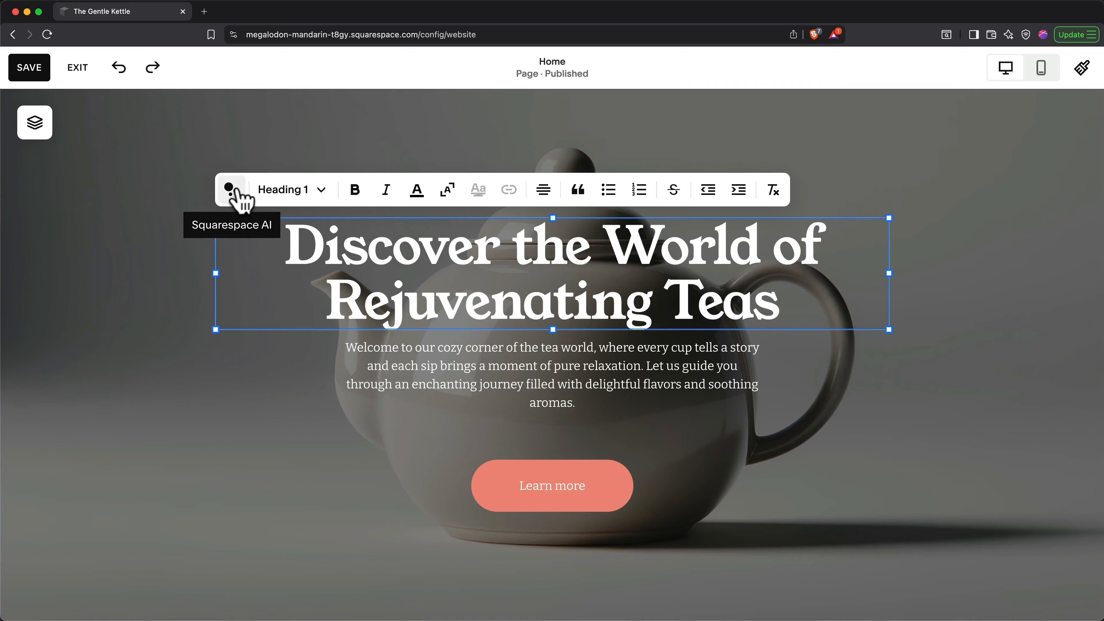
Step: Ask the AI assistant for an engaging shop headline and delete the existing headline text
{"action": "left_click", "coordinate": [230, 189]}
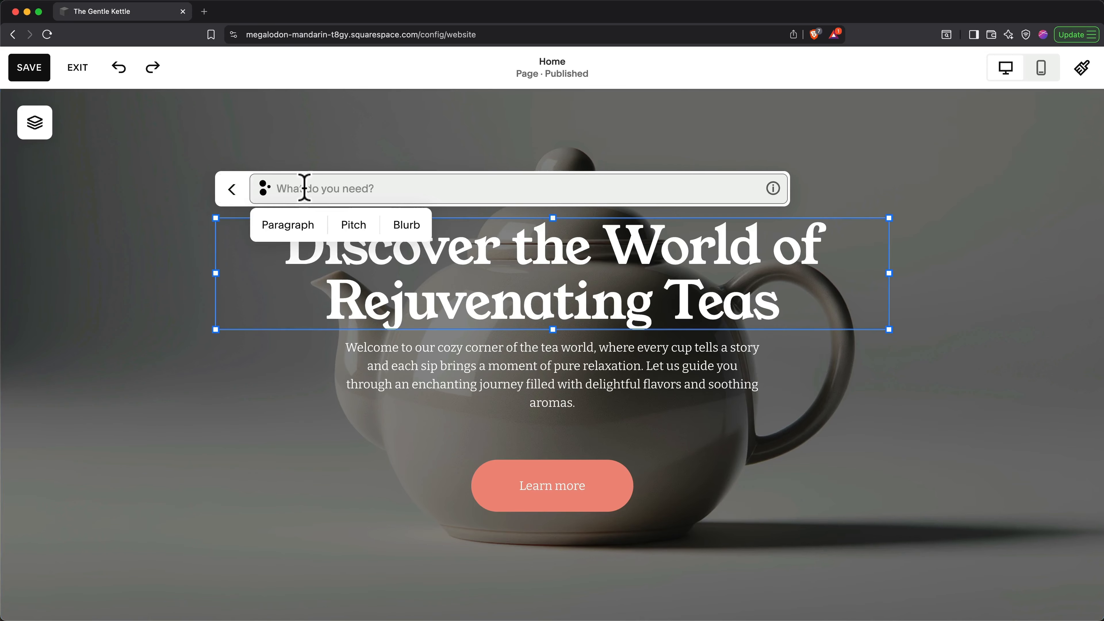
{"action": "type", "text": "Write me an engaging headline for my looseleaf tea shop"}
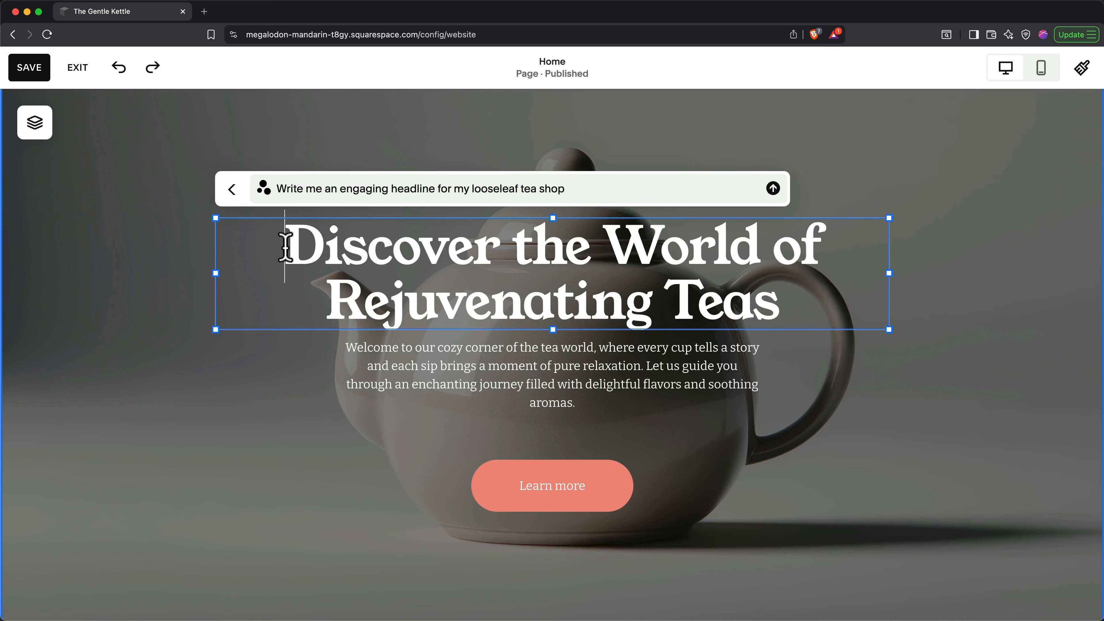
{"action": "left_click_drag", "start_coordinate": [285, 246], "coordinate": [775, 309]}
{"action": "key", "text": "BackSpace"}
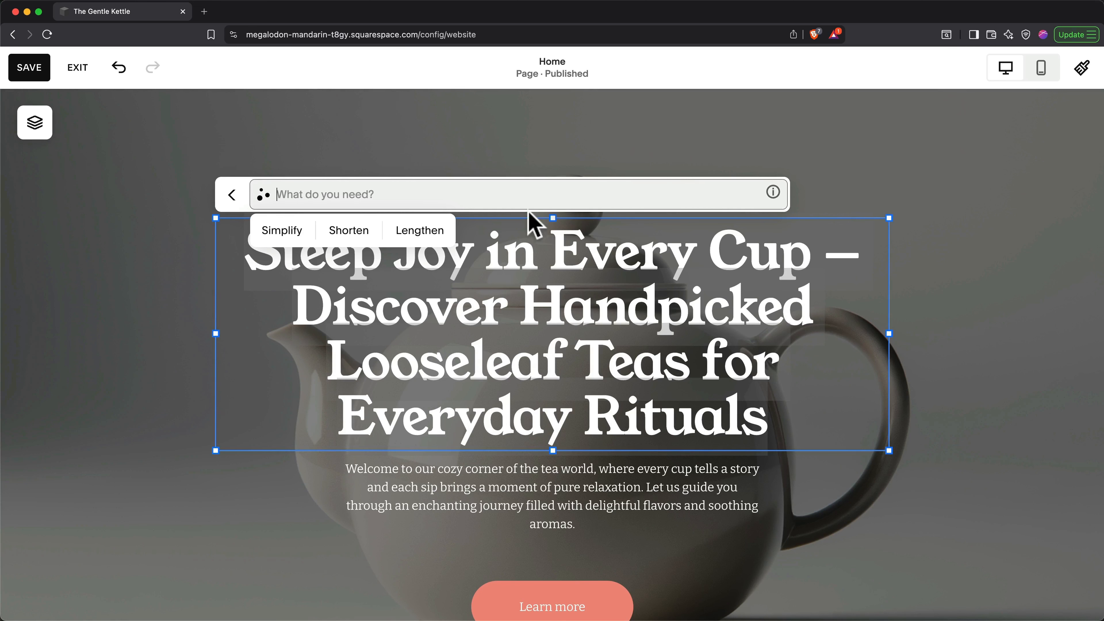
Step: Shorten the AI-generated headline, style it as Heading 1 and centre it
{"action": "left_click", "coordinate": [349, 230]}
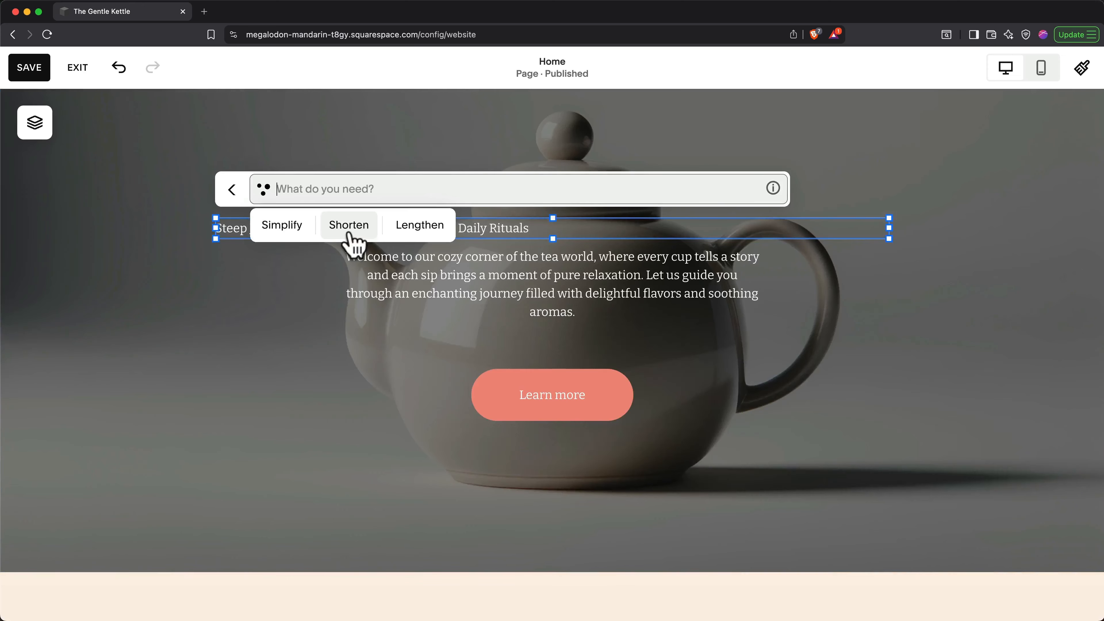
{"action": "triple_click", "coordinate": [490, 229]}
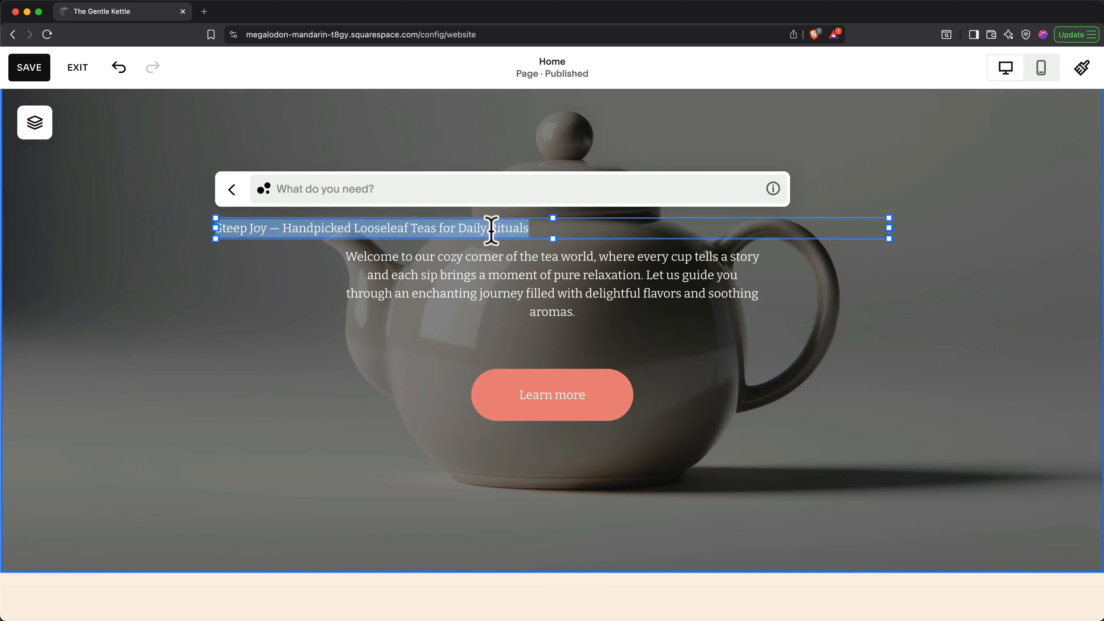
{"action": "left_click", "coordinate": [237, 190]}
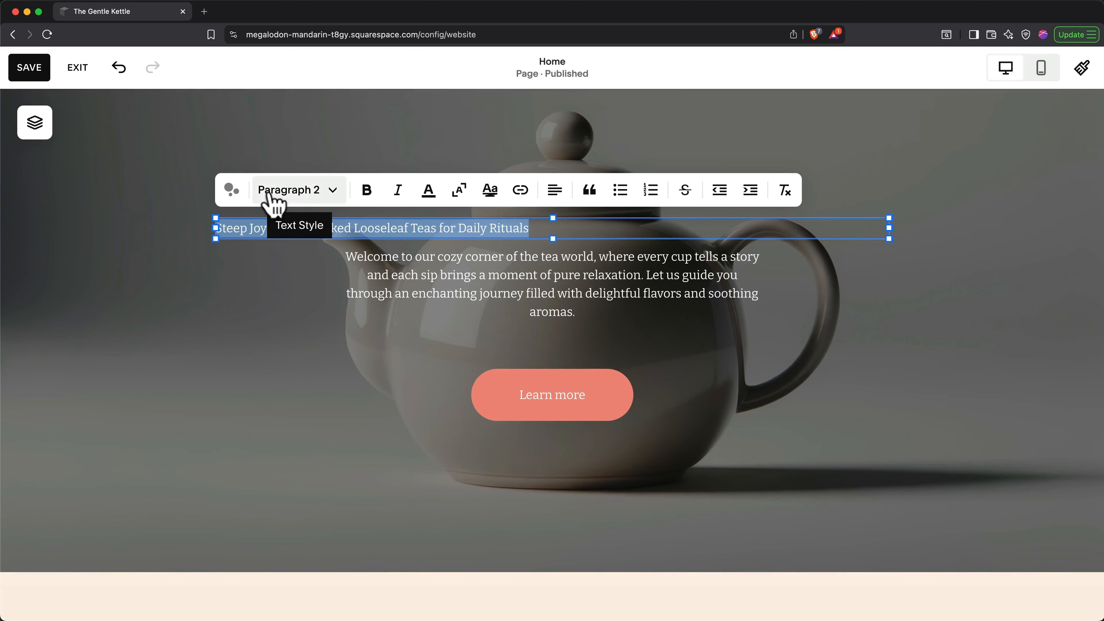
{"action": "left_click", "coordinate": [322, 194]}
{"action": "left_click", "coordinate": [298, 228]}
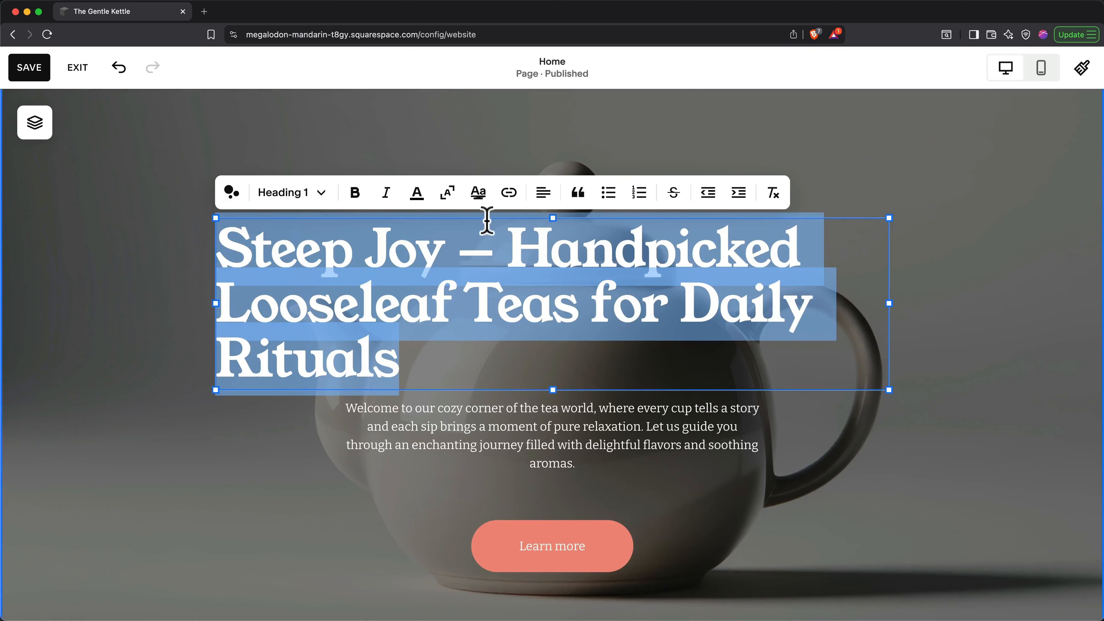
{"action": "left_click", "coordinate": [543, 190]}
{"action": "left_click", "coordinate": [539, 232]}
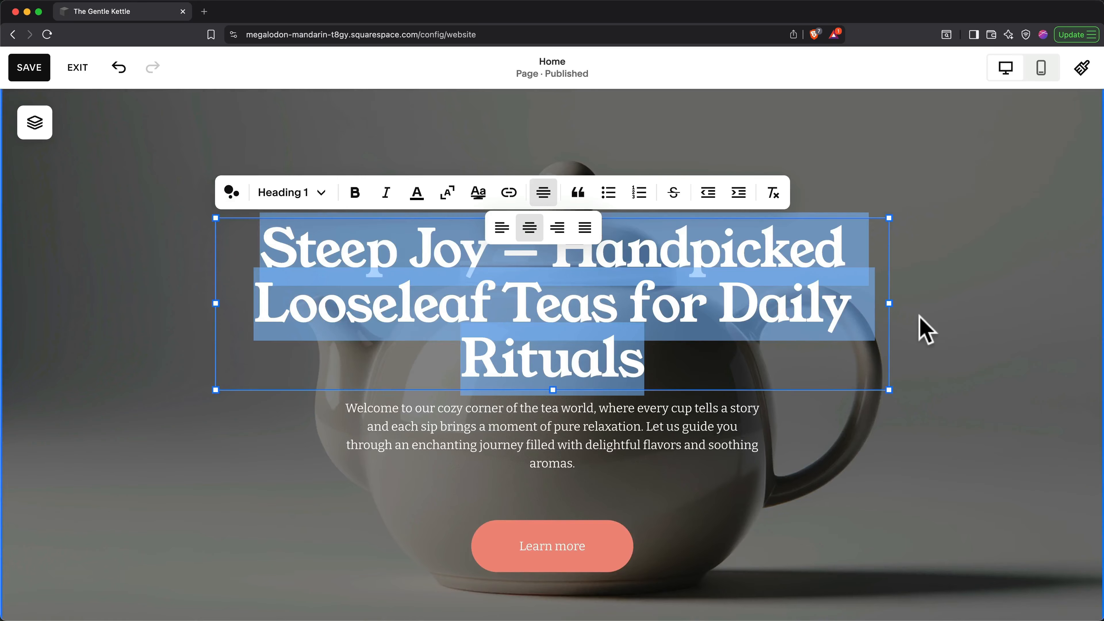
{"action": "left_click", "coordinate": [945, 341]}
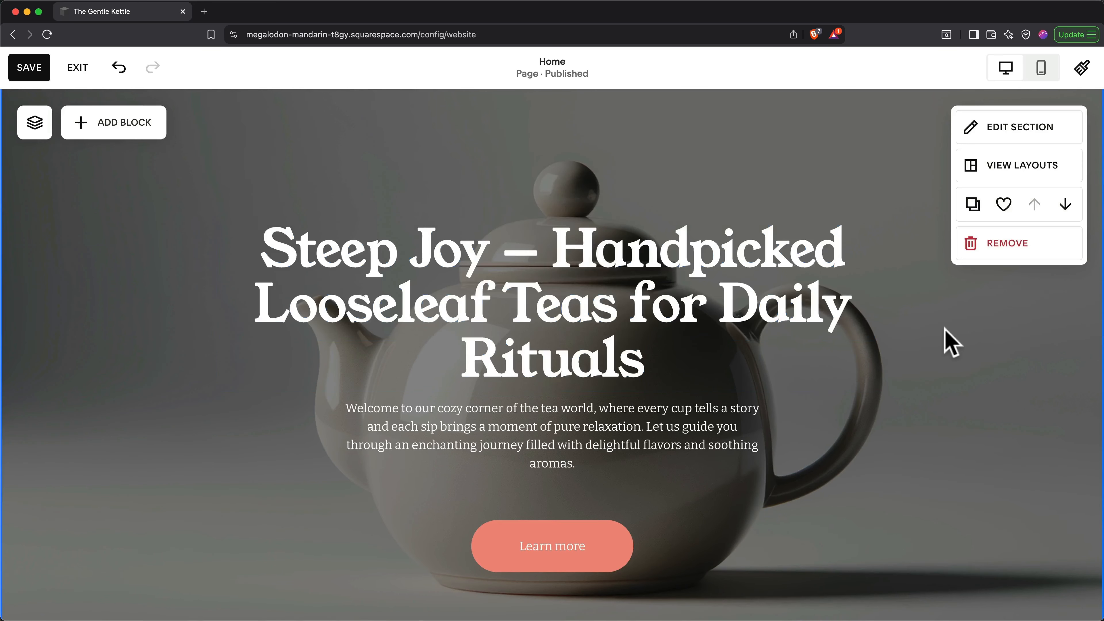
Step: Delete the 'Steep Joy – ' prefix so the heading reads 'Handpicked Looseleaf Teas for Daily Rituals'
{"action": "double_click", "coordinate": [561, 255]}
{"action": "left_click", "coordinate": [558, 254]}
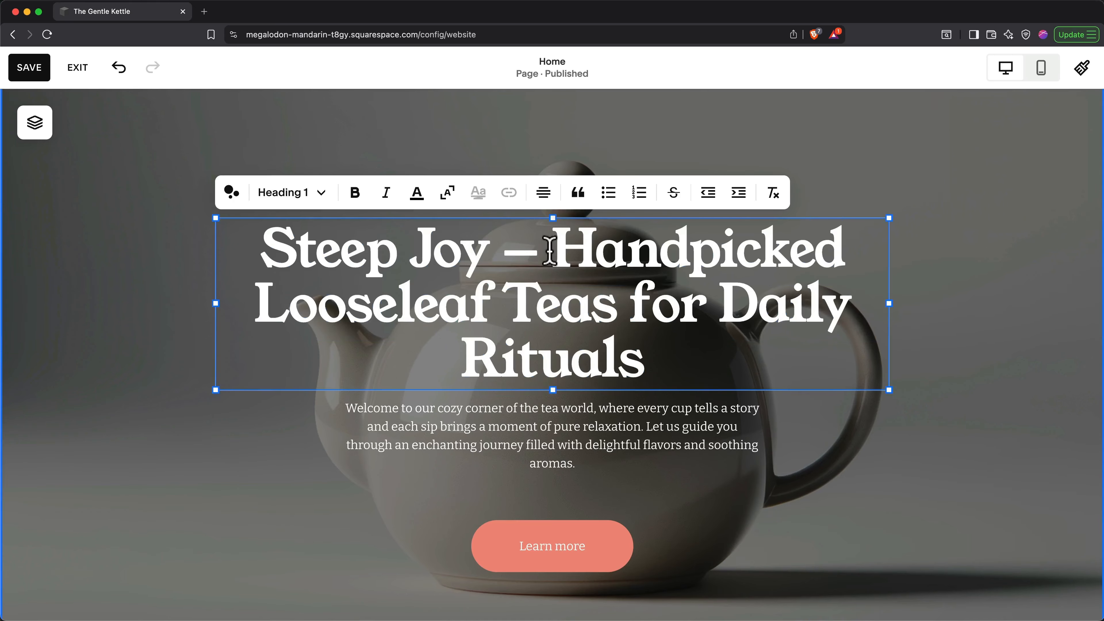
{"action": "left_click_drag", "start_coordinate": [558, 255], "coordinate": [272, 254]}
{"action": "type", "text": "\\"}
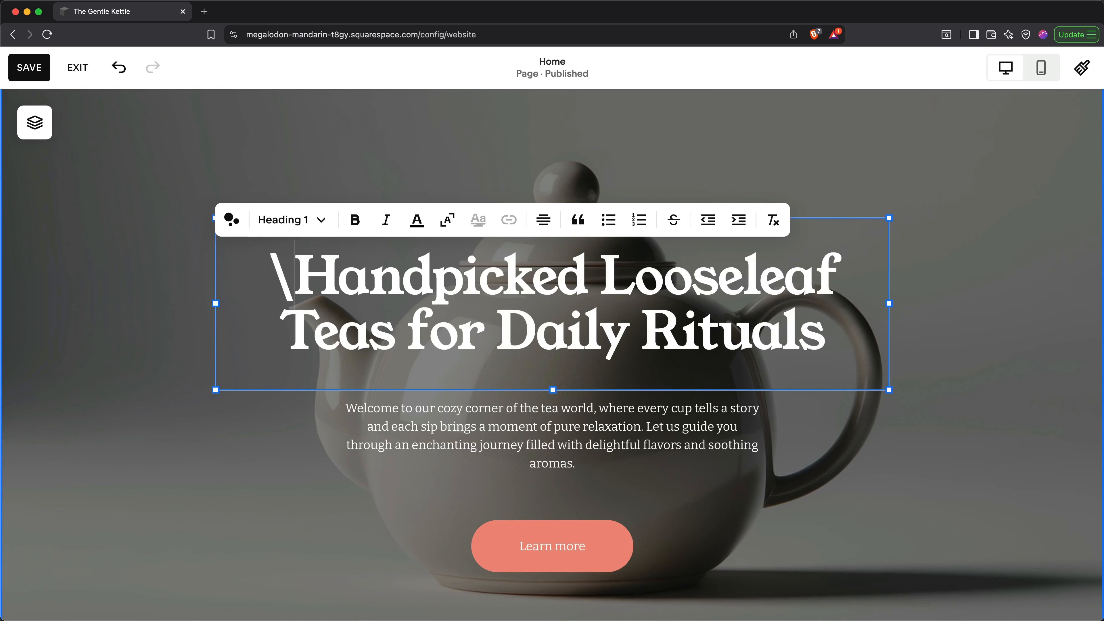
{"action": "key", "text": "BackSpace"}
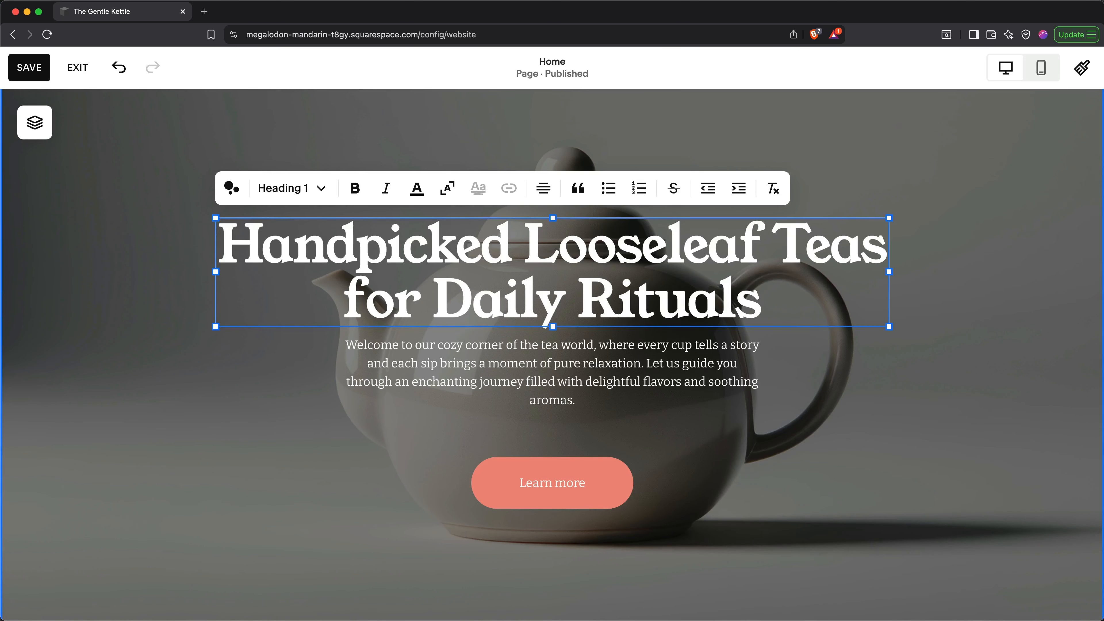
{"action": "scroll", "coordinate": [552, 355], "scroll_direction": "down", "scroll_amount": 15}
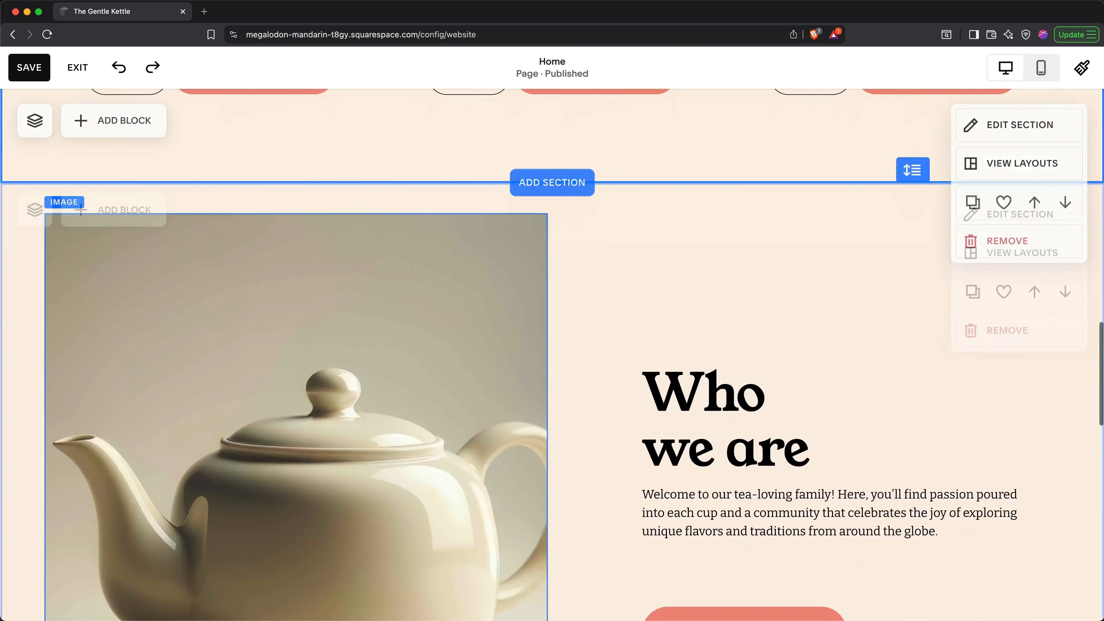
Step: Open the teapot image's settings and browse the stock image library for a replacement
{"action": "scroll", "coordinate": [551, 355], "scroll_direction": "down", "scroll_amount": 3}
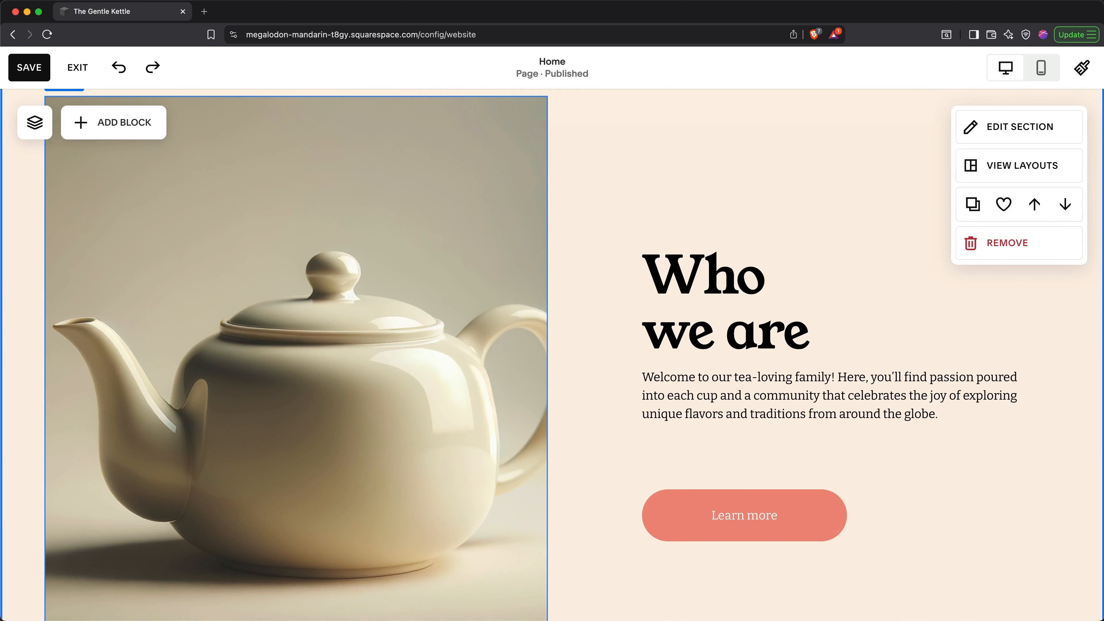
{"action": "double_click", "coordinate": [209, 272]}
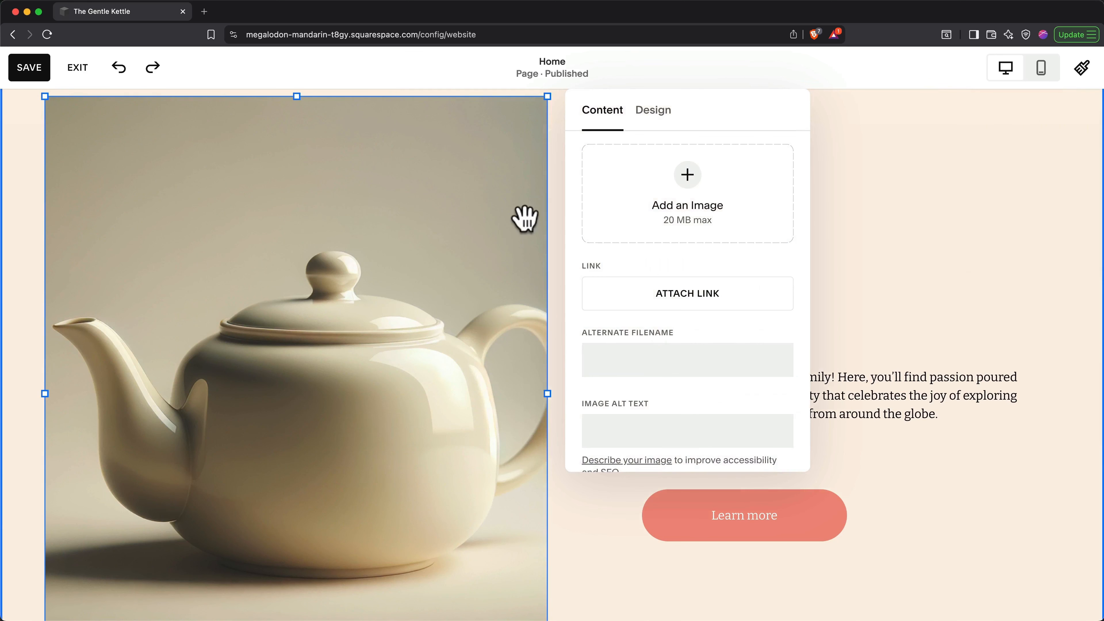
{"action": "left_click", "coordinate": [687, 179]}
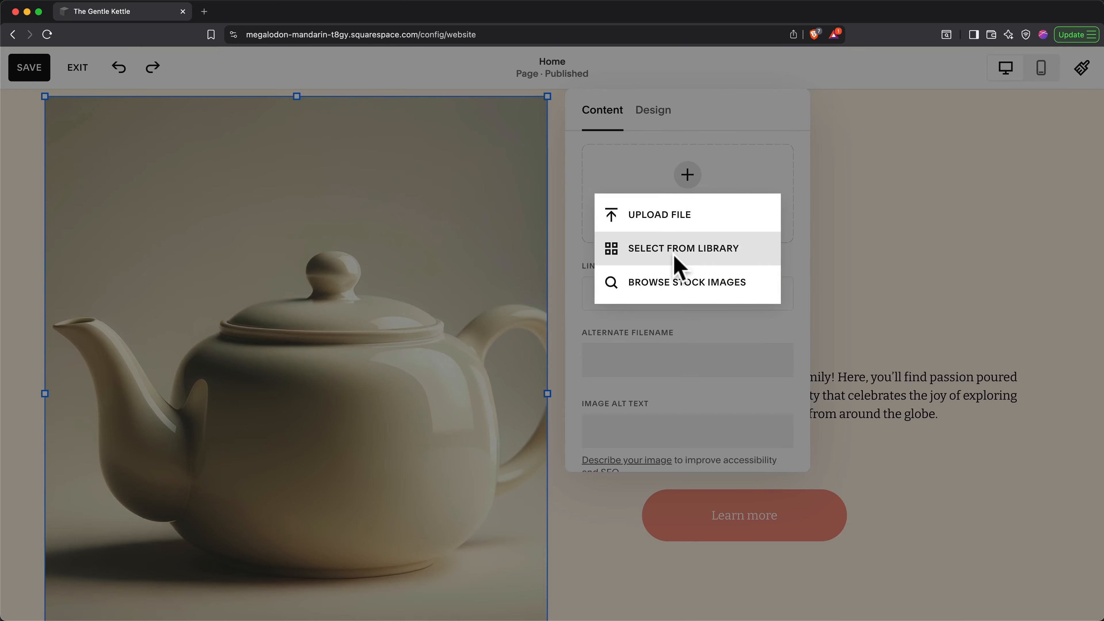
{"action": "left_click", "coordinate": [688, 281]}
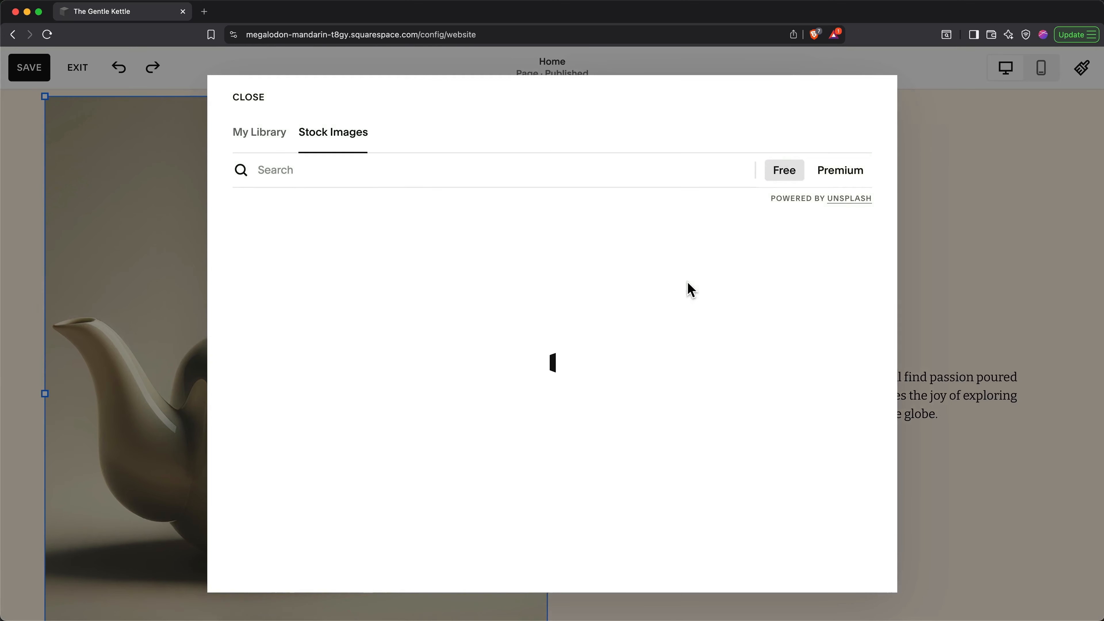
Step: Search stock images for 'loose leaf tea', add the tea-bowl photo and adjust its focal point
{"action": "left_click", "coordinate": [668, 173]}
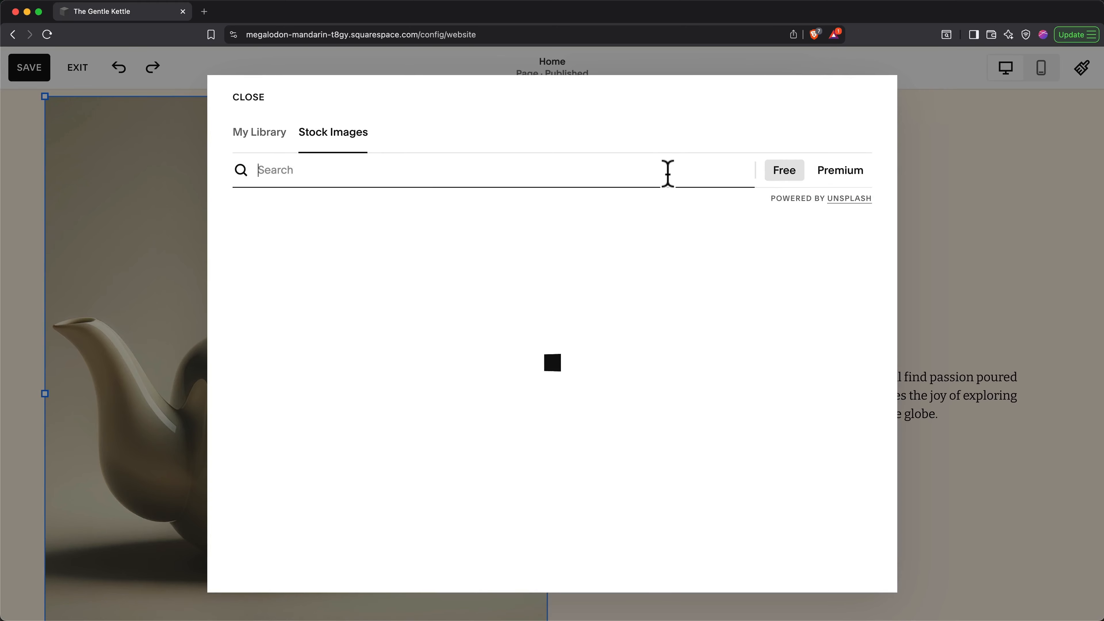
{"action": "type", "text": "loose leaf tea"}
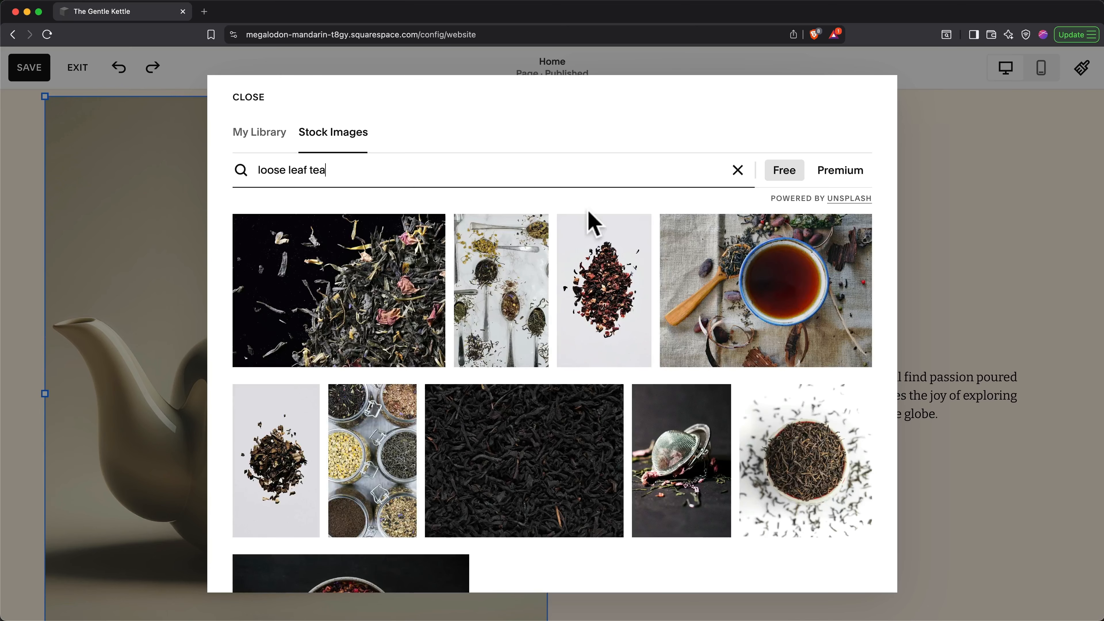
{"action": "left_click", "coordinate": [792, 435]}
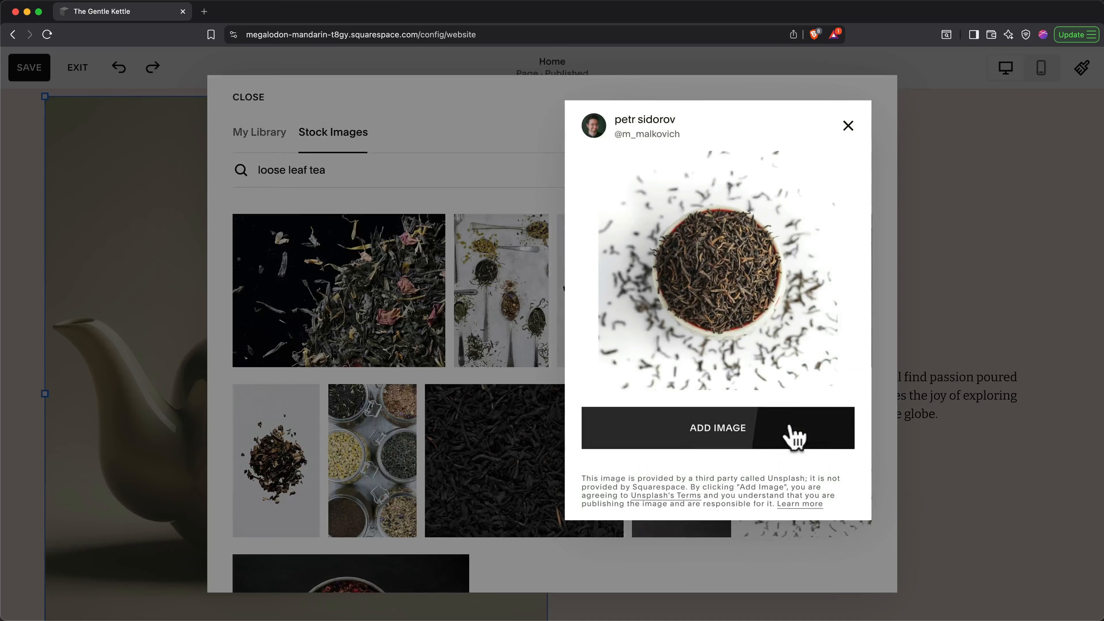
{"action": "left_click", "coordinate": [786, 435]}
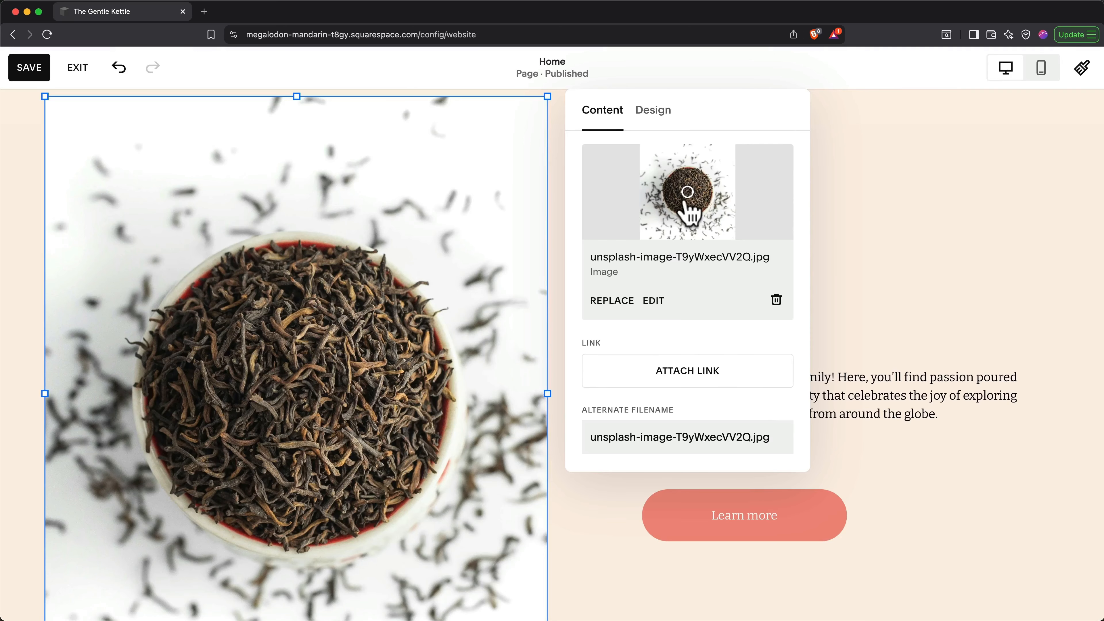
{"action": "mouse_move", "coordinate": [687, 191]}
{"action": "left_mouse_down"}
{"action": "mouse_move", "coordinate": [660, 205]}
{"action": "mouse_move", "coordinate": [724, 194]}
{"action": "mouse_move", "coordinate": [691, 194]}
{"action": "left_mouse_up"}
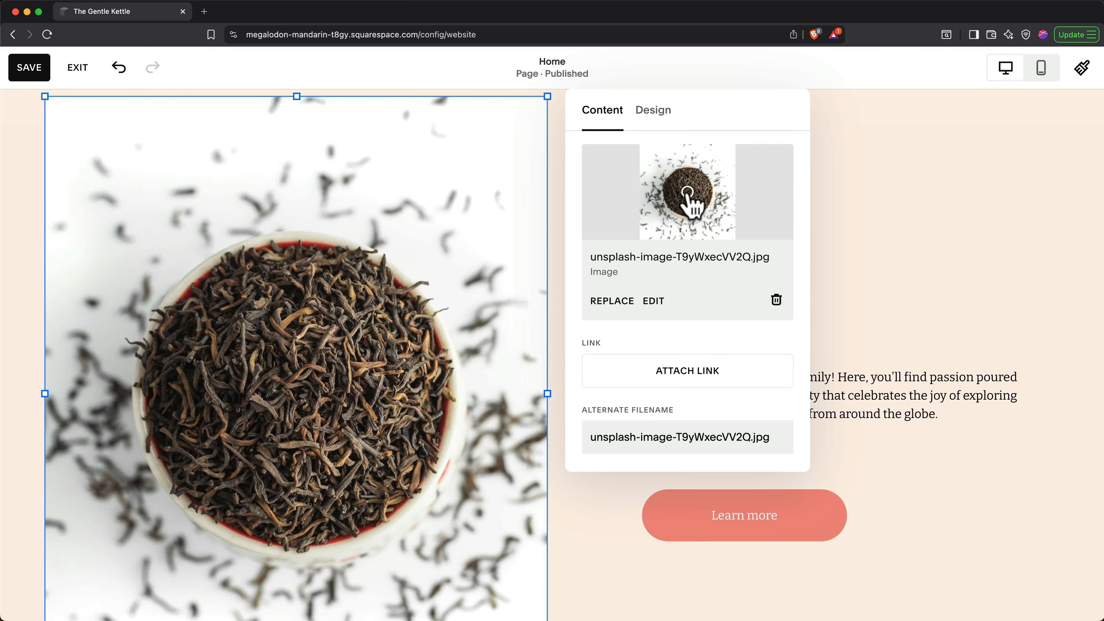
Step: Apply the Denali filter to the tea photo in the image editor and permanently save it
{"action": "left_click", "coordinate": [654, 302]}
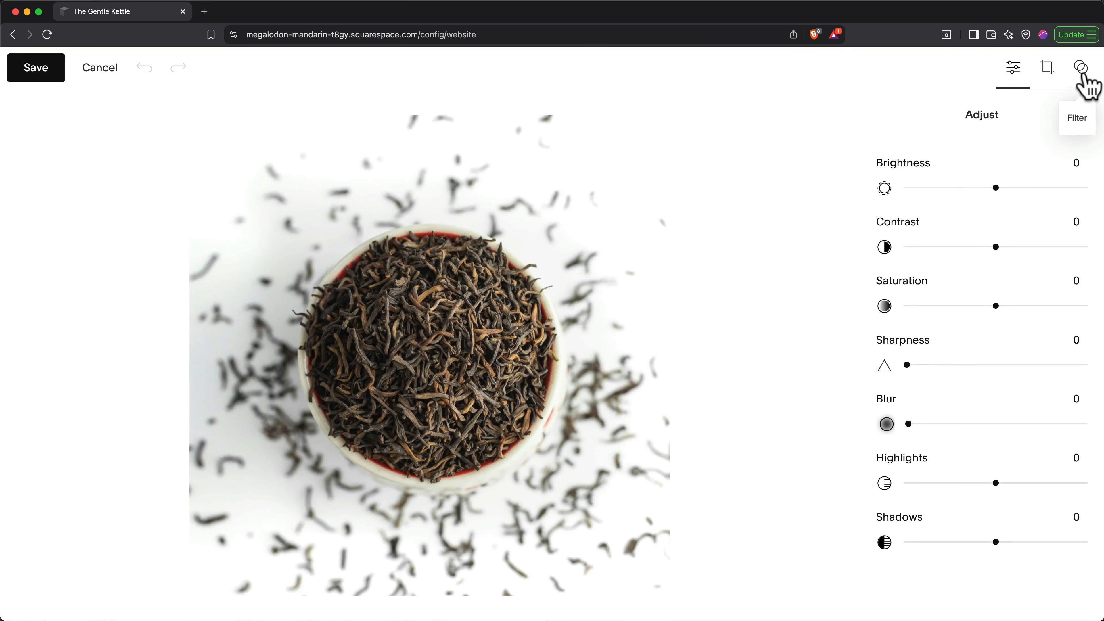
{"action": "left_click", "coordinate": [1082, 71]}
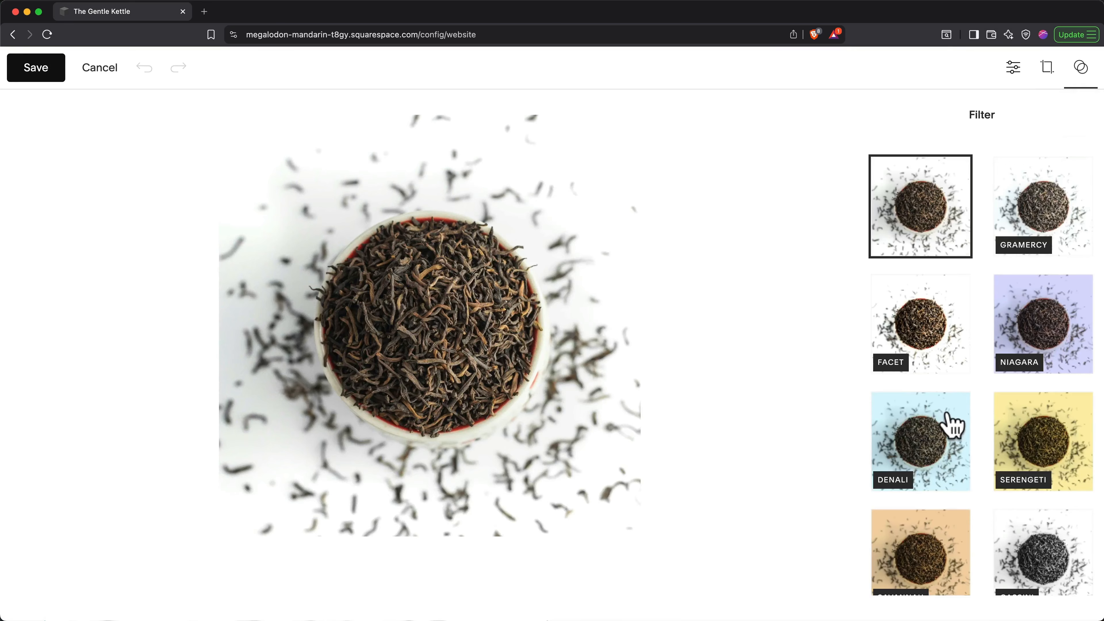
{"action": "left_click", "coordinate": [939, 435]}
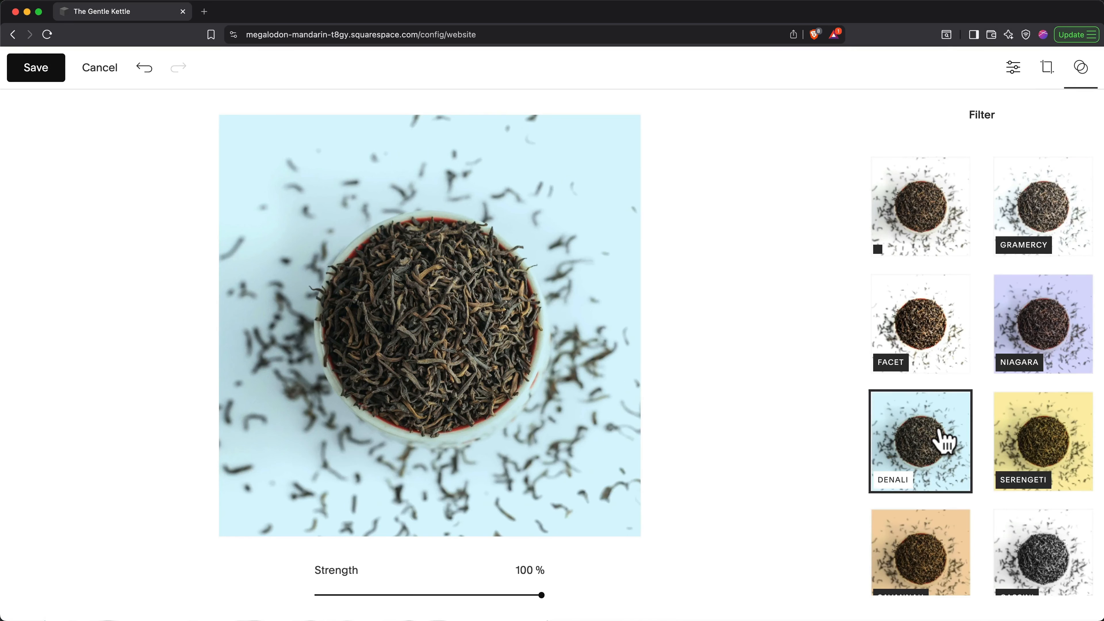
{"action": "left_click", "coordinate": [51, 77]}
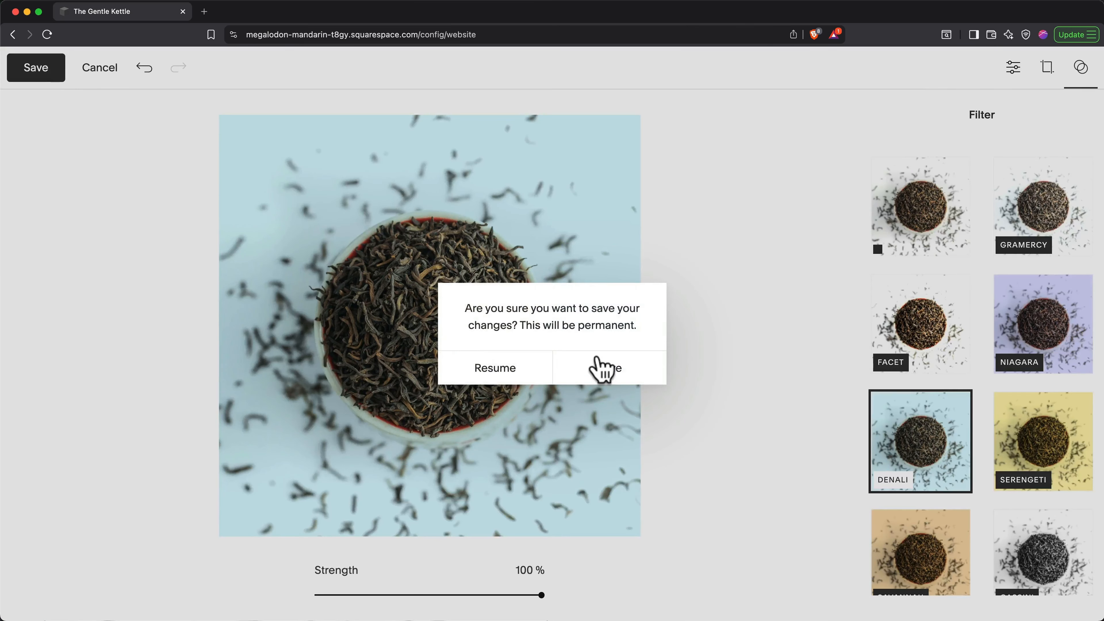
{"action": "left_click", "coordinate": [599, 367]}
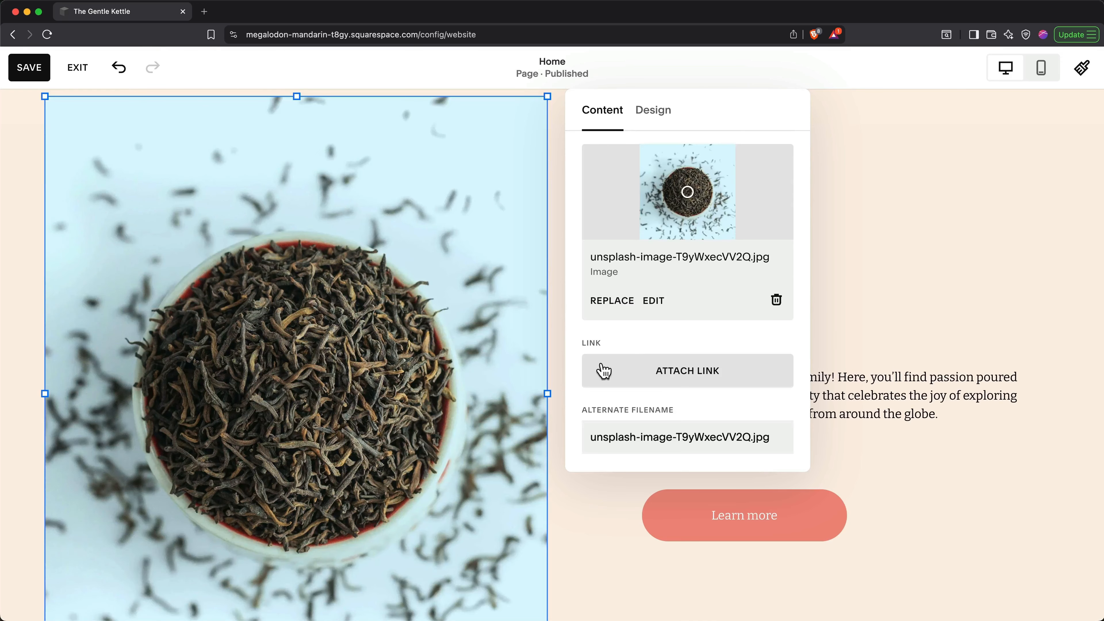
Step: Set the image alt text to 'Loose Leaf Tea'
{"action": "scroll", "coordinate": [604, 370], "scroll_direction": "down", "scroll_amount": 3}
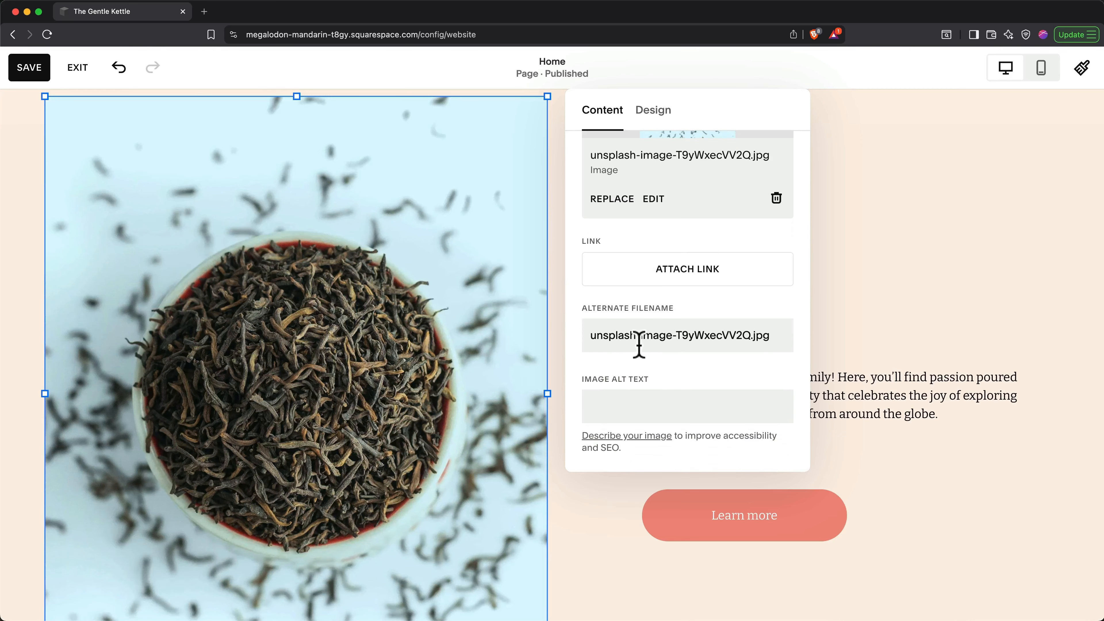
{"action": "left_click", "coordinate": [648, 396]}
{"action": "type", "text": "Lo"}
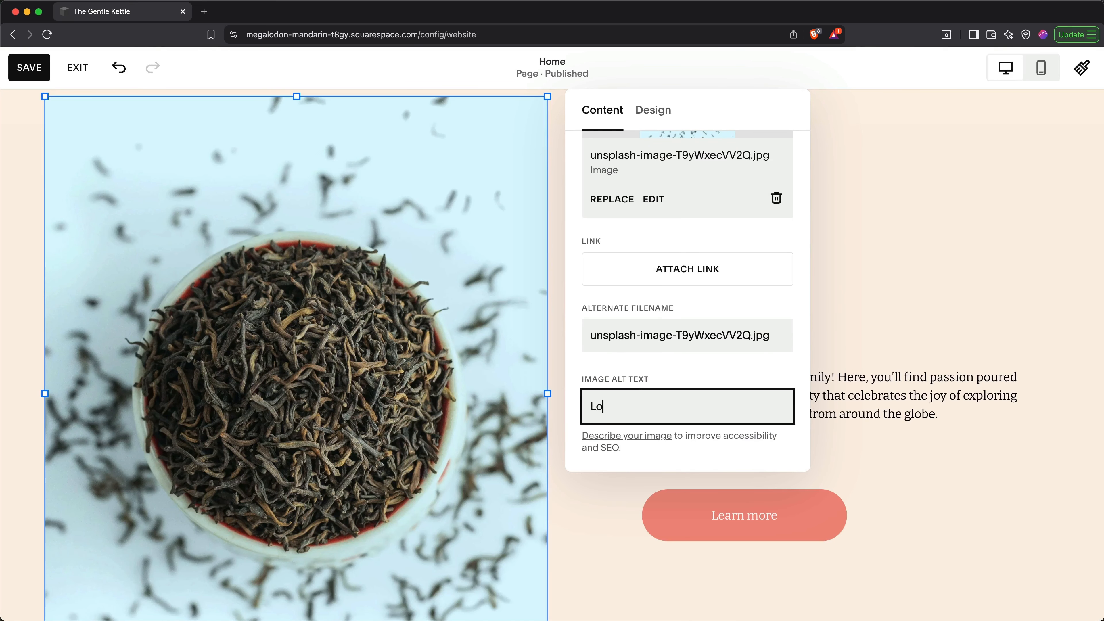
{"action": "type", "text": "ose Leaf Tea"}
Step: Keep the image filling its frame, clip it to the notched-square shape, and close settings
{"action": "left_click", "coordinate": [657, 111]}
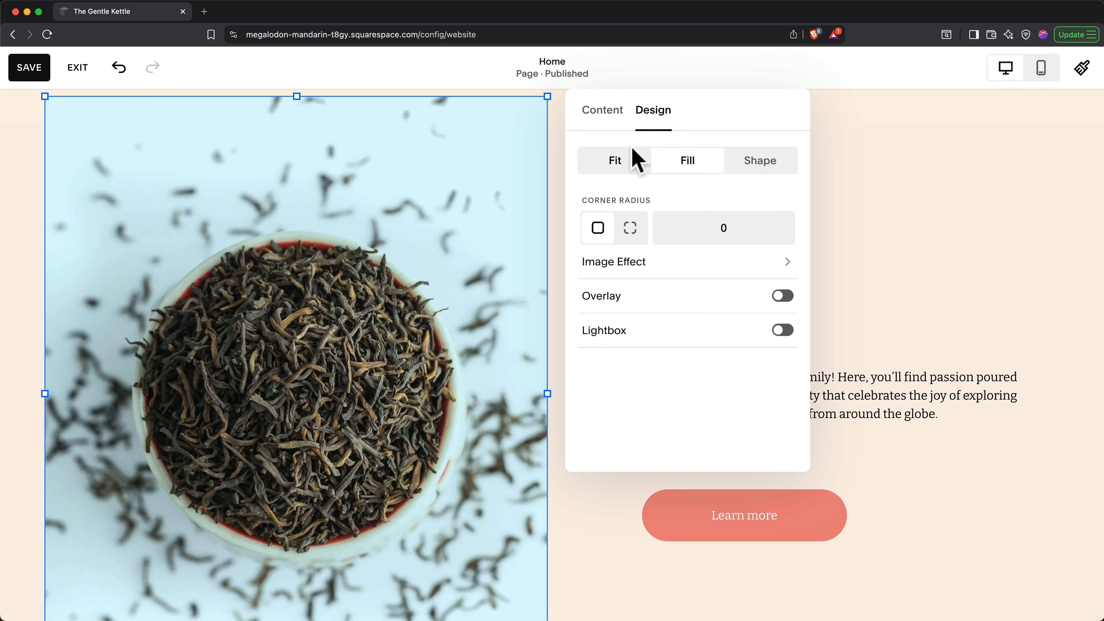
{"action": "left_click", "coordinate": [637, 159]}
{"action": "left_click", "coordinate": [696, 164]}
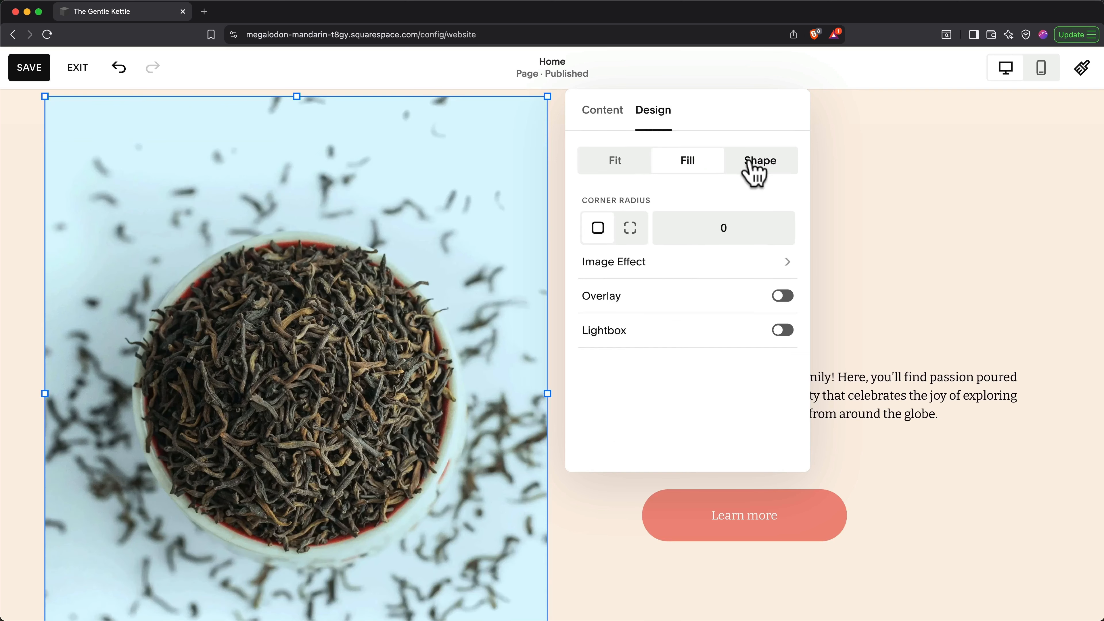
{"action": "left_click", "coordinate": [755, 170]}
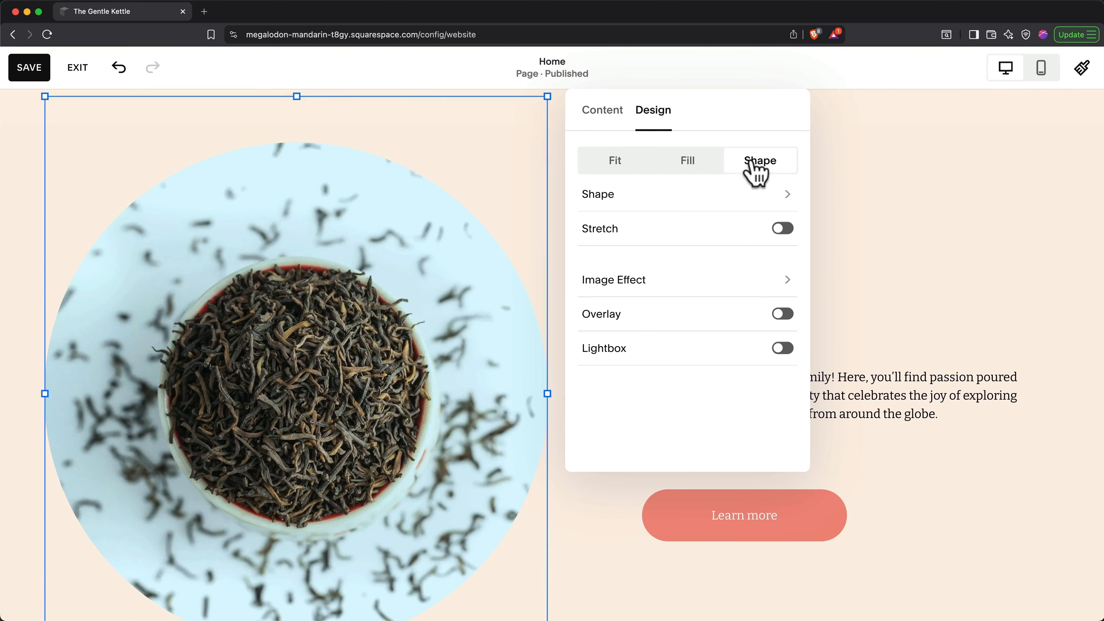
{"action": "left_click", "coordinate": [780, 193]}
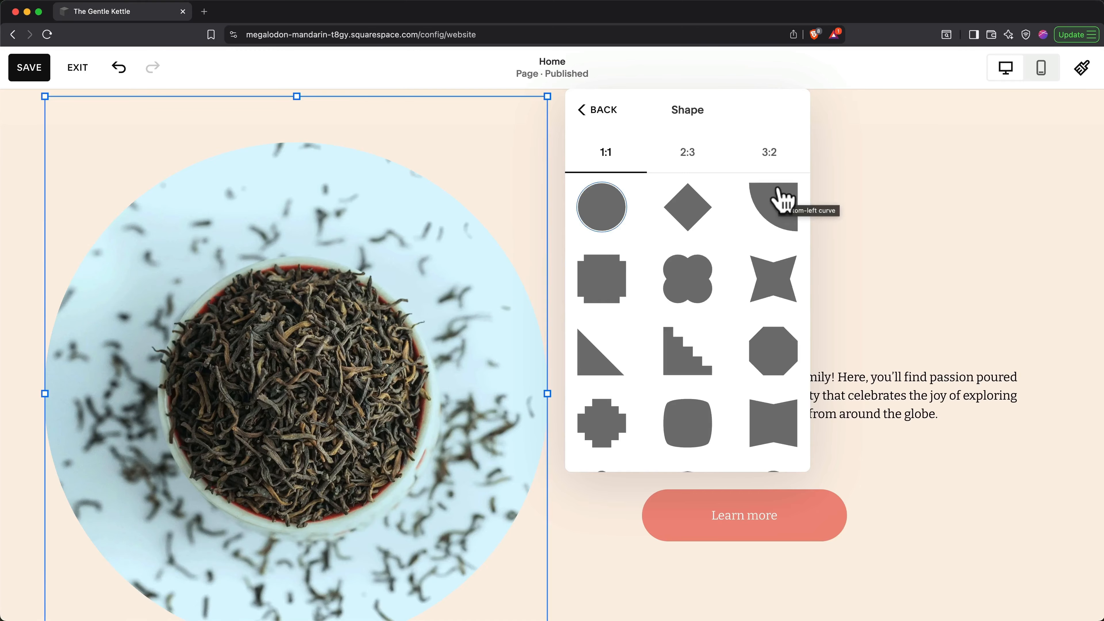
{"action": "left_click", "coordinate": [618, 281]}
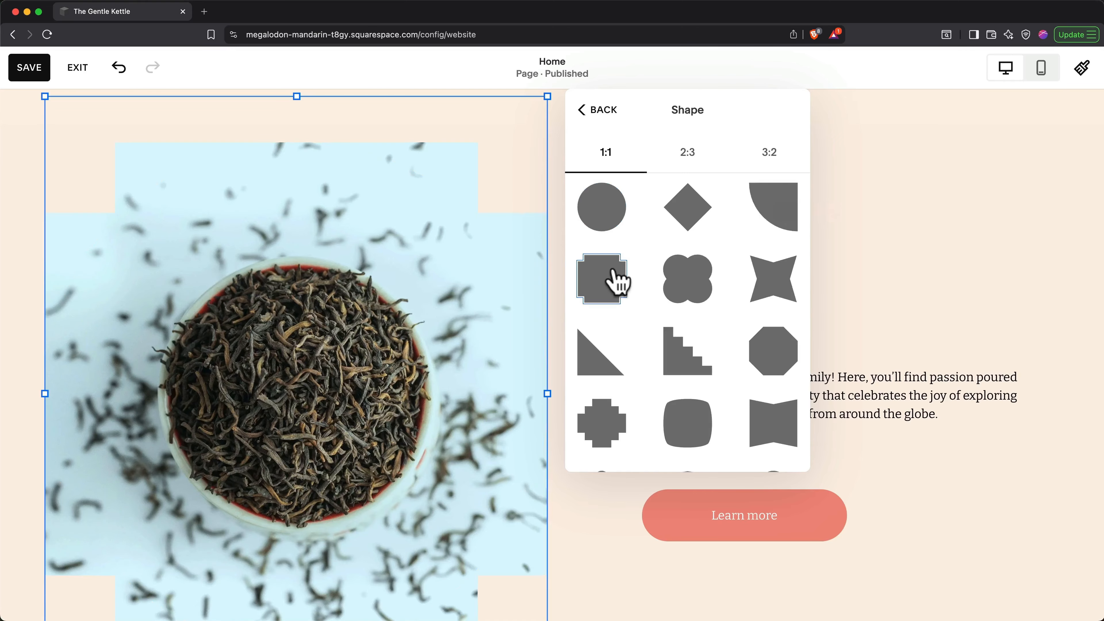
{"action": "left_click", "coordinate": [586, 112]}
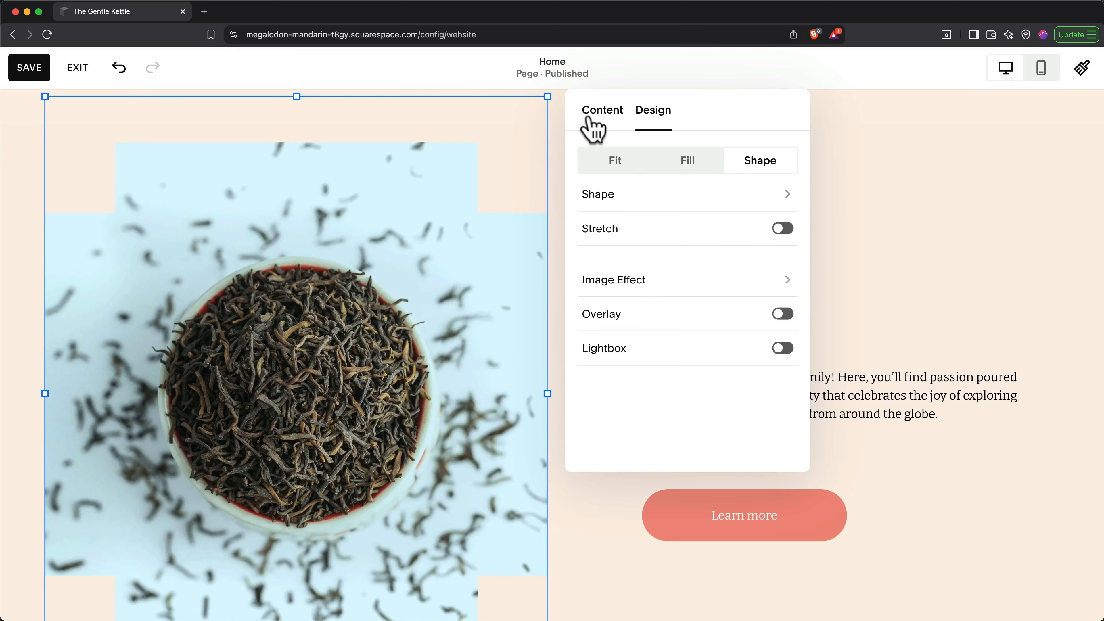
{"action": "left_click", "coordinate": [850, 177]}
Step: Change the hero button label from 'Learn more' to 'Shop Now'
{"action": "scroll", "coordinate": [852, 179], "scroll_direction": "down", "scroll_amount": 10}
{"action": "scroll", "coordinate": [850, 177], "scroll_direction": "up", "scroll_amount": 9}
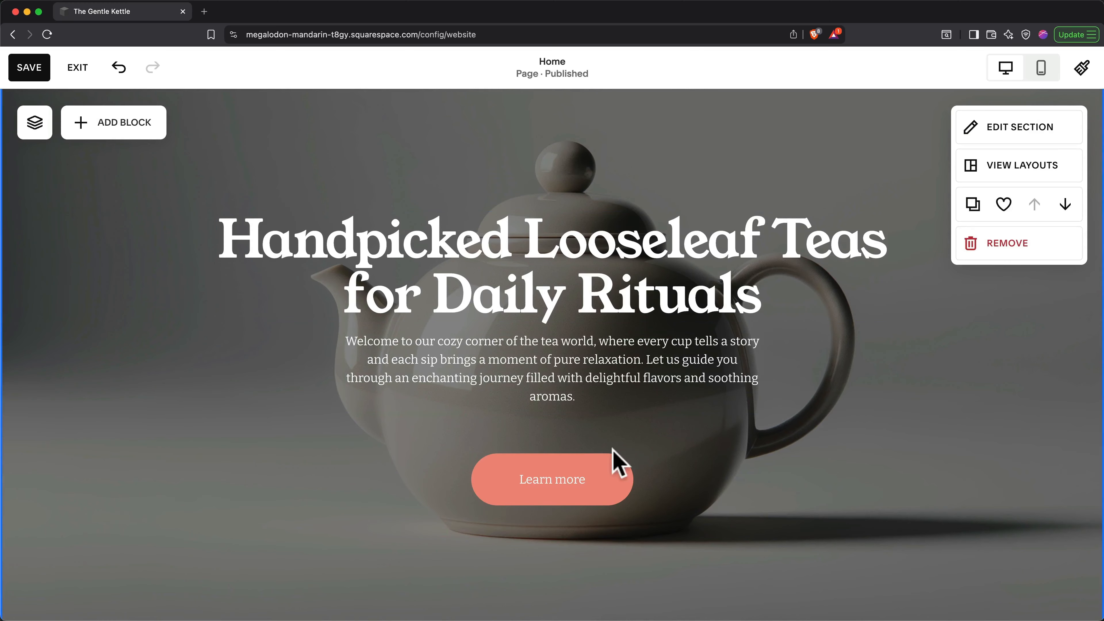
{"action": "double_click", "coordinate": [580, 474]}
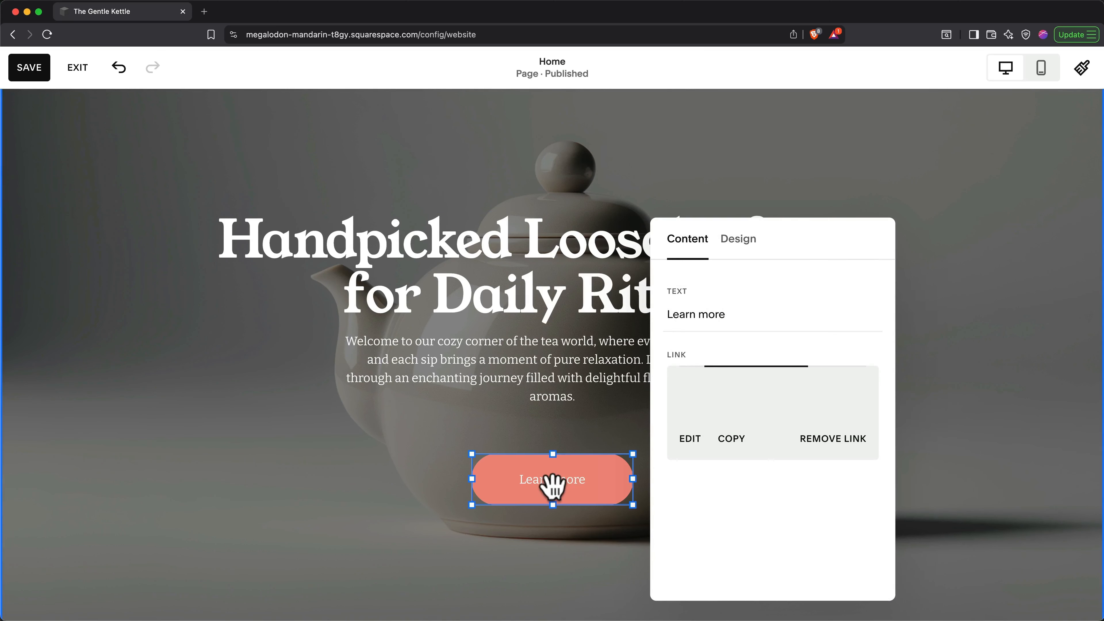
{"action": "triple_click", "coordinate": [730, 313]}
{"action": "type", "text": "Shop Now"}
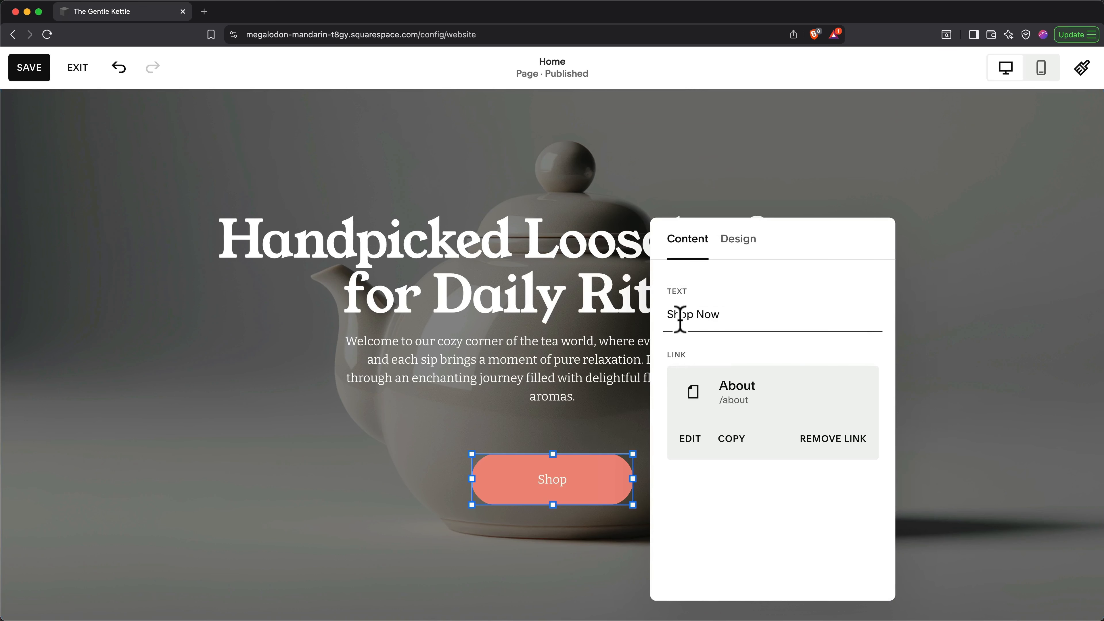
Step: Replace the button's /about link with the Shop page, keeping it a web address link
{"action": "left_click", "coordinate": [690, 440]}
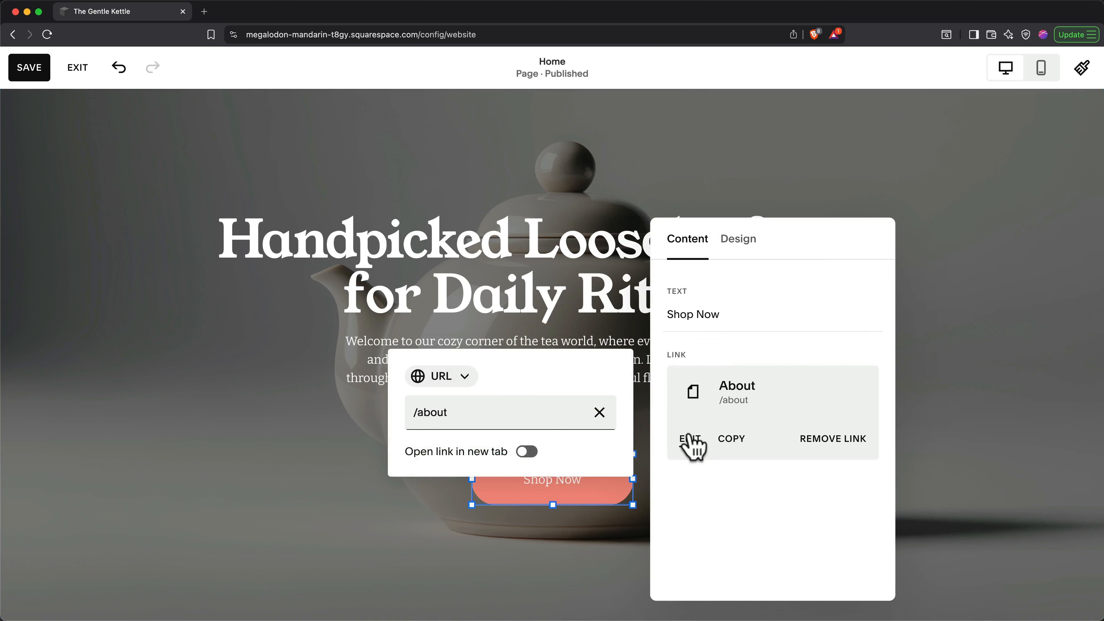
{"action": "left_click", "coordinate": [600, 412]}
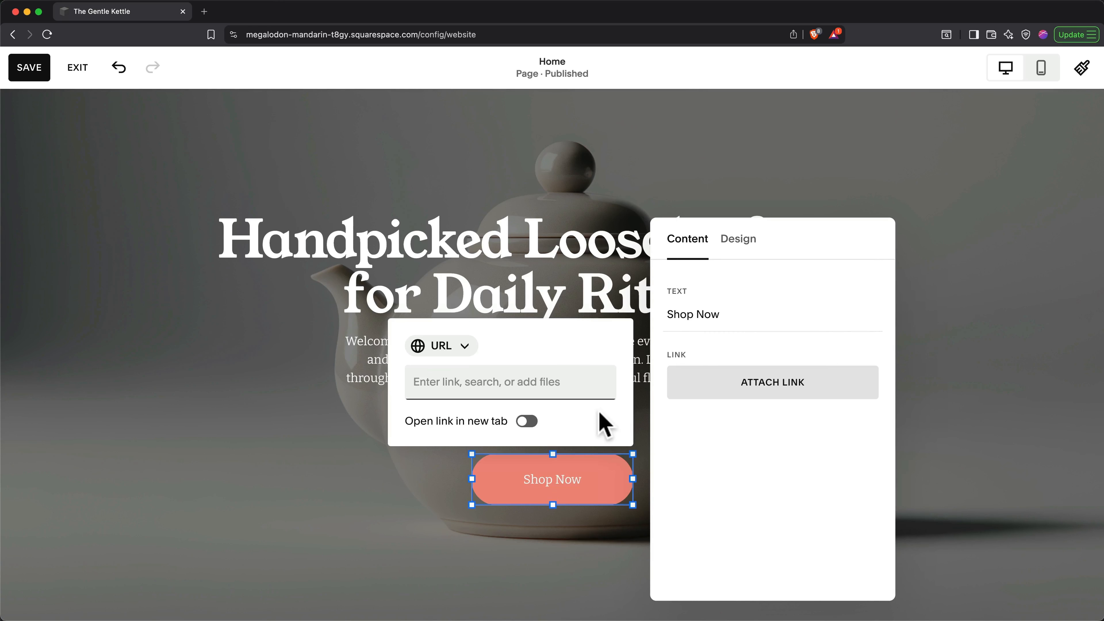
{"action": "left_click", "coordinate": [558, 383]}
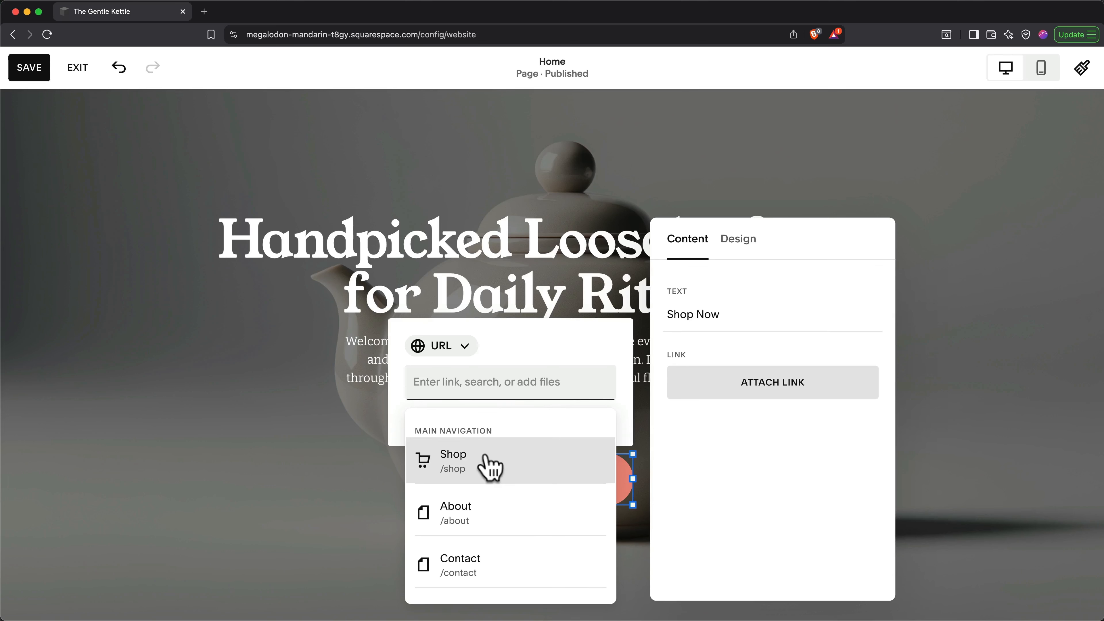
{"action": "type", "text": "shop"}
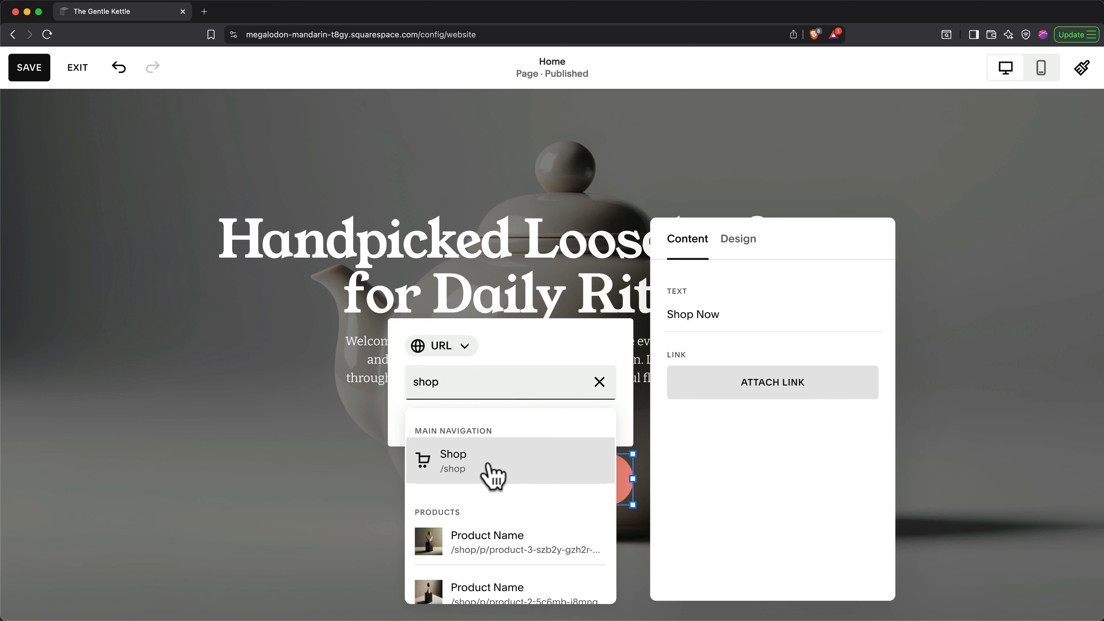
{"action": "left_click", "coordinate": [491, 466]}
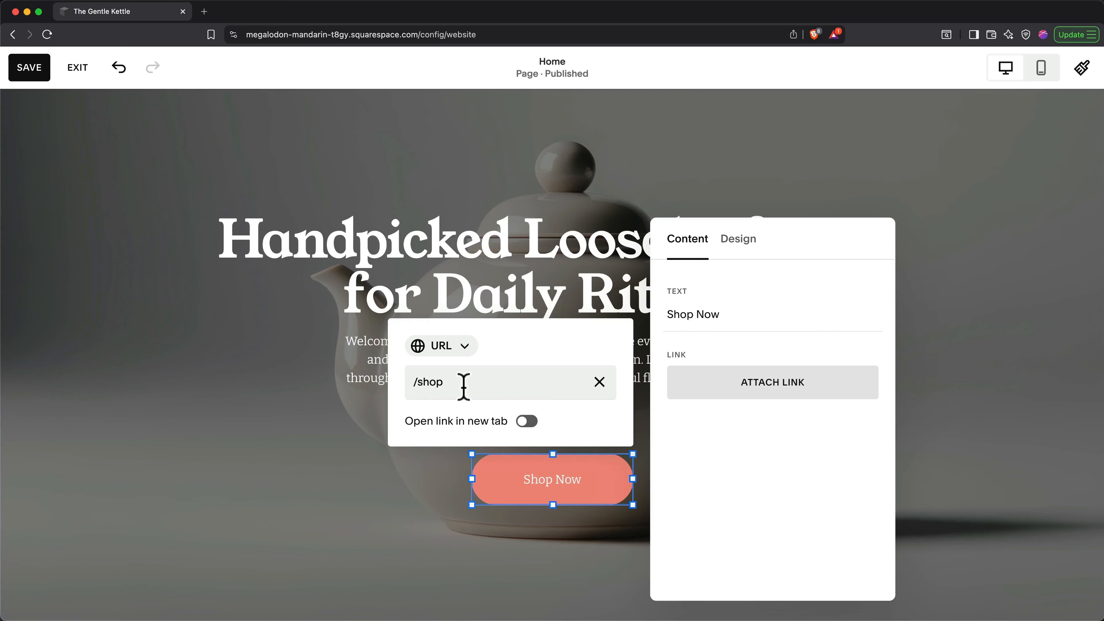
{"action": "left_click", "coordinate": [442, 347]}
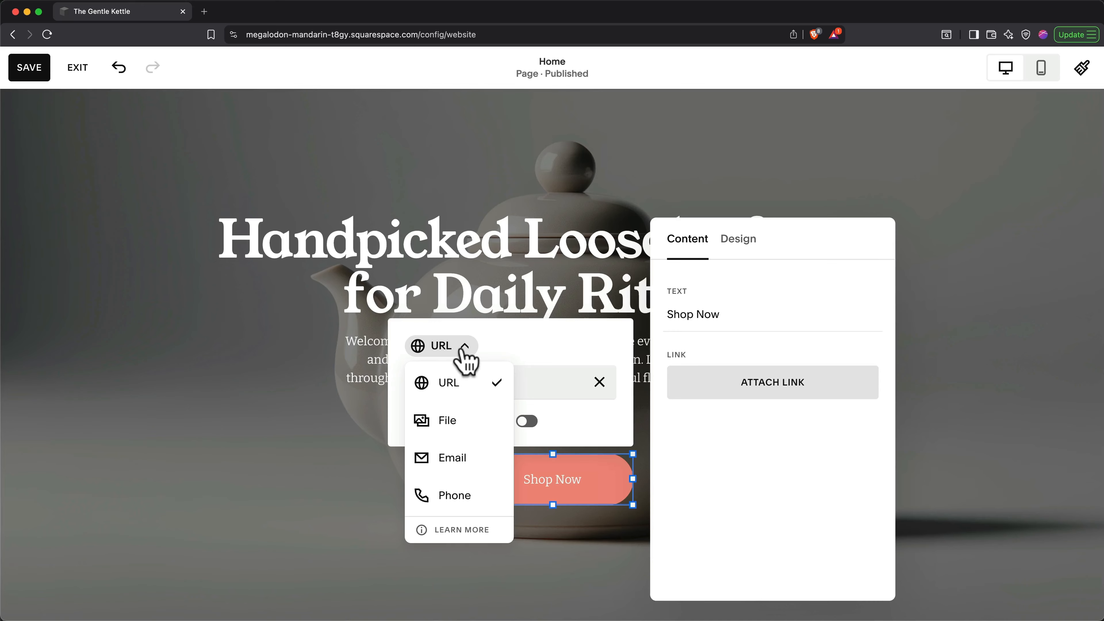
{"action": "left_click", "coordinate": [462, 351]}
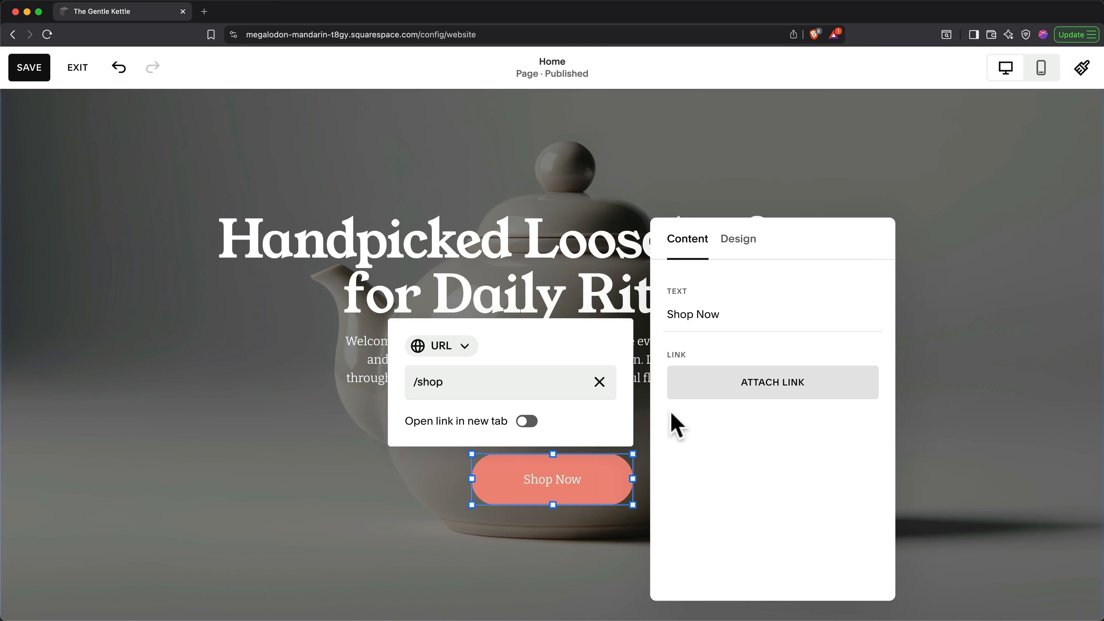
Step: Keep the Shop Now button in the primary button style and close its settings
{"action": "left_click", "coordinate": [739, 240]}
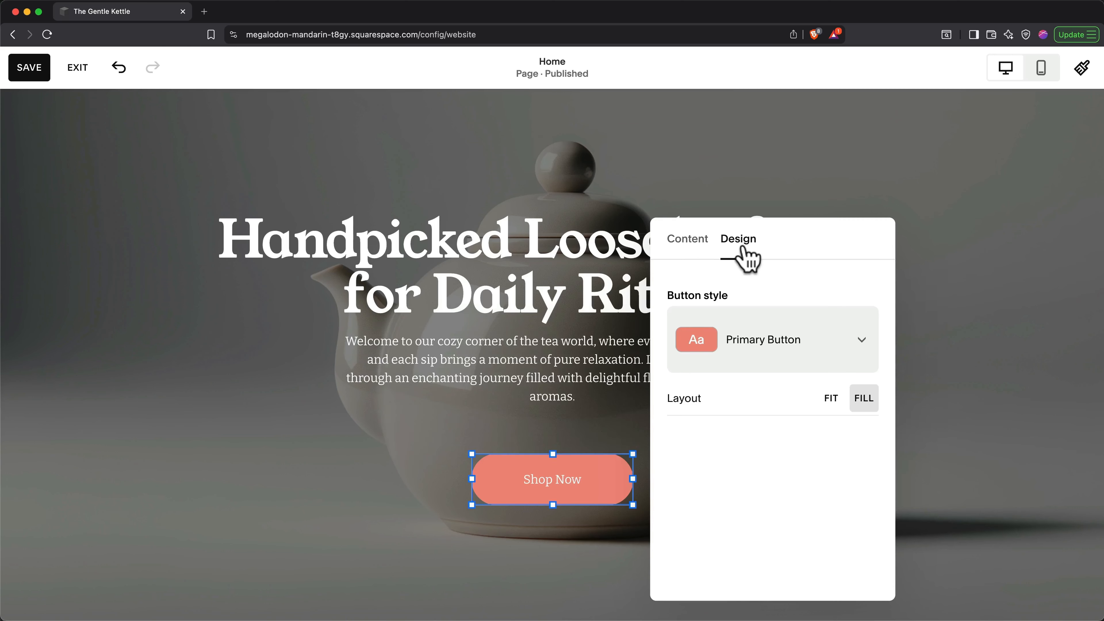
{"action": "left_click", "coordinate": [812, 345]}
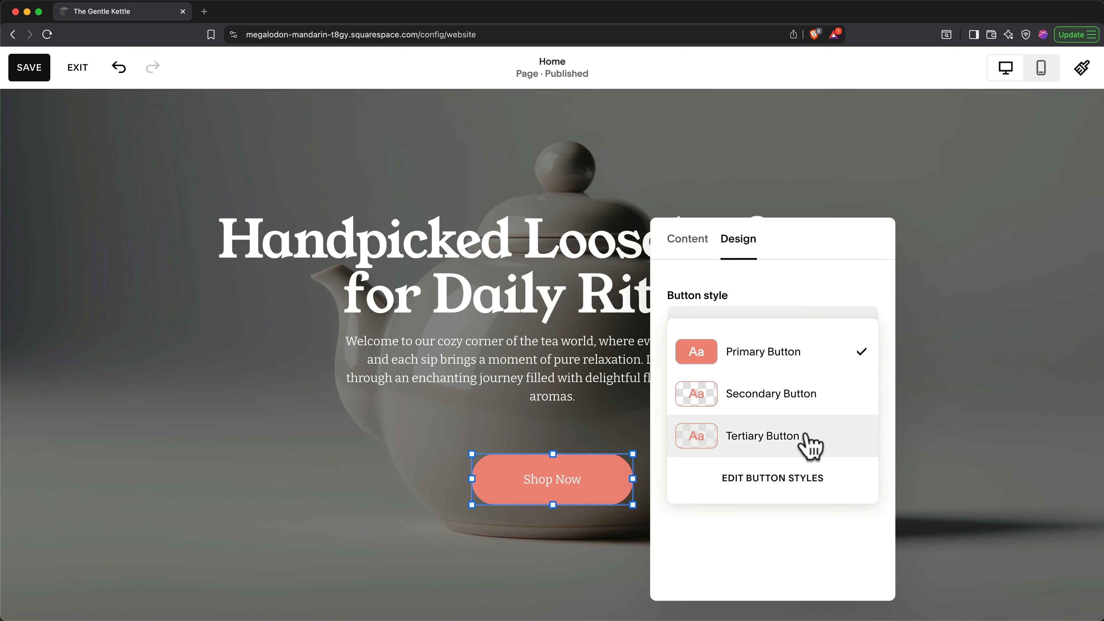
{"action": "left_click", "coordinate": [951, 294]}
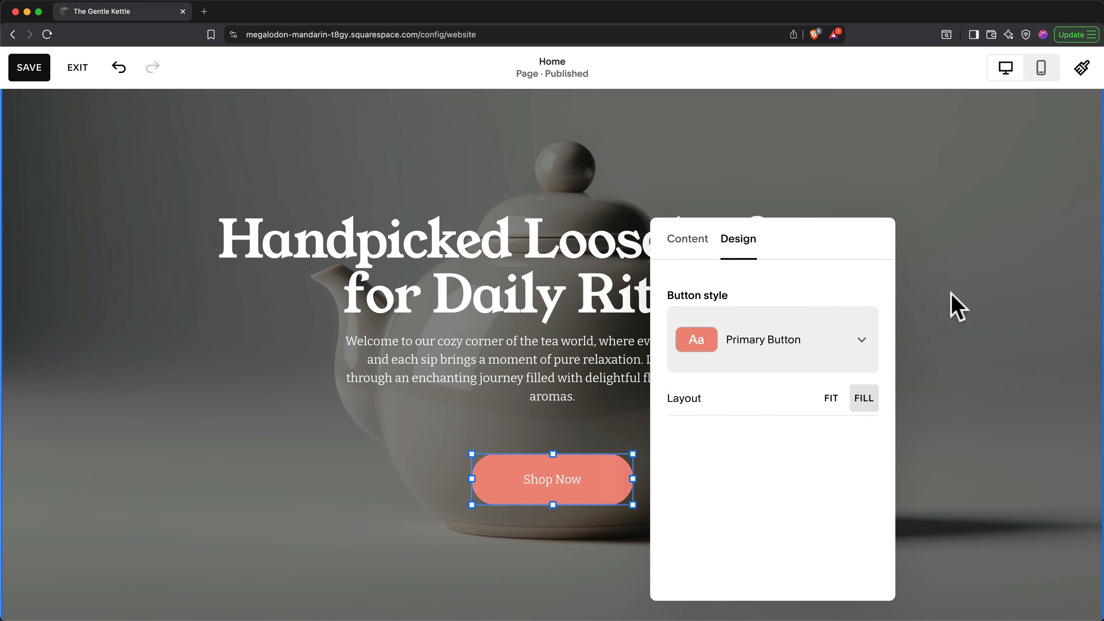
{"action": "left_click", "coordinate": [954, 307]}
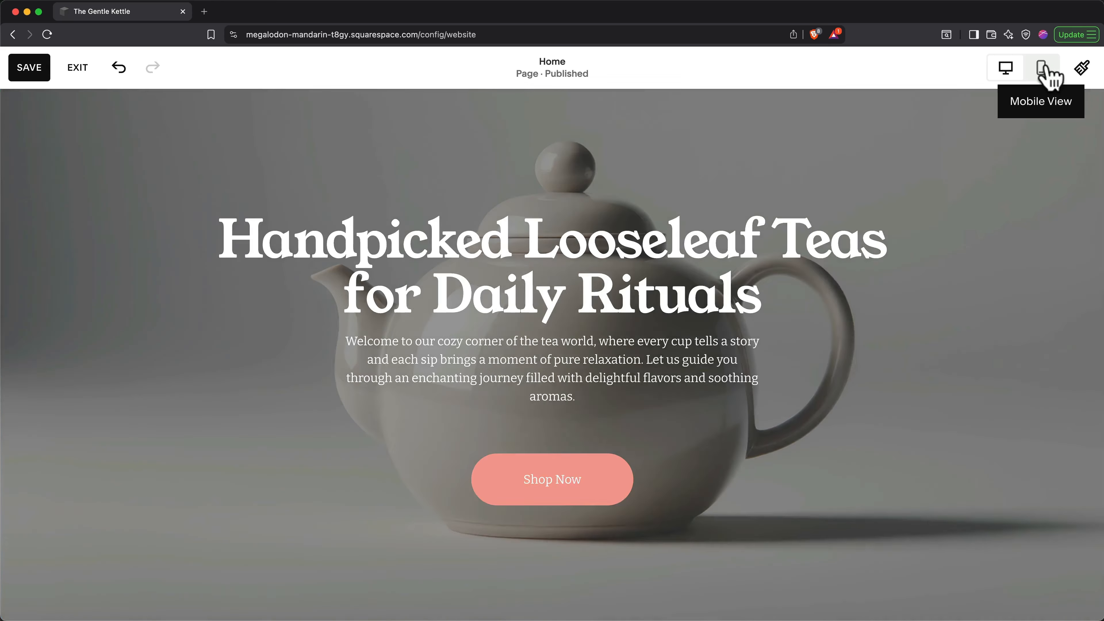
{"action": "left_click", "coordinate": [1044, 67]}
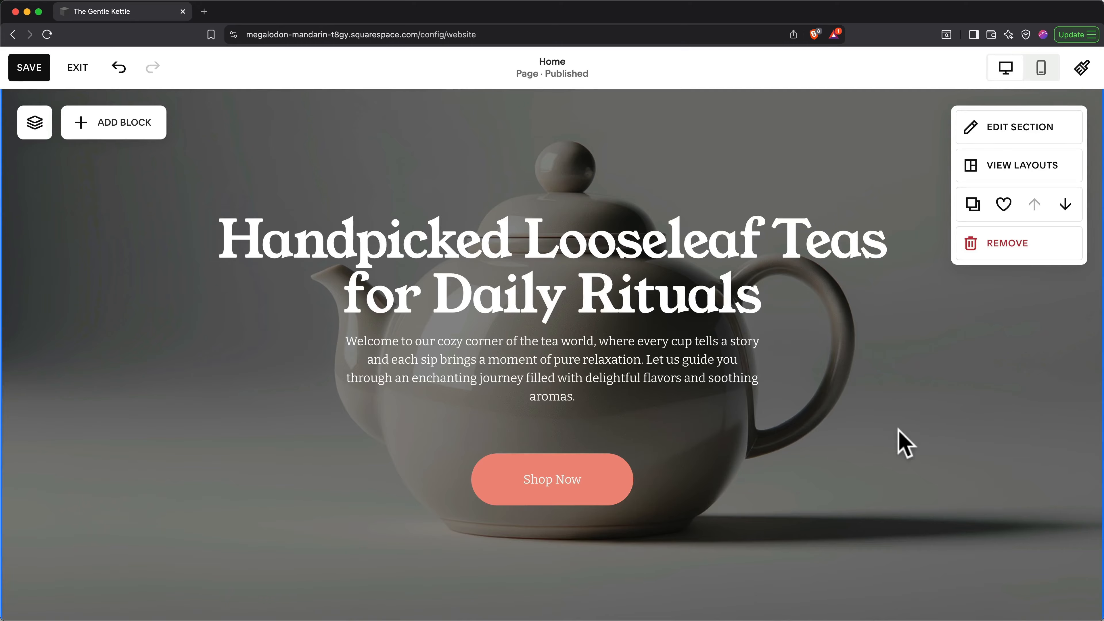
Step: Scroll to Featured Products and open Add Section just below the hero
{"action": "scroll", "coordinate": [908, 448], "scroll_direction": "down", "scroll_amount": 10}
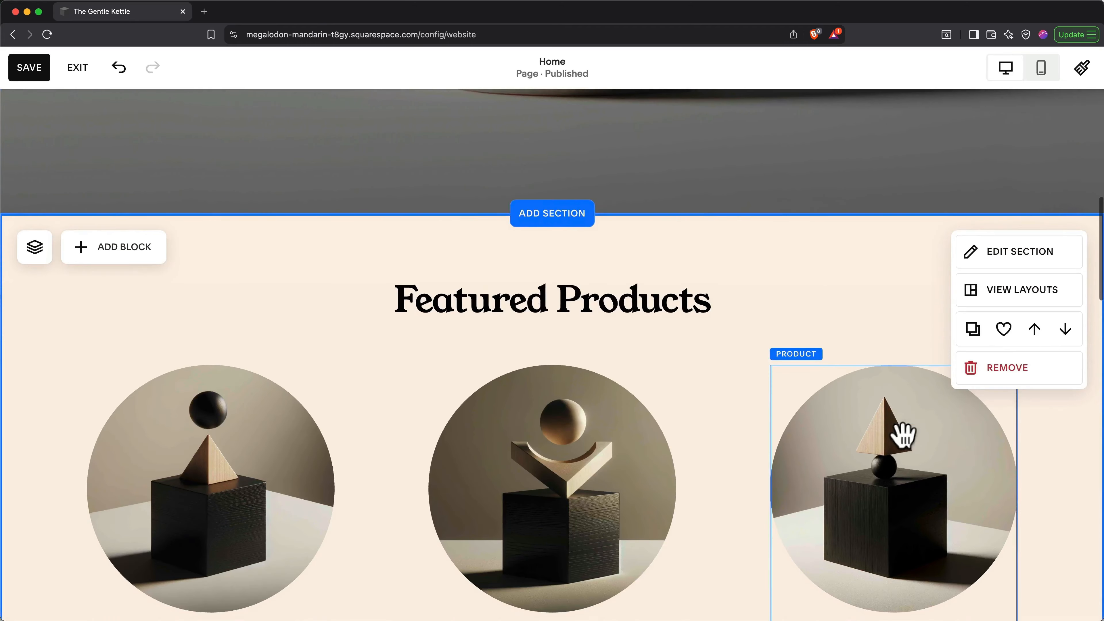
{"action": "scroll", "coordinate": [925, 434], "scroll_direction": "down", "scroll_amount": 3}
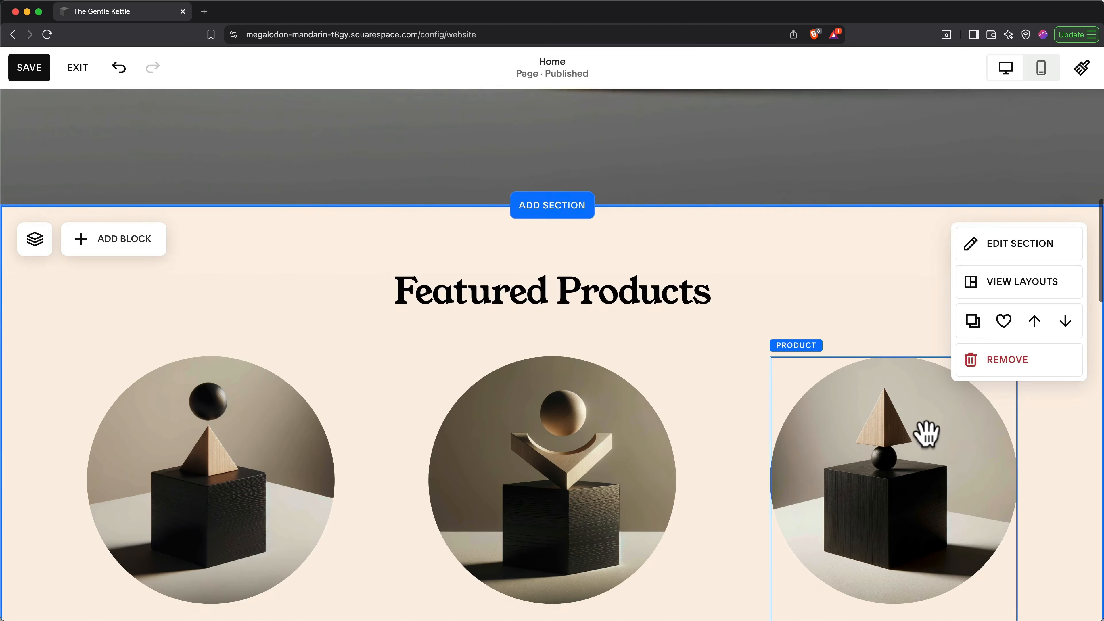
{"action": "scroll", "coordinate": [926, 434], "scroll_direction": "down", "scroll_amount": 1}
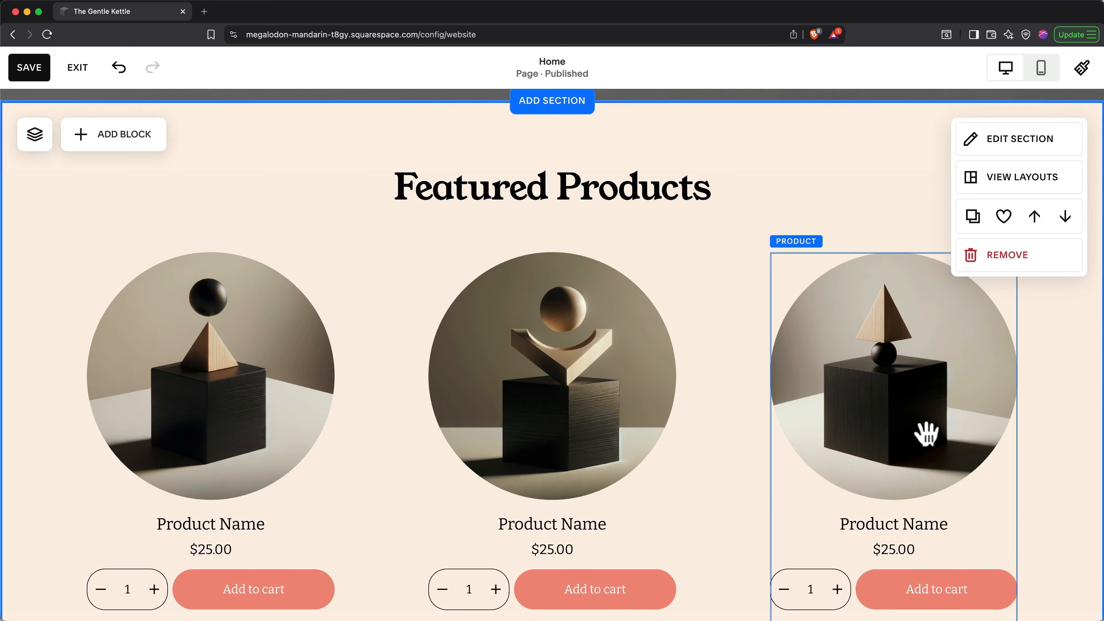
{"action": "scroll", "coordinate": [771, 320], "scroll_direction": "up", "scroll_amount": 3}
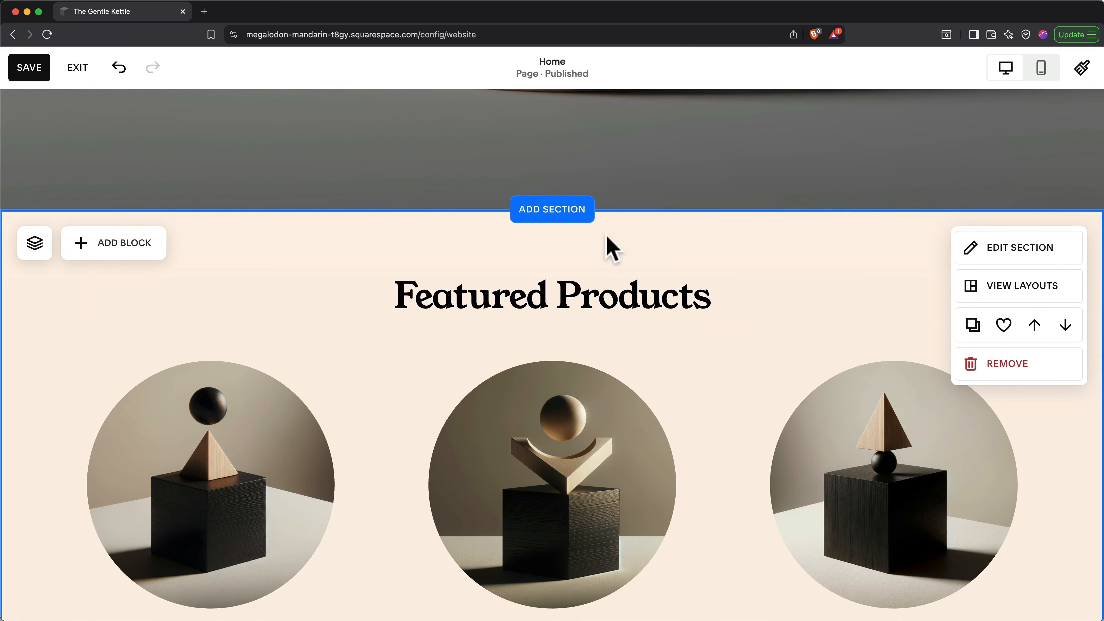
{"action": "left_click", "coordinate": [552, 209]}
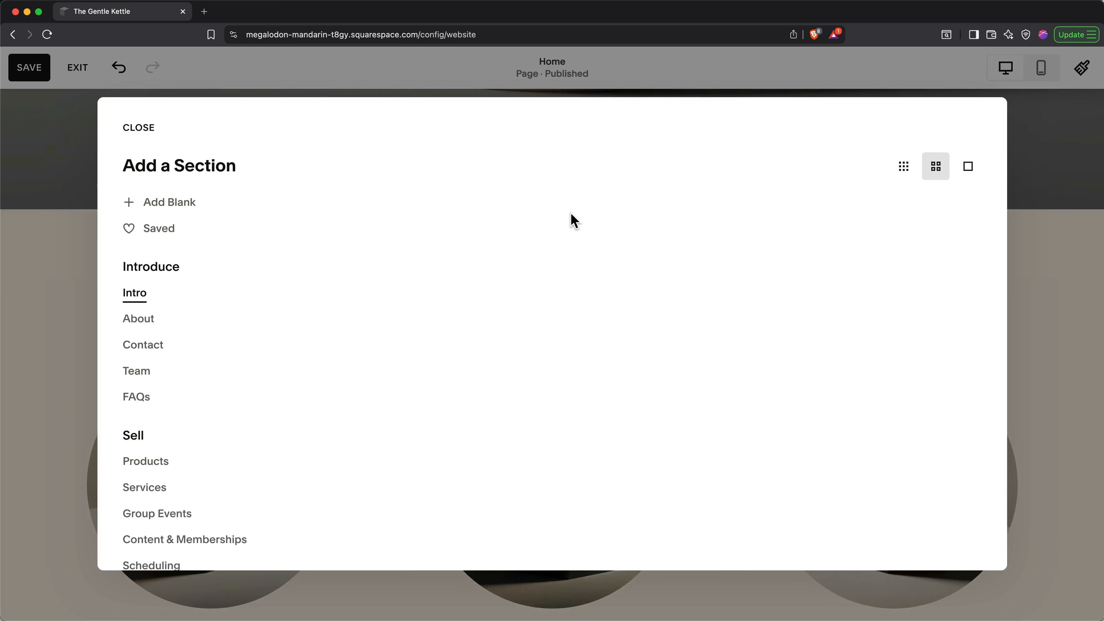
Step: Insert the Our Story design from the Introduce > About category and view its alternative layouts
{"action": "left_click", "coordinate": [139, 322]}
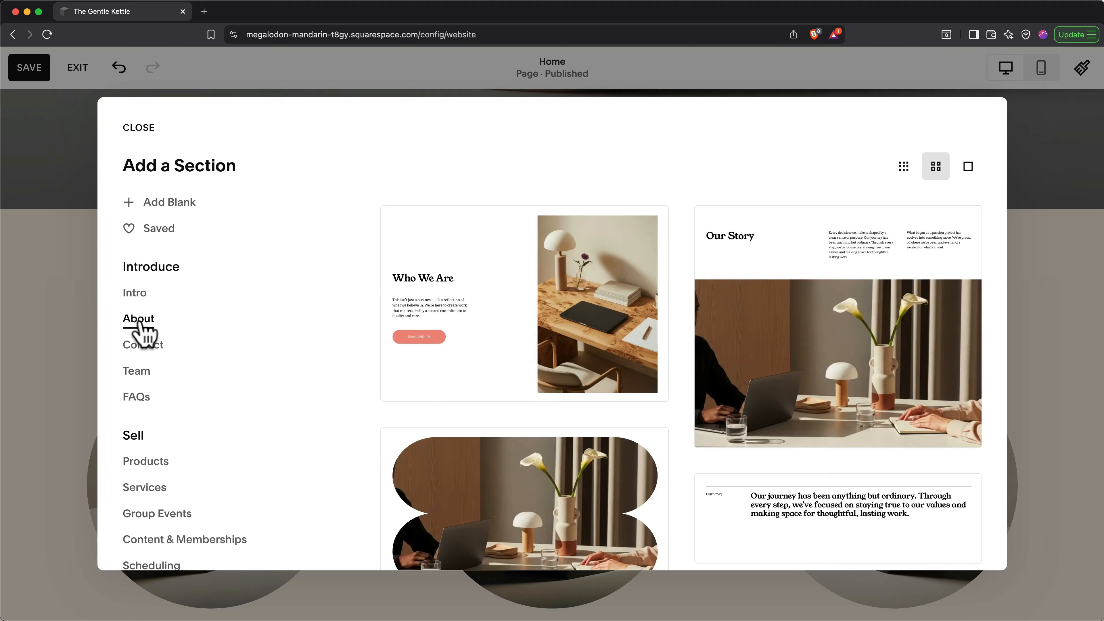
{"action": "left_click", "coordinate": [774, 361]}
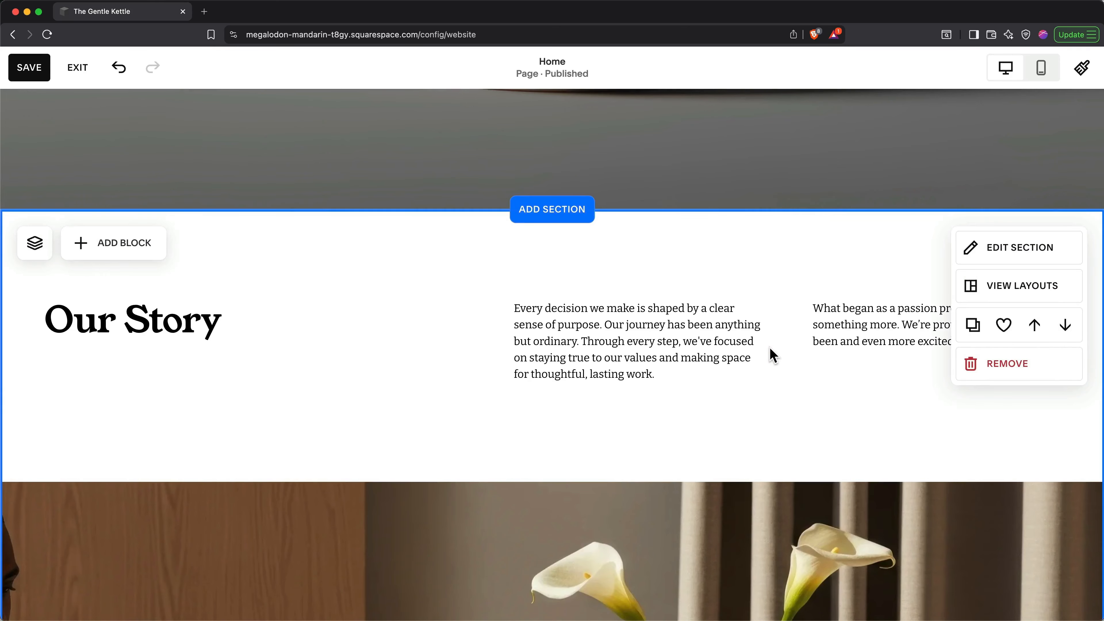
{"action": "left_click", "coordinate": [995, 300]}
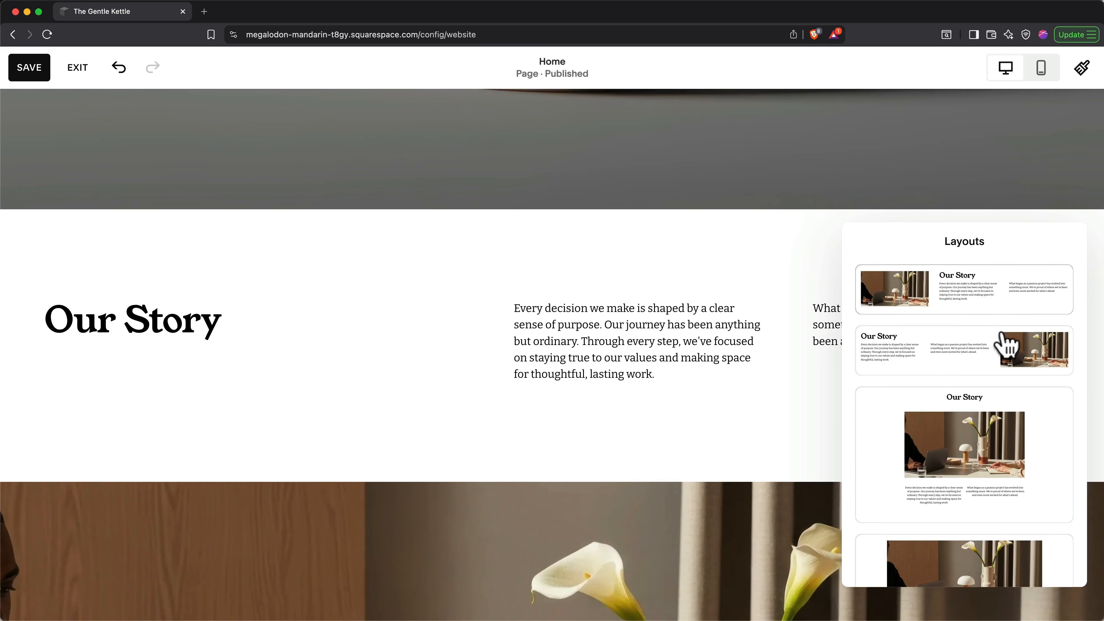
Step: Switch Our Story to the text-left, photo-right layout and close the layout choices
{"action": "left_click", "coordinate": [975, 355]}
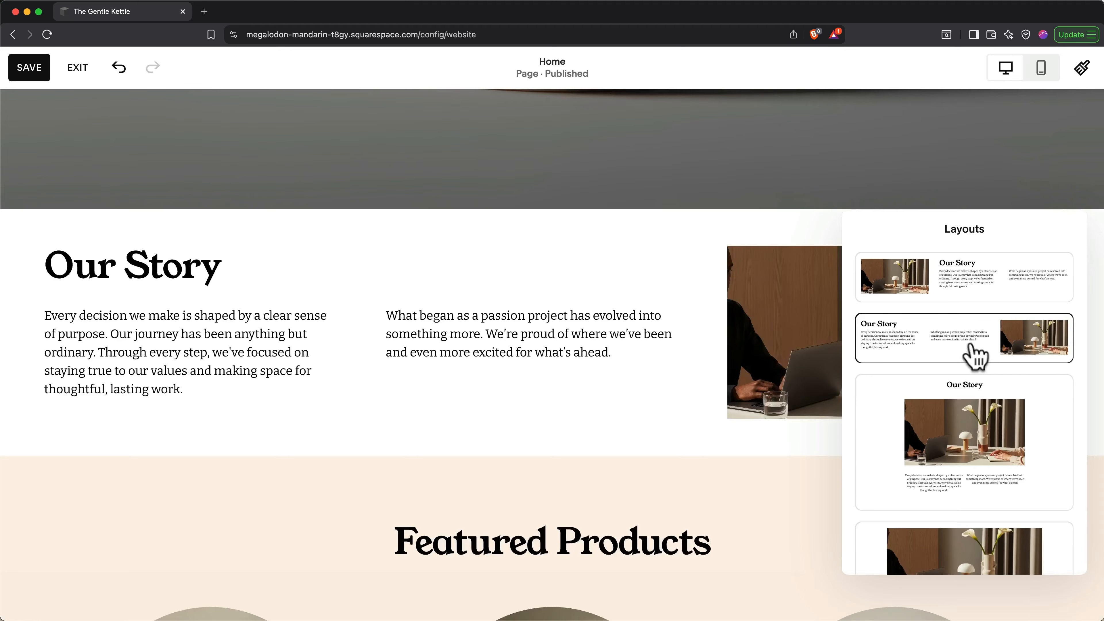
{"action": "left_click", "coordinate": [648, 441]}
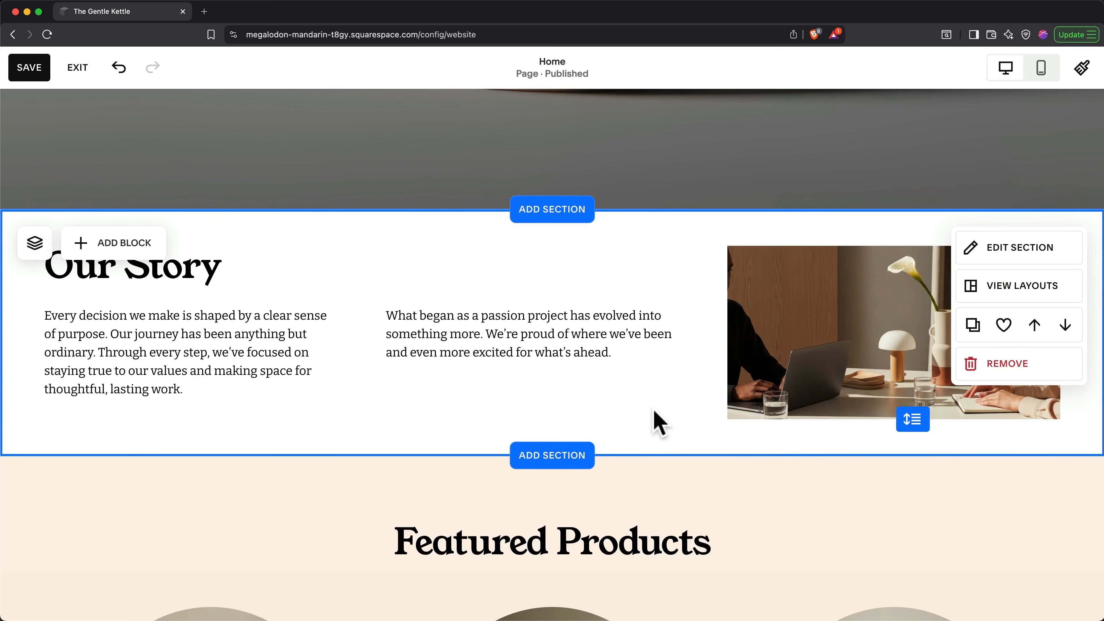
Step: Scroll the home page back up to the teapot hero section
{"action": "scroll", "coordinate": [657, 417], "scroll_direction": "up", "scroll_amount": 3}
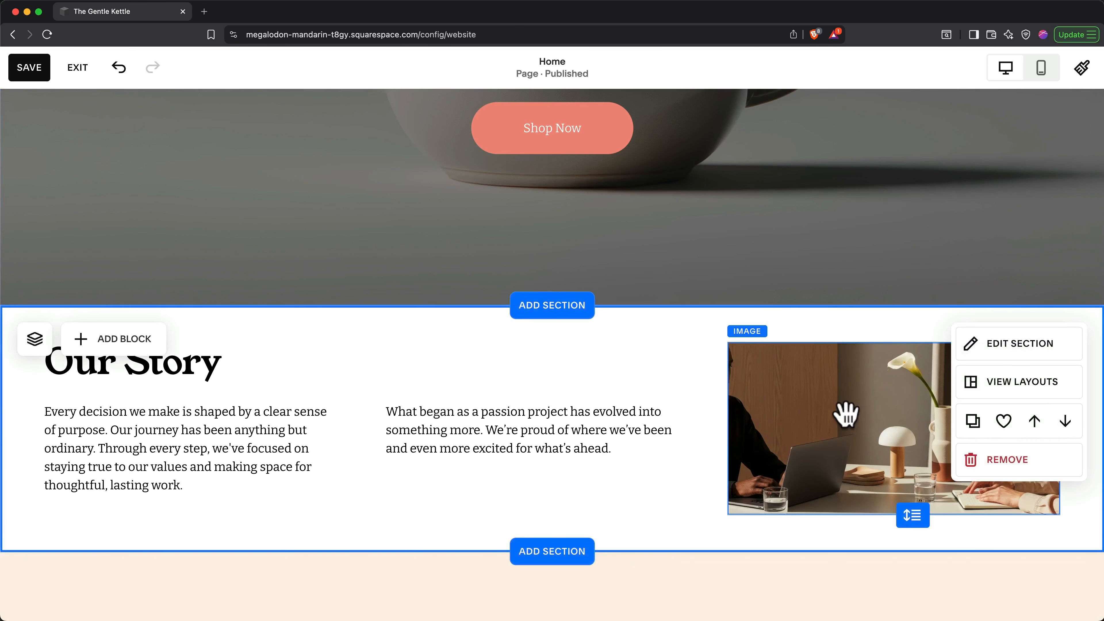
{"action": "scroll", "coordinate": [846, 415], "scroll_direction": "up", "scroll_amount": 5}
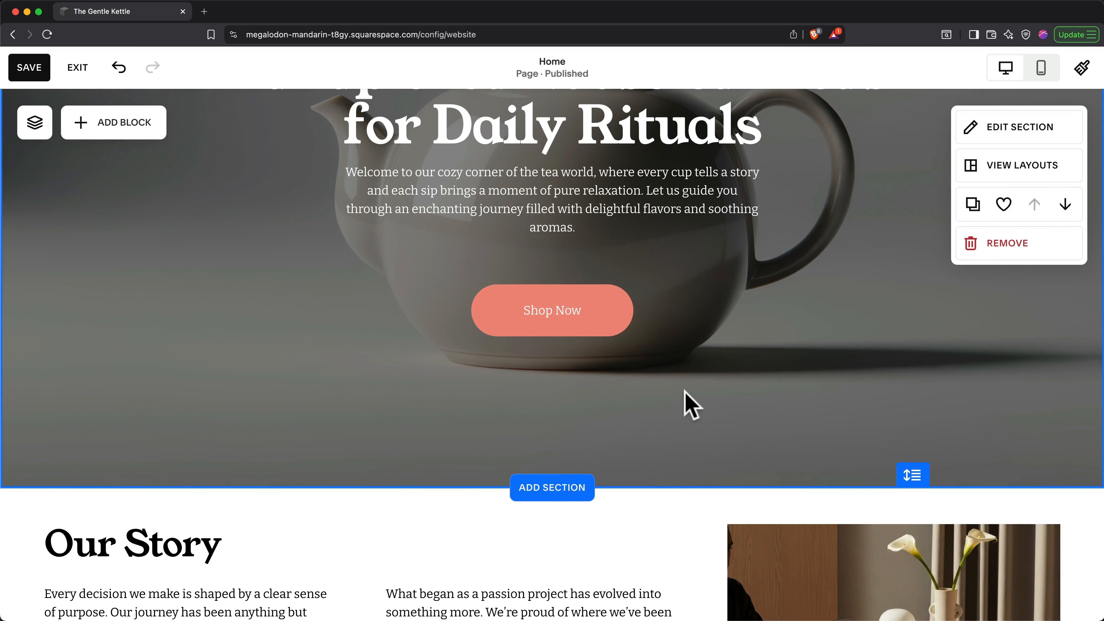
{"action": "scroll", "coordinate": [683, 390], "scroll_direction": "down", "scroll_amount": 5}
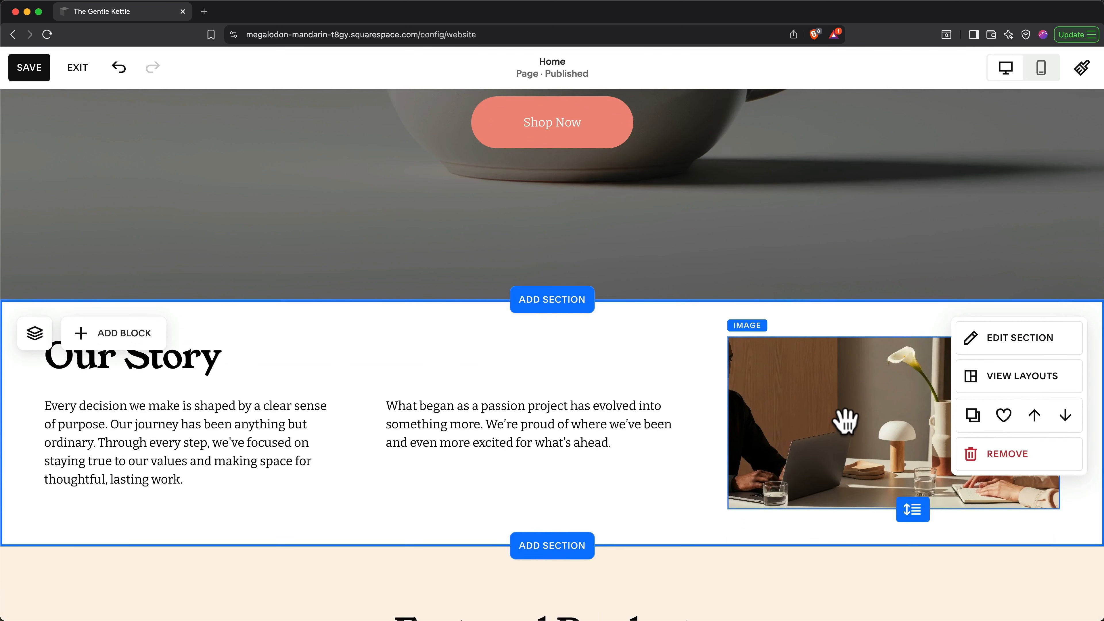
{"action": "scroll", "coordinate": [845, 421], "scroll_direction": "up", "scroll_amount": 7}
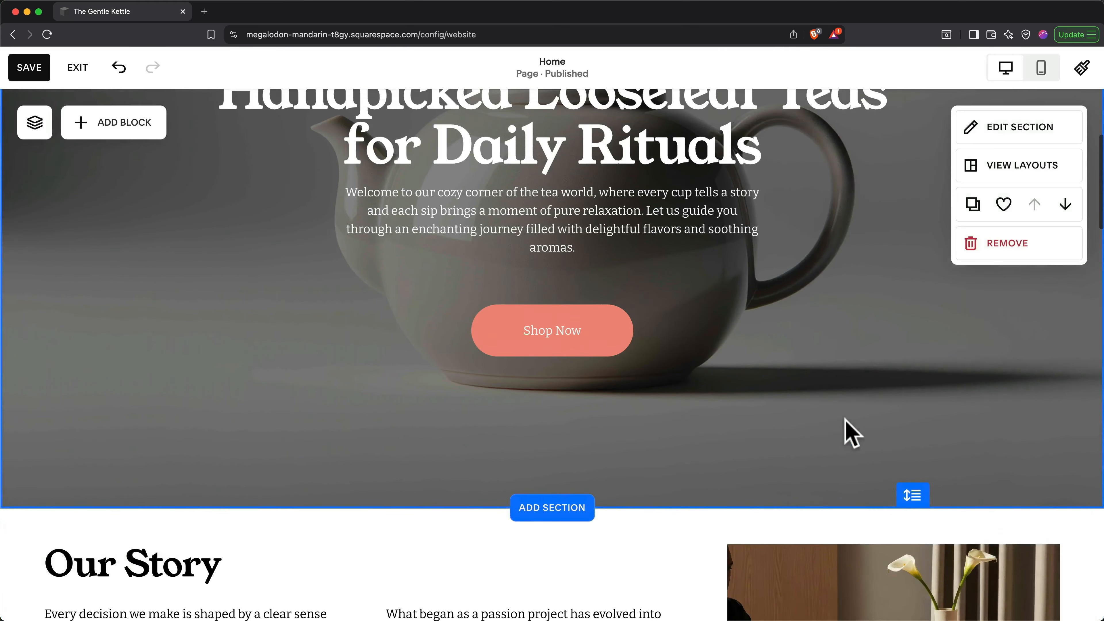
{"action": "scroll", "coordinate": [845, 421], "scroll_direction": "up", "scroll_amount": 3}
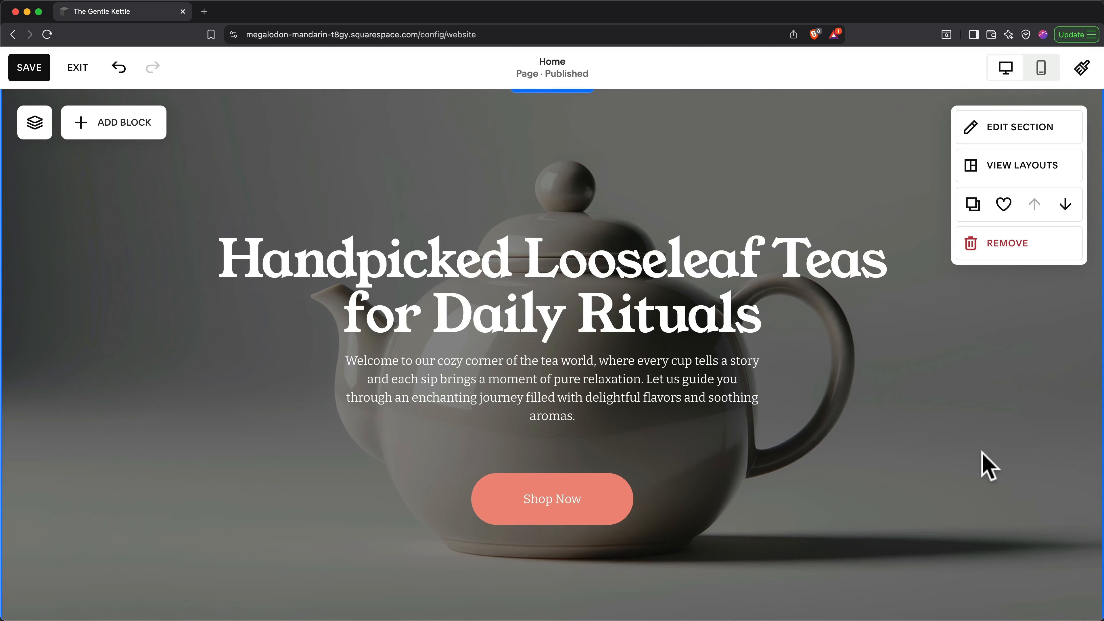
Step: Open the hero's Background settings and choose Replace on the teapot image
{"action": "left_click", "coordinate": [1007, 130]}
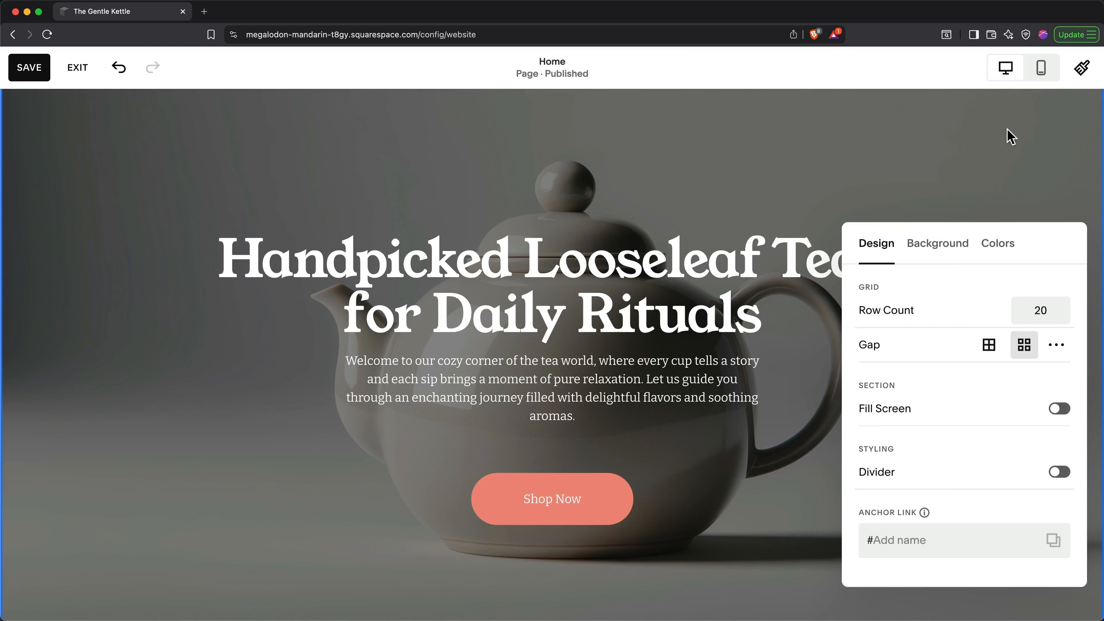
{"action": "left_click", "coordinate": [941, 252]}
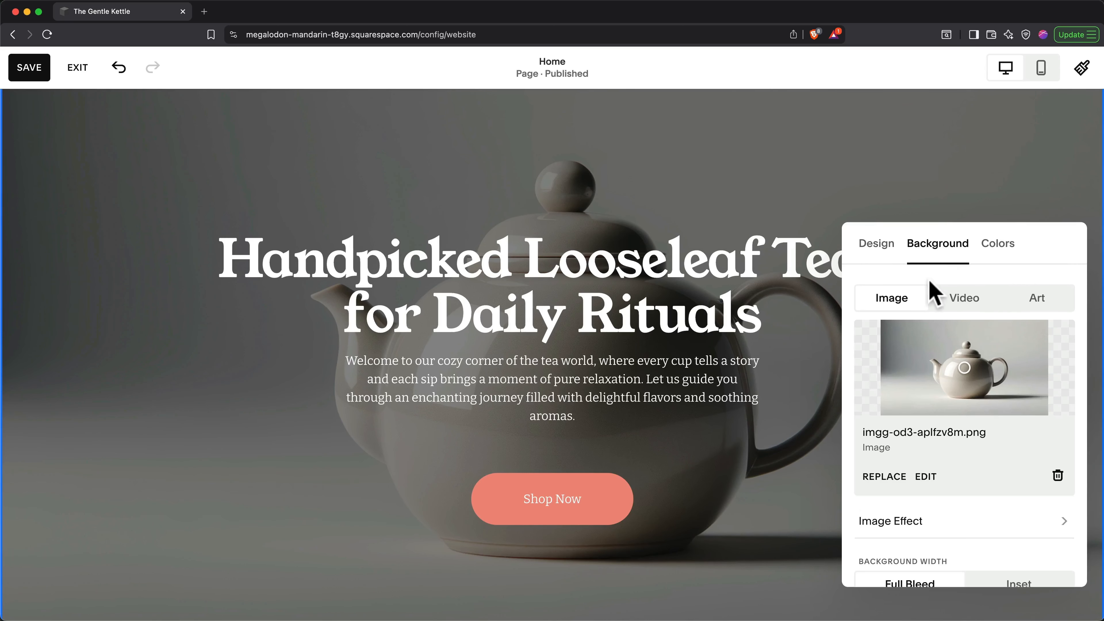
{"action": "left_click", "coordinate": [898, 476]}
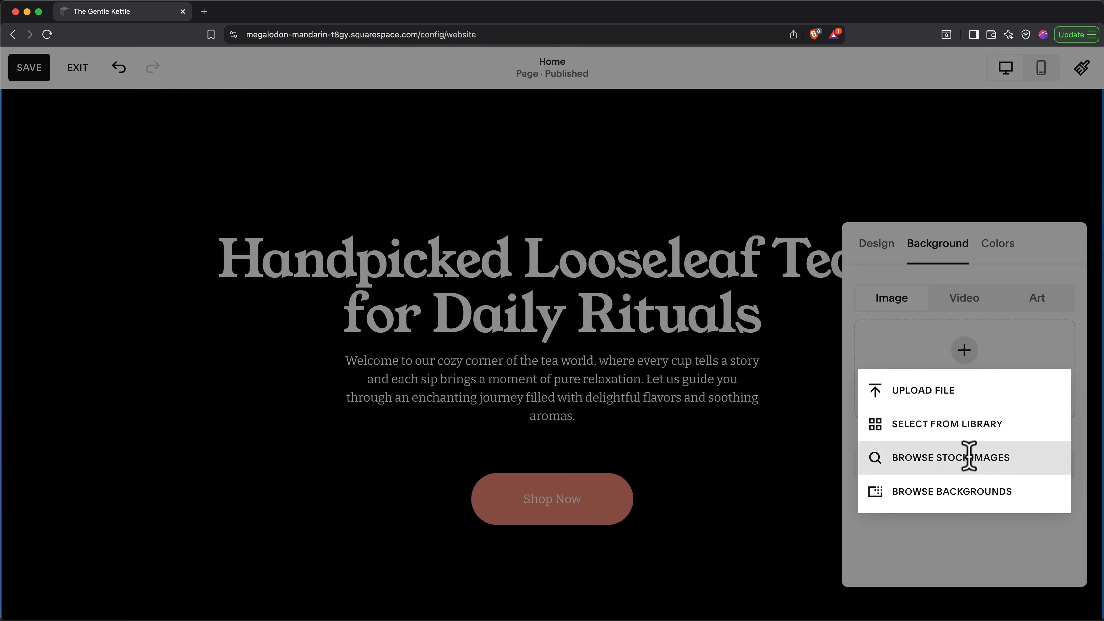
Step: Set the second 'pouring tea' stock photo as the hero background, reframed to show the cup
{"action": "left_click", "coordinate": [969, 456]}
{"action": "left_click", "coordinate": [710, 164]}
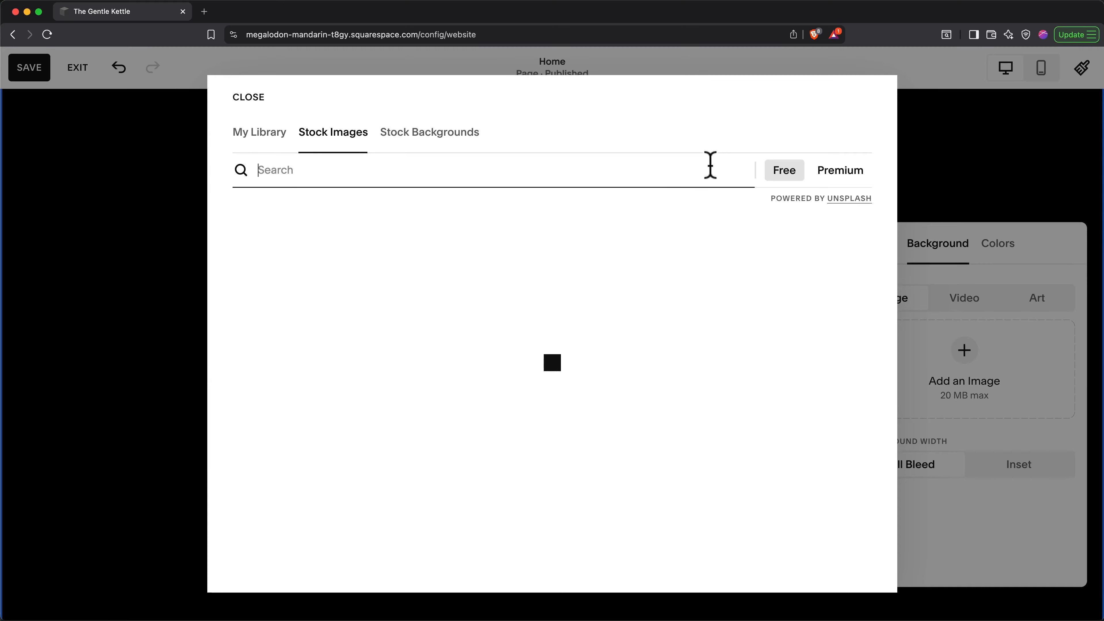
{"action": "type", "text": "pouring tea"}
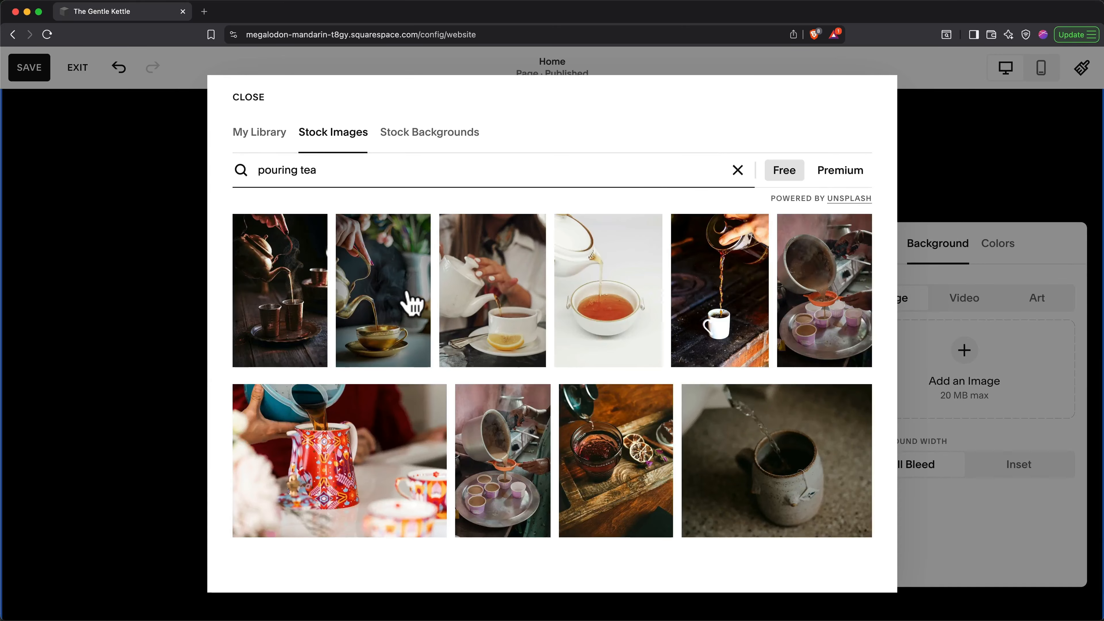
{"action": "left_click", "coordinate": [404, 302]}
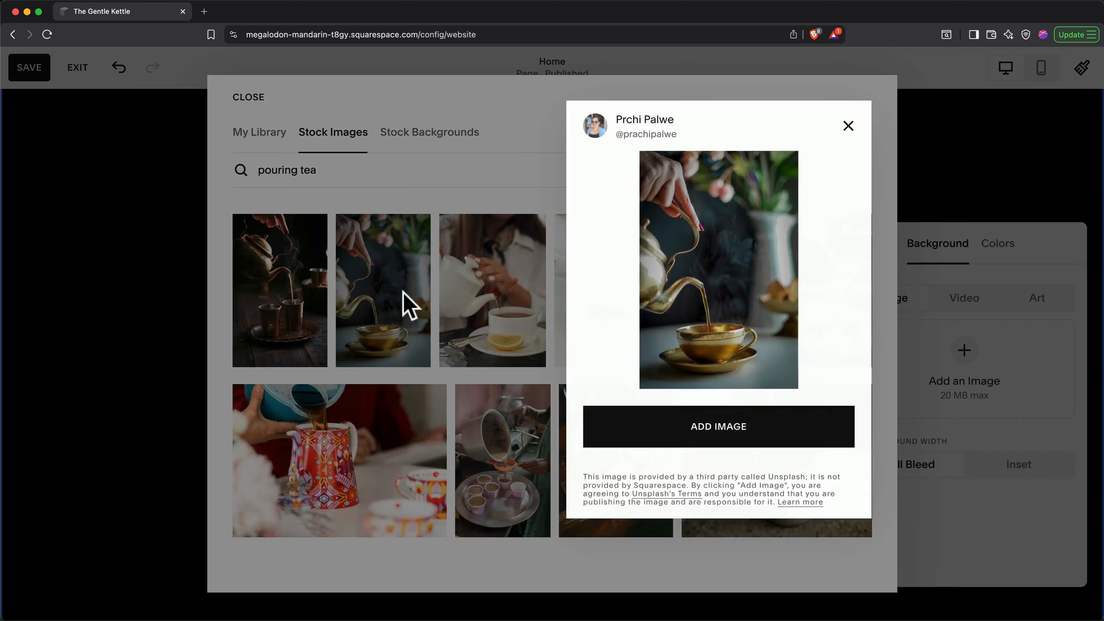
{"action": "left_click", "coordinate": [678, 433]}
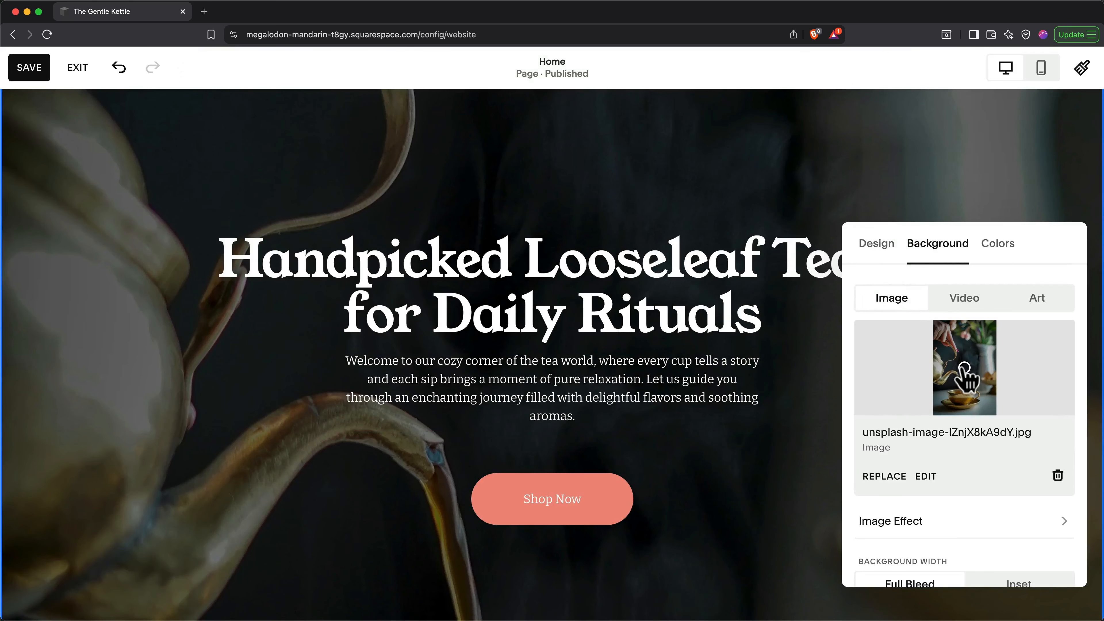
{"action": "left_click_drag", "start_coordinate": [963, 367], "coordinate": [966, 395]}
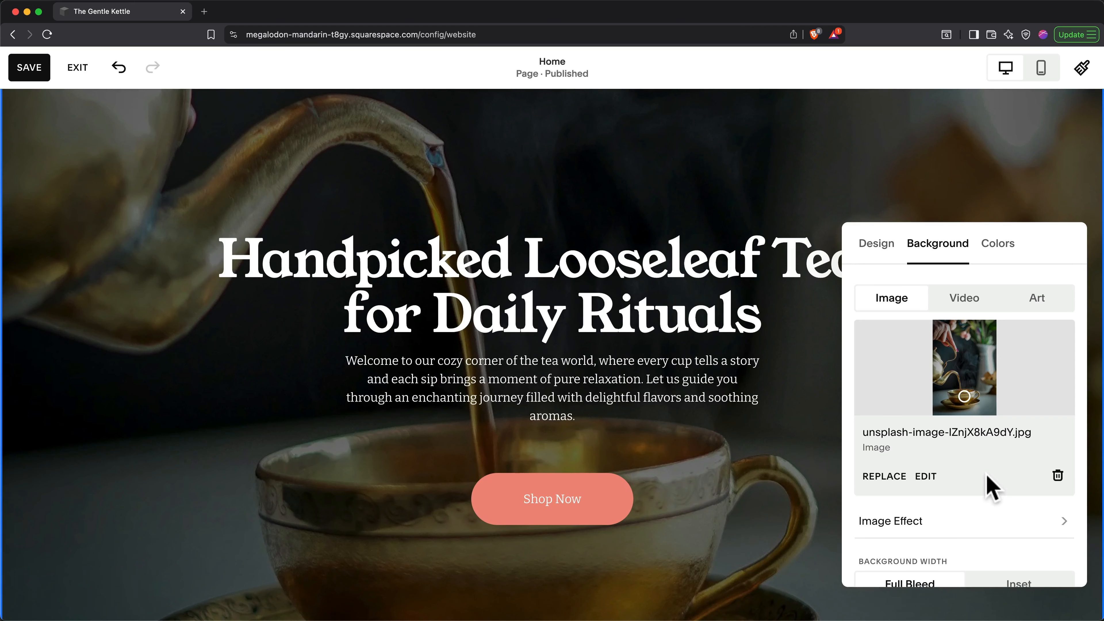
{"action": "scroll", "coordinate": [987, 479], "scroll_direction": "down", "scroll_amount": 3}
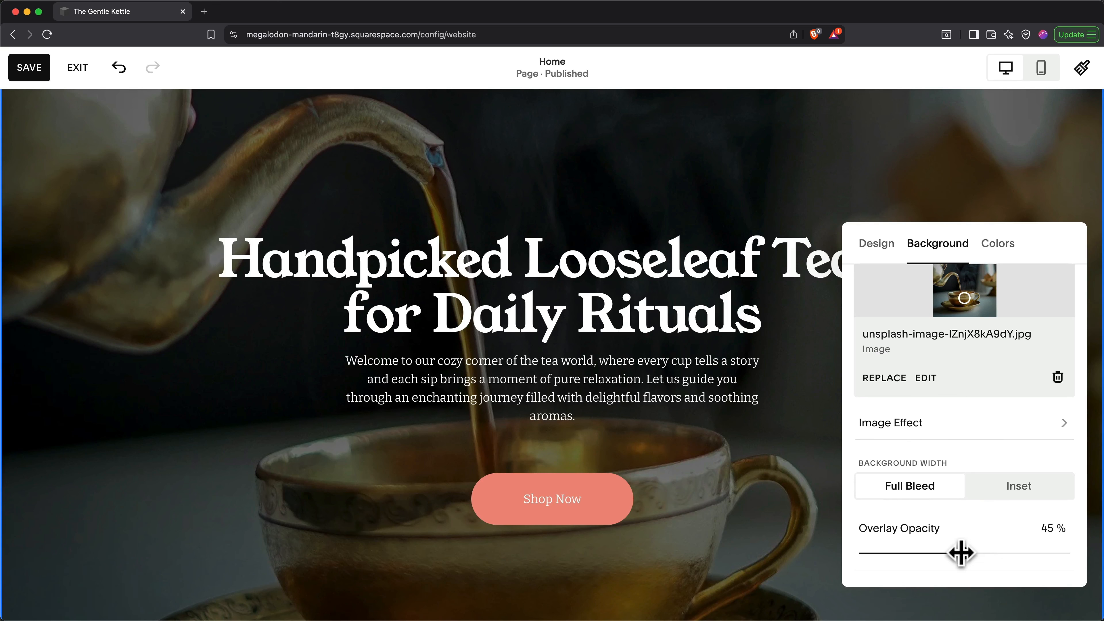
Step: Set overlay opacity to 61%, then try other row counts and Fill Screen, reverting to 20 rows and normal height
{"action": "left_click_drag", "start_coordinate": [960, 552], "coordinate": [1000, 561]}
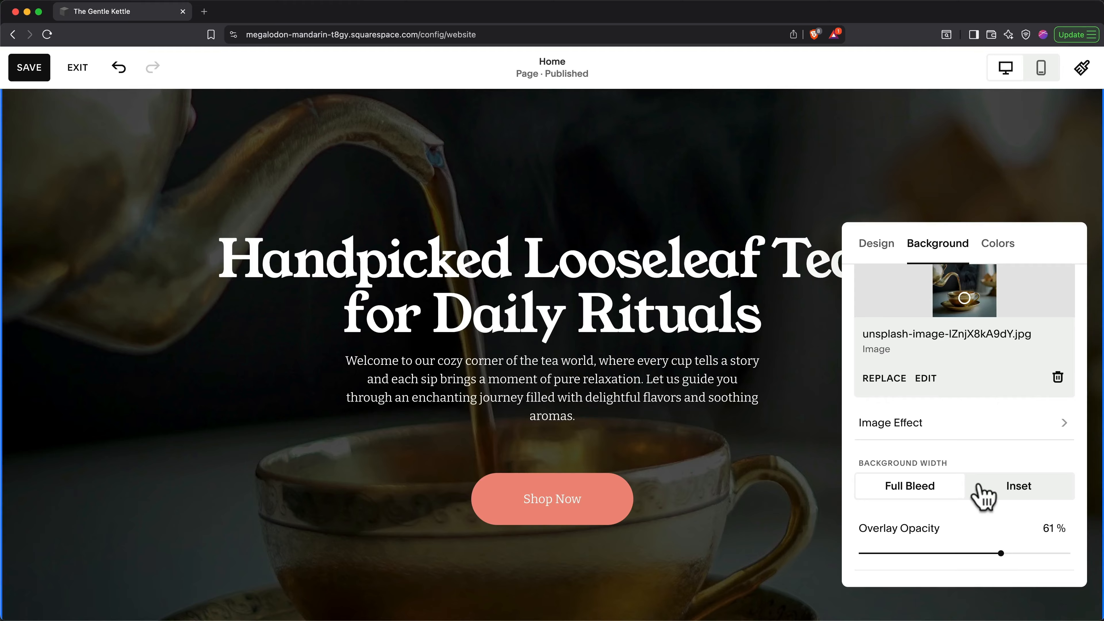
{"action": "scroll", "coordinate": [979, 485], "scroll_direction": "up", "scroll_amount": 3}
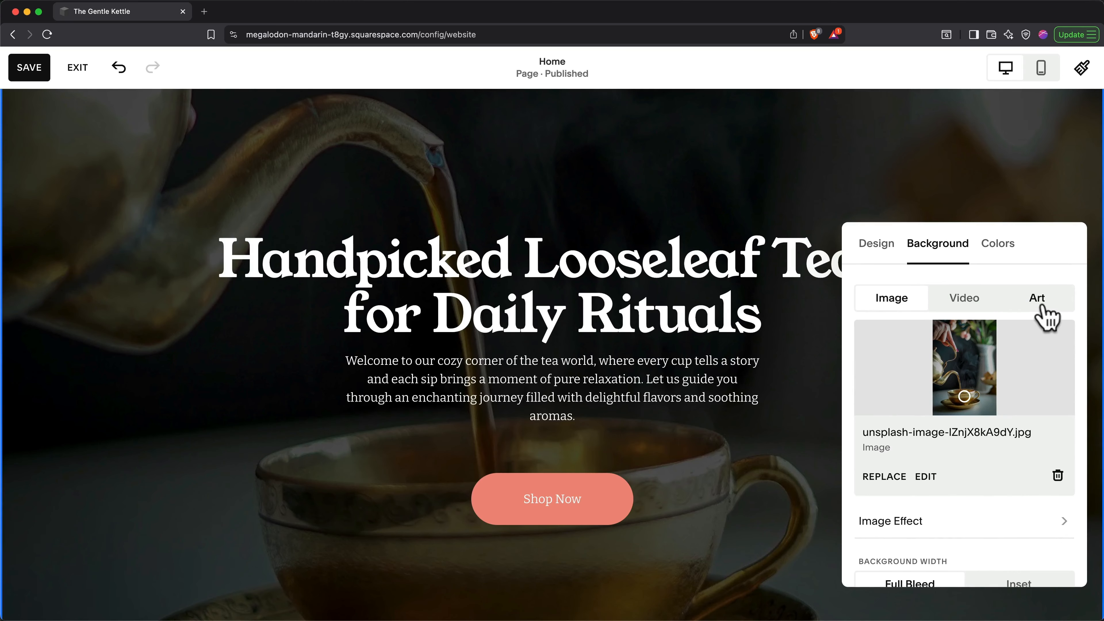
{"action": "left_click", "coordinate": [886, 252]}
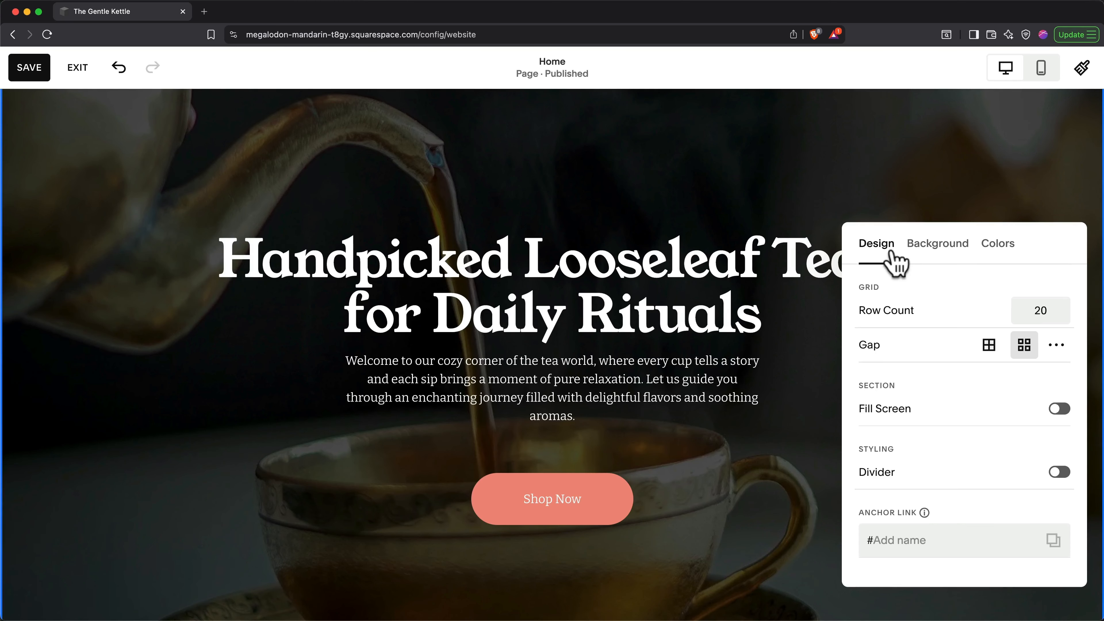
{"action": "left_click", "coordinate": [1065, 313]}
{"action": "left_click", "coordinate": [1065, 313]}
{"action": "left_click", "coordinate": [1065, 313]}
{"action": "left_click", "coordinate": [1064, 305]}
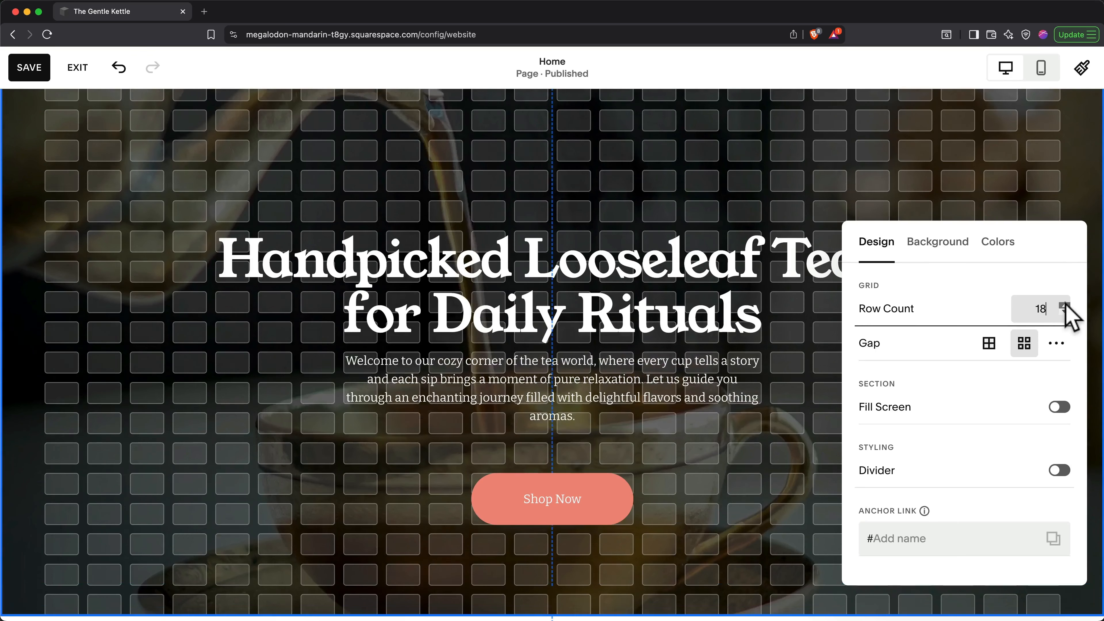
{"action": "left_click", "coordinate": [1065, 306]}
{"action": "left_click", "coordinate": [1065, 305]}
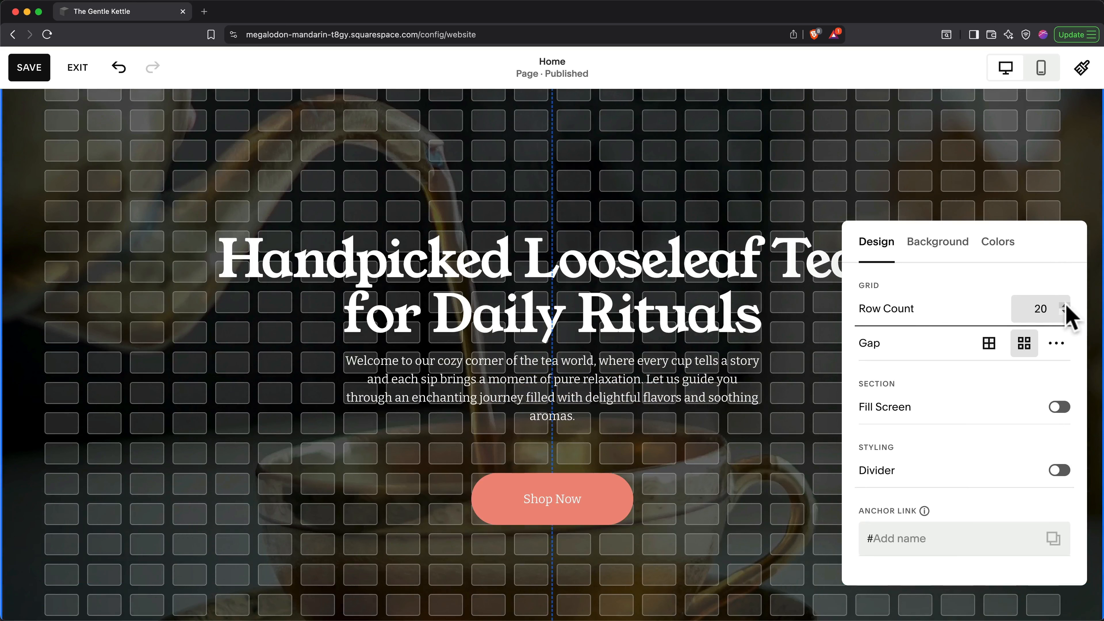
{"action": "left_click", "coordinate": [1061, 407]}
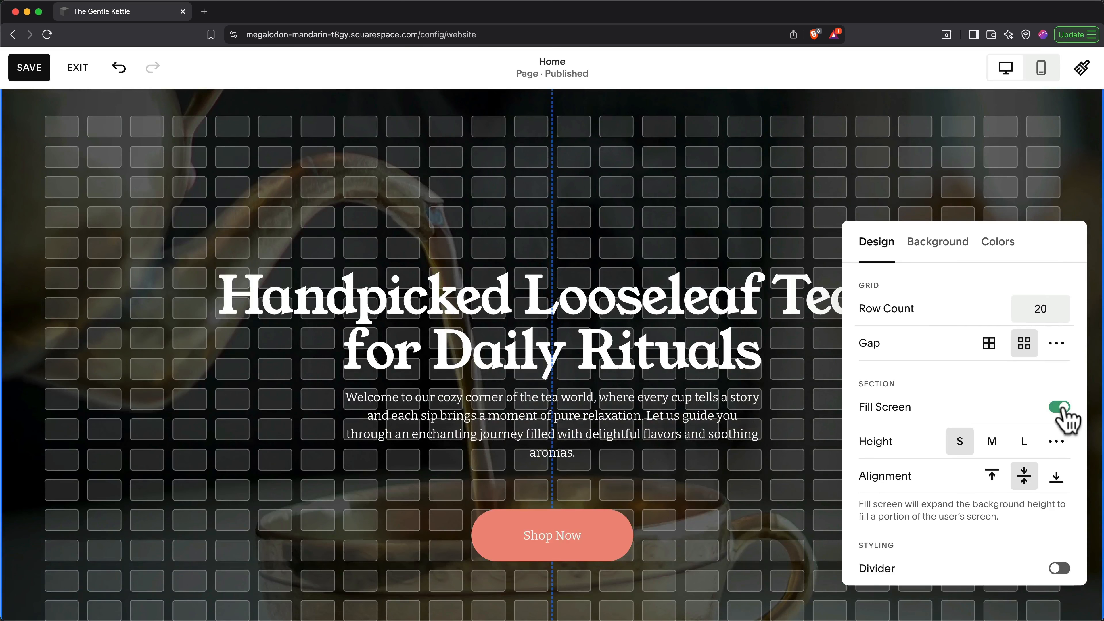
{"action": "left_click", "coordinate": [1060, 408]}
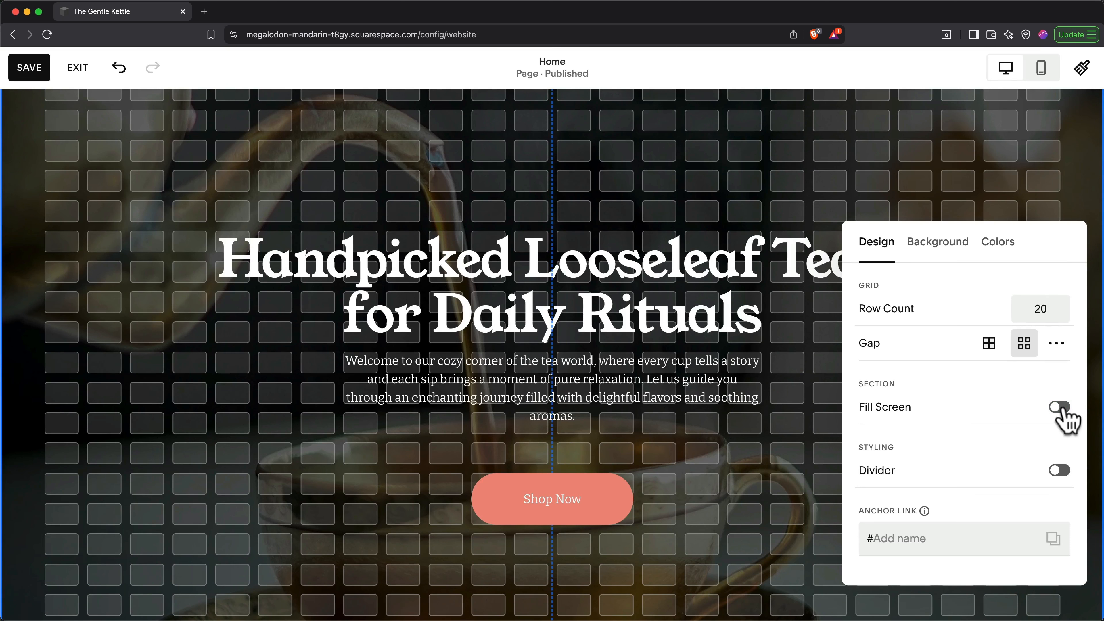
Step: Preview Bright 2, Dark 1, Dark 2 and Darkest 1 themes, apply Darkest 2, and close the hero settings
{"action": "left_click", "coordinate": [995, 249]}
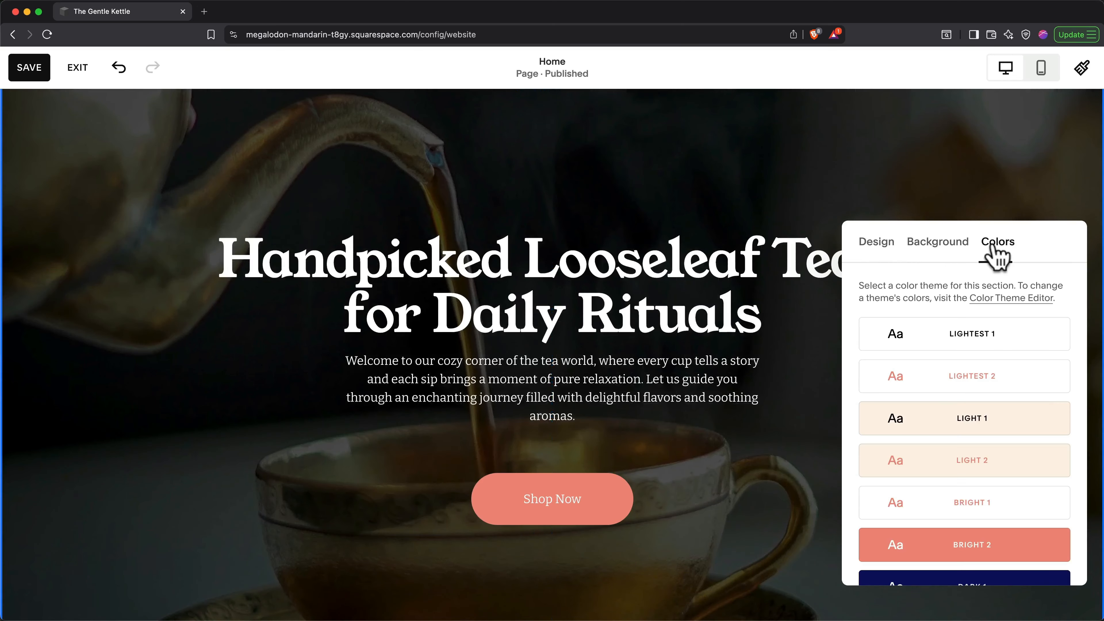
{"action": "scroll", "coordinate": [970, 422], "scroll_direction": "down", "scroll_amount": 3}
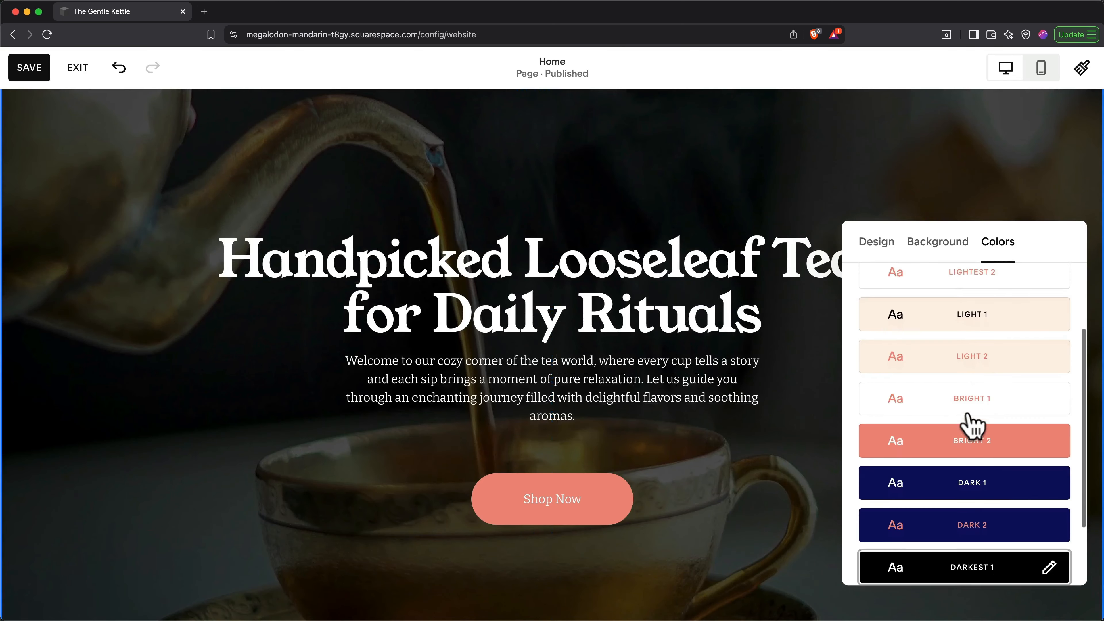
{"action": "scroll", "coordinate": [969, 424], "scroll_direction": "down", "scroll_amount": 3}
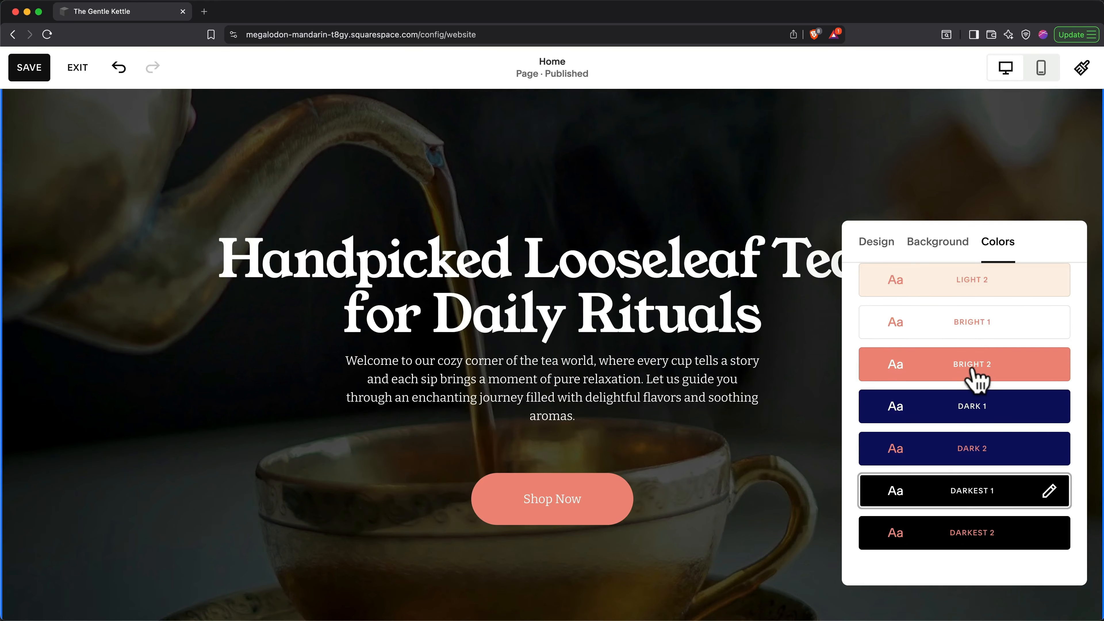
{"action": "left_click", "coordinate": [973, 370]}
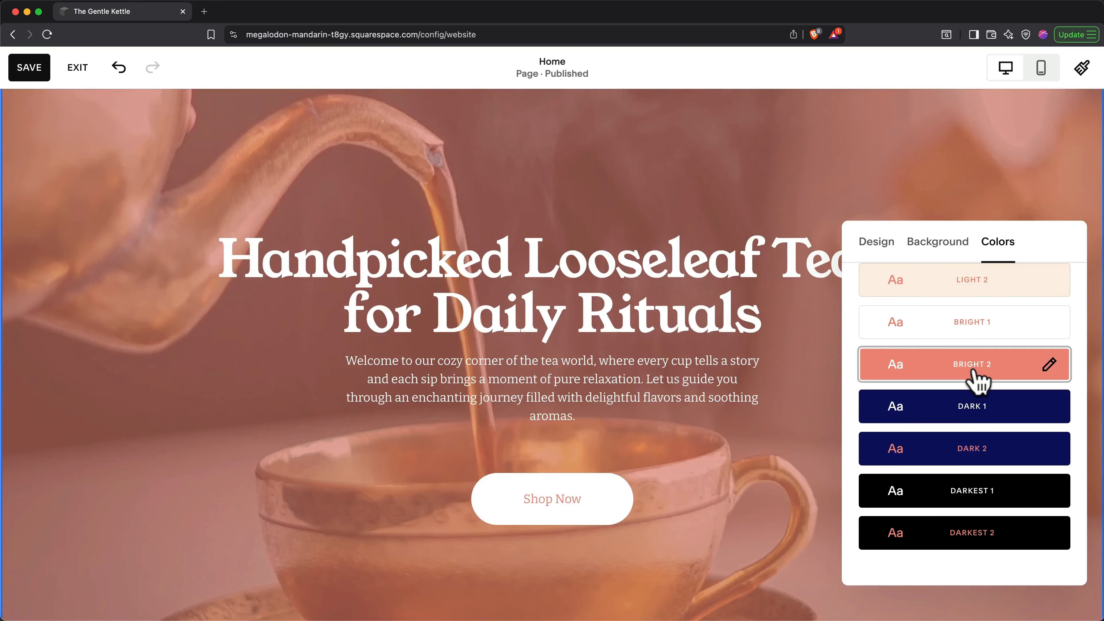
{"action": "left_click", "coordinate": [980, 411]}
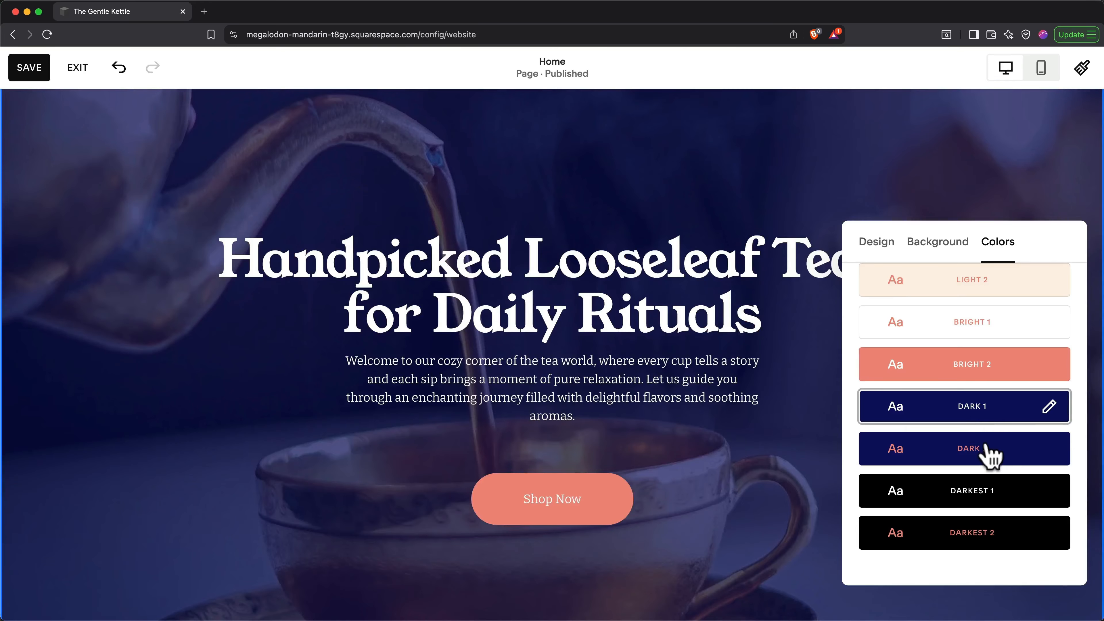
{"action": "left_click", "coordinate": [987, 455]}
{"action": "left_click", "coordinate": [996, 498]}
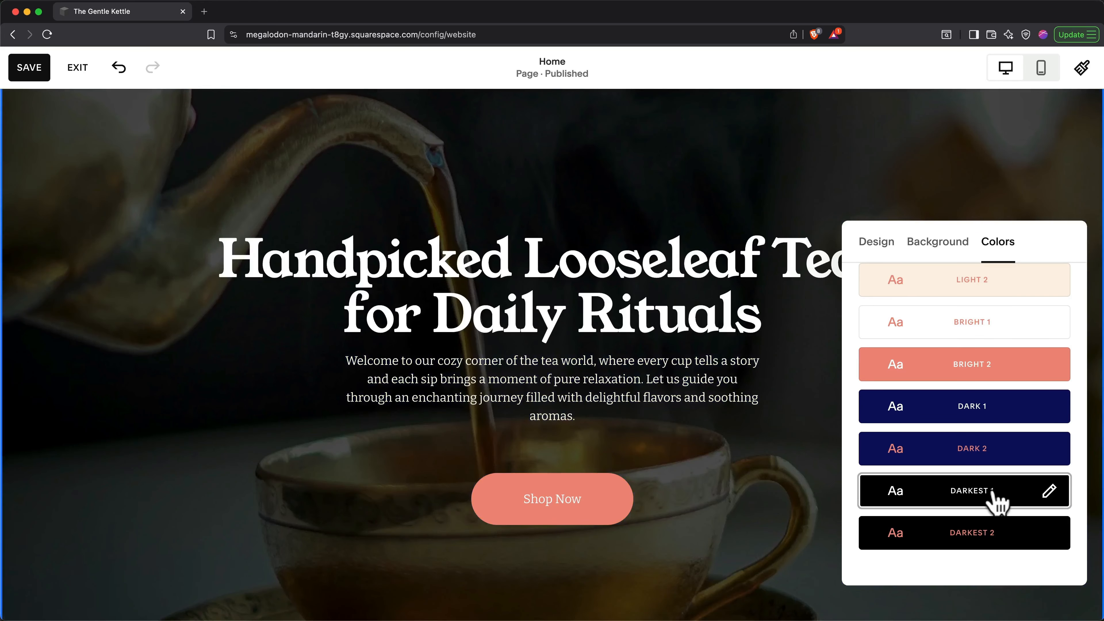
{"action": "left_click", "coordinate": [989, 529]}
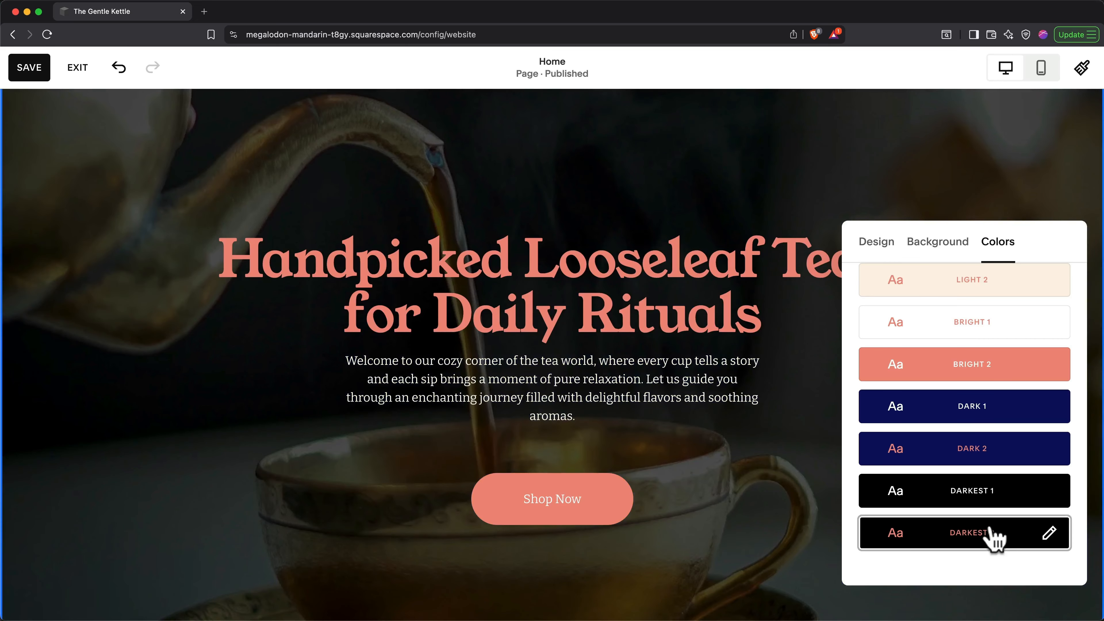
{"action": "left_click", "coordinate": [771, 542]}
{"action": "scroll", "coordinate": [772, 539], "scroll_direction": "down", "scroll_amount": 10}
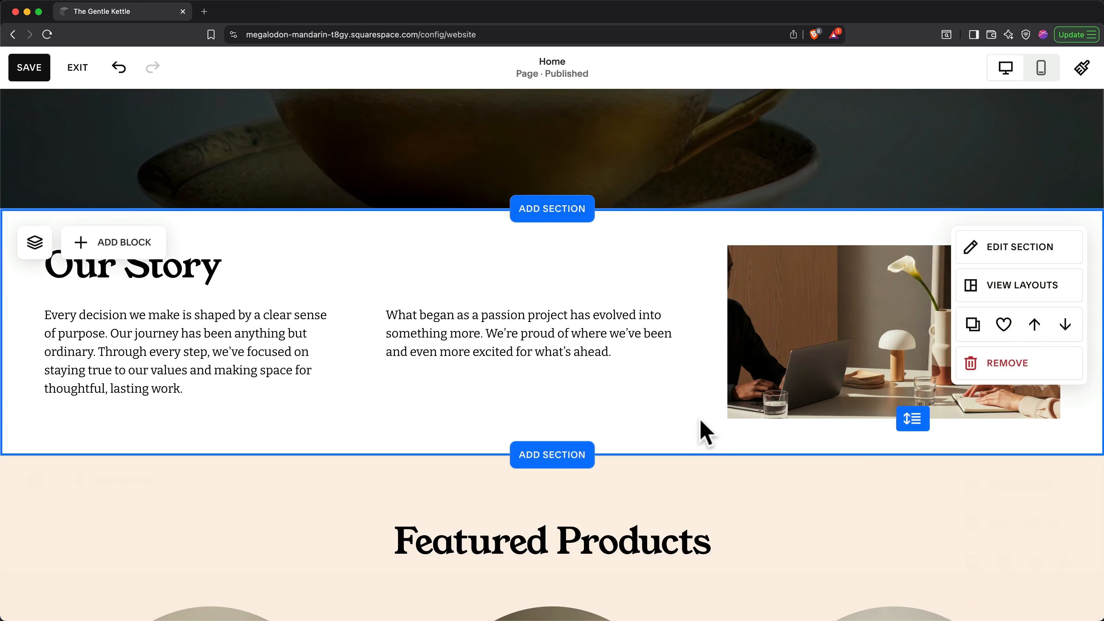
Step: Move Our Story below Featured Products, save it as a reusable section, then delete it from the page
{"action": "left_click", "coordinate": [1066, 329]}
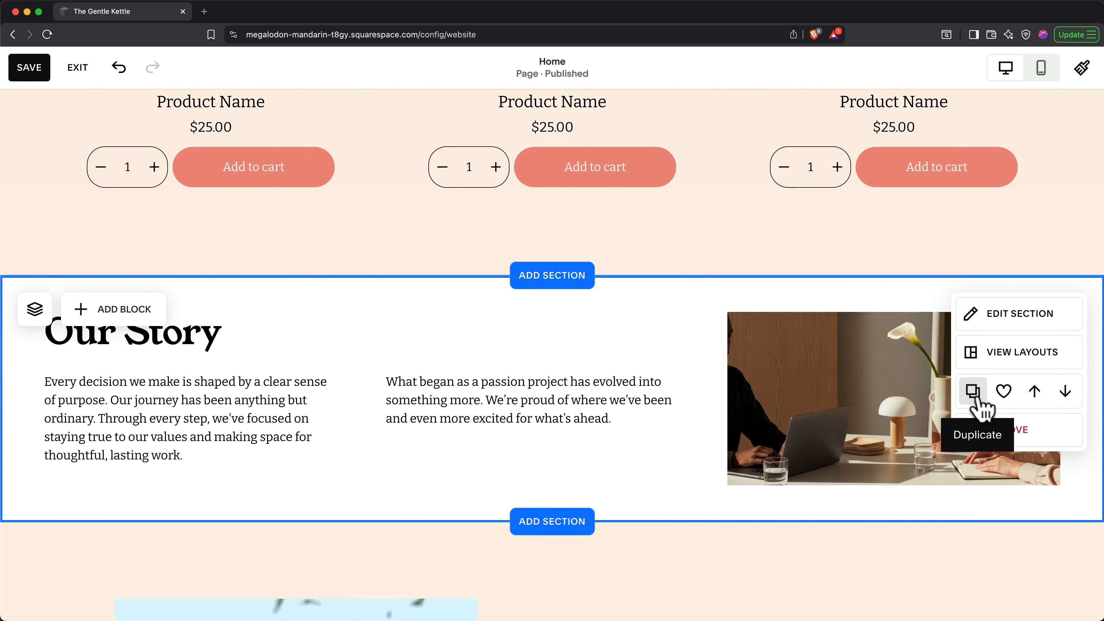
{"action": "left_click", "coordinate": [1003, 392]}
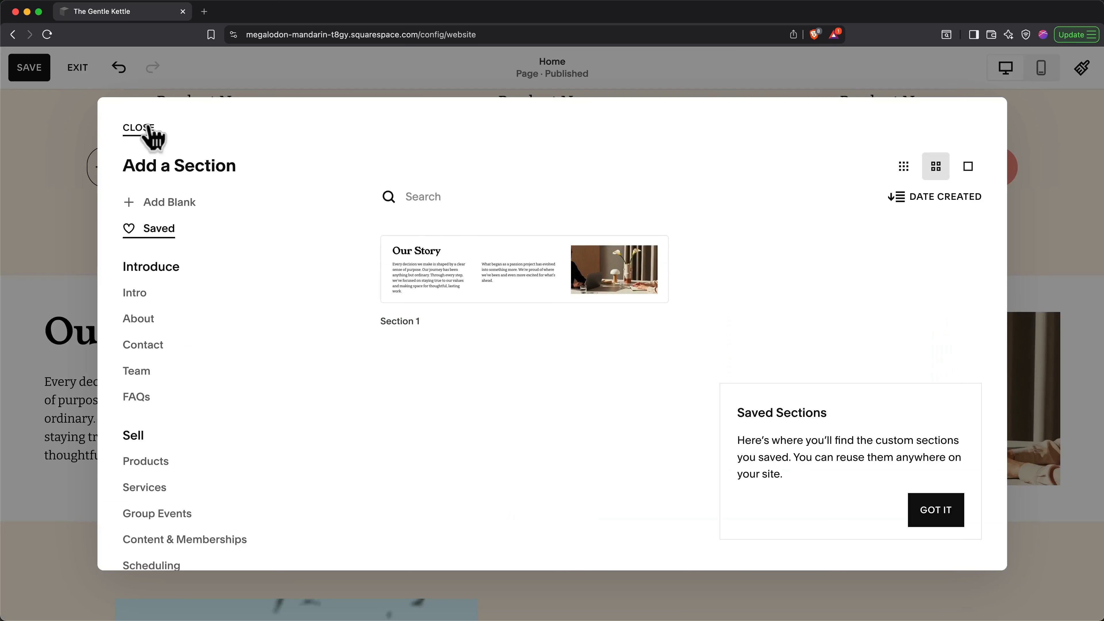
{"action": "left_click", "coordinate": [139, 128]}
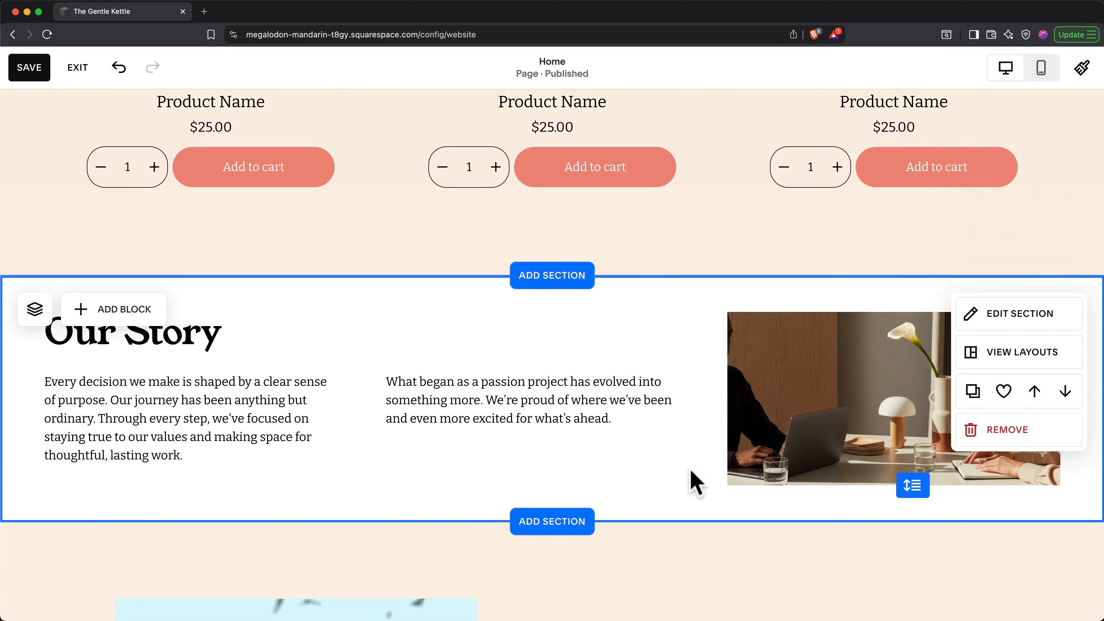
{"action": "left_click", "coordinate": [987, 438]}
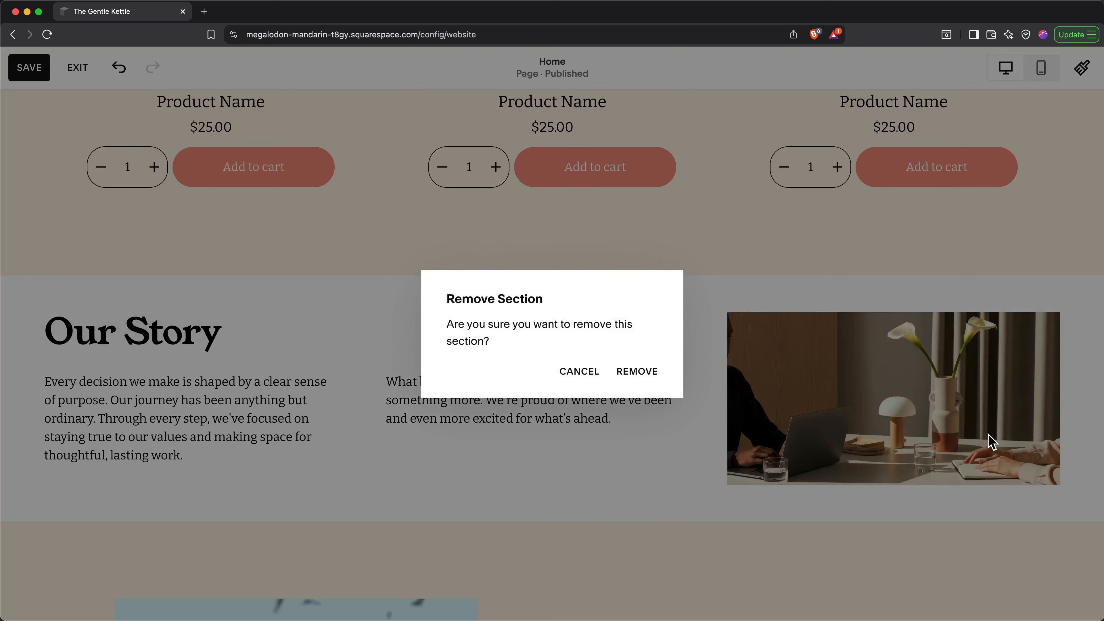
{"action": "left_click", "coordinate": [636, 373]}
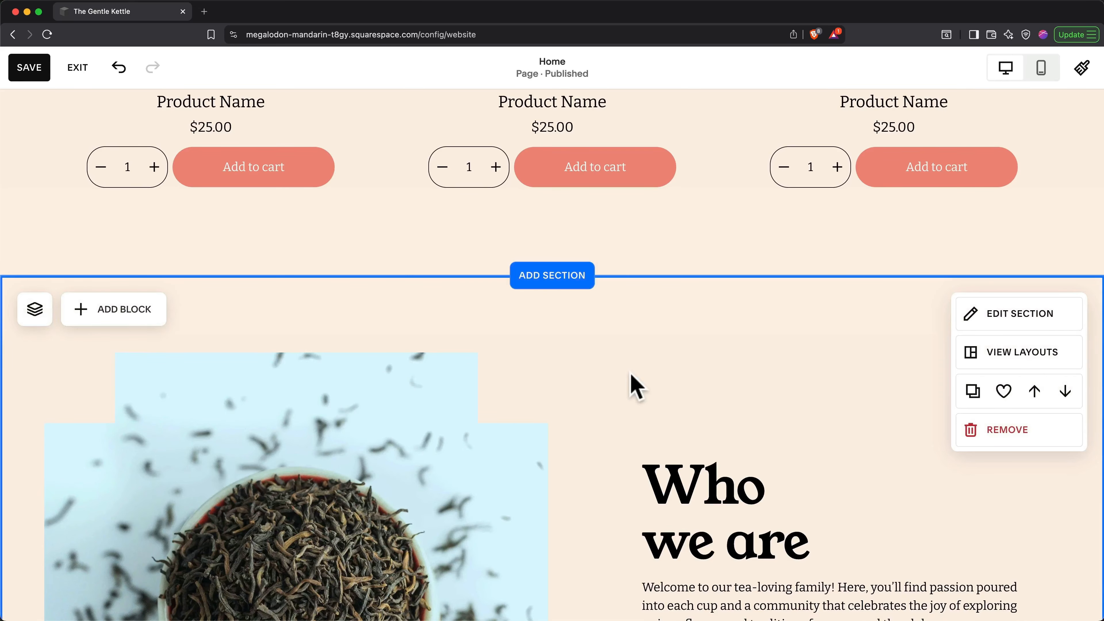
Step: Drop a Line block under the Who we are paragraph, above Learn more
{"action": "scroll", "coordinate": [631, 374], "scroll_direction": "down", "scroll_amount": 4}
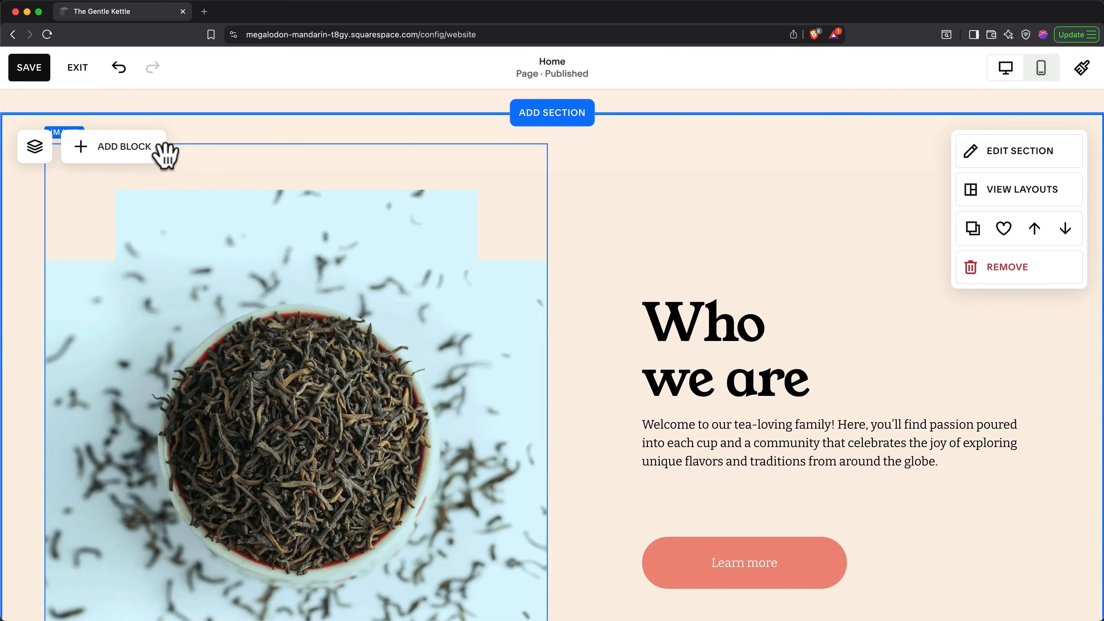
{"action": "left_click", "coordinate": [152, 158]}
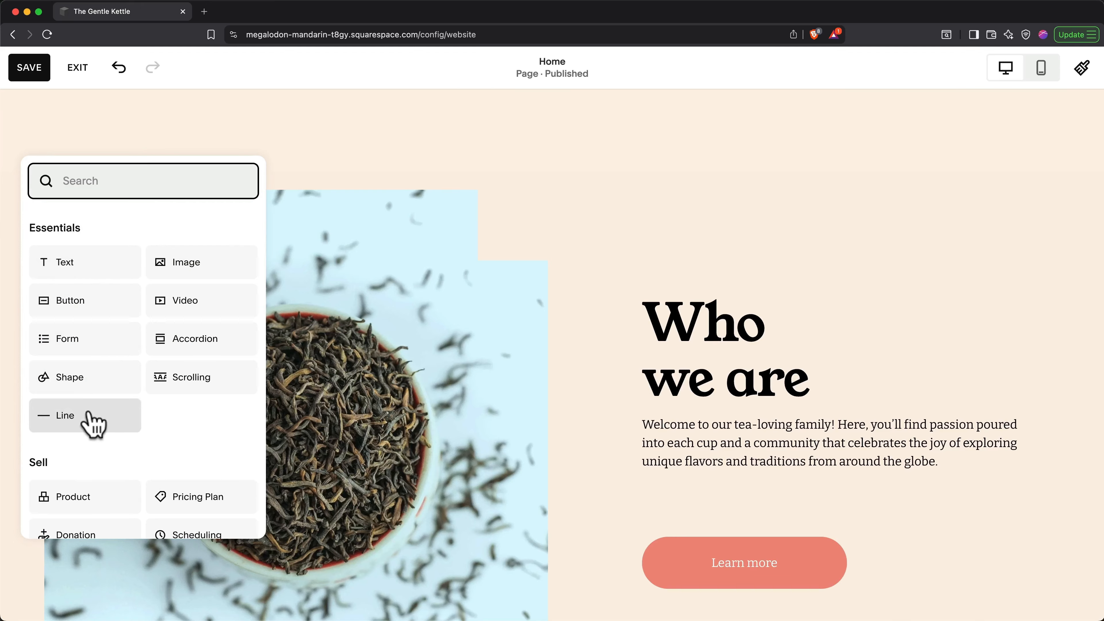
{"action": "left_click_drag", "start_coordinate": [90, 420], "coordinate": [653, 496]}
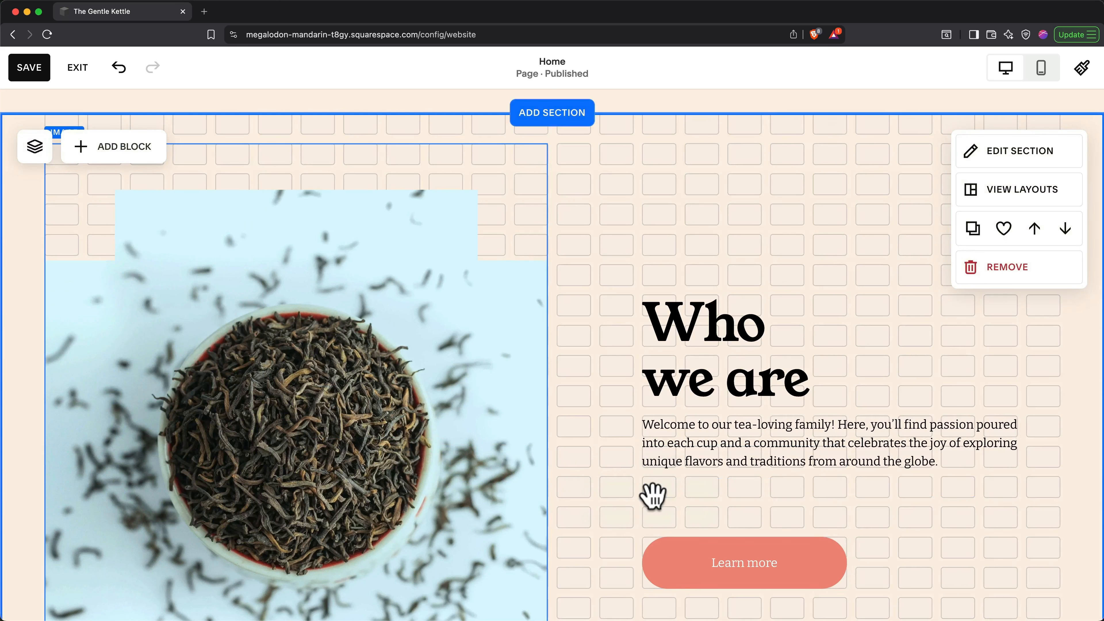
Step: Check the new divider in the mobile preview, then return to the desktop view
{"action": "left_click", "coordinate": [1035, 77]}
{"action": "scroll", "coordinate": [1035, 94], "scroll_direction": "down", "scroll_amount": 3}
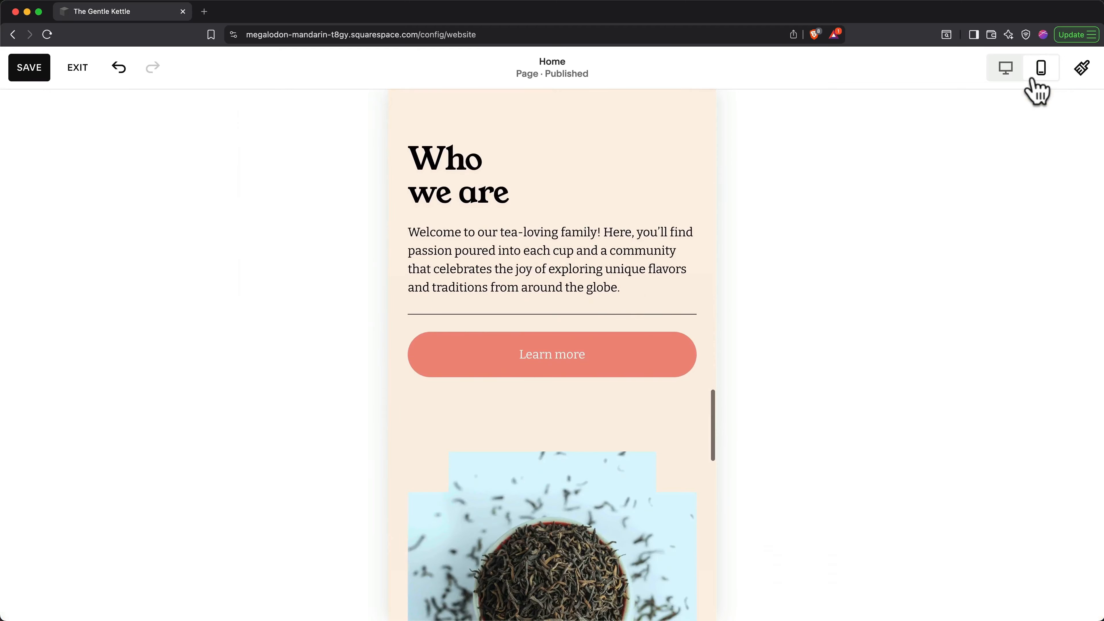
{"action": "mouse_move", "coordinate": [729, 256]}
{"action": "scroll", "coordinate": [735, 263], "scroll_direction": "down", "scroll_amount": 2}
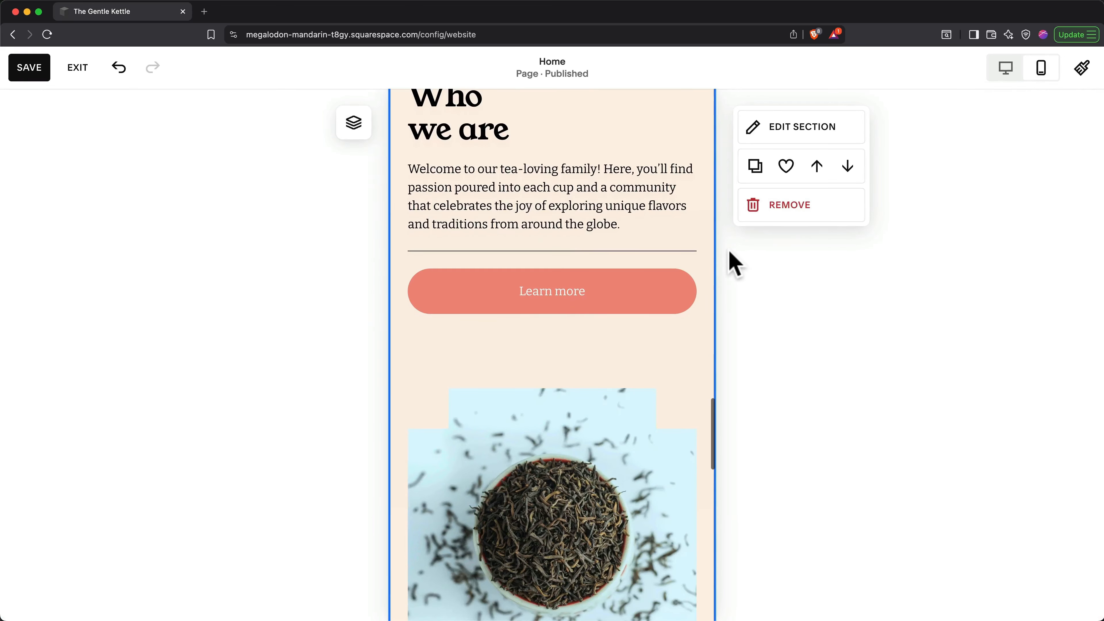
{"action": "left_click", "coordinate": [1005, 68]}
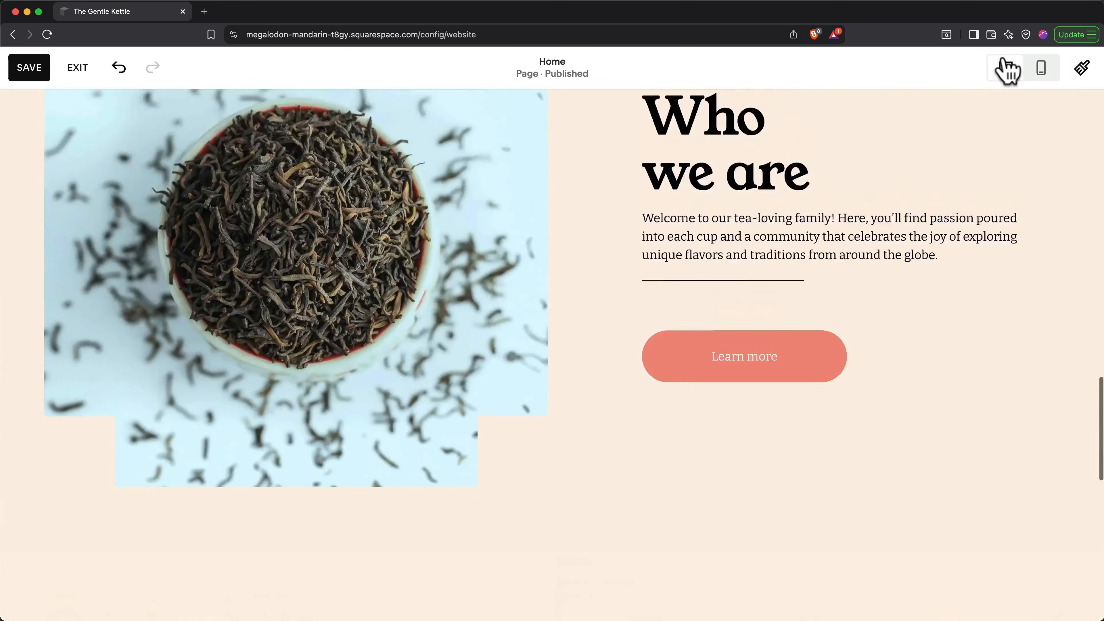
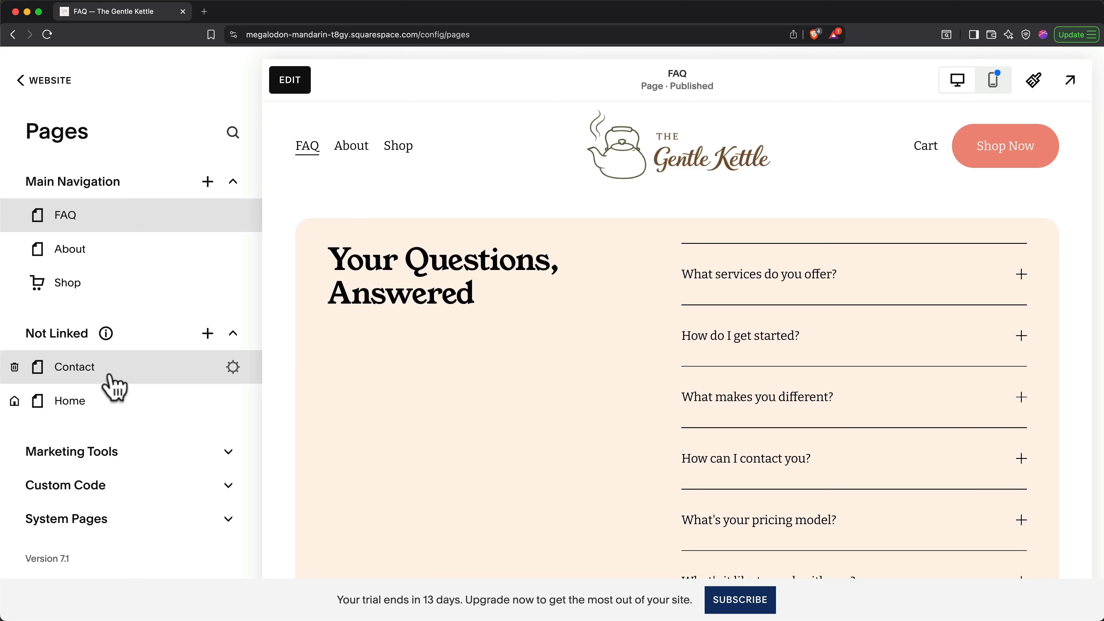
Step: Delete the Contact page, restore it from Deleted Pages, and place it below Shop in Main Navigation
{"action": "left_click", "coordinate": [14, 368]}
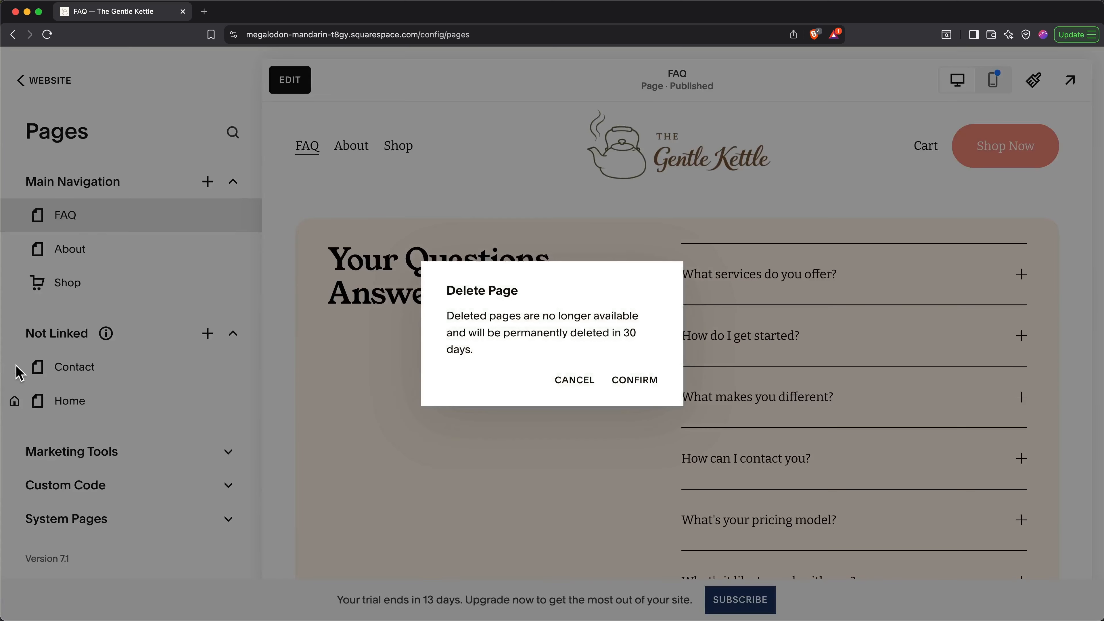
{"action": "left_click", "coordinate": [631, 381]}
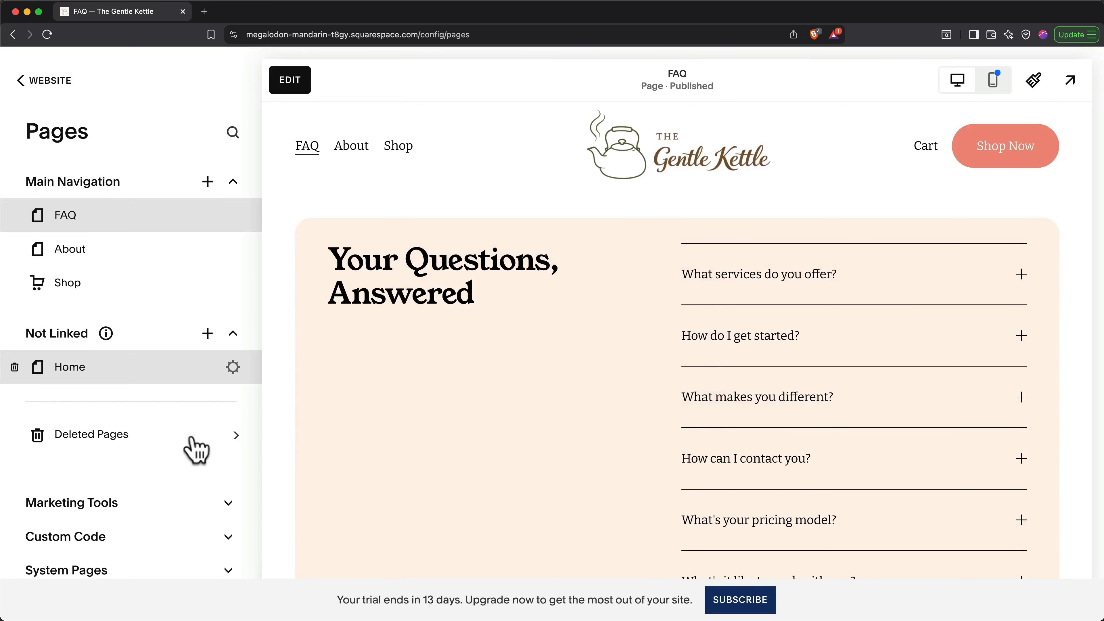
{"action": "left_click", "coordinate": [191, 437]}
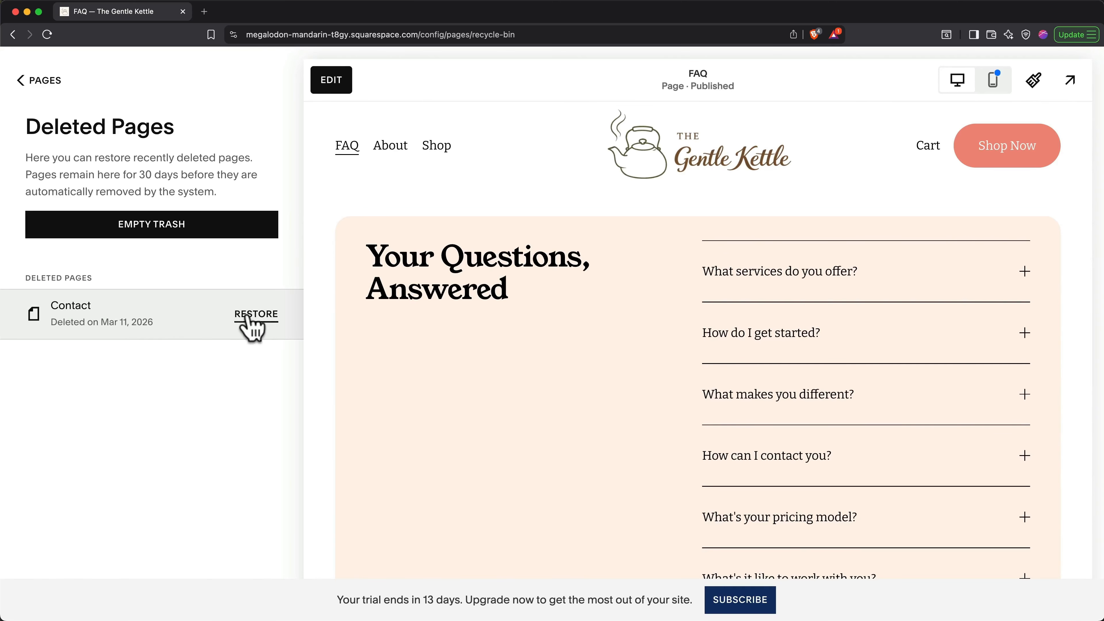
{"action": "left_click", "coordinate": [254, 321]}
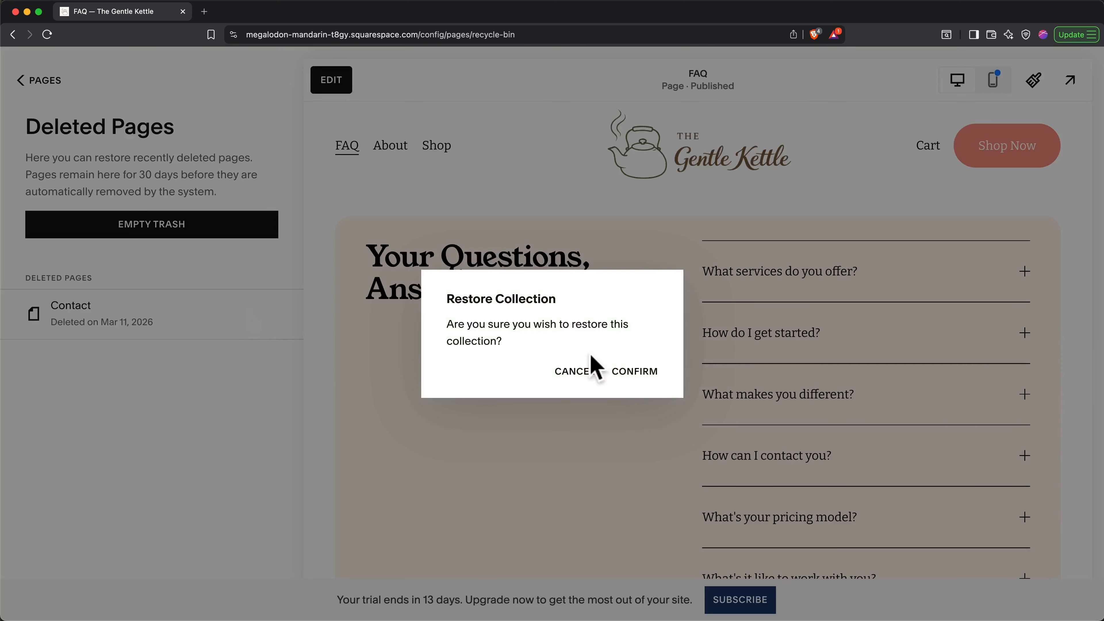
{"action": "left_click", "coordinate": [629, 371]}
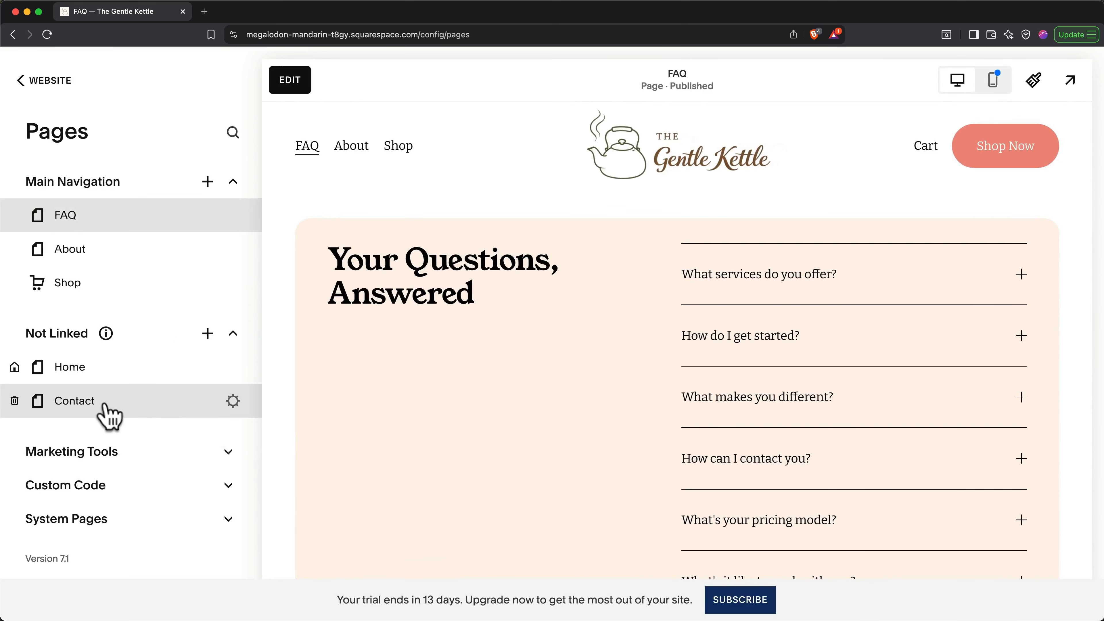
{"action": "left_click_drag", "start_coordinate": [104, 405], "coordinate": [100, 312]}
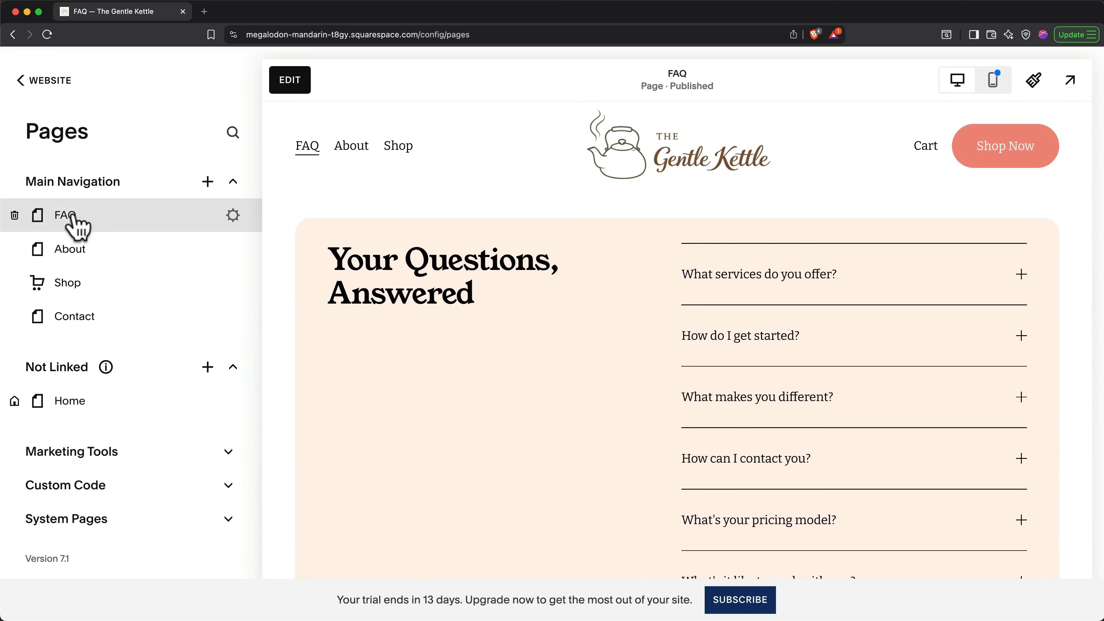
Step: Move FAQ to Not Linked and review its General, SEO and Social Image settings
{"action": "left_click_drag", "start_coordinate": [73, 218], "coordinate": [79, 374]}
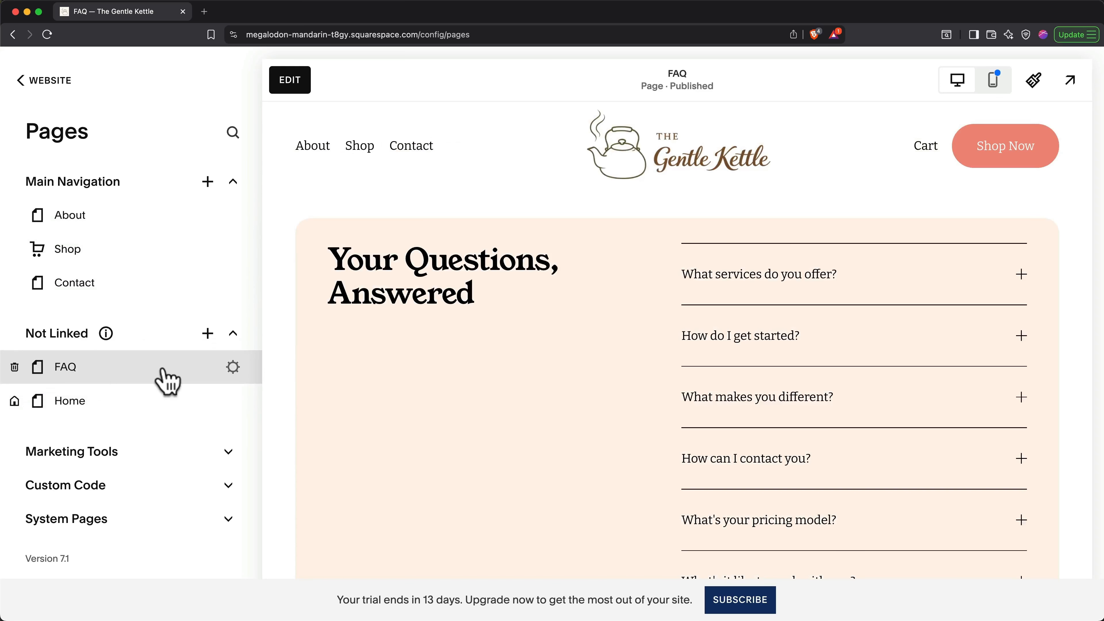
{"action": "left_click", "coordinate": [234, 367]}
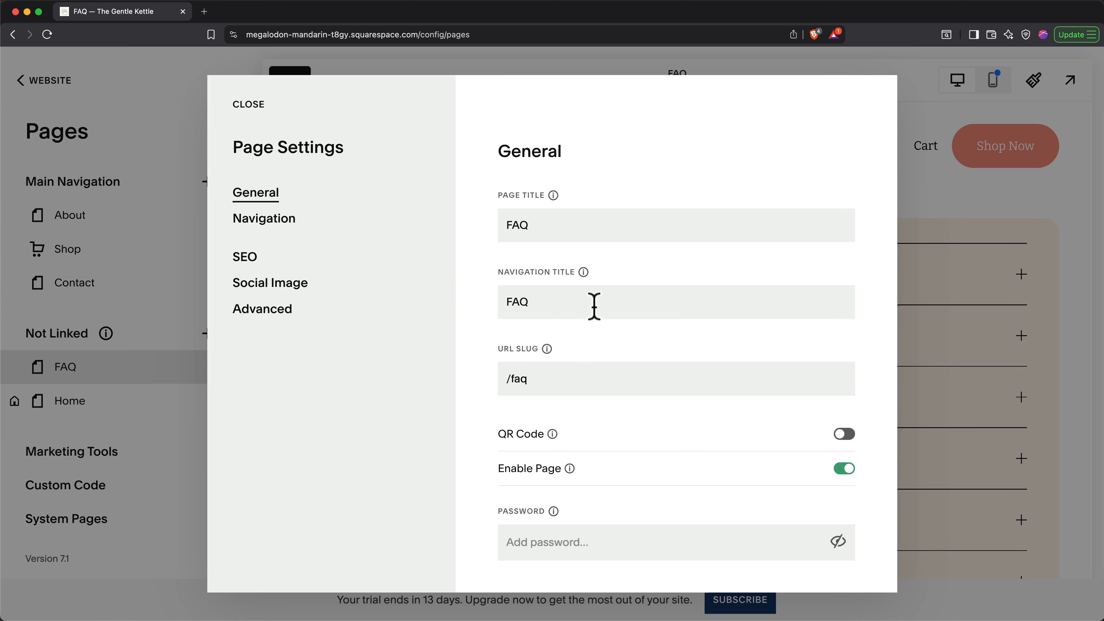
{"action": "left_click", "coordinate": [247, 259]}
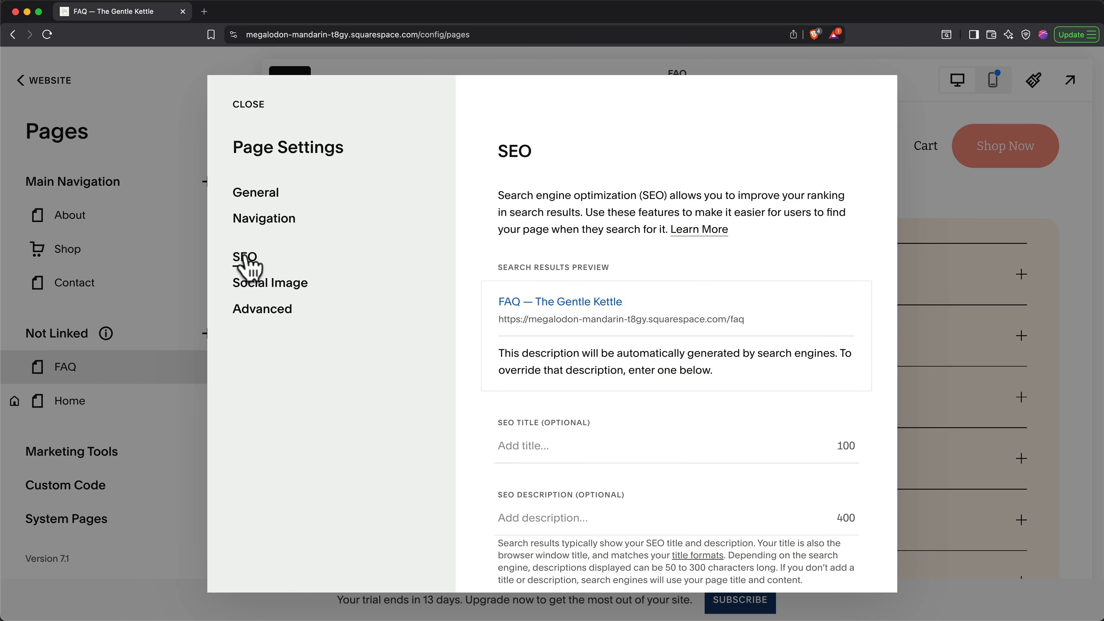
{"action": "left_click", "coordinate": [273, 286]}
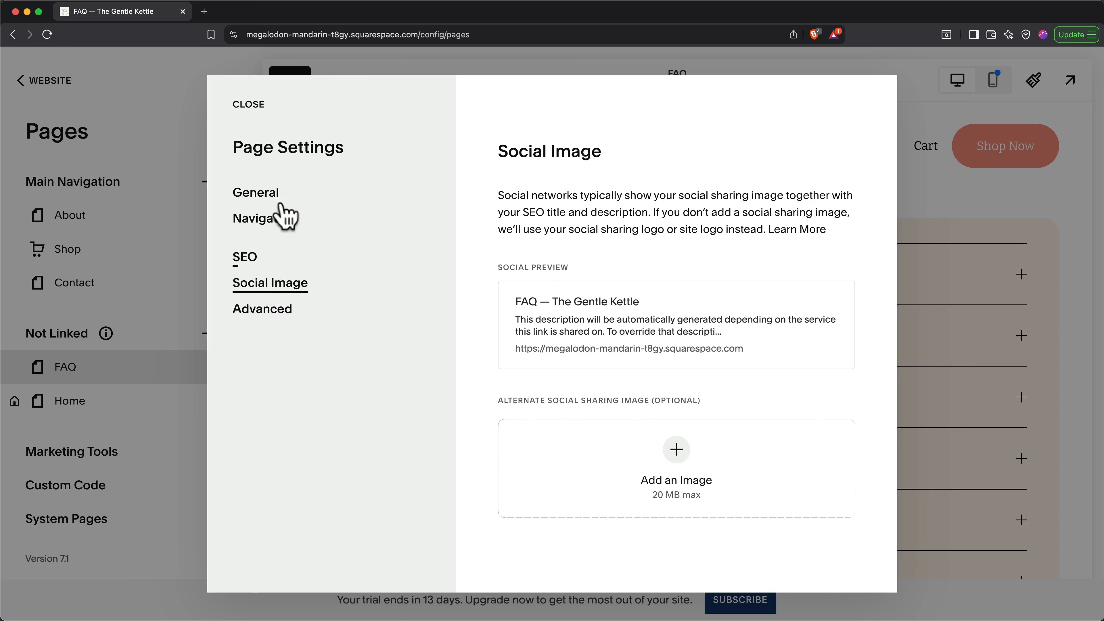
{"action": "left_click", "coordinate": [248, 105]}
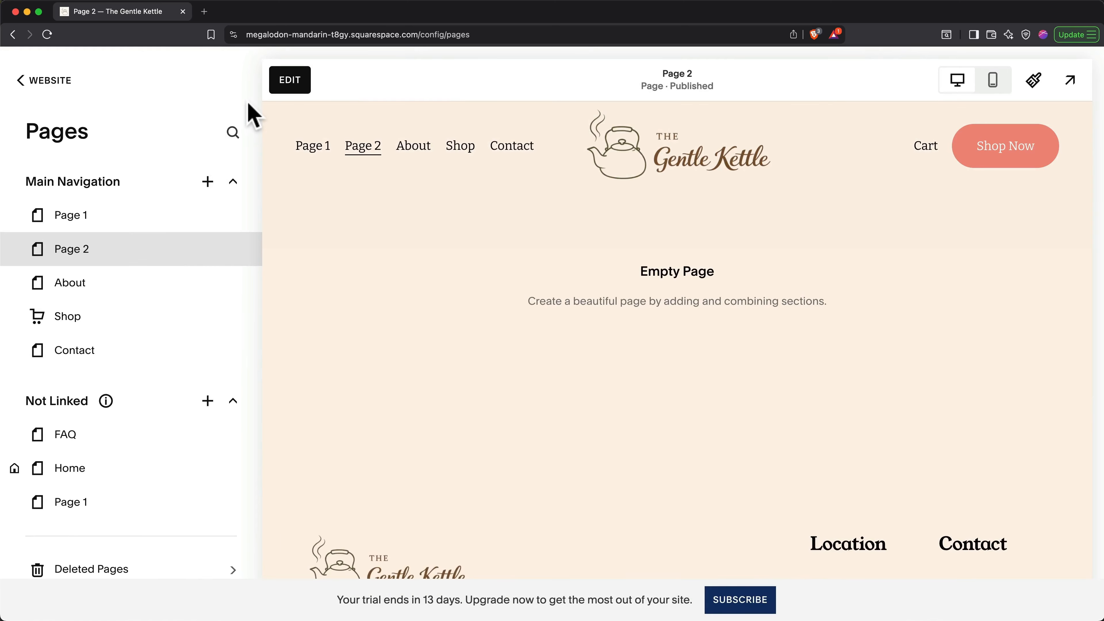
Step: Add a New Dropdown to Main Navigation and nest Page 1 and Page 2 under it
{"action": "left_click", "coordinate": [210, 181]}
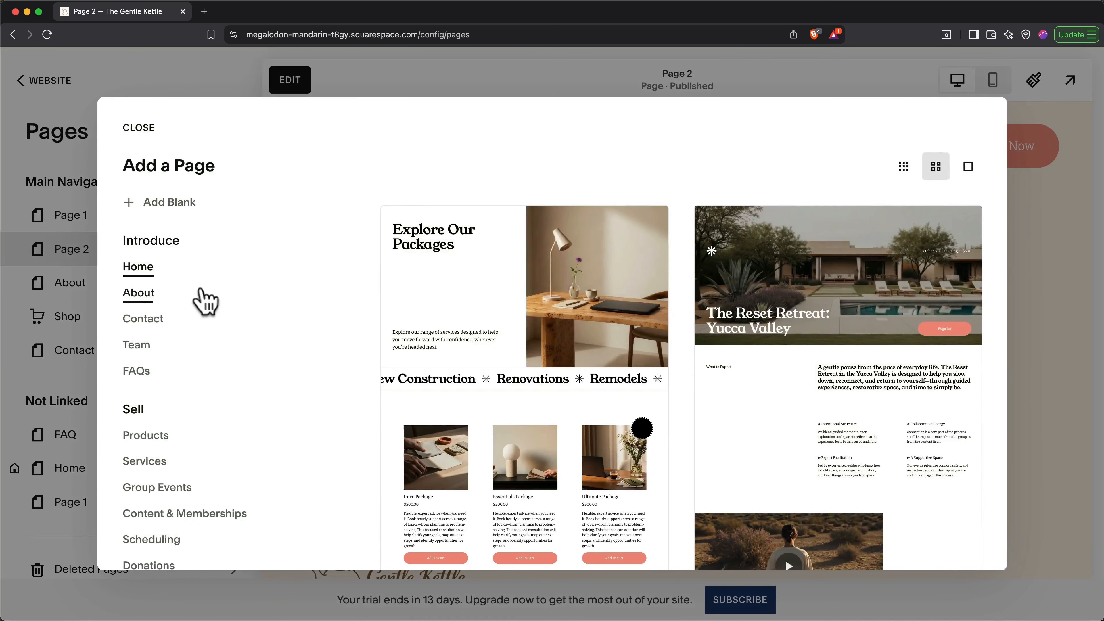
{"action": "scroll", "coordinate": [205, 301], "scroll_direction": "down", "scroll_amount": 5}
{"action": "scroll", "coordinate": [205, 301], "scroll_direction": "down", "scroll_amount": 2}
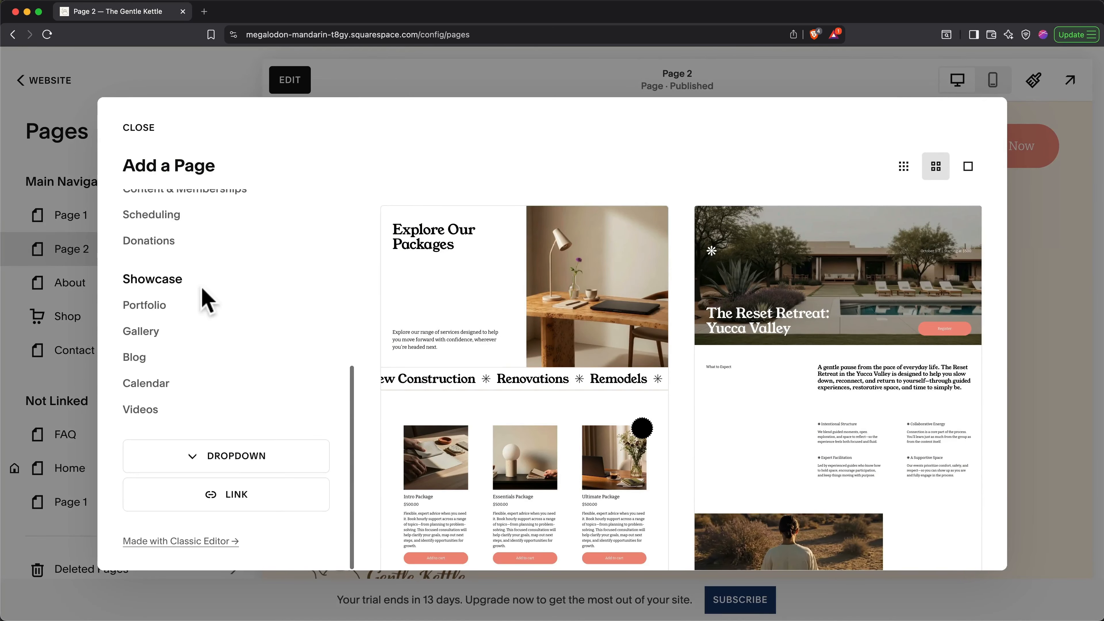
{"action": "left_click", "coordinate": [257, 460]}
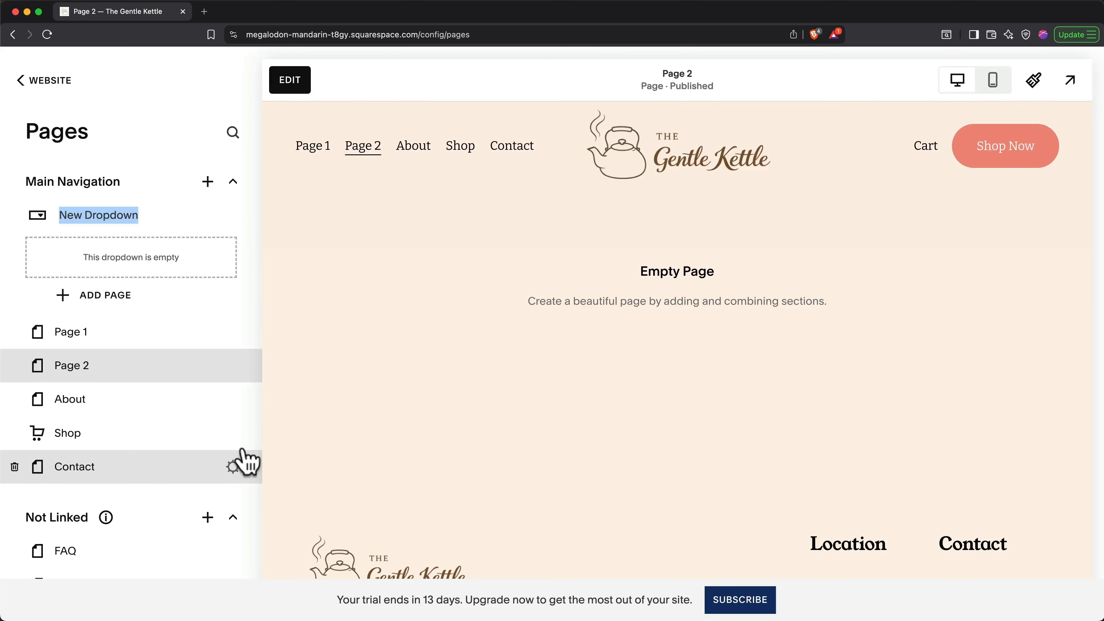
{"action": "left_click_drag", "start_coordinate": [83, 346], "coordinate": [89, 274]}
{"action": "left_click_drag", "start_coordinate": [77, 316], "coordinate": [77, 280]}
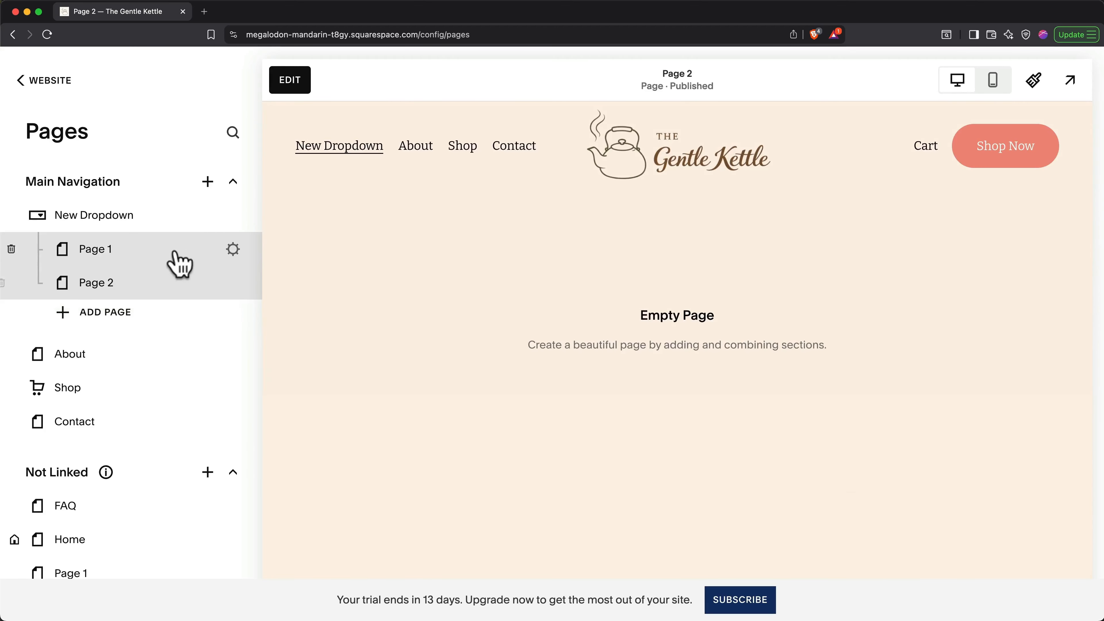
{"action": "mouse_move", "coordinate": [348, 148]}
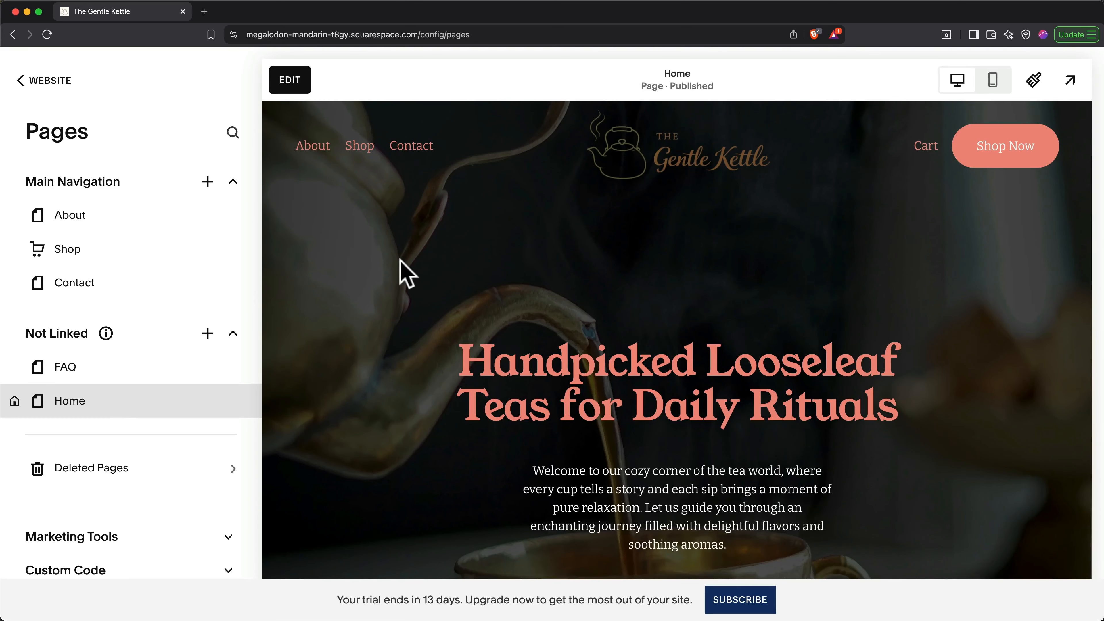
Step: Add a Blog page with a chosen blog layout to the main navigation
{"action": "left_click", "coordinate": [210, 186]}
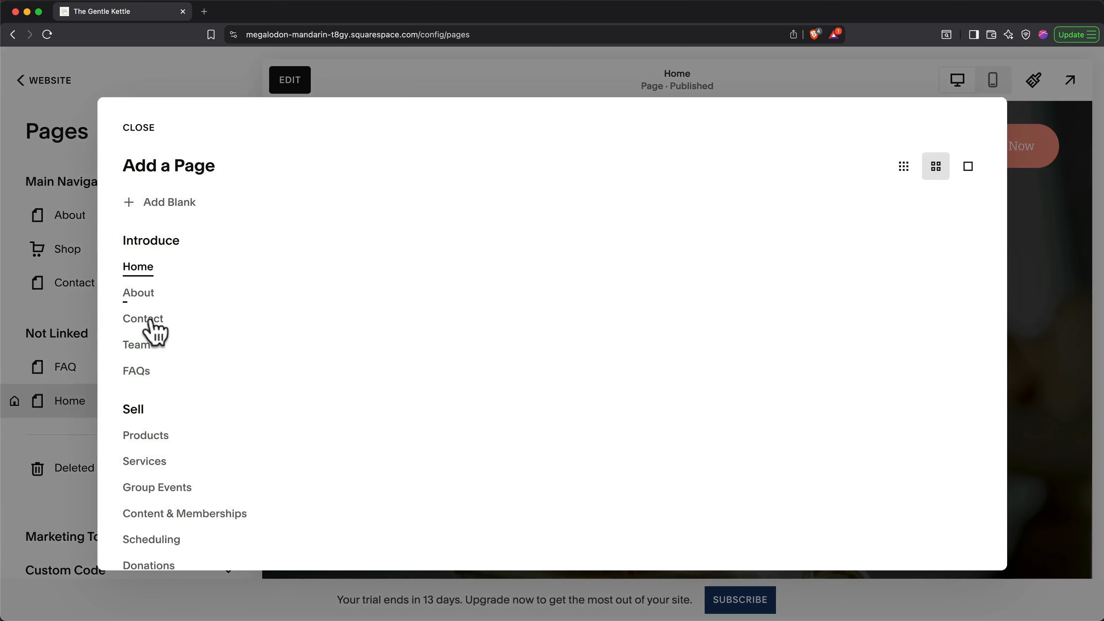
{"action": "scroll", "coordinate": [147, 329], "scroll_direction": "down", "scroll_amount": 10}
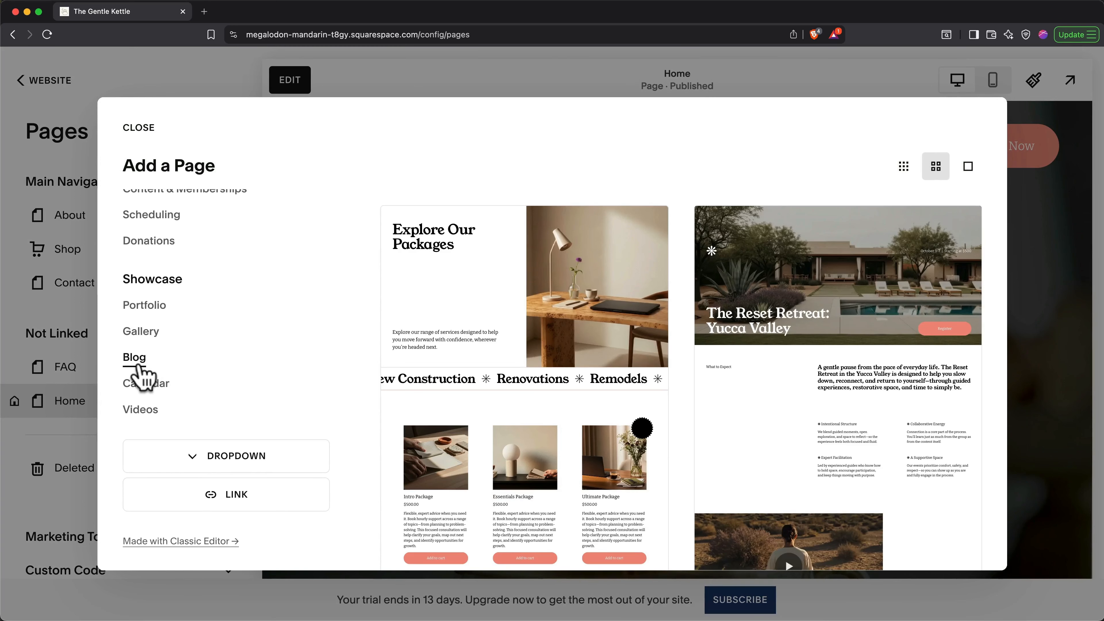
{"action": "left_click", "coordinate": [137, 365]}
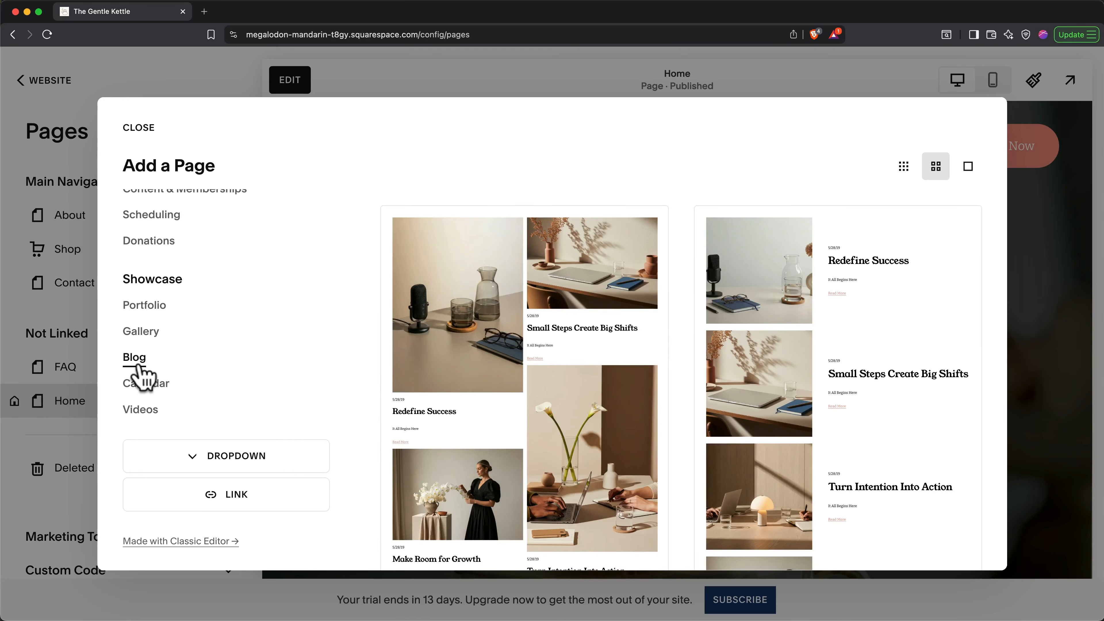
{"action": "left_click", "coordinate": [744, 333]}
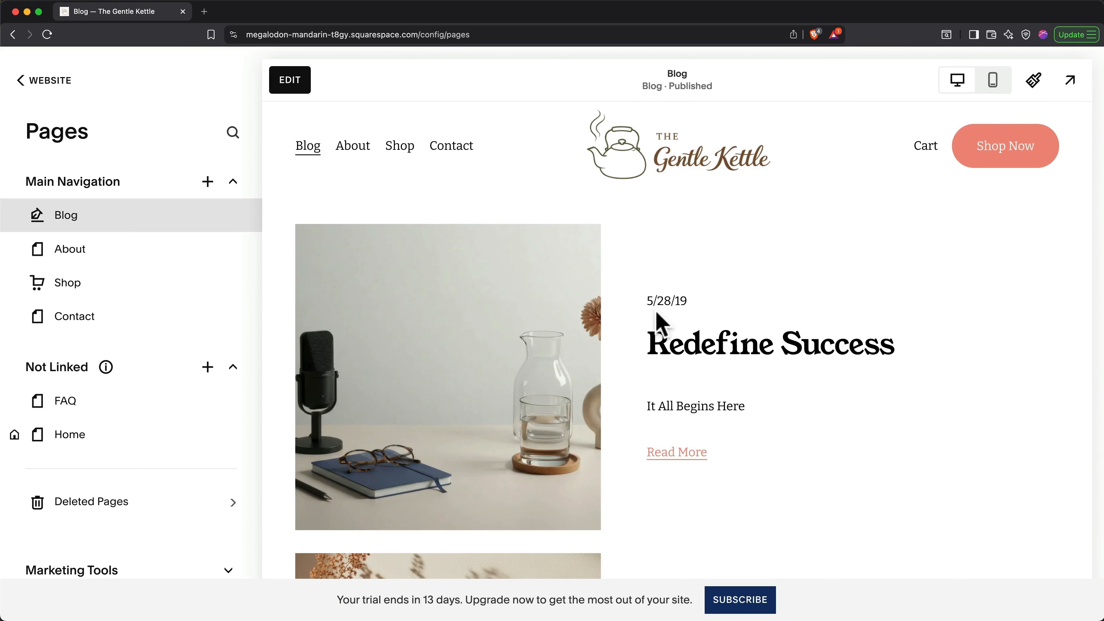
Step: Open the Blog page's content and start a new blog post
{"action": "mouse_move", "coordinate": [250, 217]}
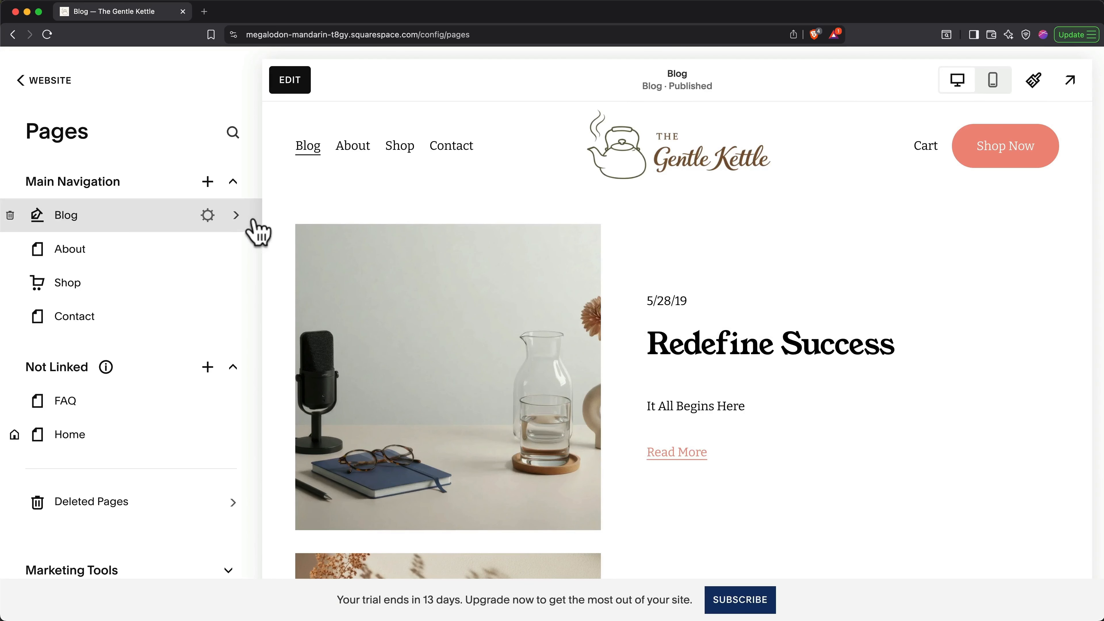
{"action": "left_click", "coordinate": [236, 215]}
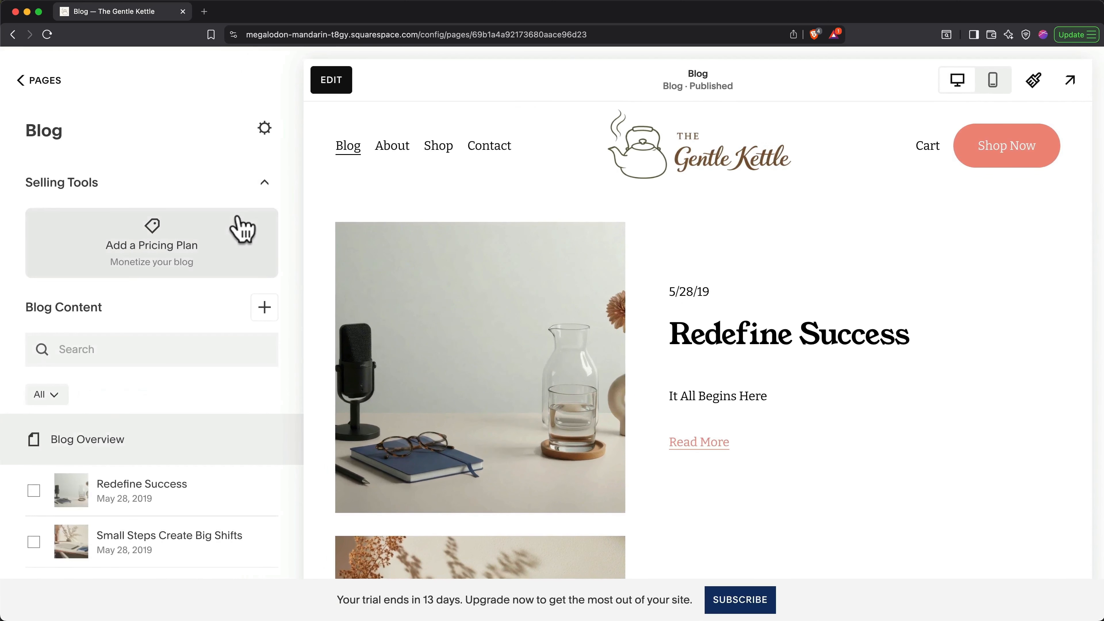
{"action": "left_click", "coordinate": [264, 303]}
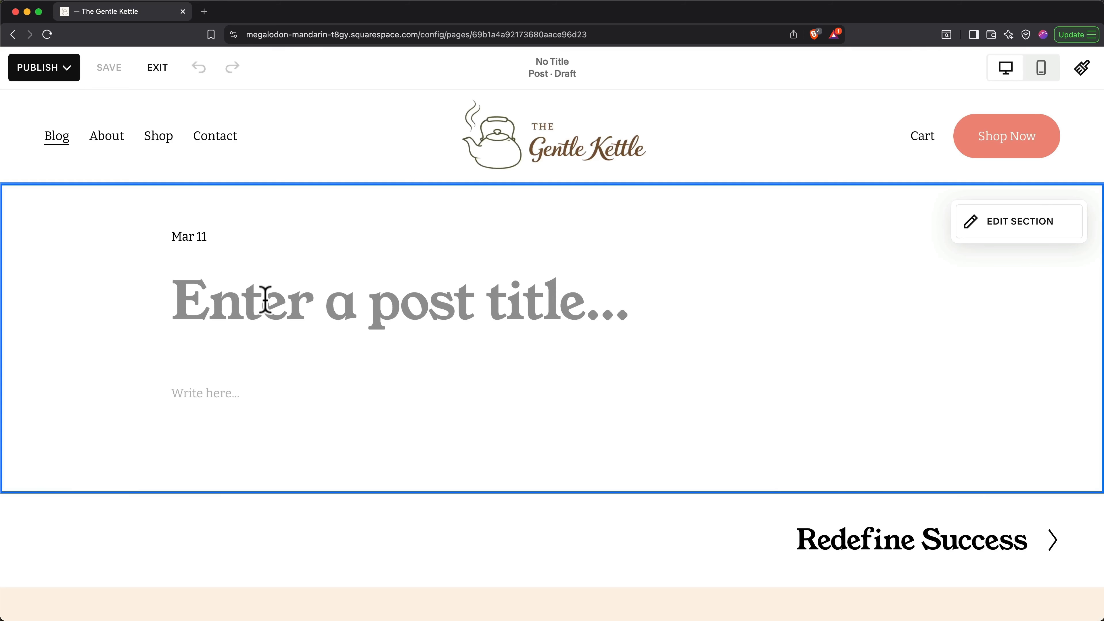
Step: Title the post 'How to brew the best tea', generate an AI tea-brewing article, and save
{"action": "type", "text": "How to "}
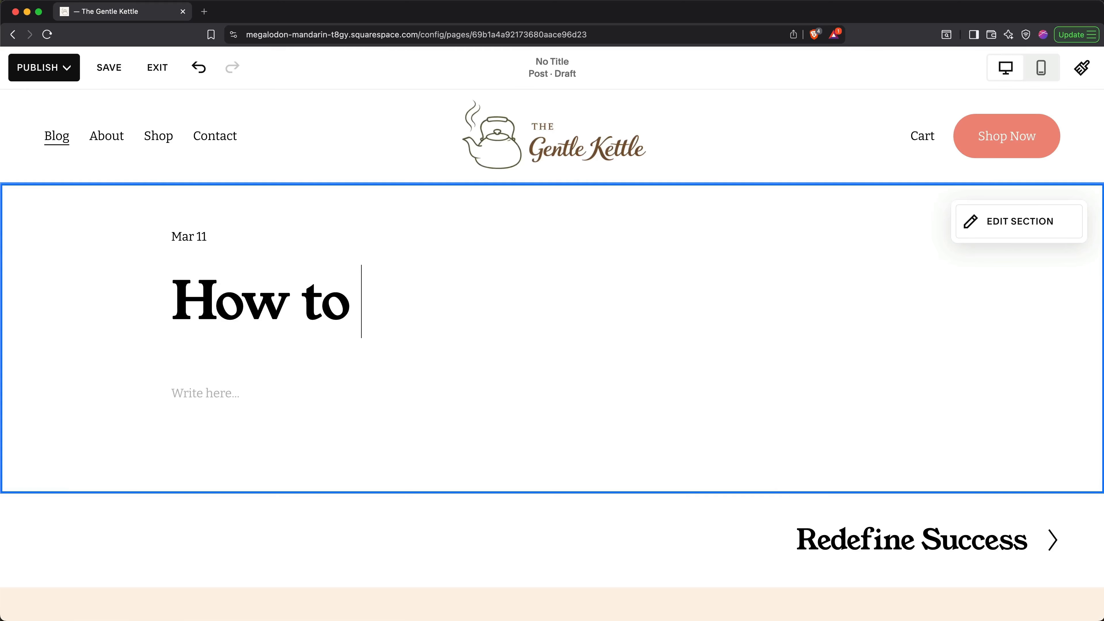
{"action": "type", "text": "brew the best tea"}
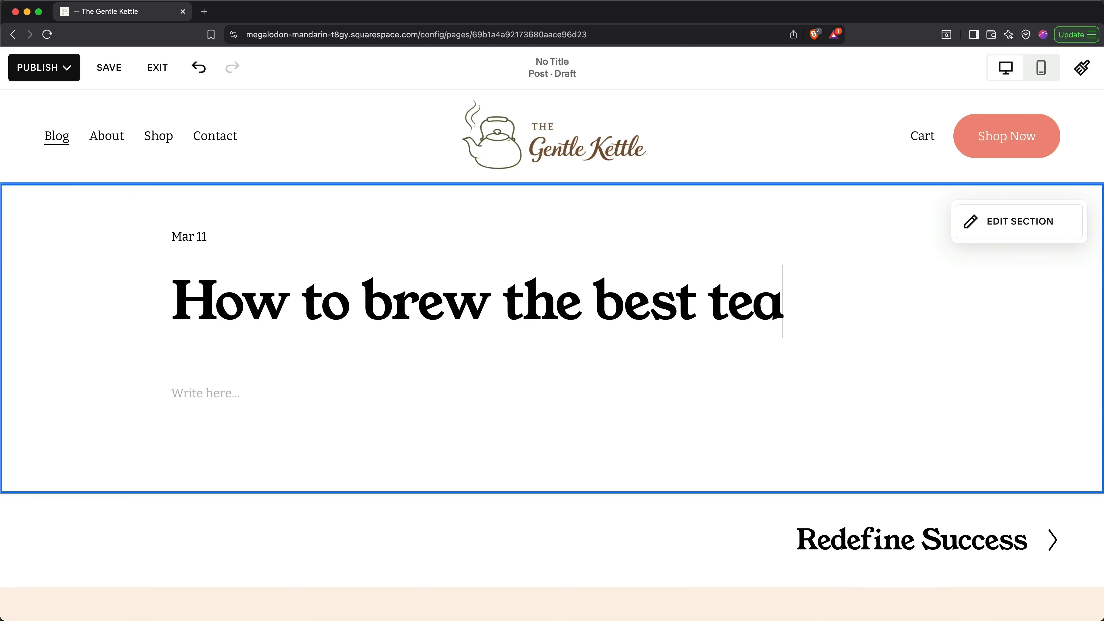
{"action": "left_click", "coordinate": [214, 384]}
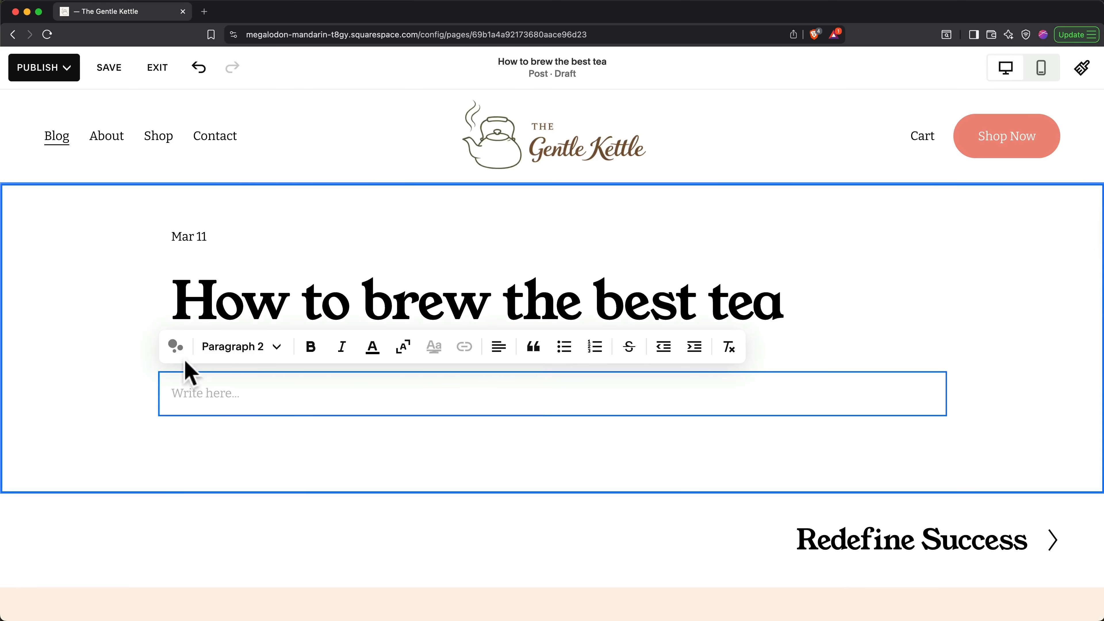
{"action": "left_click", "coordinate": [175, 346]}
{"action": "type", "text": "Write an article about how to brew the best tea."}
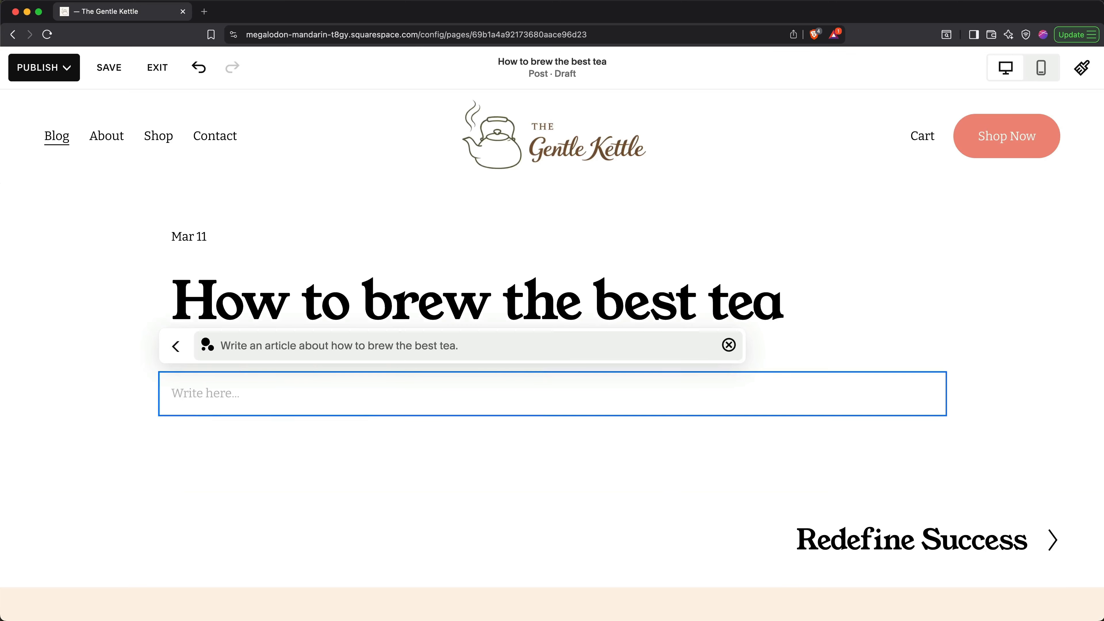
{"action": "key", "text": "Return"}
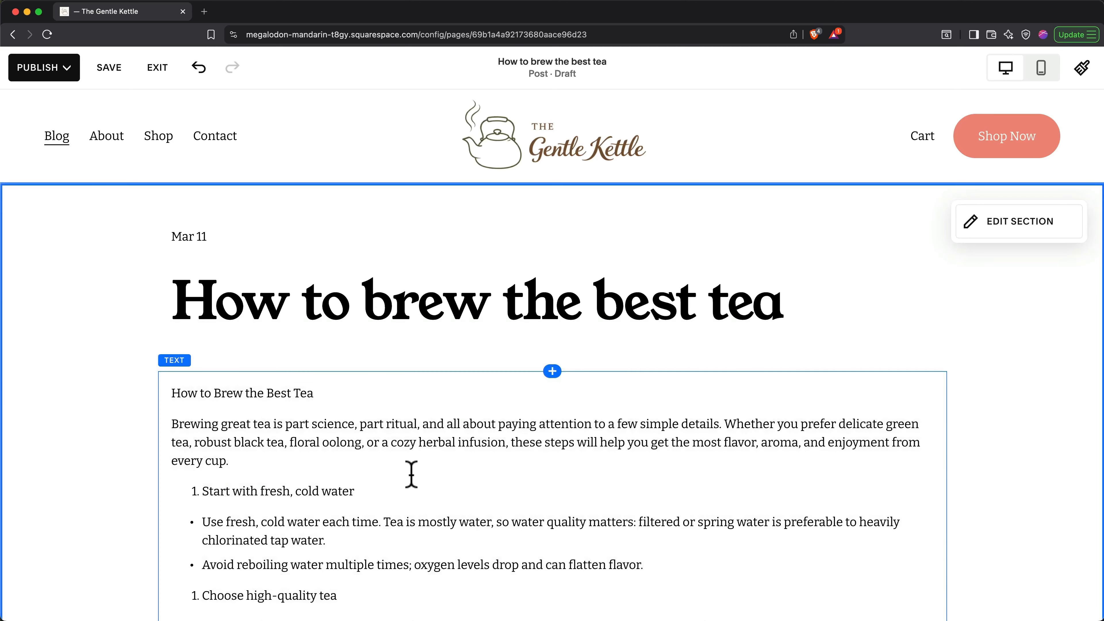
{"action": "left_click", "coordinate": [116, 69]}
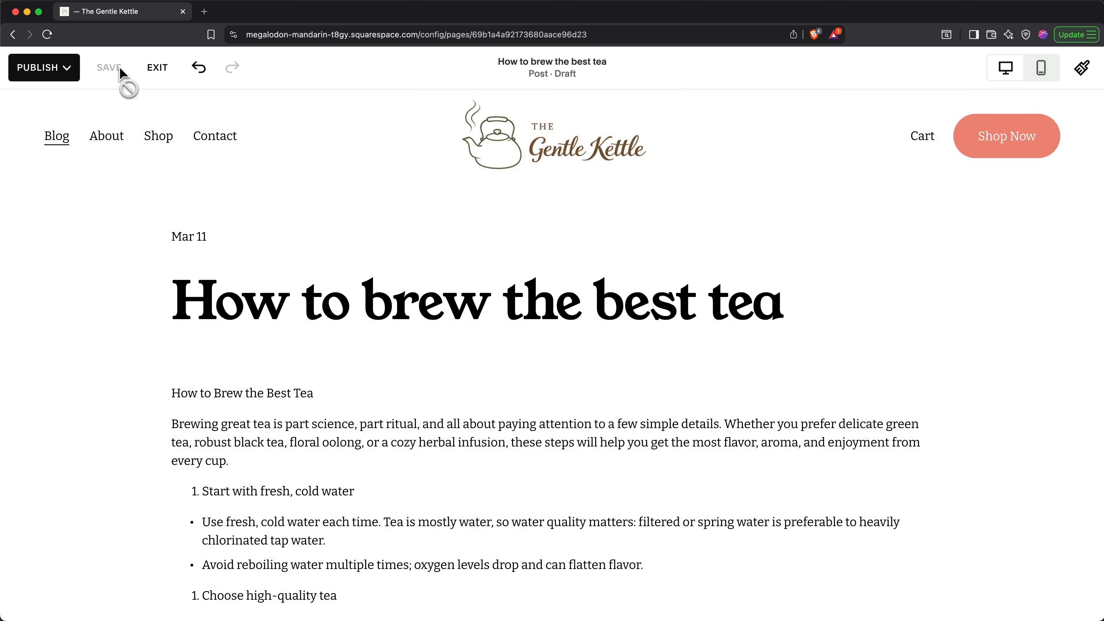
{"action": "left_click", "coordinate": [156, 68]}
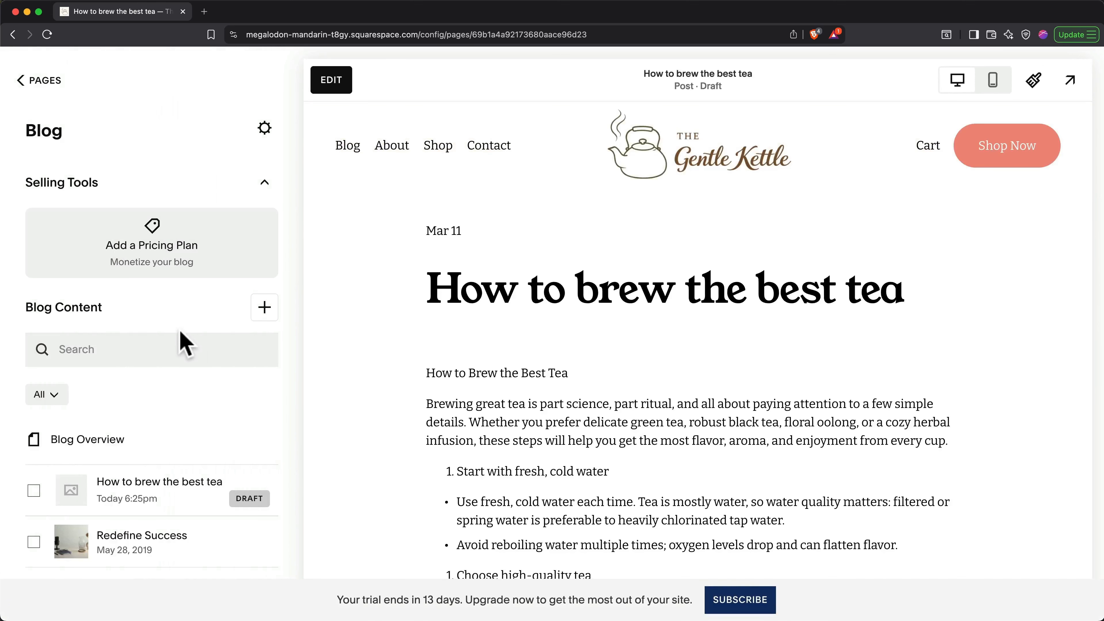
Step: In the tea post's Options settings, schedule it for Mar 12, 2026
{"action": "scroll", "coordinate": [180, 340], "scroll_direction": "down", "scroll_amount": 3}
{"action": "scroll", "coordinate": [183, 344], "scroll_direction": "down", "scroll_amount": 1}
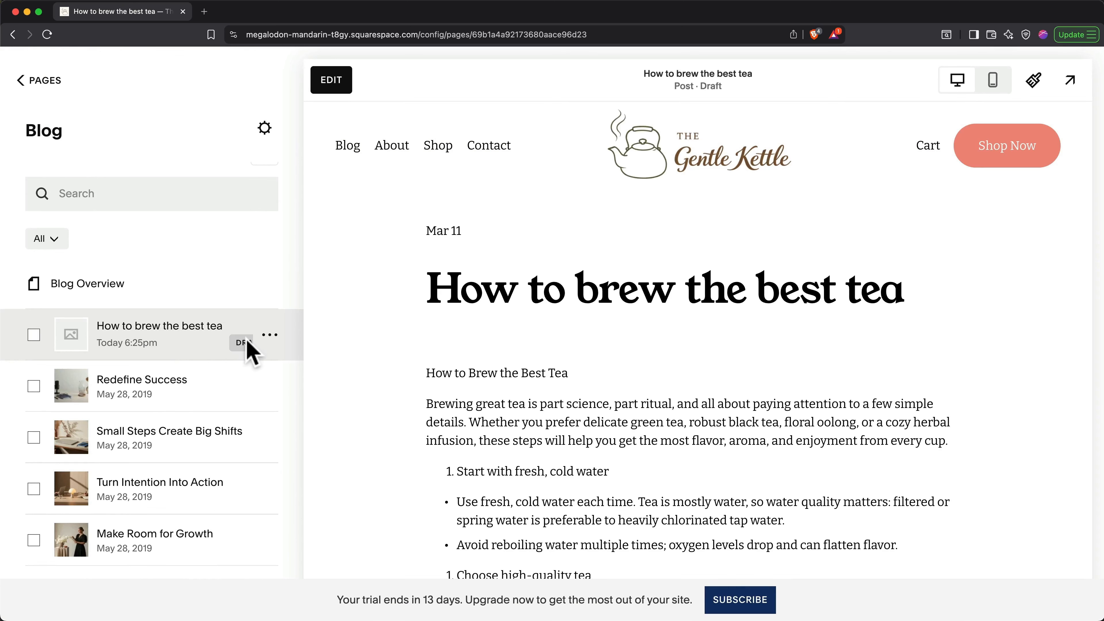
{"action": "left_click", "coordinate": [270, 338]}
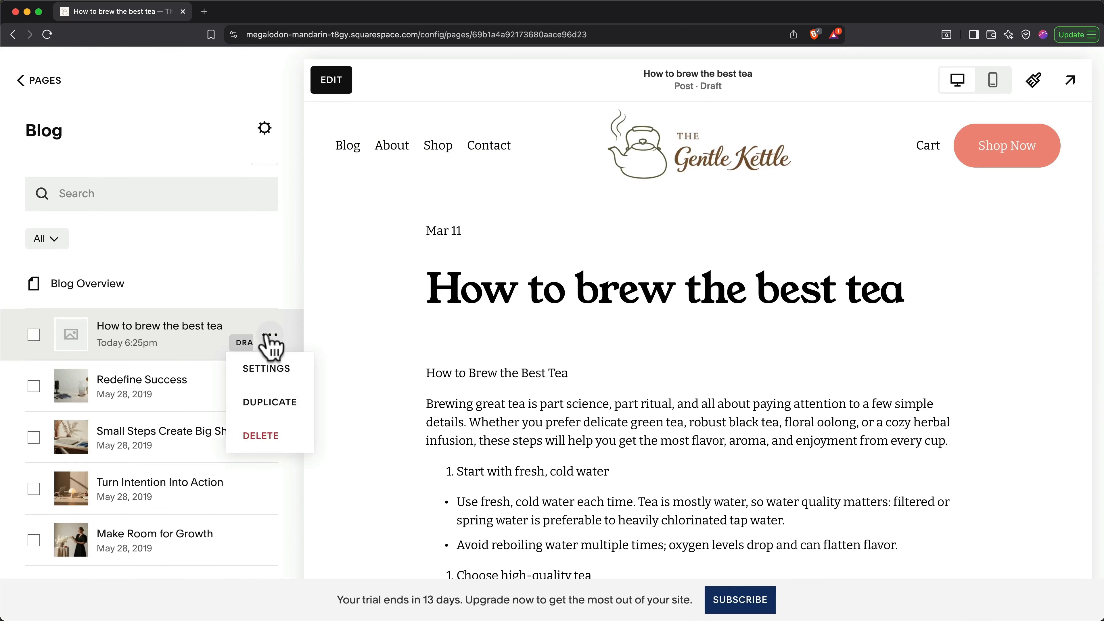
{"action": "left_click", "coordinate": [275, 379]}
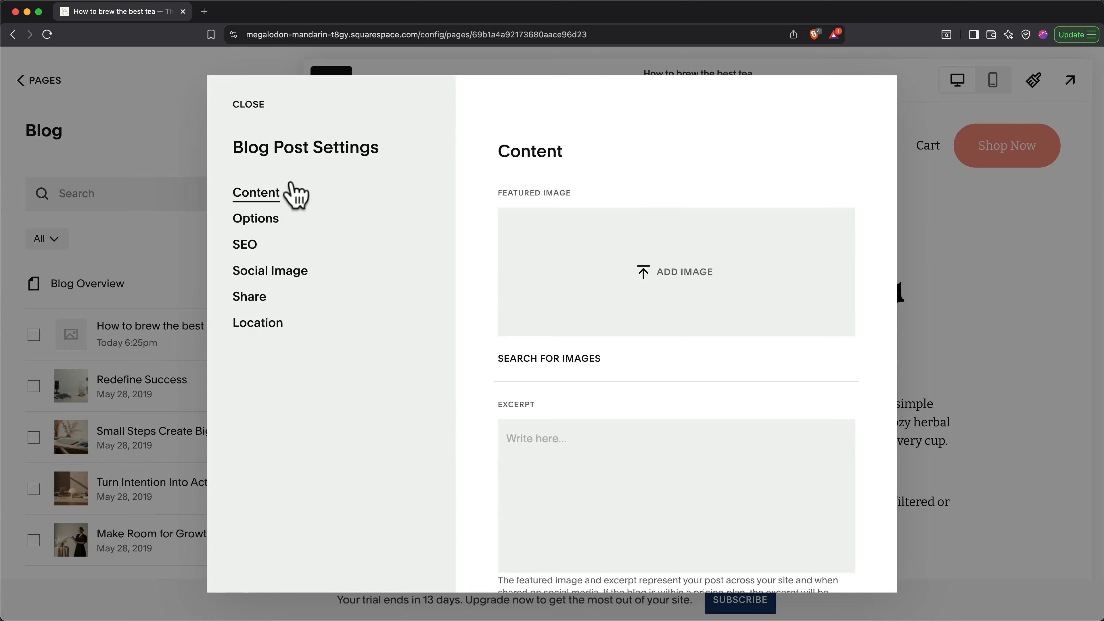
{"action": "left_click", "coordinate": [263, 222]}
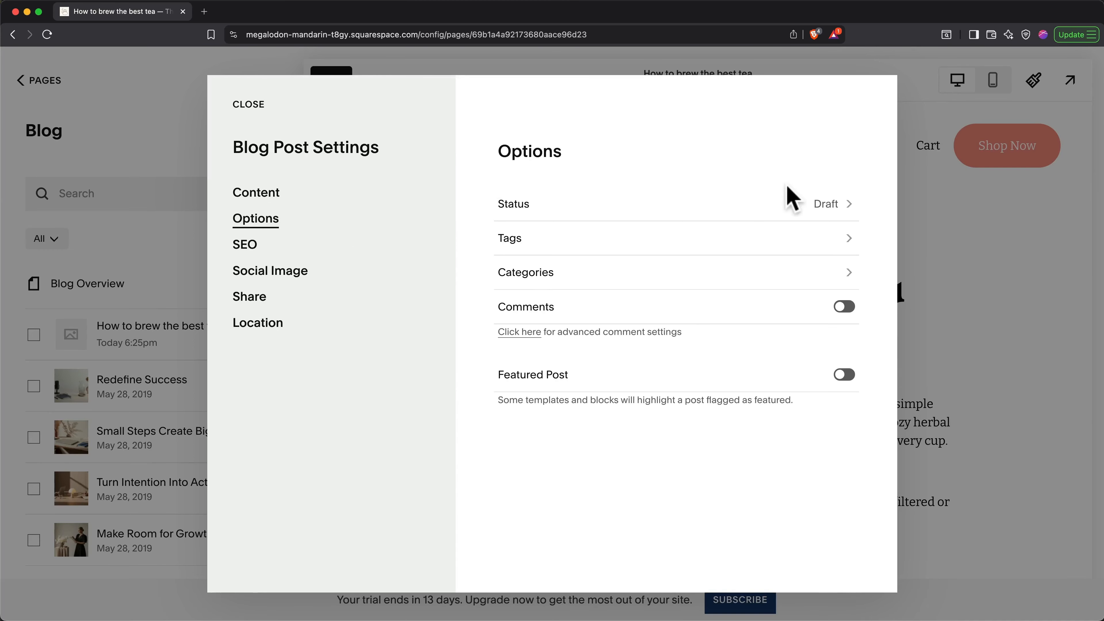
{"action": "left_click", "coordinate": [807, 208]}
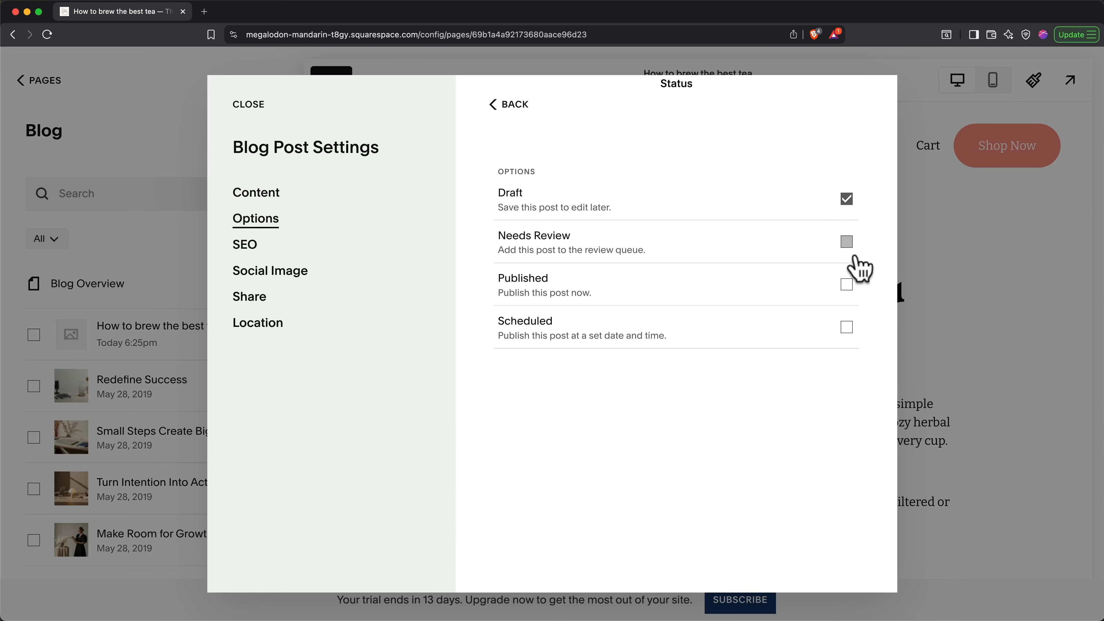
{"action": "left_click", "coordinate": [847, 327]}
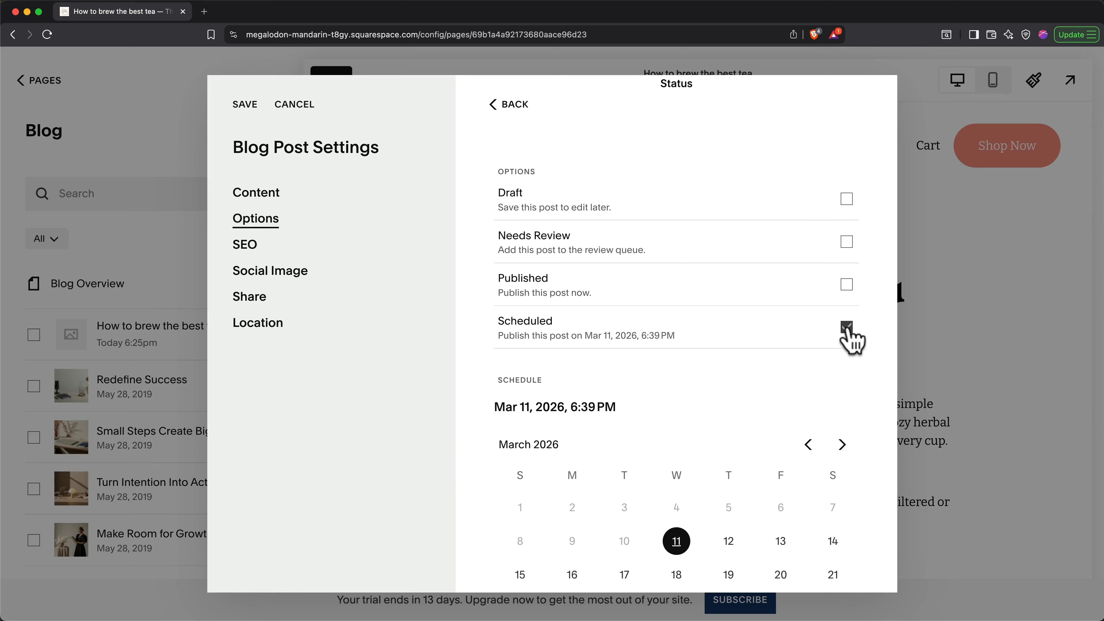
{"action": "scroll", "coordinate": [849, 339], "scroll_direction": "down", "scroll_amount": 3}
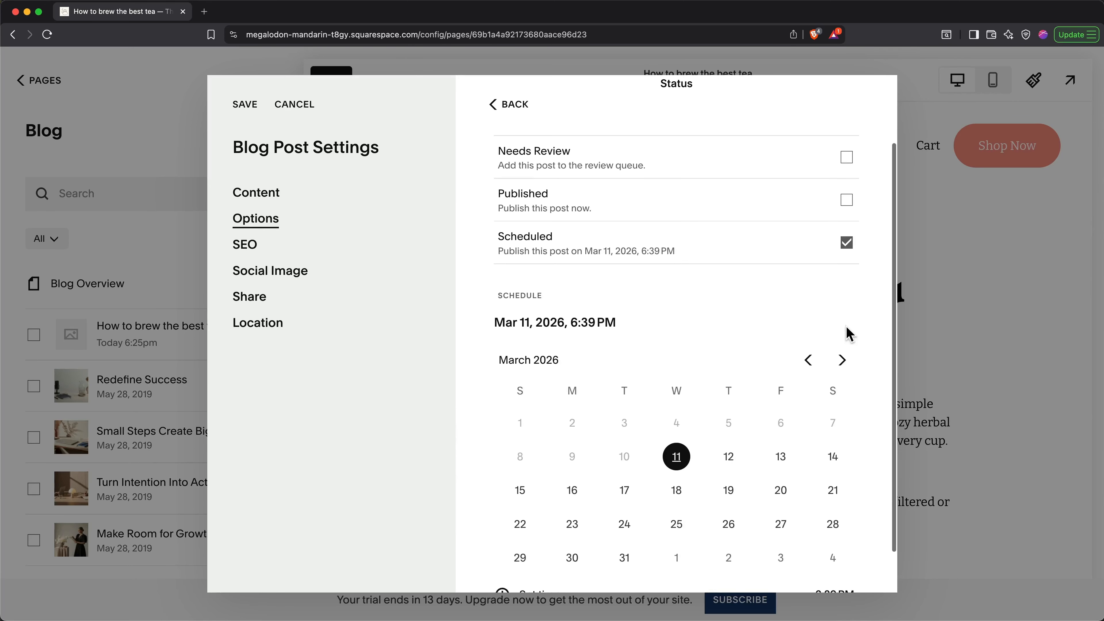
{"action": "left_click", "coordinate": [730, 458]}
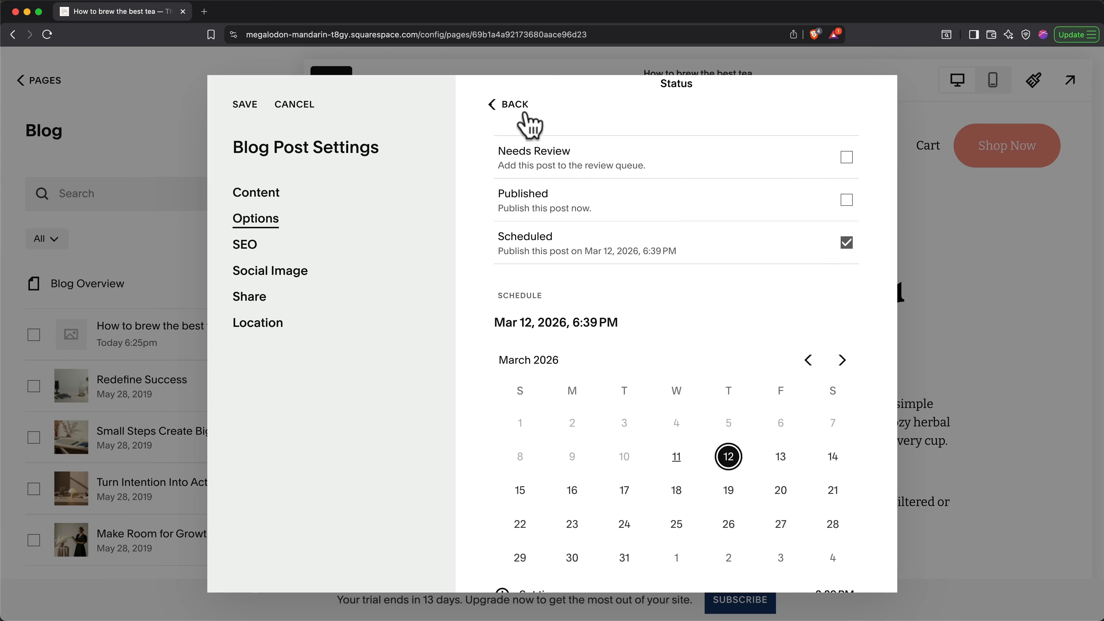
{"action": "left_click", "coordinate": [519, 107]}
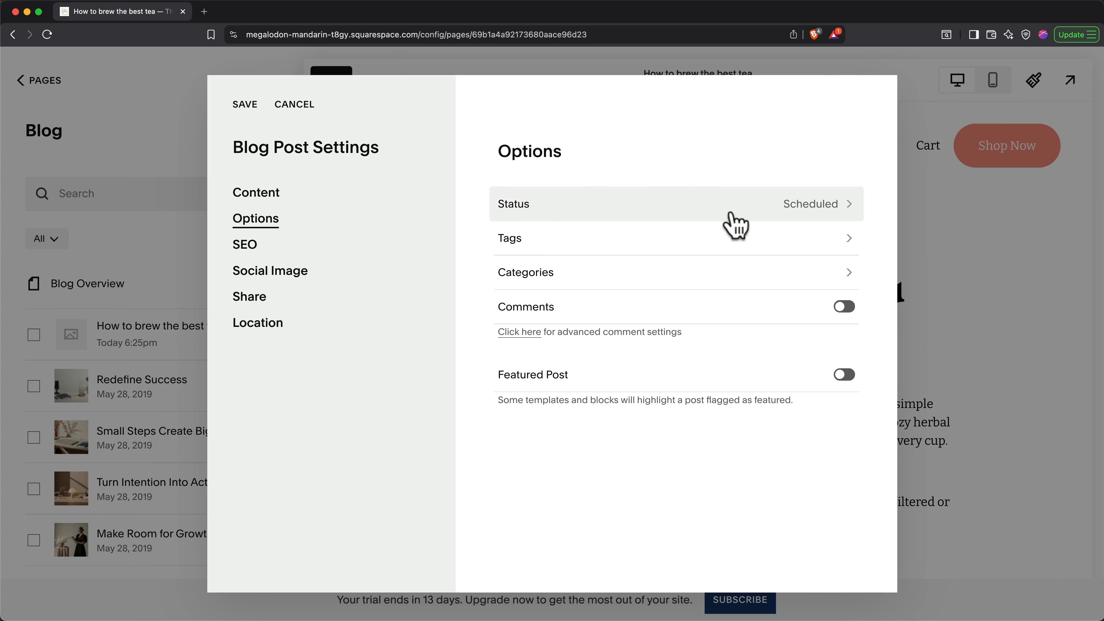
Step: Tag the post 'tea' and 'loose leaf'
{"action": "left_click", "coordinate": [753, 238]}
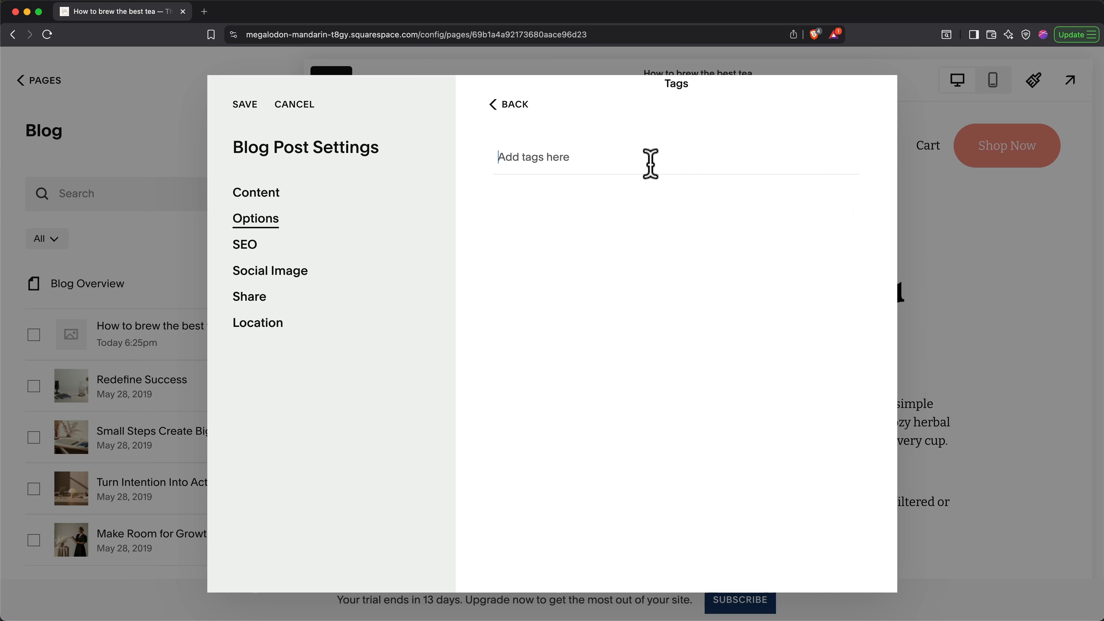
{"action": "left_click", "coordinate": [650, 164]}
{"action": "type", "text": "te"}
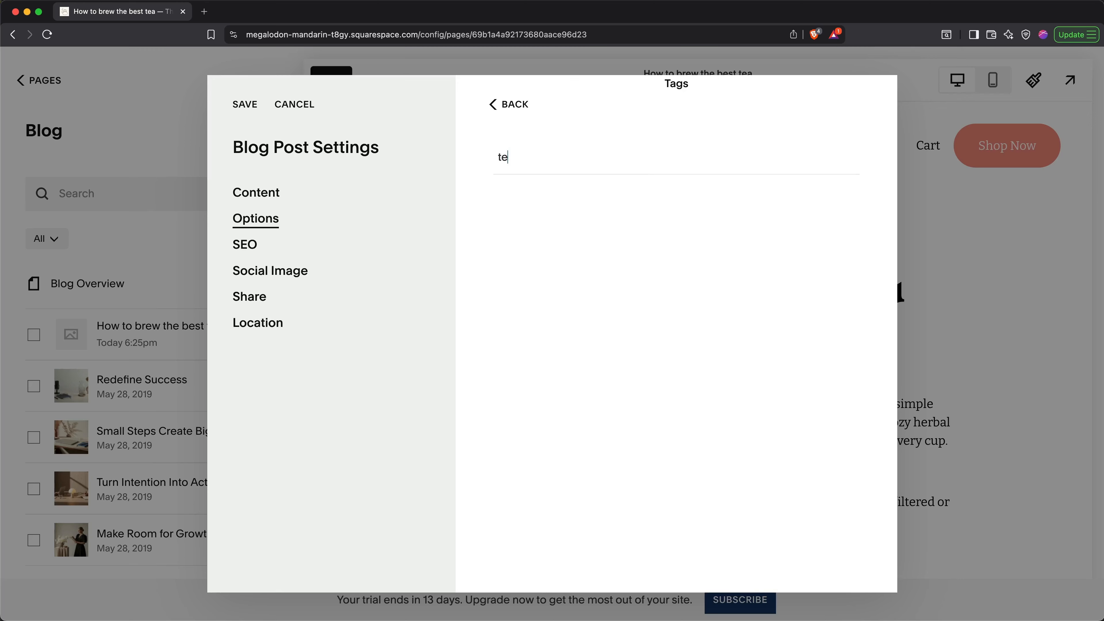
{"action": "type", "text": "a"}
{"action": "key", "text": "Return"}
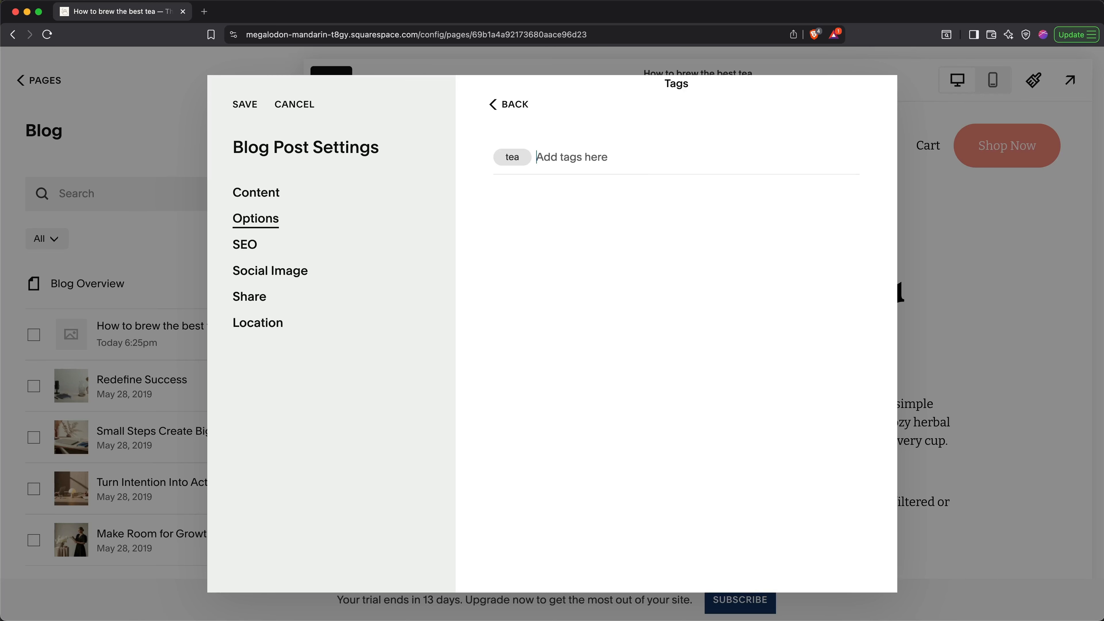
{"action": "type", "text": "loose leaf"}
{"action": "key", "text": "Return"}
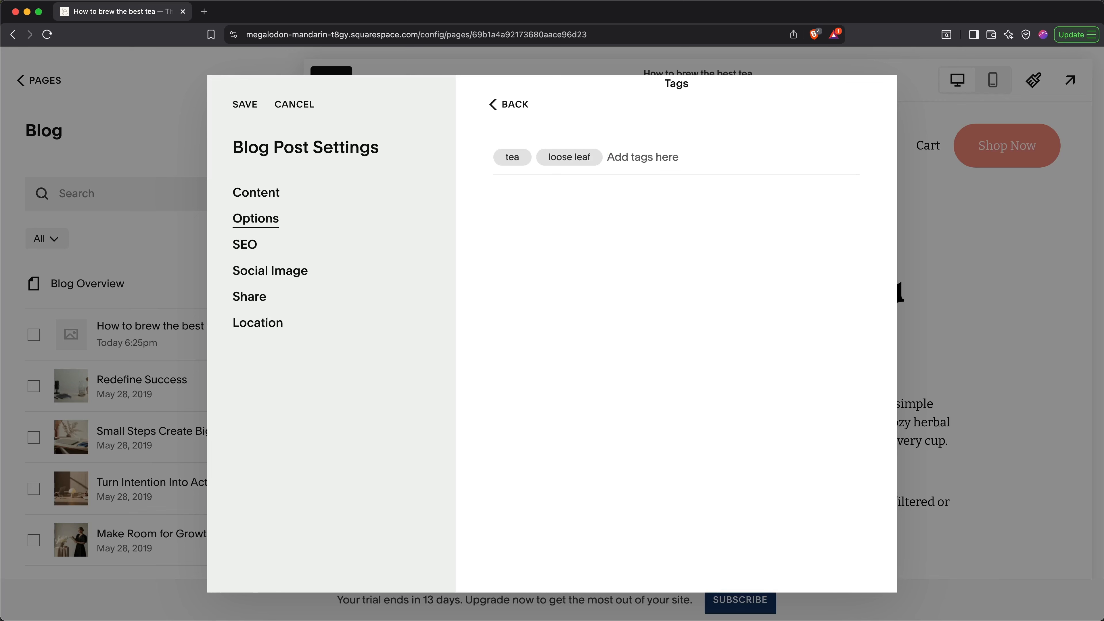
{"action": "left_click", "coordinate": [506, 104]}
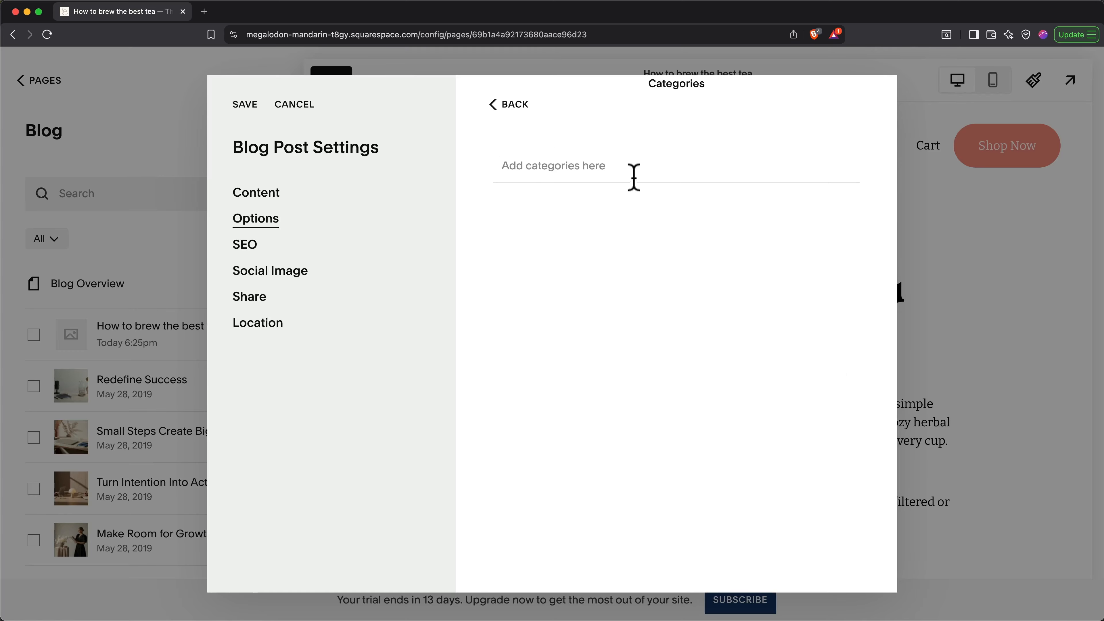
Step: Create and assign the 'How To Guide' category, then turn on comments
{"action": "left_click", "coordinate": [623, 173]}
{"action": "type", "text": "How To Guide"}
{"action": "key", "text": "Return"}
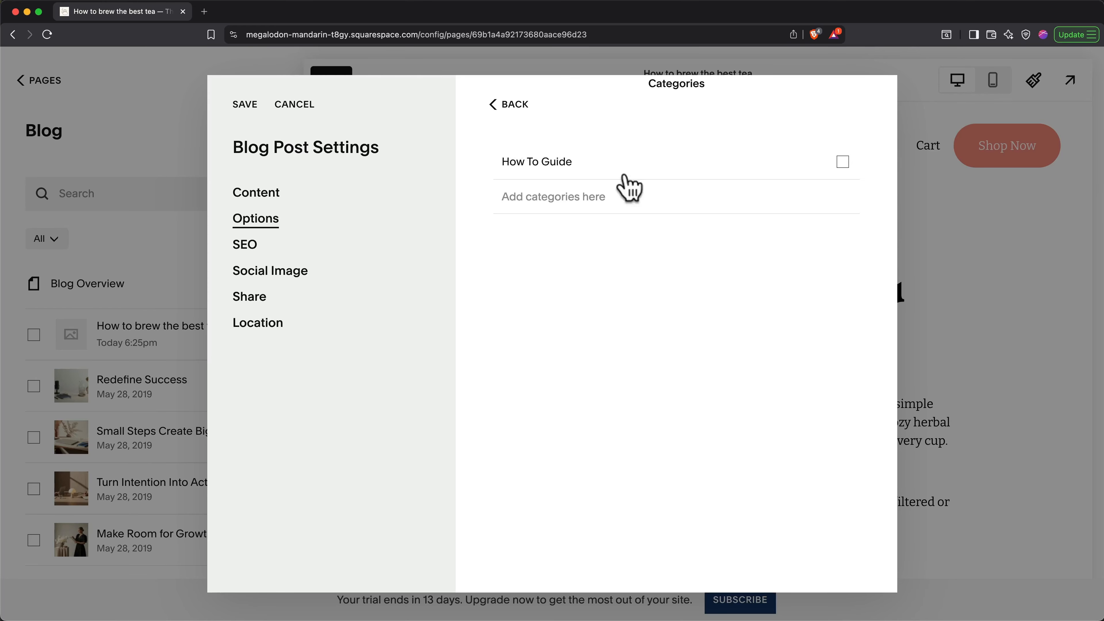
{"action": "left_click", "coordinate": [841, 164]}
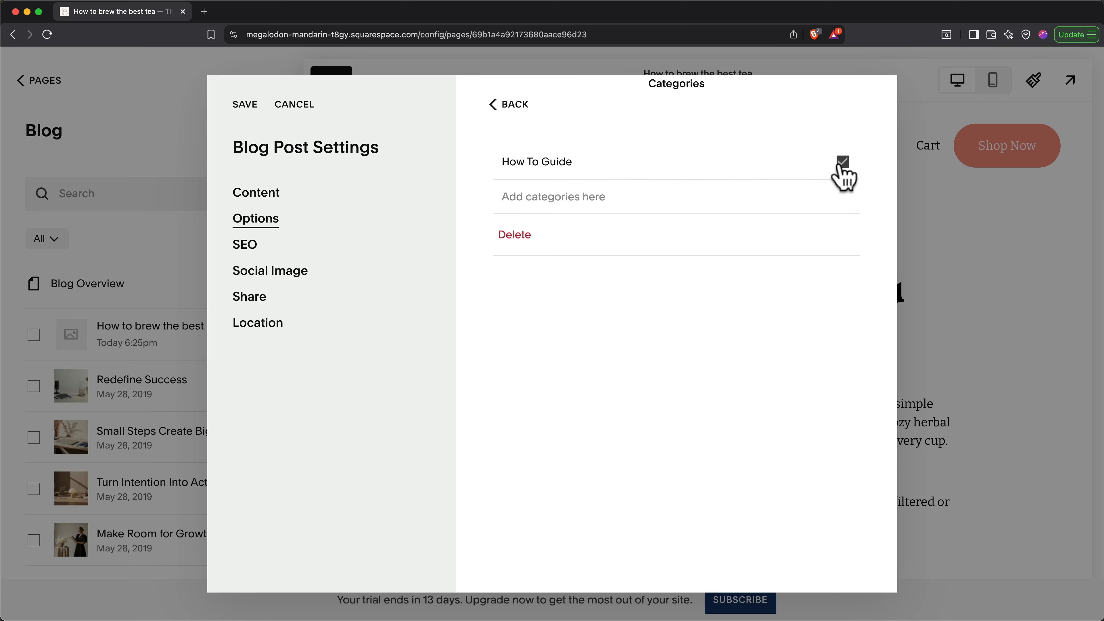
{"action": "left_click", "coordinate": [510, 105]}
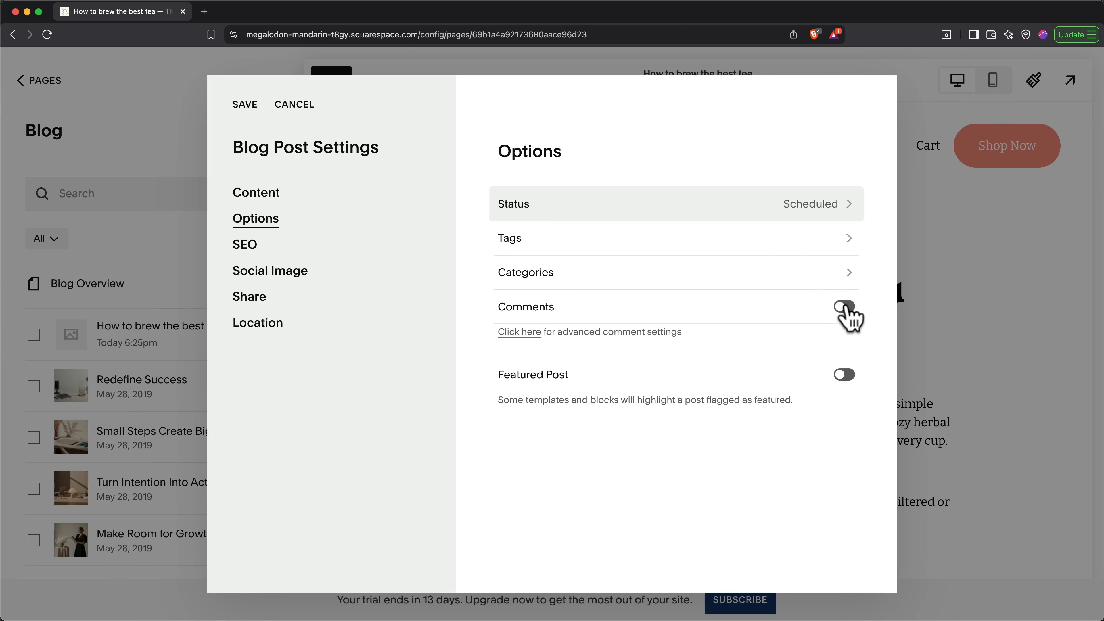
{"action": "left_click", "coordinate": [845, 307]}
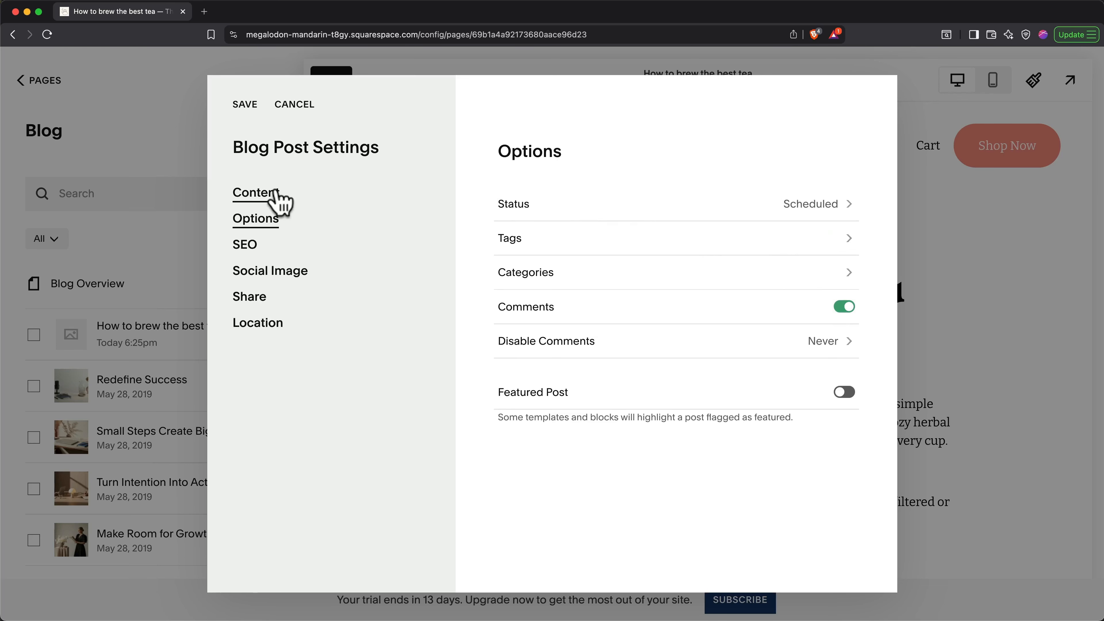
Step: Set a glass teapots stock photo from a 'brewing tea' search as the featured image
{"action": "left_click", "coordinate": [278, 196]}
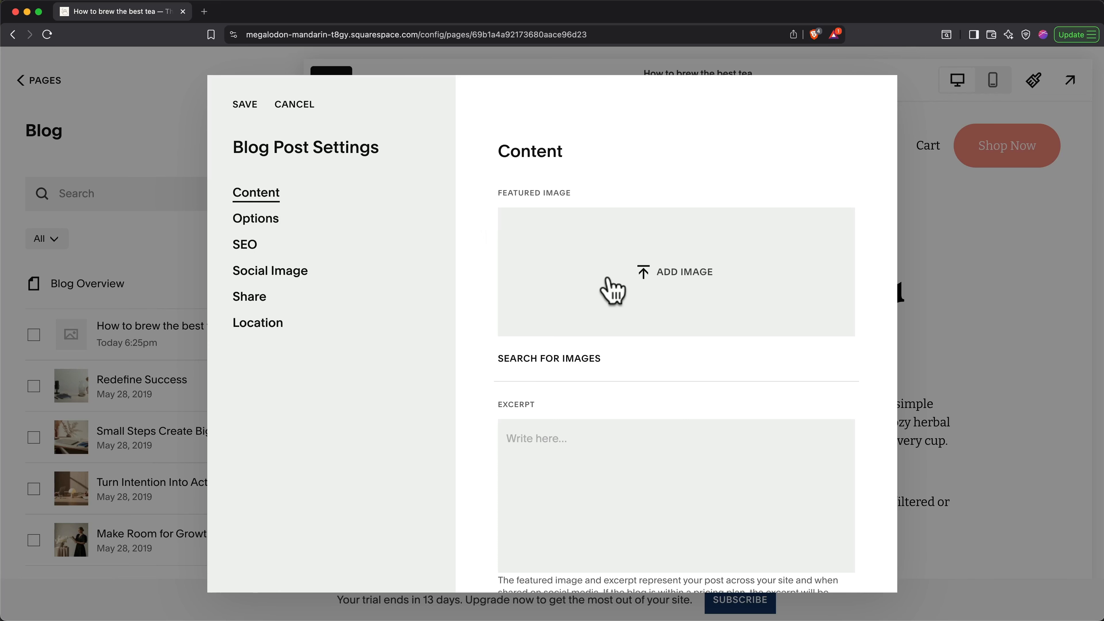
{"action": "left_click", "coordinate": [573, 359]}
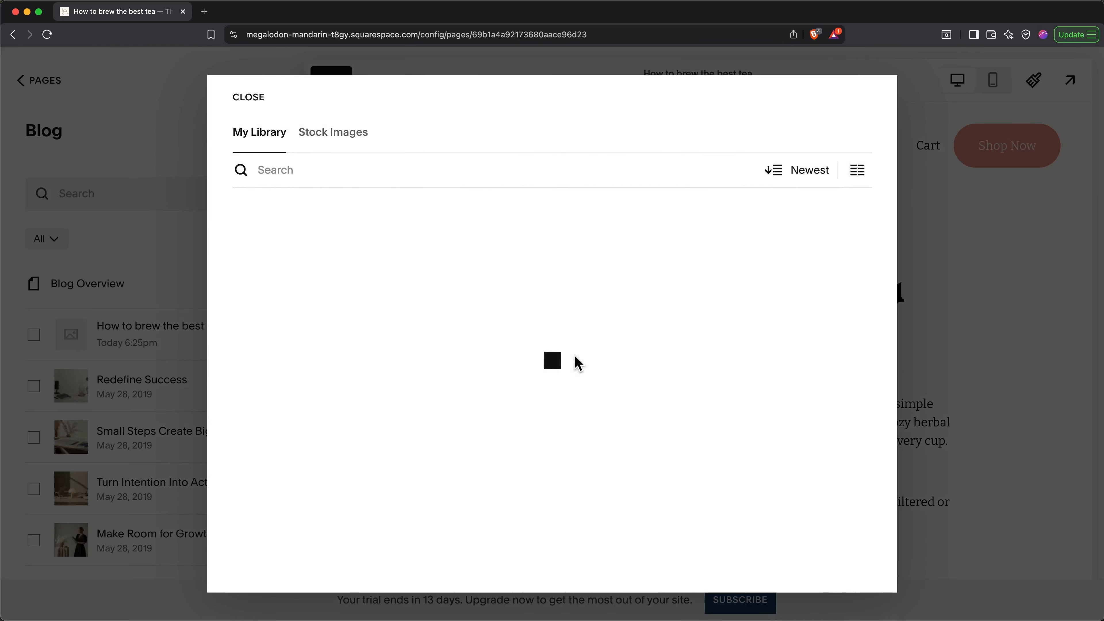
{"action": "left_click", "coordinate": [360, 139]}
{"action": "left_click", "coordinate": [382, 168]}
{"action": "type", "text": "br"}
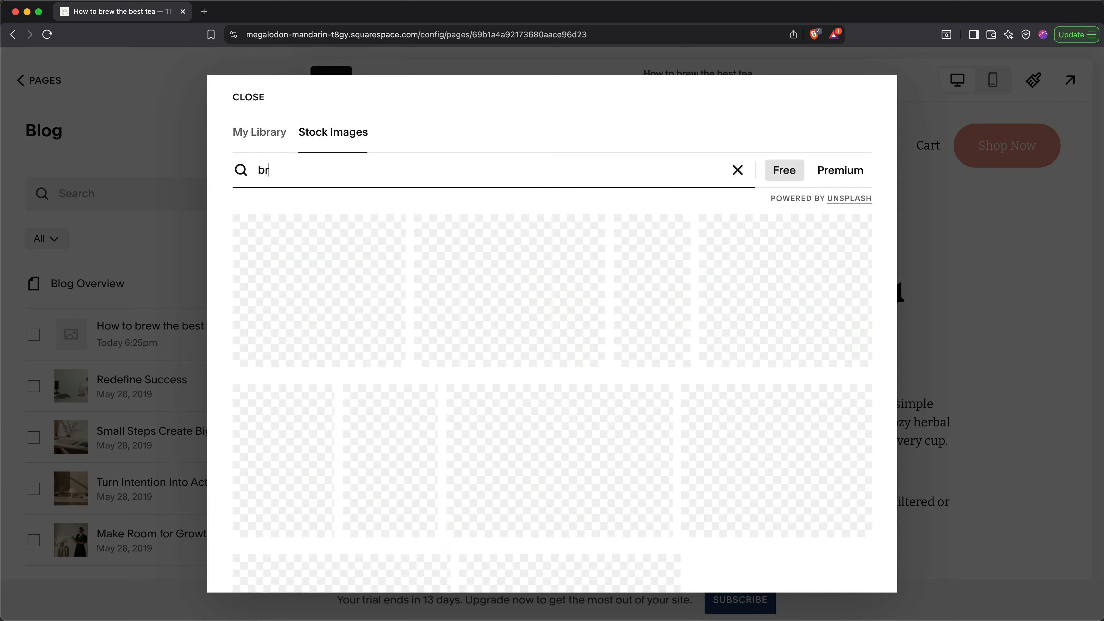
{"action": "type", "text": "ewing tea"}
{"action": "left_click", "coordinate": [456, 432]}
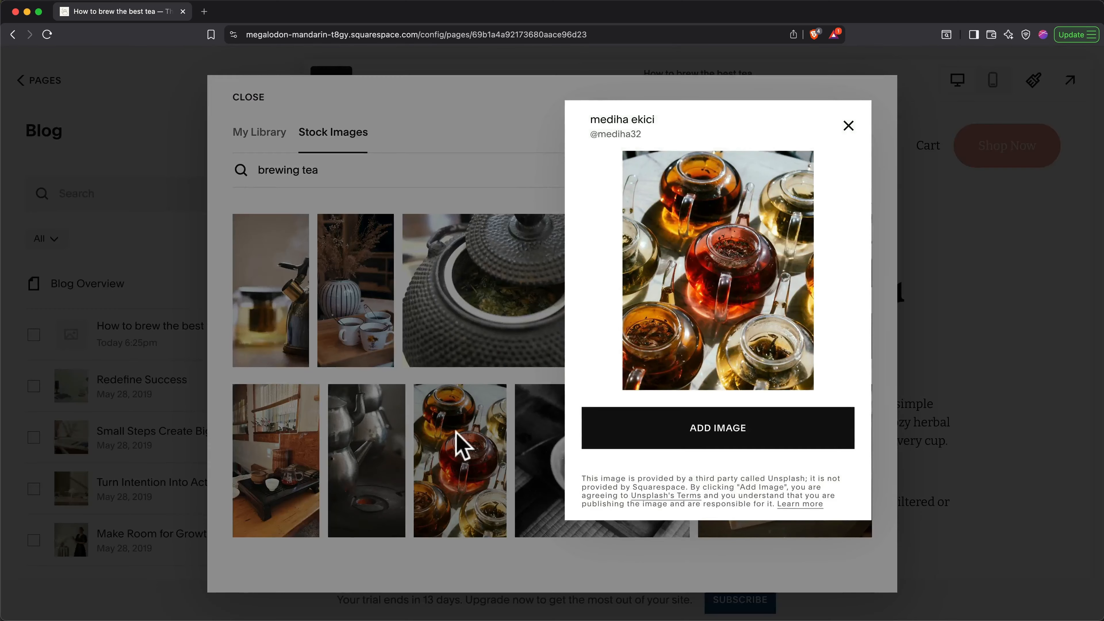
{"action": "left_click", "coordinate": [637, 430]}
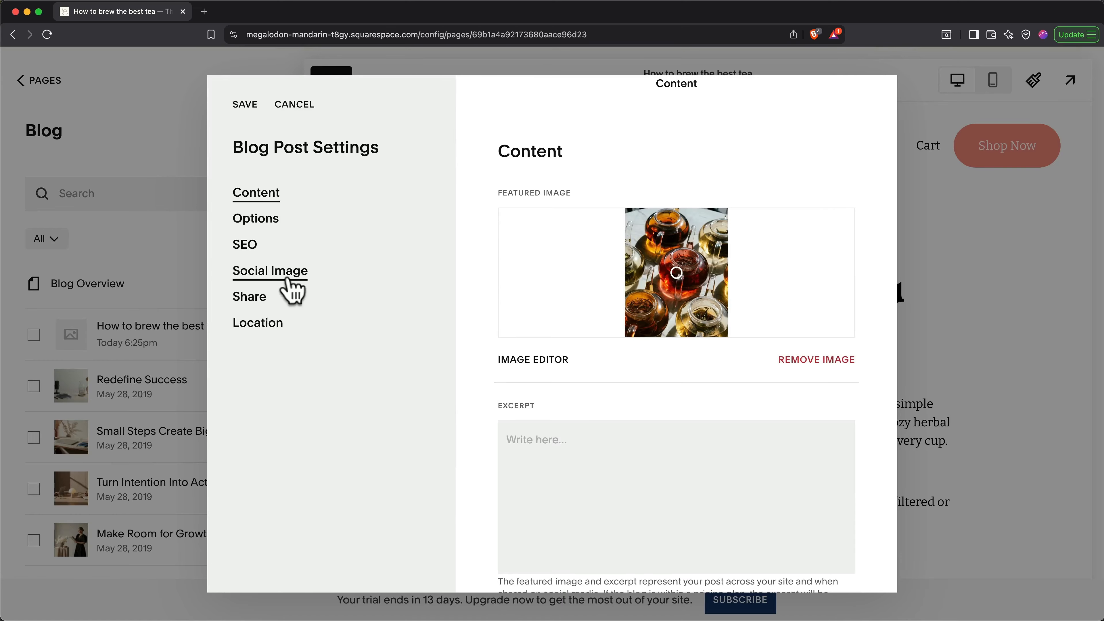
Step: Use the same teapots photo from the library as the social sharing image
{"action": "left_click", "coordinate": [288, 278]}
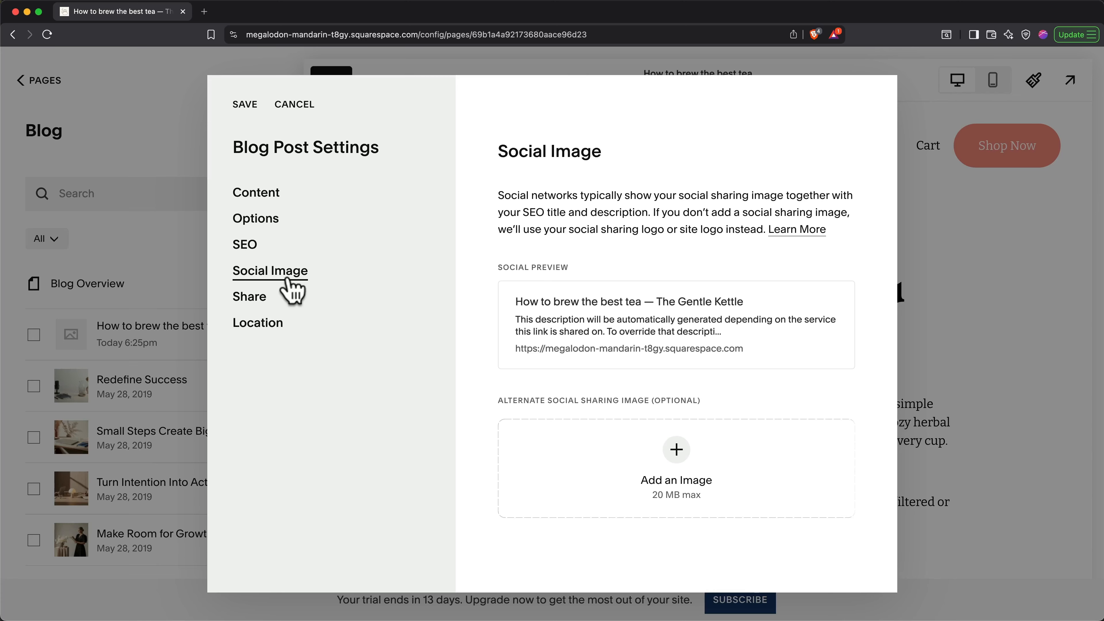
{"action": "left_click", "coordinate": [678, 452]}
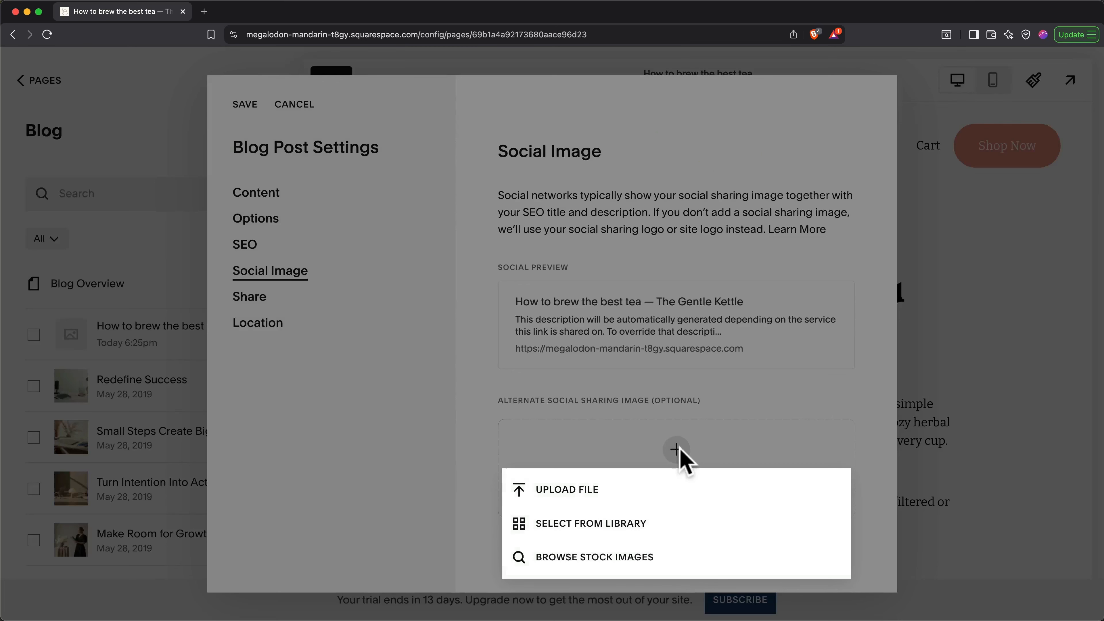
{"action": "left_click", "coordinate": [611, 521]}
{"action": "left_click", "coordinate": [315, 320]}
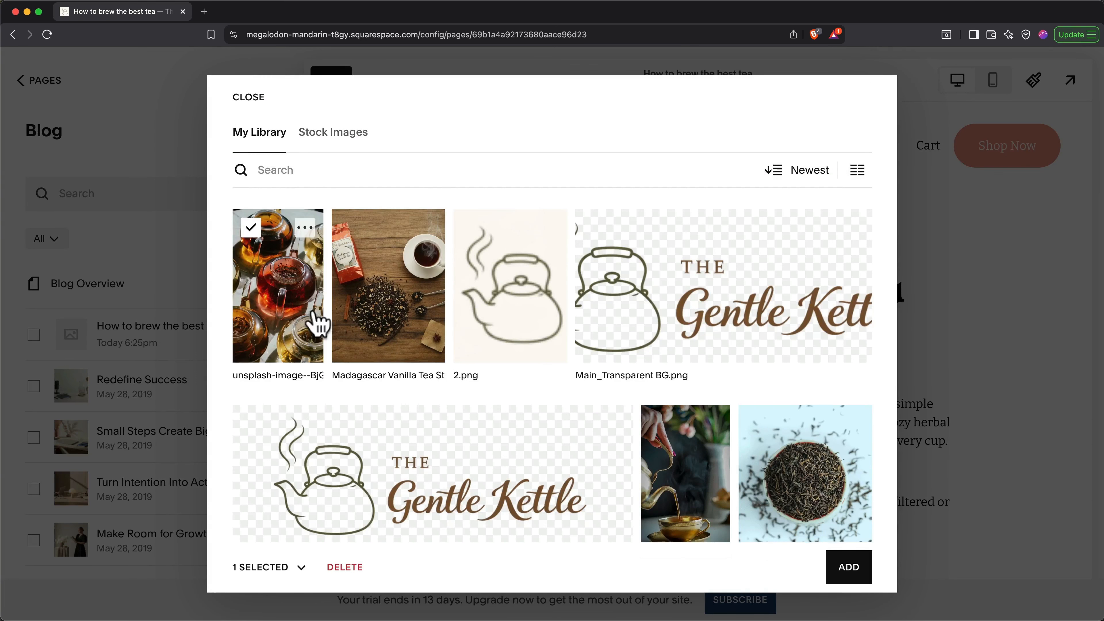
{"action": "left_click", "coordinate": [845, 565]}
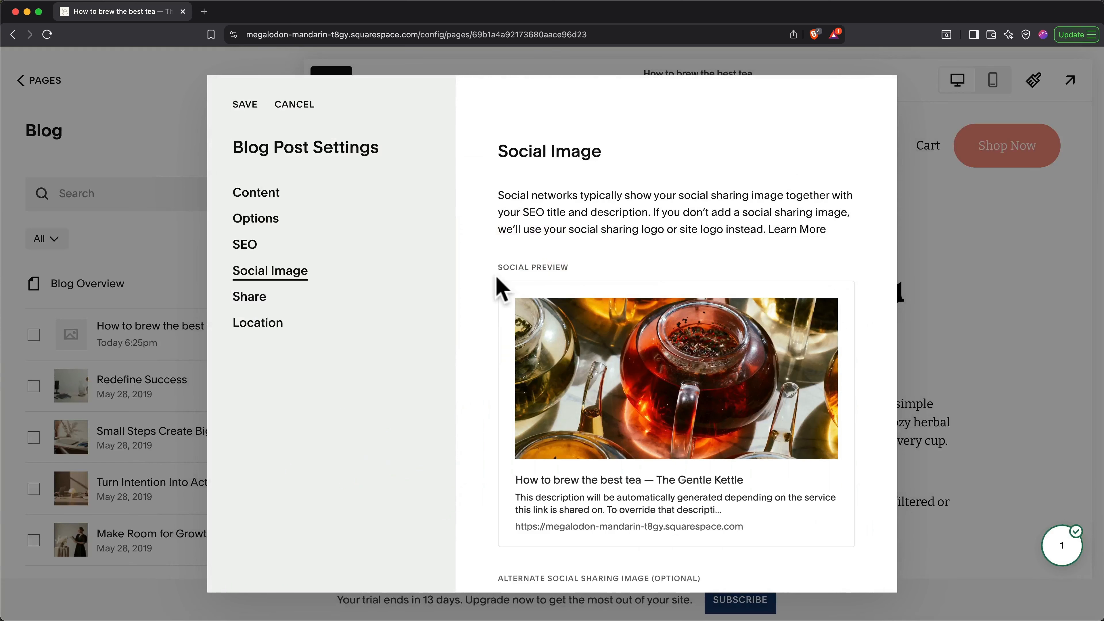
Step: Save the post settings, then delete Redefine Success, Small Steps Create Big Shifts, Turn Intention Into Action, Make Room for Growth
{"action": "left_click", "coordinate": [243, 104]}
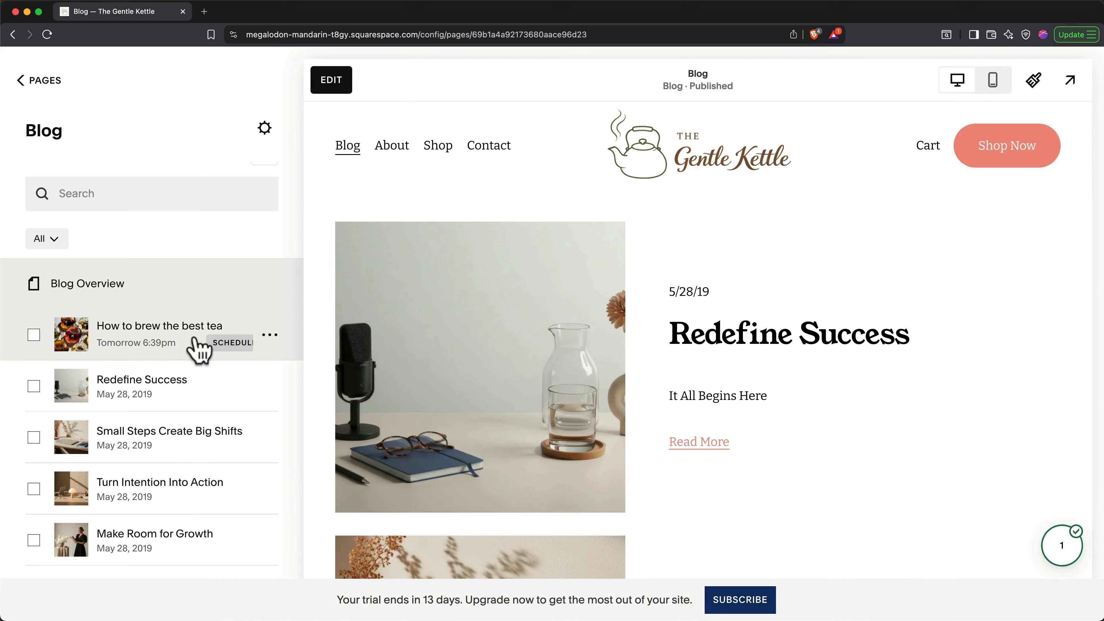
{"action": "left_click", "coordinate": [33, 386]}
{"action": "left_click", "coordinate": [34, 437]}
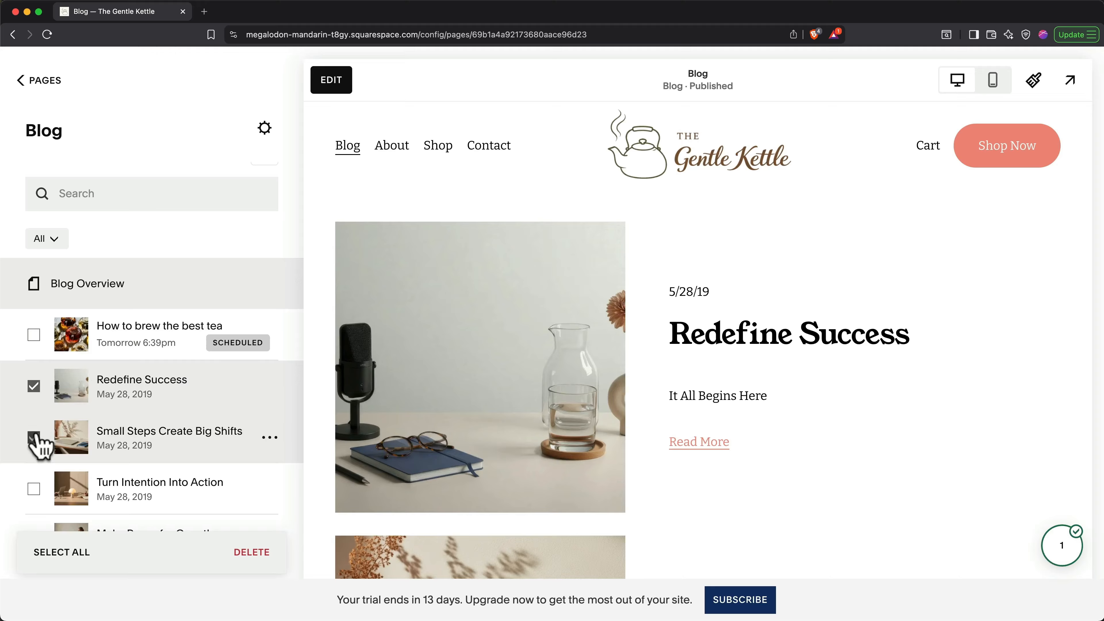
{"action": "left_click", "coordinate": [33, 488]}
{"action": "scroll", "coordinate": [37, 491], "scroll_direction": "down", "scroll_amount": 1}
{"action": "left_click", "coordinate": [33, 505]}
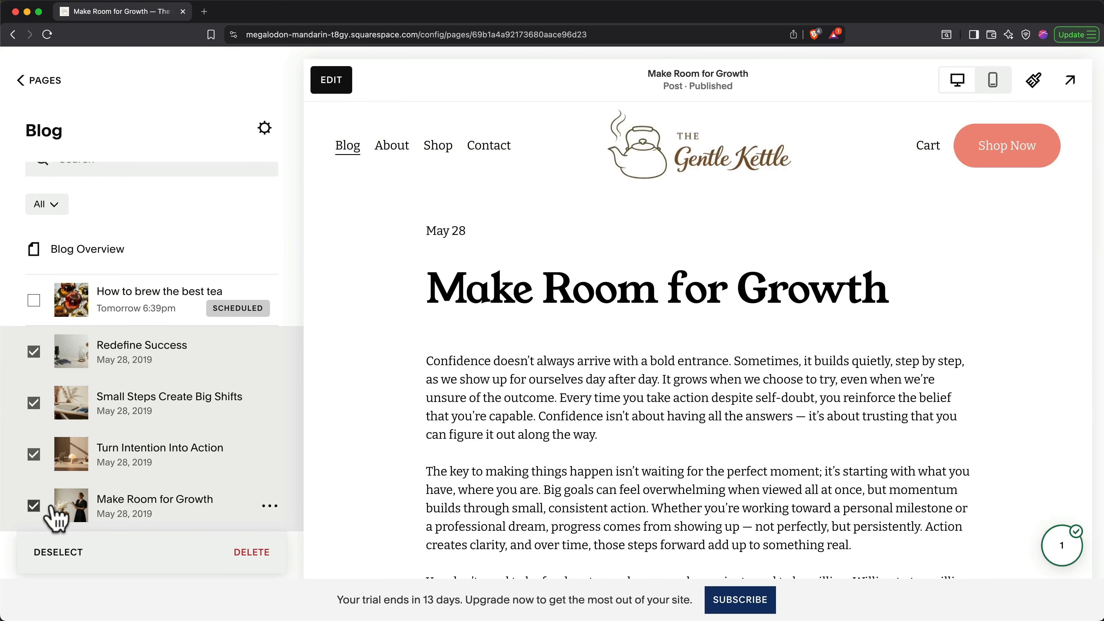
{"action": "left_click", "coordinate": [245, 539]}
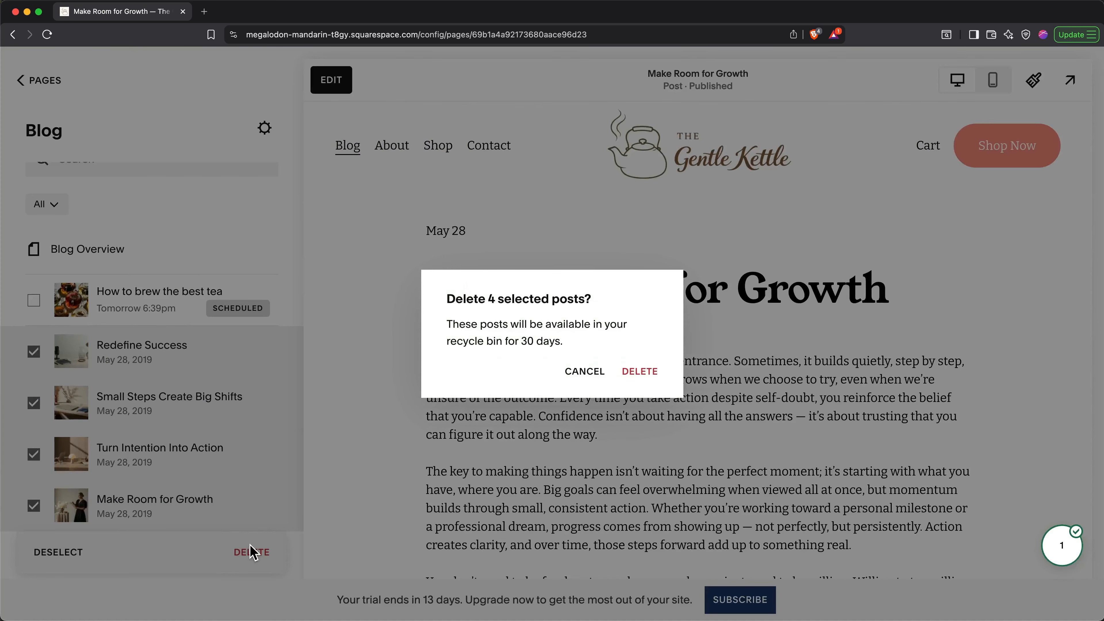
{"action": "left_click", "coordinate": [636, 382]}
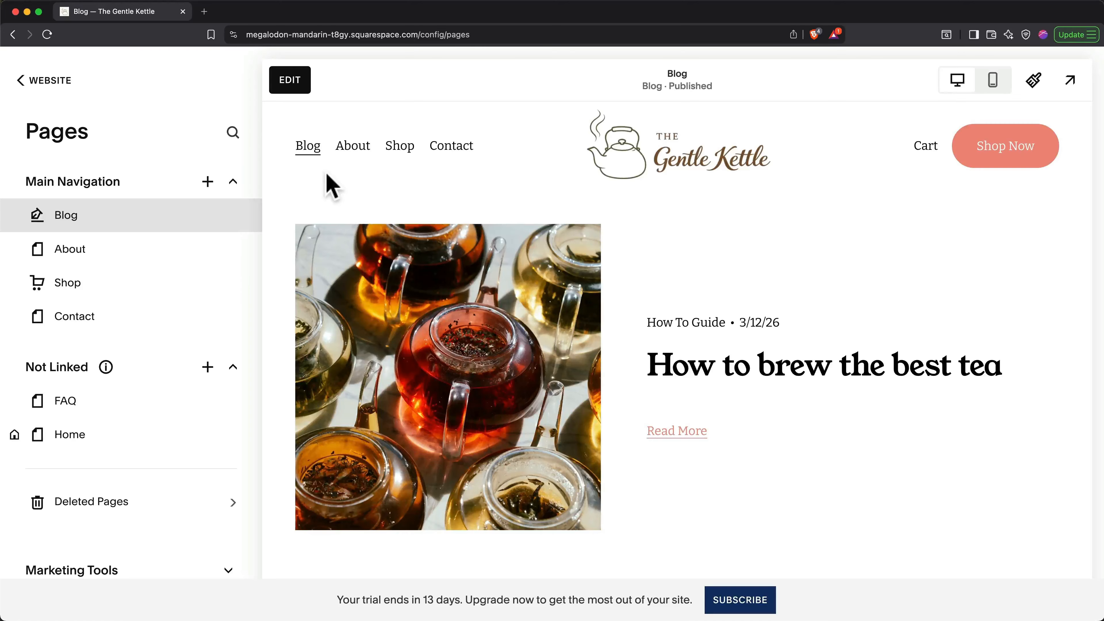
Step: From the Shop page's product list, add a new Physical product
{"action": "left_click", "coordinate": [94, 285]}
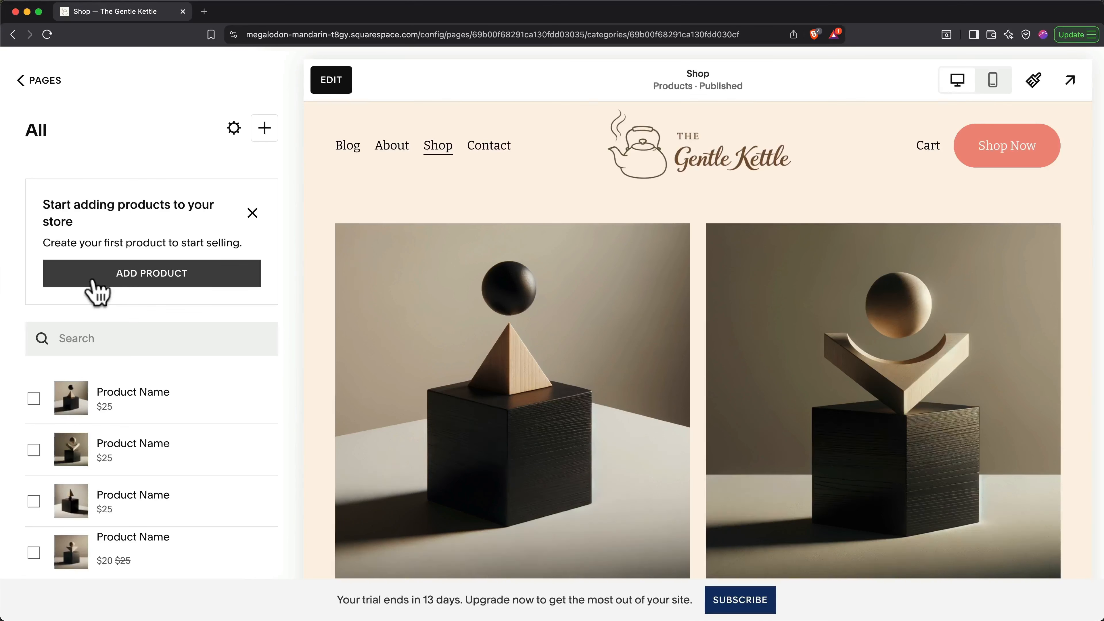
{"action": "left_click", "coordinate": [141, 280]}
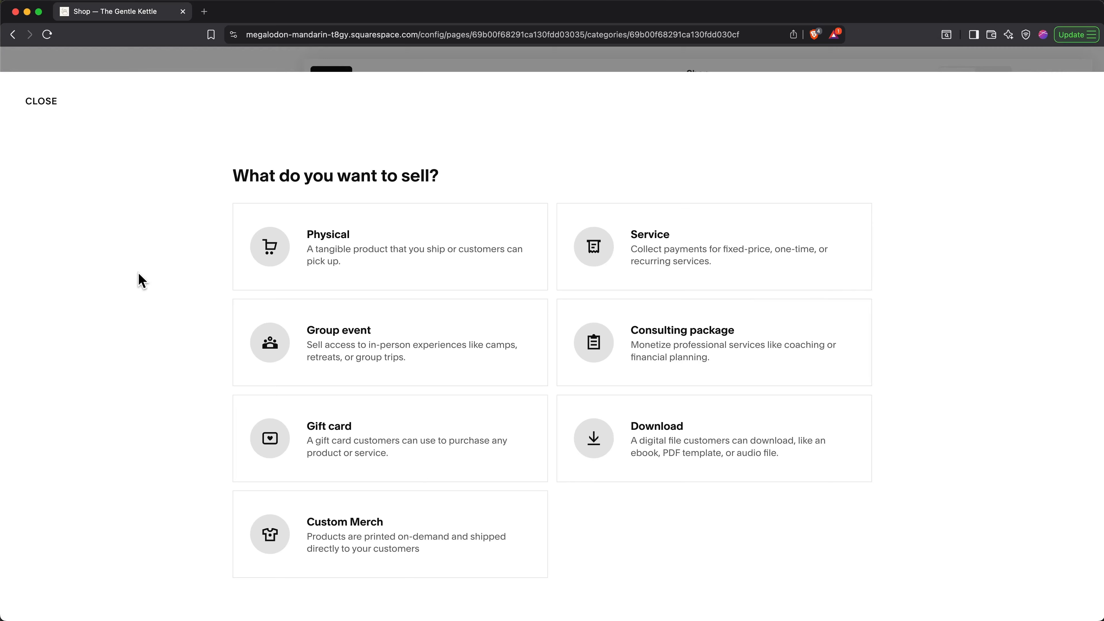
{"action": "left_click", "coordinate": [270, 257]}
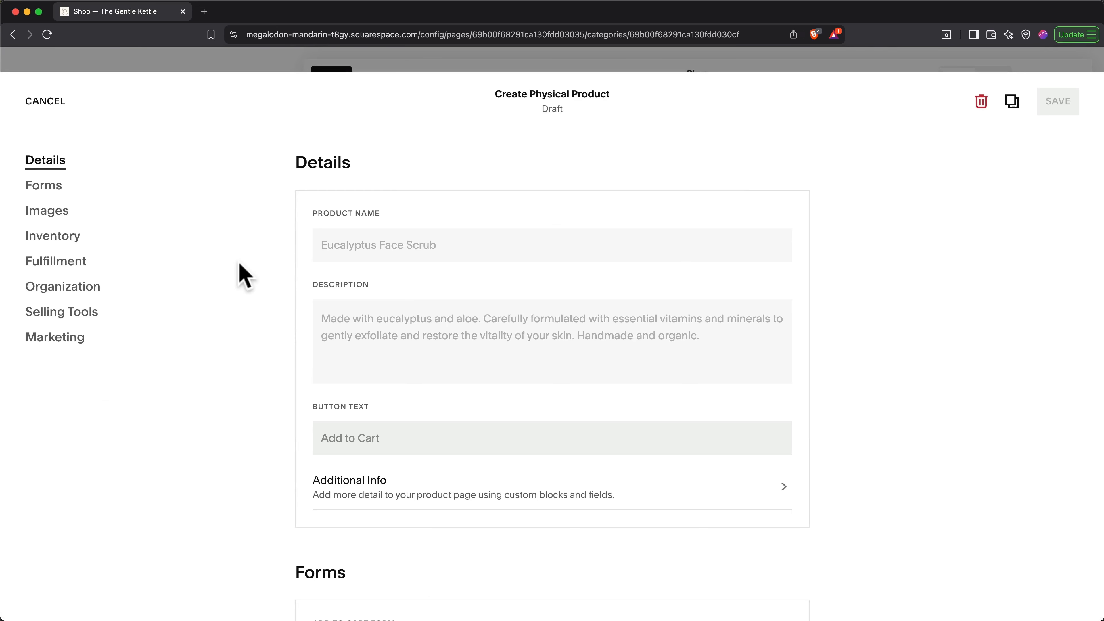
Step: Upload the three Madagascar Vanilla Tea images and move the tea-and-cup shot to first place
{"action": "left_click", "coordinate": [346, 331]}
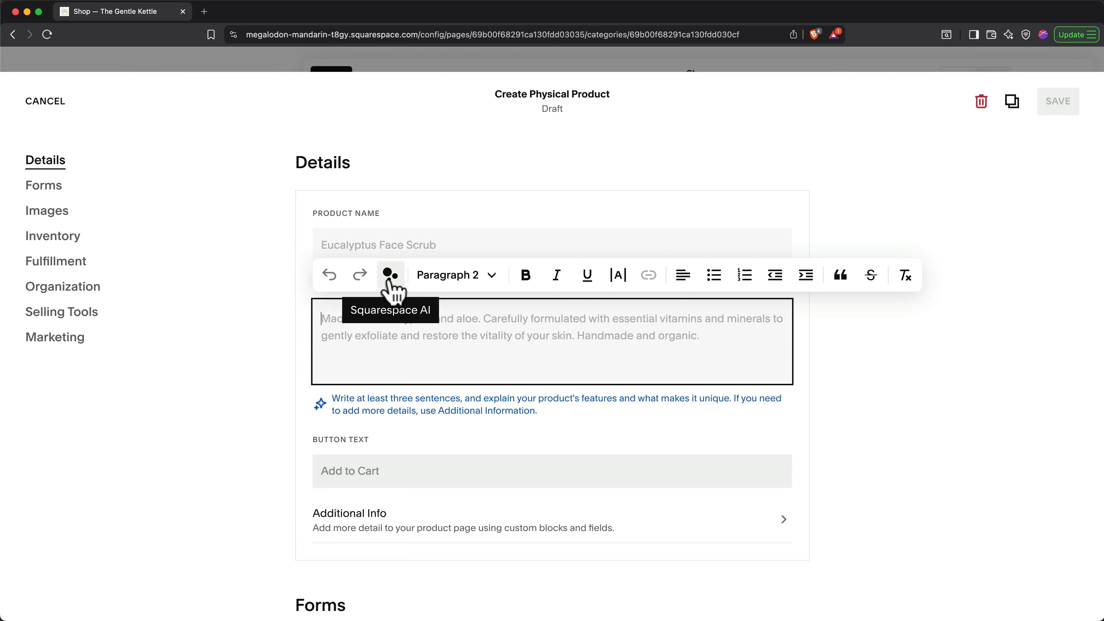
{"action": "left_click", "coordinate": [264, 363]}
{"action": "scroll", "coordinate": [304, 374], "scroll_direction": "down", "scroll_amount": 10}
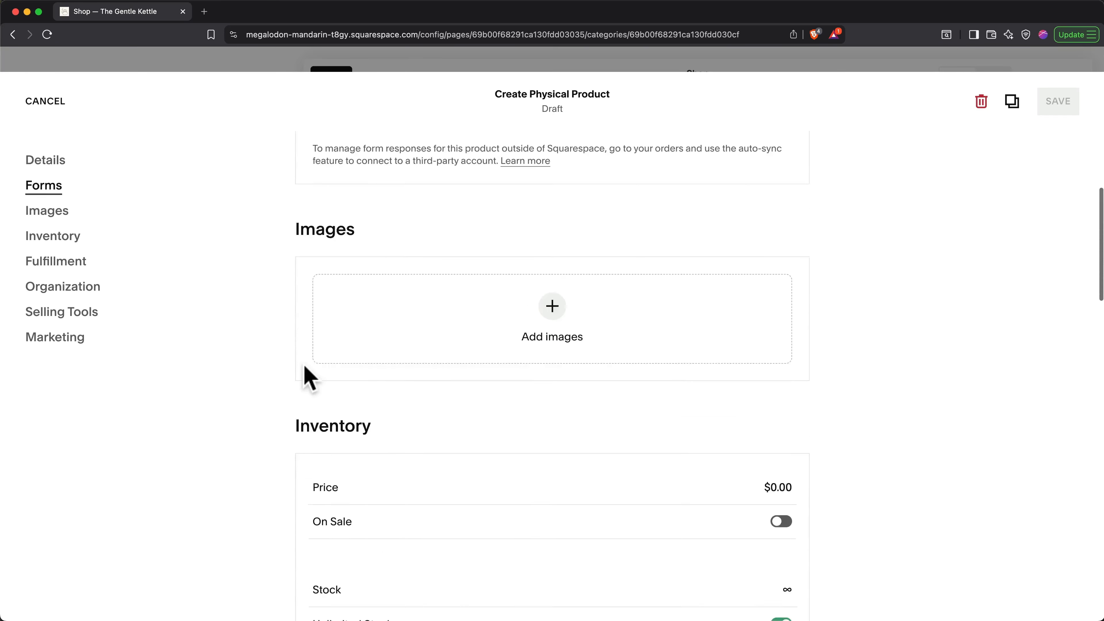
{"action": "scroll", "coordinate": [304, 367], "scroll_direction": "down", "scroll_amount": 2}
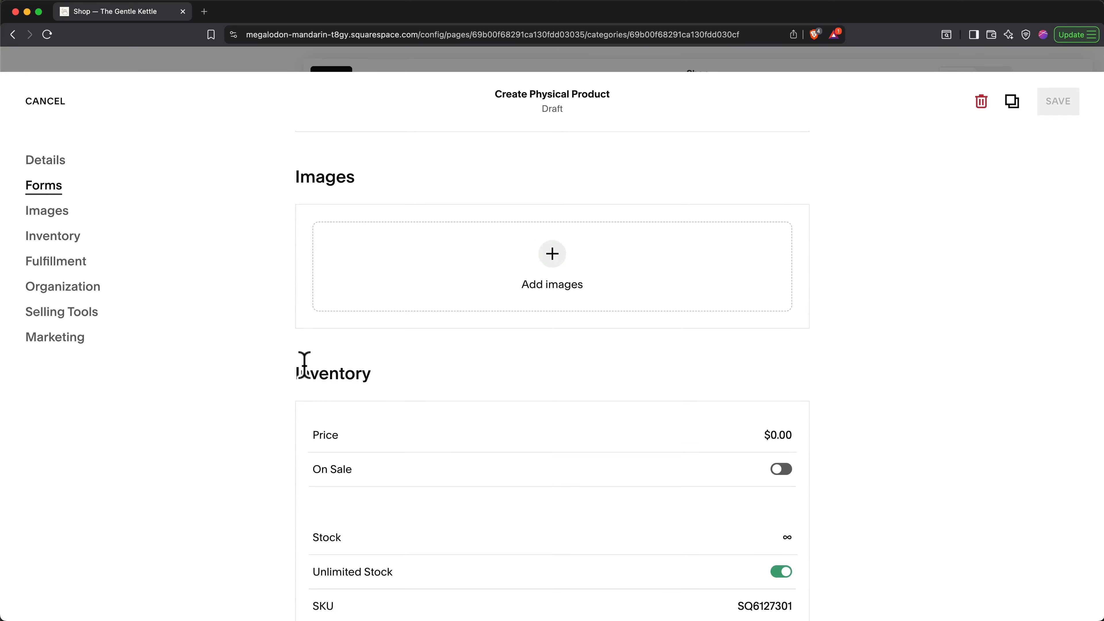
{"action": "left_click", "coordinate": [553, 260]}
{"action": "left_click", "coordinate": [593, 258]}
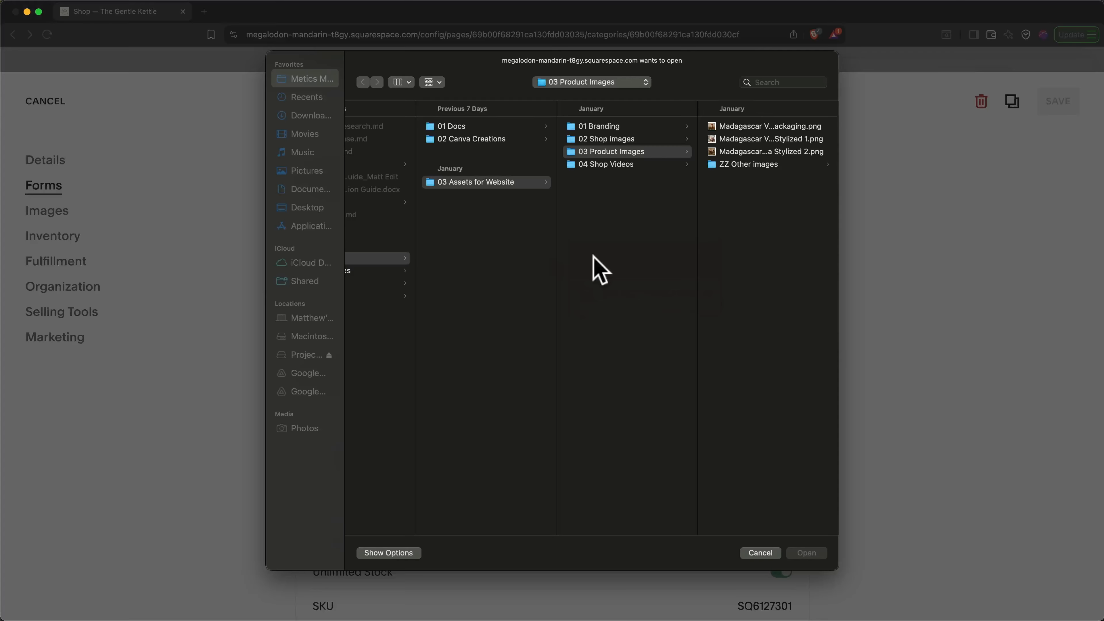
{"action": "left_click", "coordinate": [742, 127]}
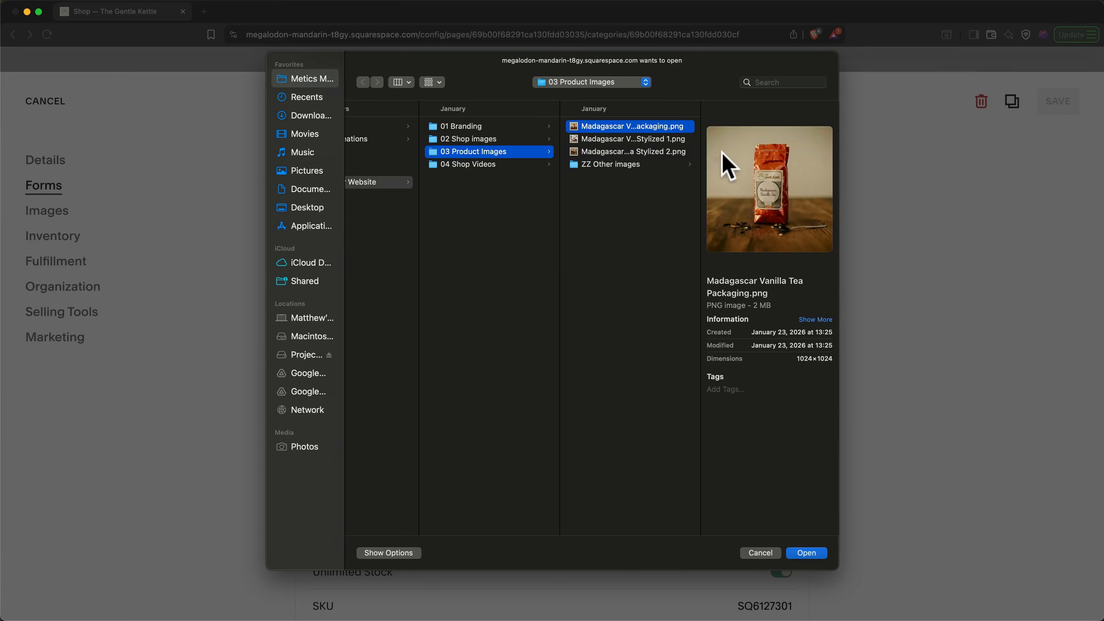
{"action": "left_click", "coordinate": [685, 152], "text": "shift"}
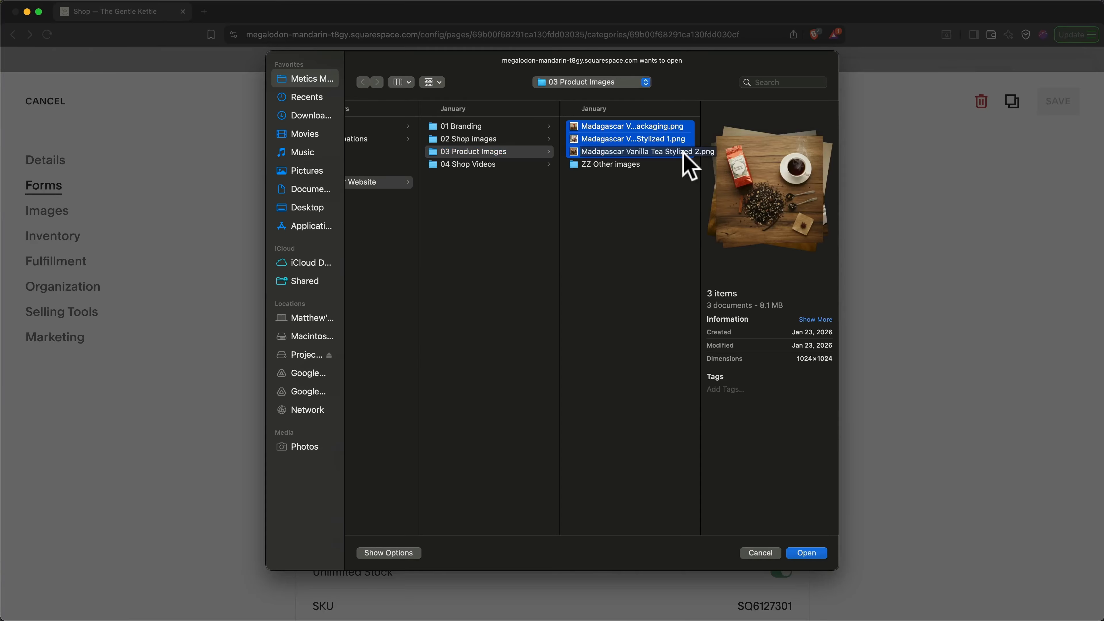
{"action": "key", "text": "Return"}
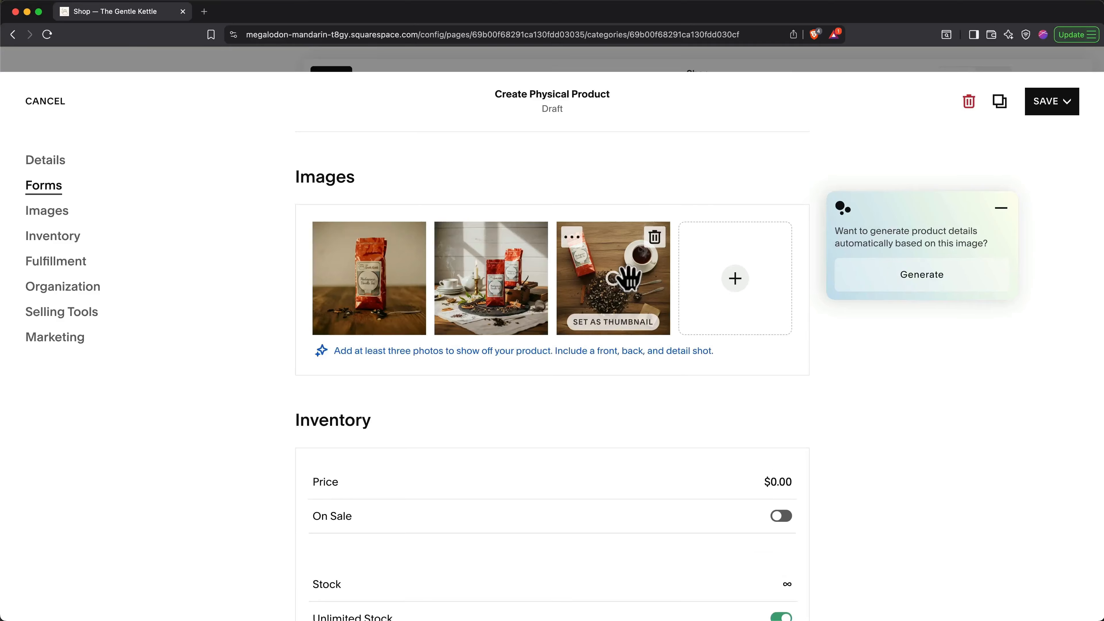
{"action": "left_click_drag", "start_coordinate": [629, 277], "coordinate": [348, 286]}
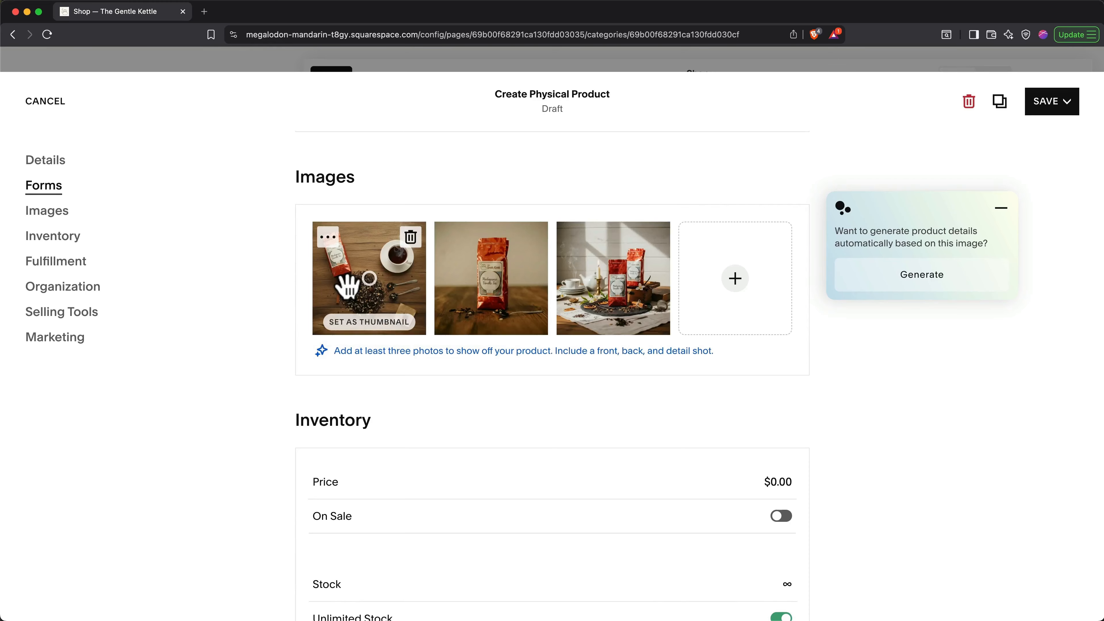
Step: Generate the tea's name, description and $18.00 price from the photo and a pasted loose-leaf tea description
{"action": "left_click", "coordinate": [888, 289]}
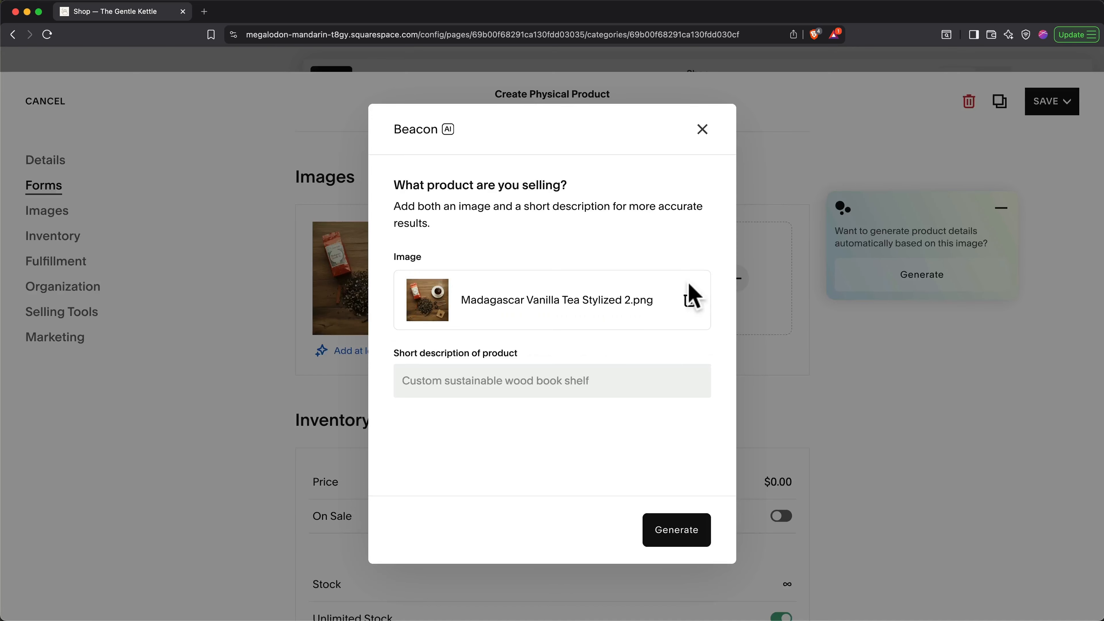
{"action": "left_click", "coordinate": [628, 378]}
{"action": "type", "text": "Madagascar Vanilla Tea - Loose Leaf - 12 oz"}
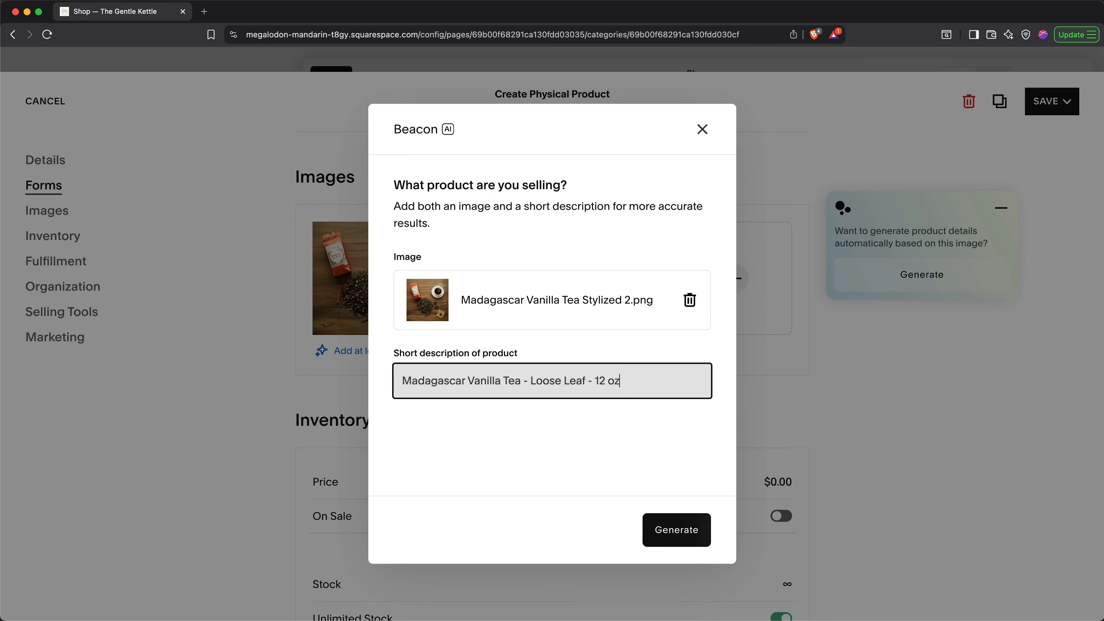
{"action": "left_click", "coordinate": [678, 533]}
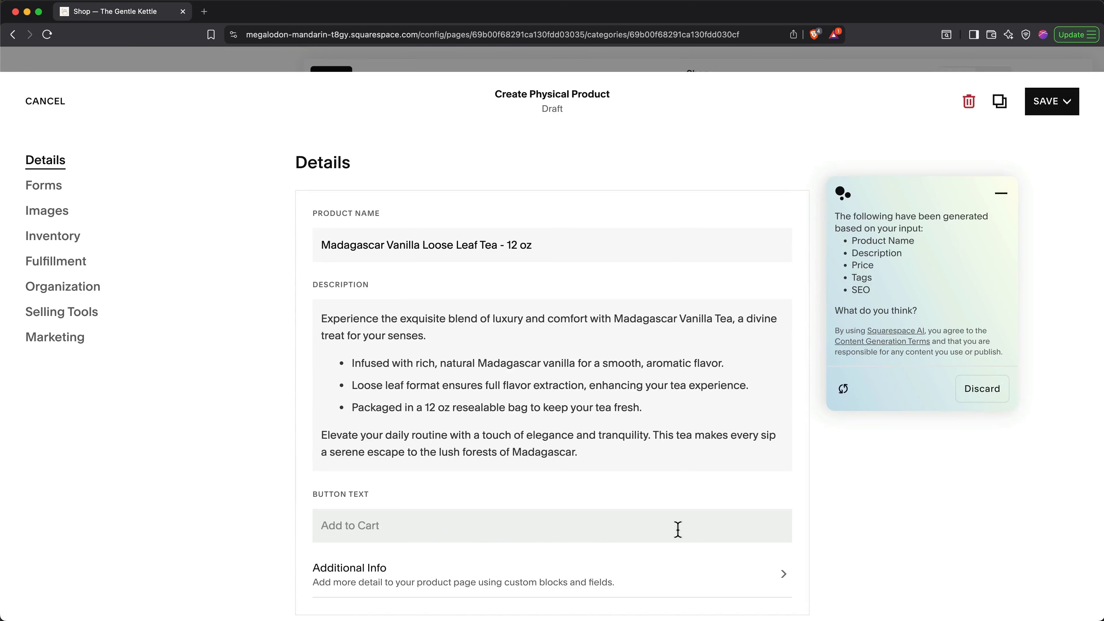
{"action": "scroll", "coordinate": [677, 528], "scroll_direction": "down", "scroll_amount": 5}
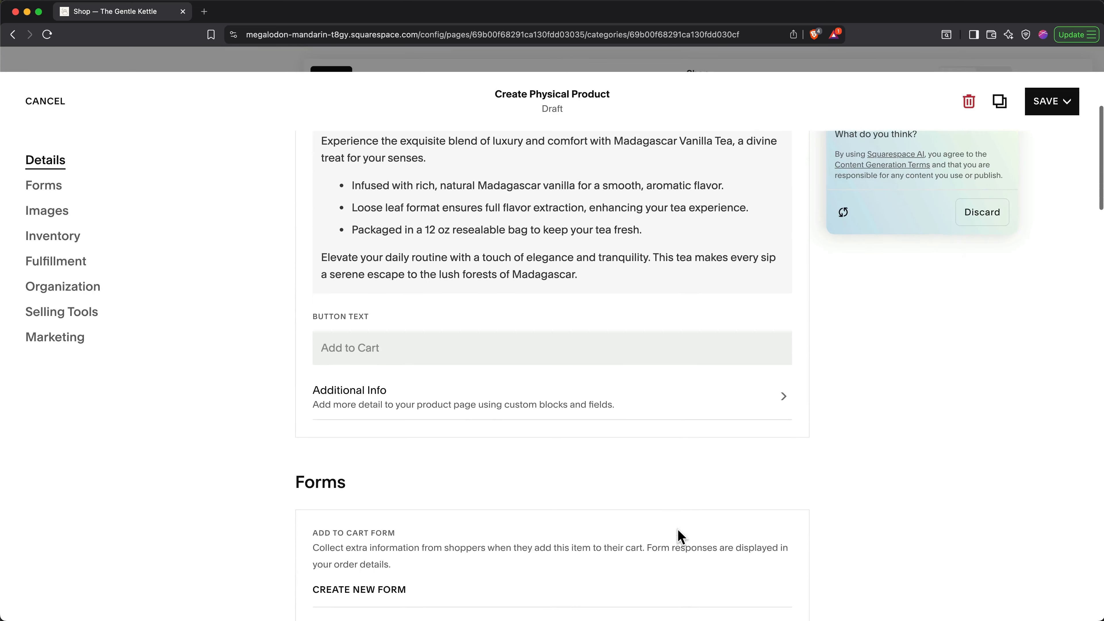
{"action": "scroll", "coordinate": [677, 528], "scroll_direction": "down", "scroll_amount": 5}
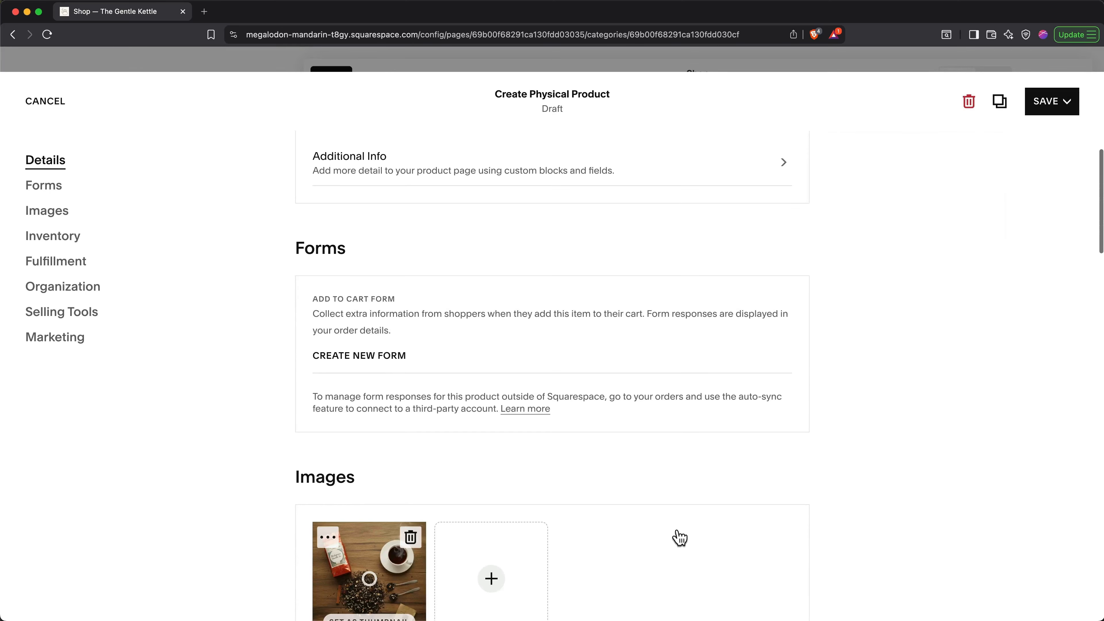
{"action": "scroll", "coordinate": [678, 538], "scroll_direction": "down", "scroll_amount": 5}
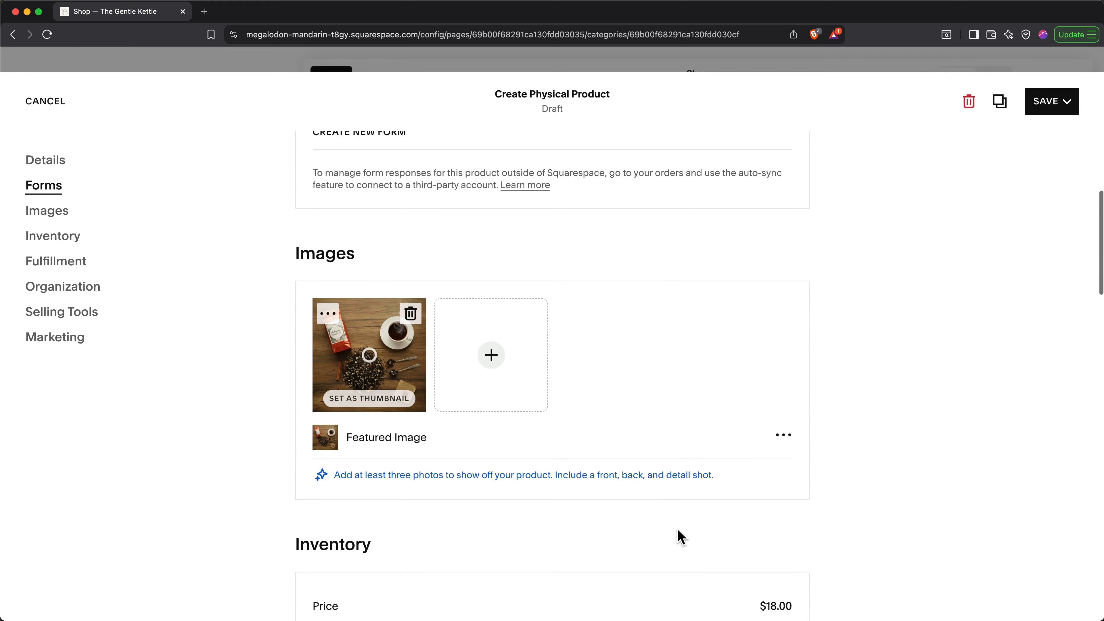
{"action": "scroll", "coordinate": [678, 529], "scroll_direction": "down", "scroll_amount": 6}
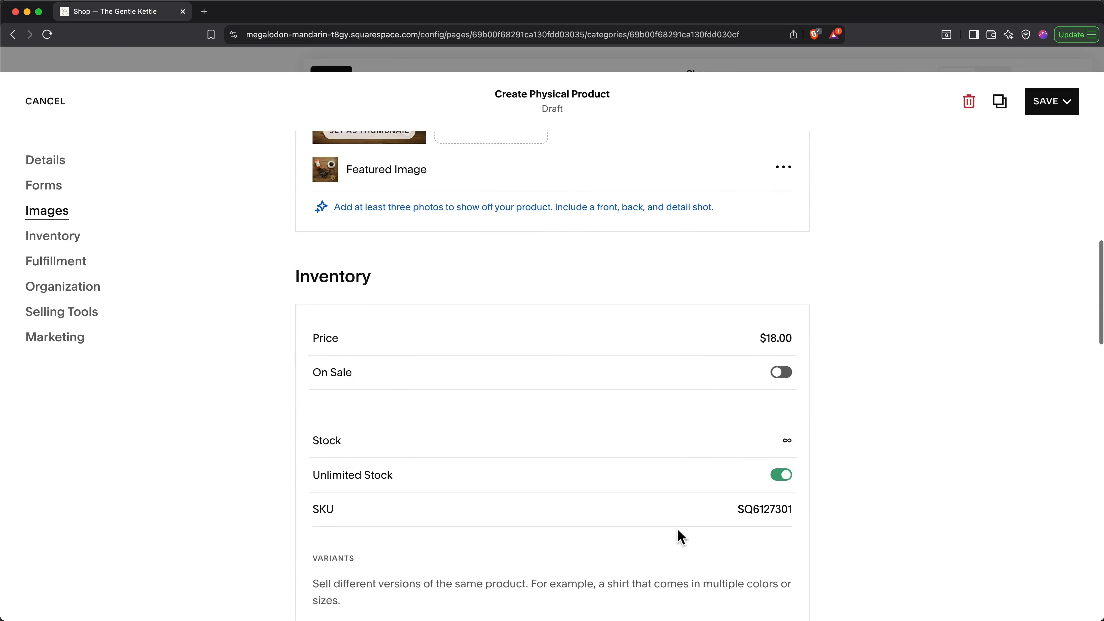
Step: Put the tea on sale at $16.00 instead of $18.00
{"action": "scroll", "coordinate": [677, 528], "scroll_direction": "down", "scroll_amount": 1}
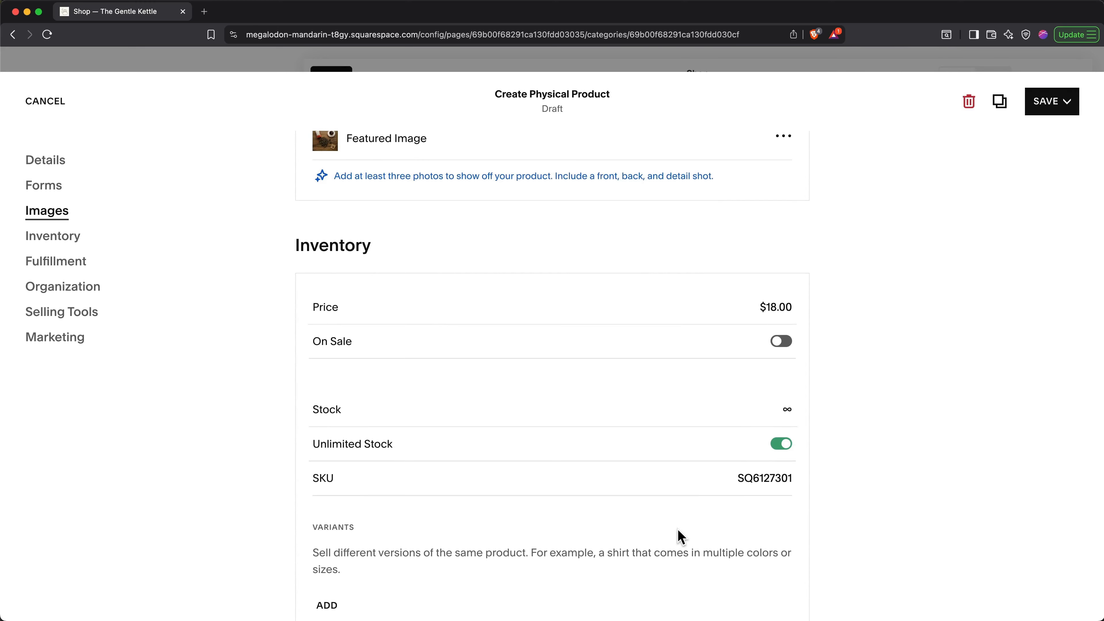
{"action": "left_click", "coordinate": [780, 343]}
{"action": "left_click", "coordinate": [786, 375]}
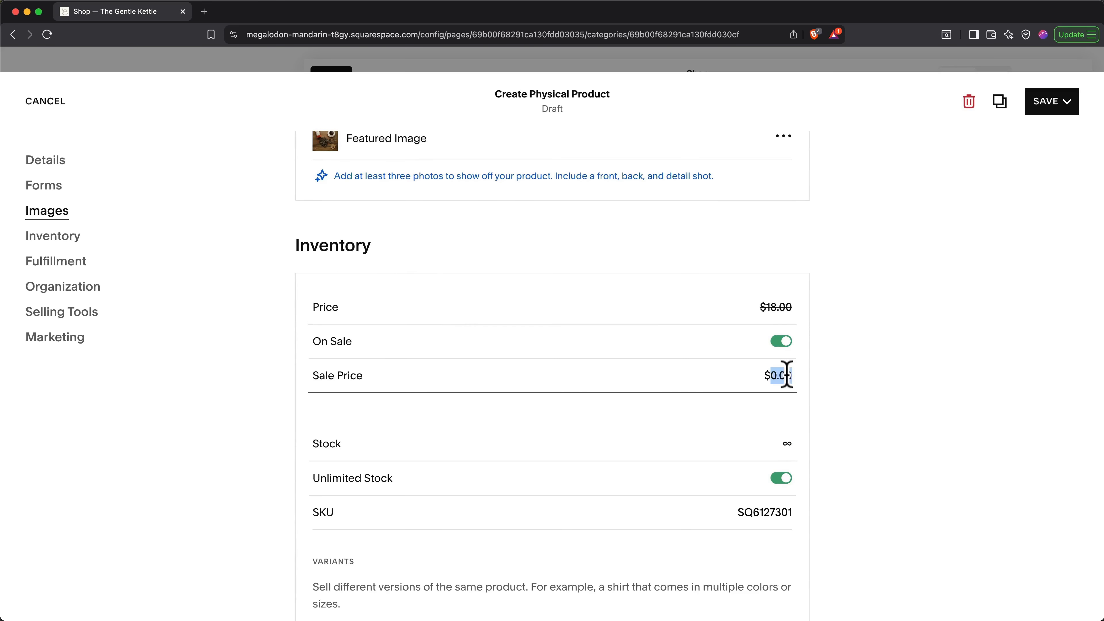
{"action": "type", "text": "16"}
{"action": "left_click", "coordinate": [868, 394]}
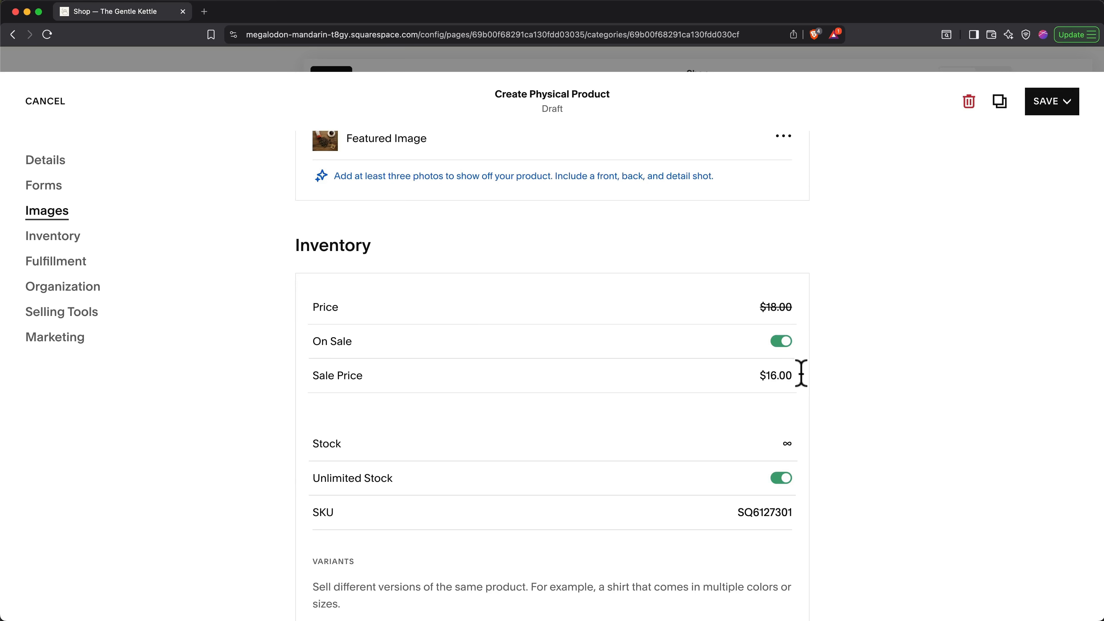
Step: Turn off unlimited stock and limit the tea's stock to 100 units
{"action": "left_click", "coordinate": [777, 481]}
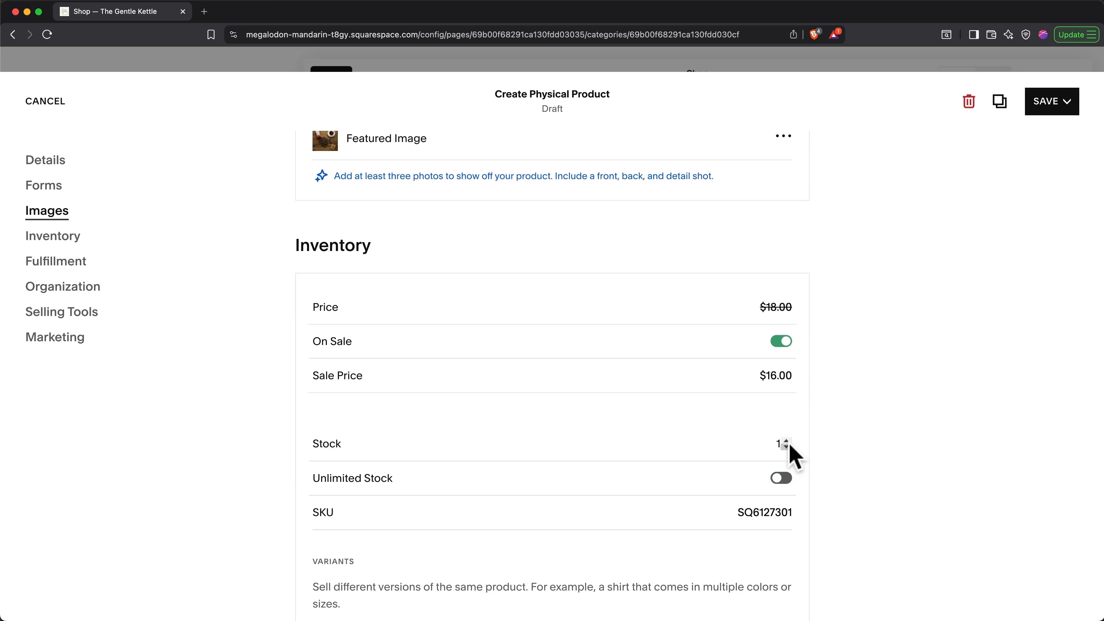
{"action": "left_click", "coordinate": [778, 442]}
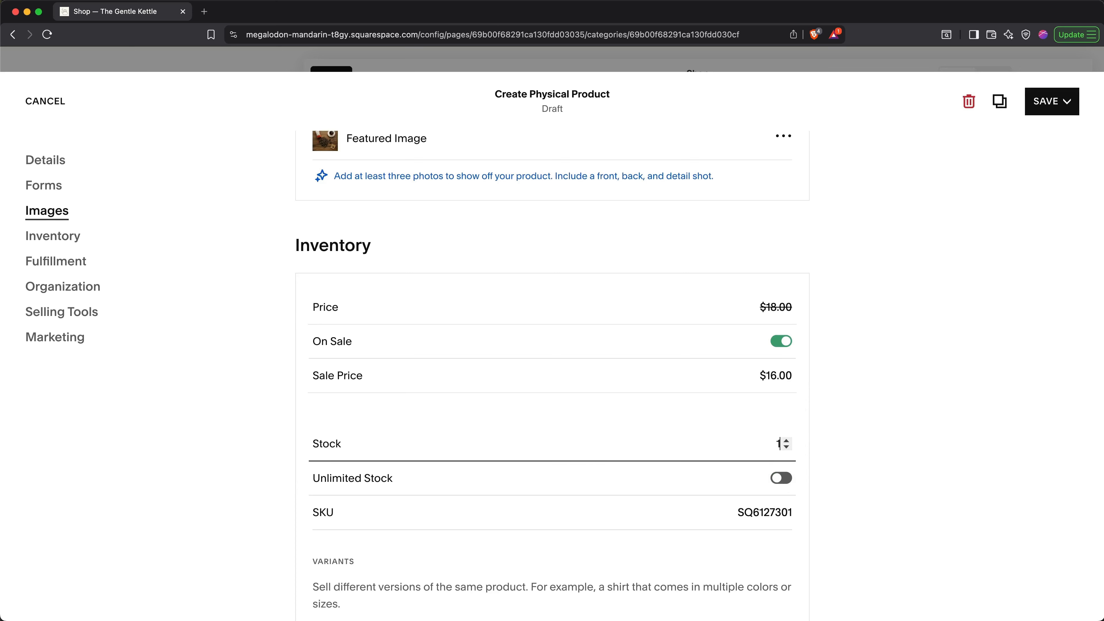
{"action": "type", "text": "100"}
{"action": "left_click", "coordinate": [830, 470]}
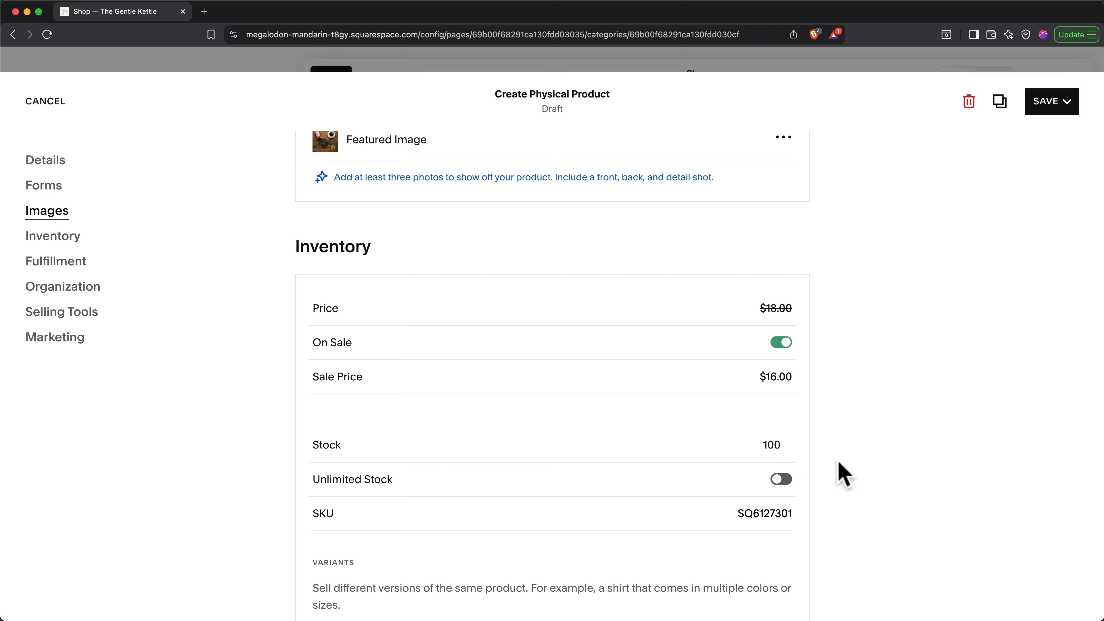
{"action": "left_click", "coordinate": [1042, 105]}
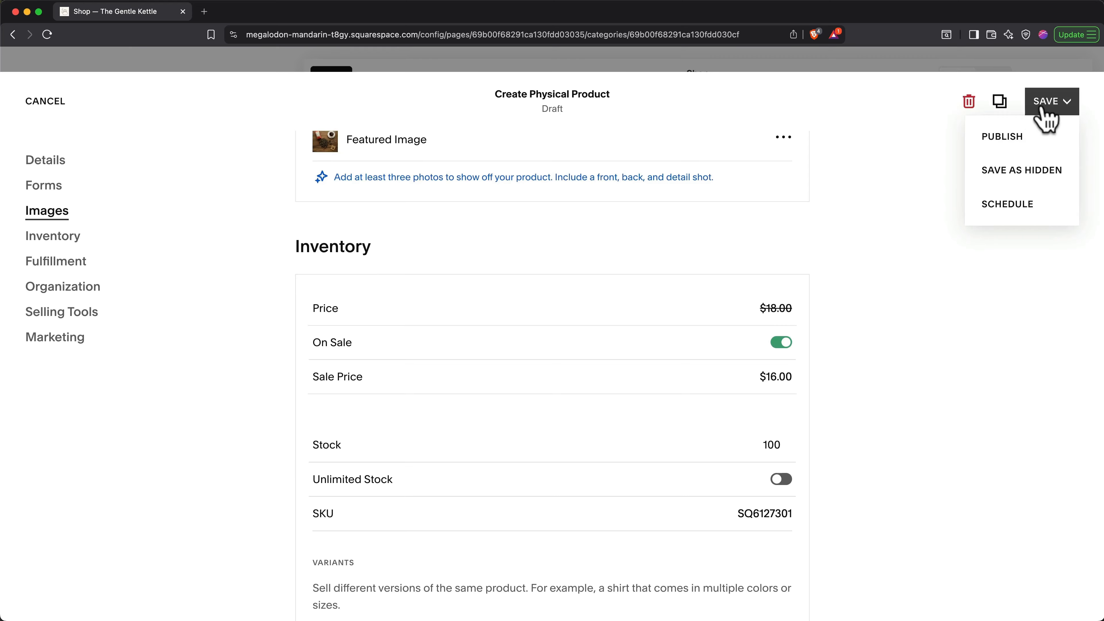
Step: Publish the vanilla tea product to the Shop, then go back to the main menu and open Settings
{"action": "left_click", "coordinate": [1052, 138]}
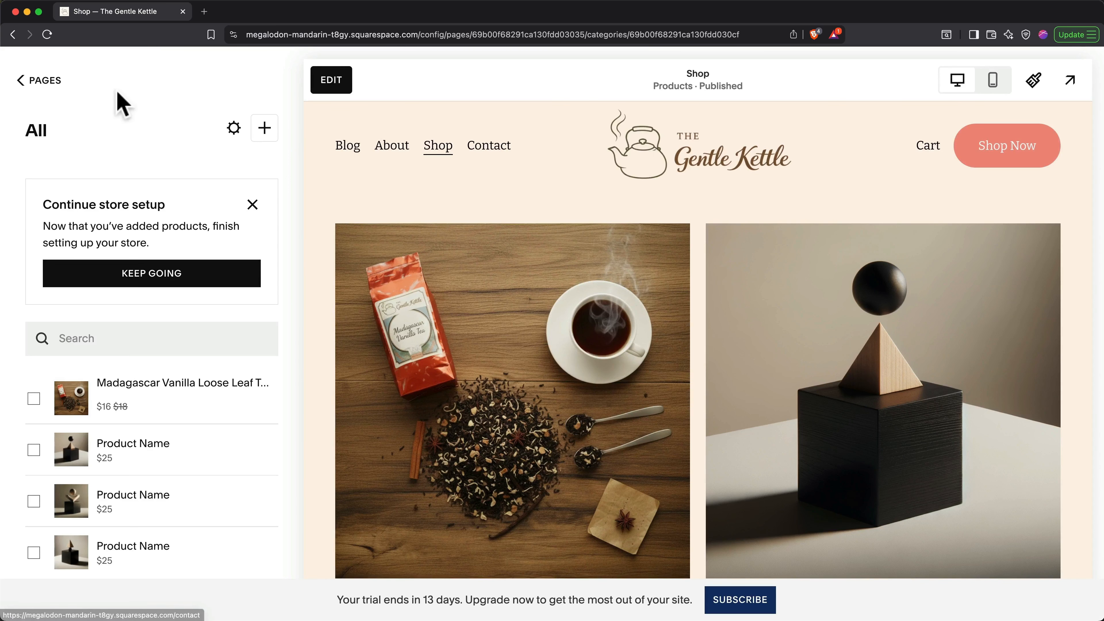
{"action": "left_click", "coordinate": [61, 83]}
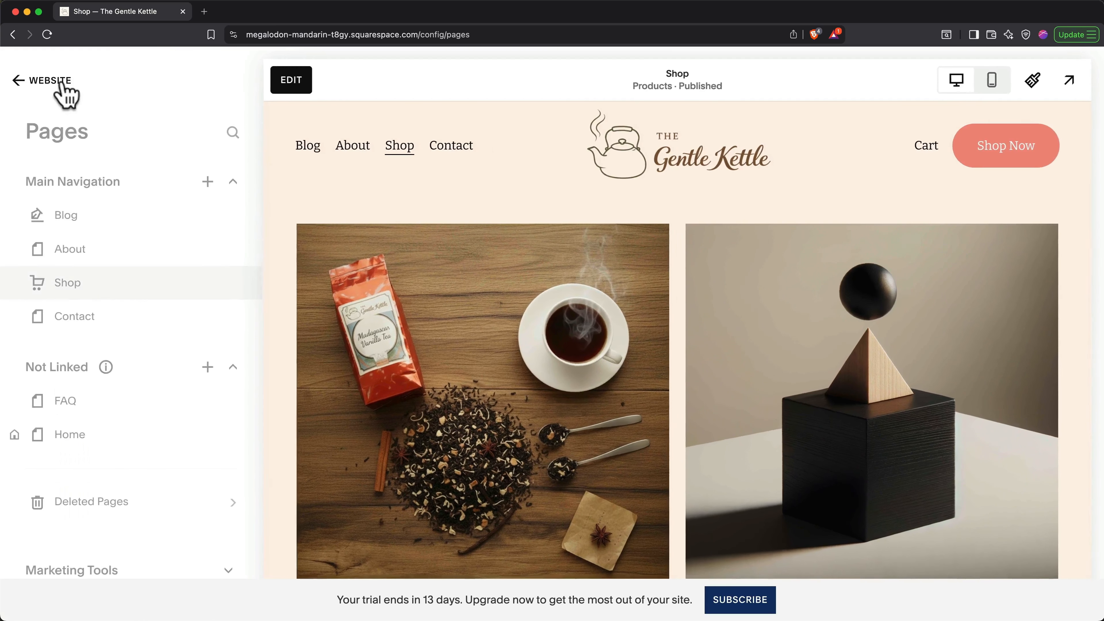
{"action": "left_click", "coordinate": [61, 82]}
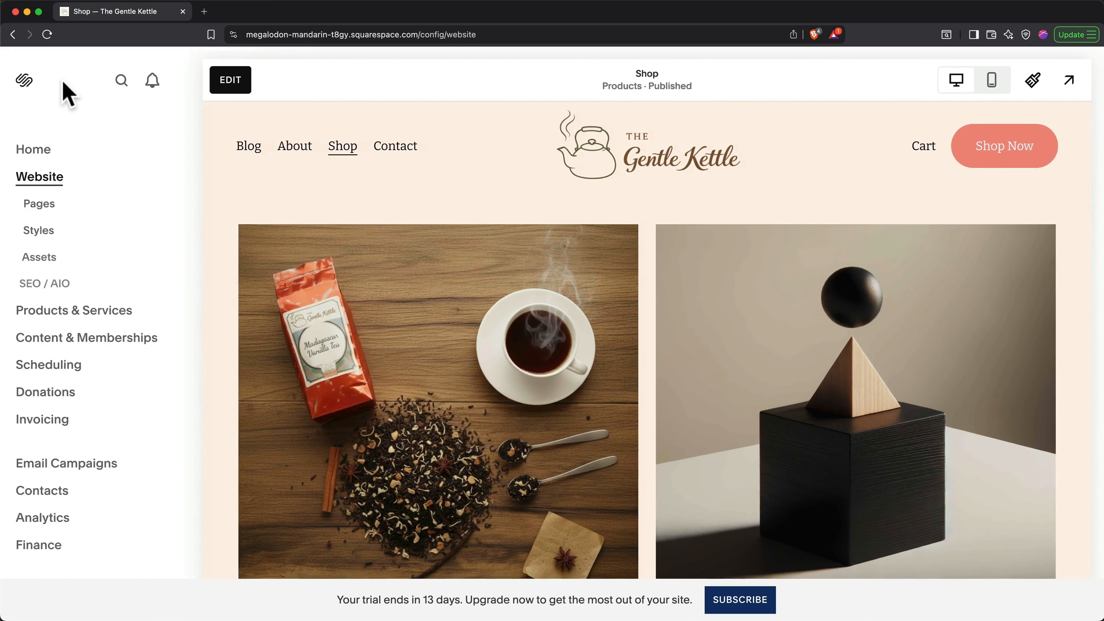
{"action": "scroll", "coordinate": [67, 91], "scroll_direction": "down", "scroll_amount": 3}
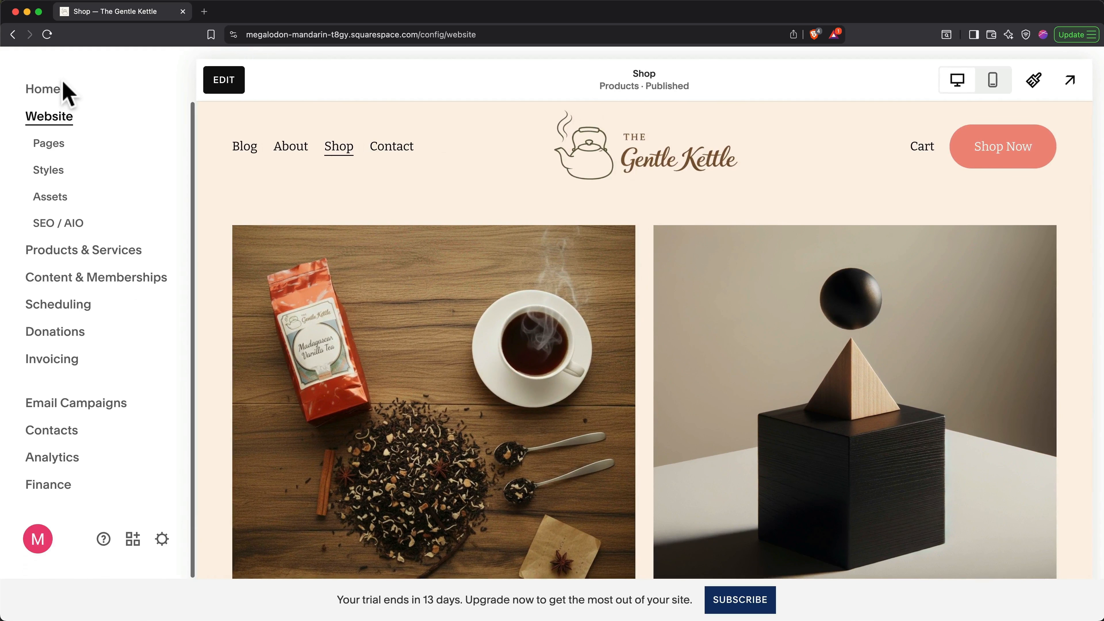
{"action": "left_click", "coordinate": [162, 539]}
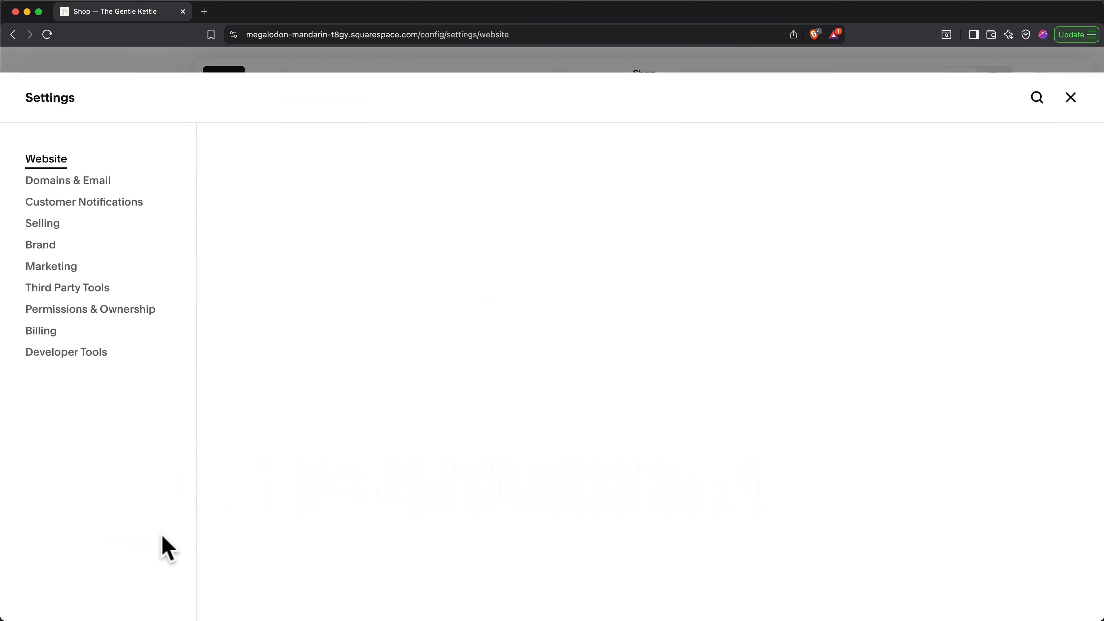
Step: Look through the Selling settings, then close Settings to return to the Shop page preview
{"action": "left_click", "coordinate": [49, 233]}
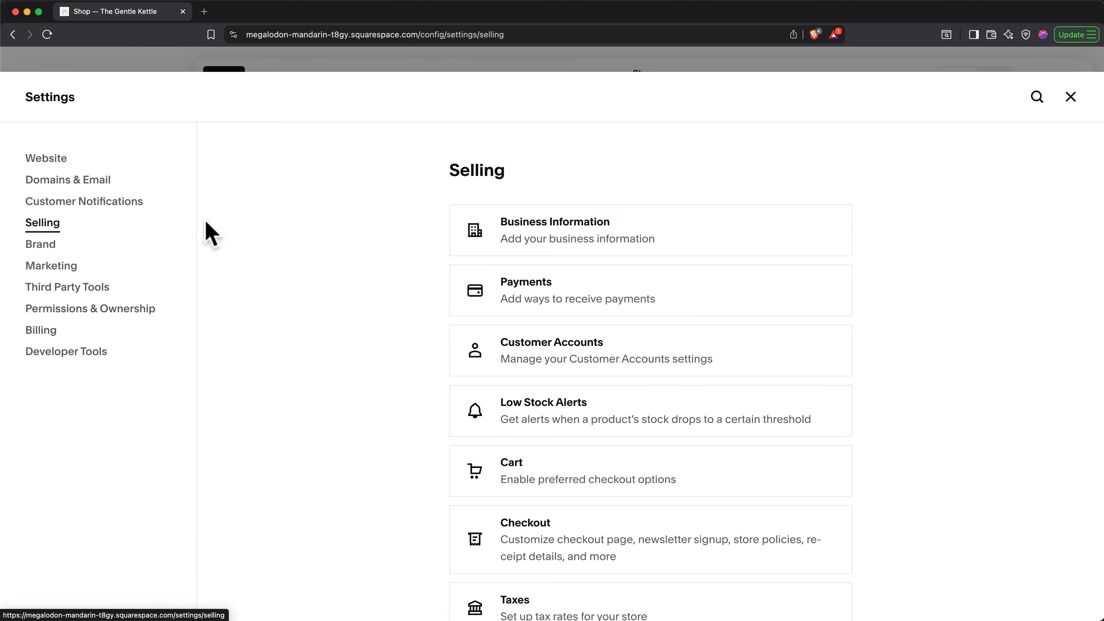
{"action": "scroll", "coordinate": [469, 296], "scroll_direction": "down", "scroll_amount": 5}
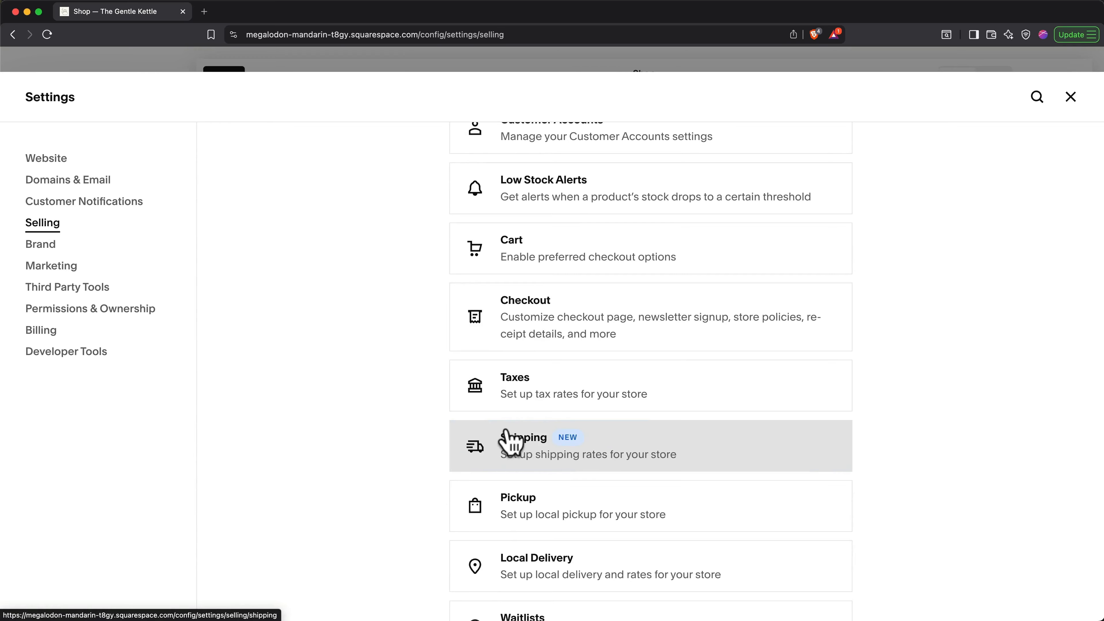
{"action": "scroll", "coordinate": [511, 439], "scroll_direction": "down", "scroll_amount": 3}
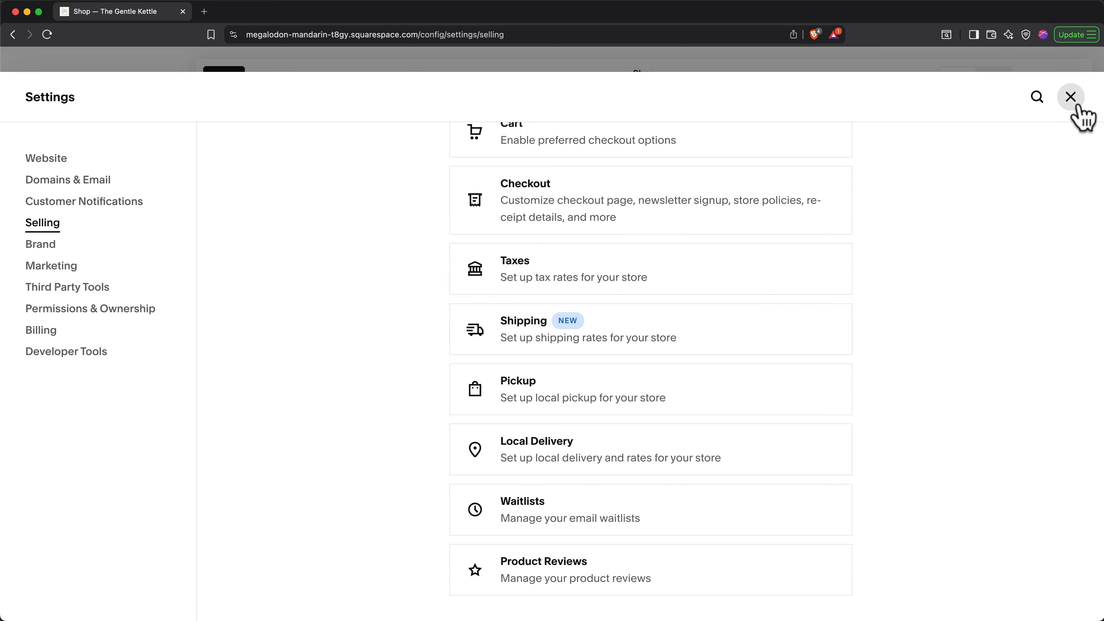
{"action": "left_click", "coordinate": [1070, 97]}
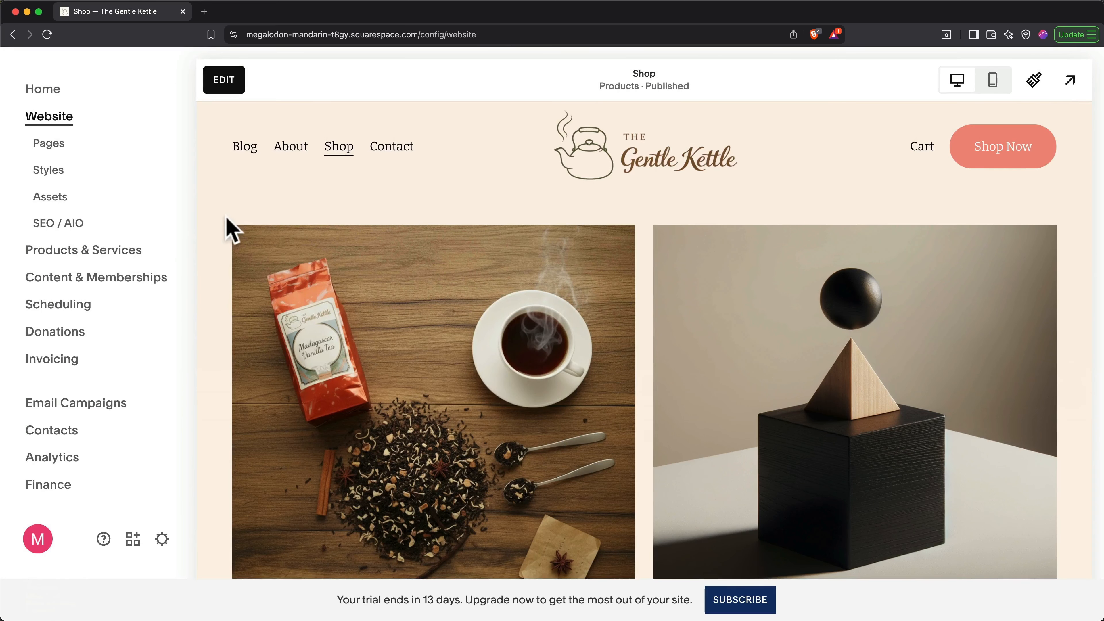
Step: Check the empty Orders and Discounts pages under Products & Services, then show the Products list
{"action": "left_click", "coordinate": [136, 252]}
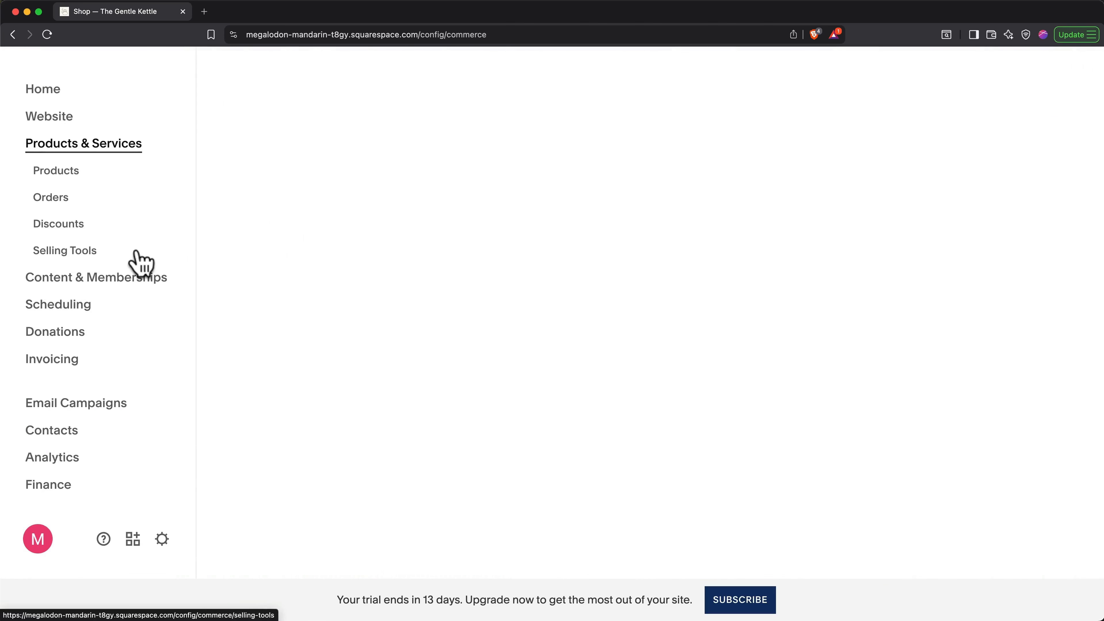
{"action": "left_click", "coordinate": [52, 197]}
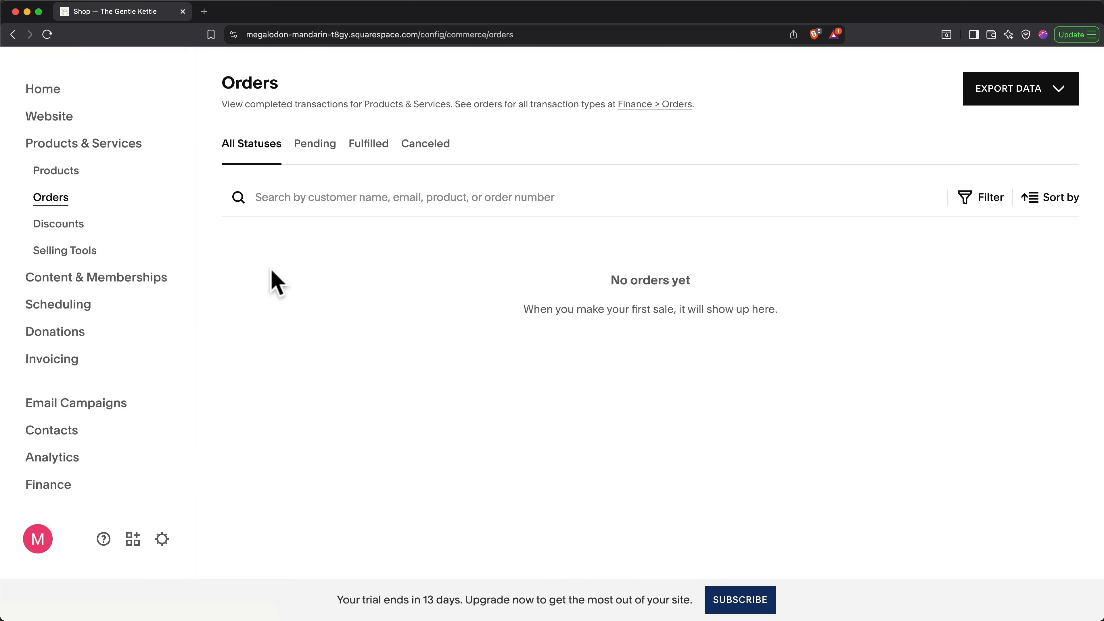
{"action": "left_click", "coordinate": [79, 231]}
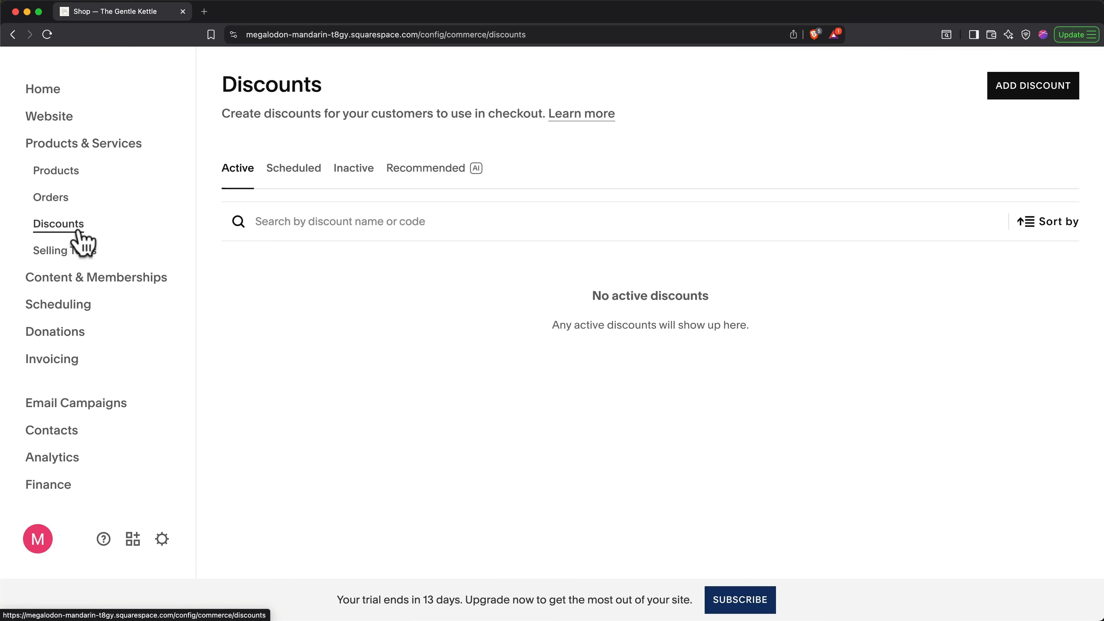
{"action": "left_click", "coordinate": [78, 177]}
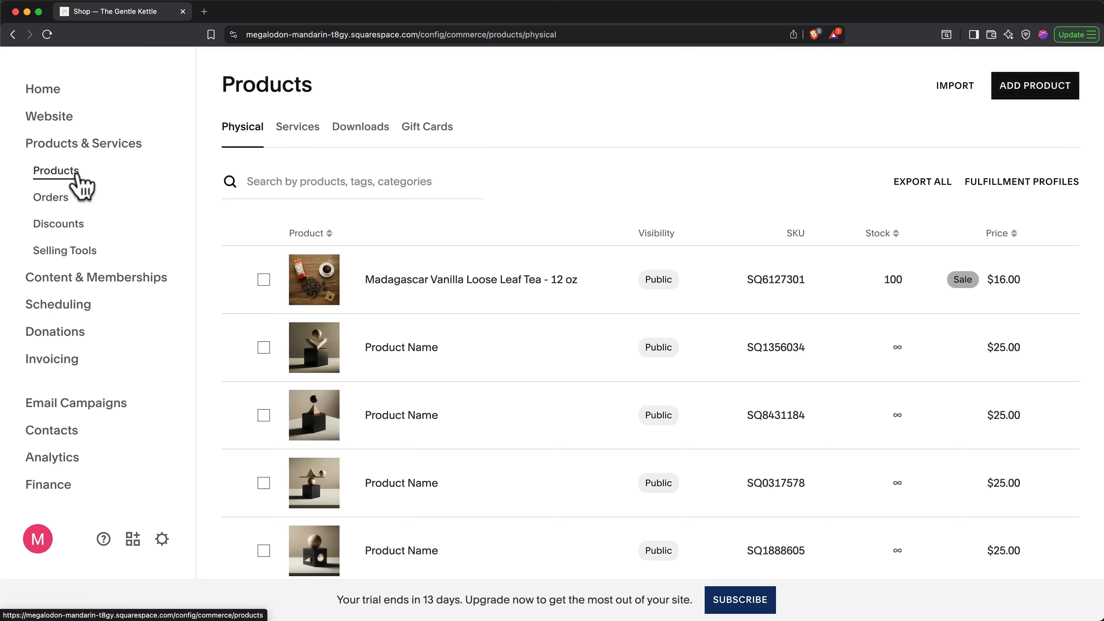
Step: Select the six placeholder Product Name items and permanently delete them
{"action": "left_click", "coordinate": [263, 347]}
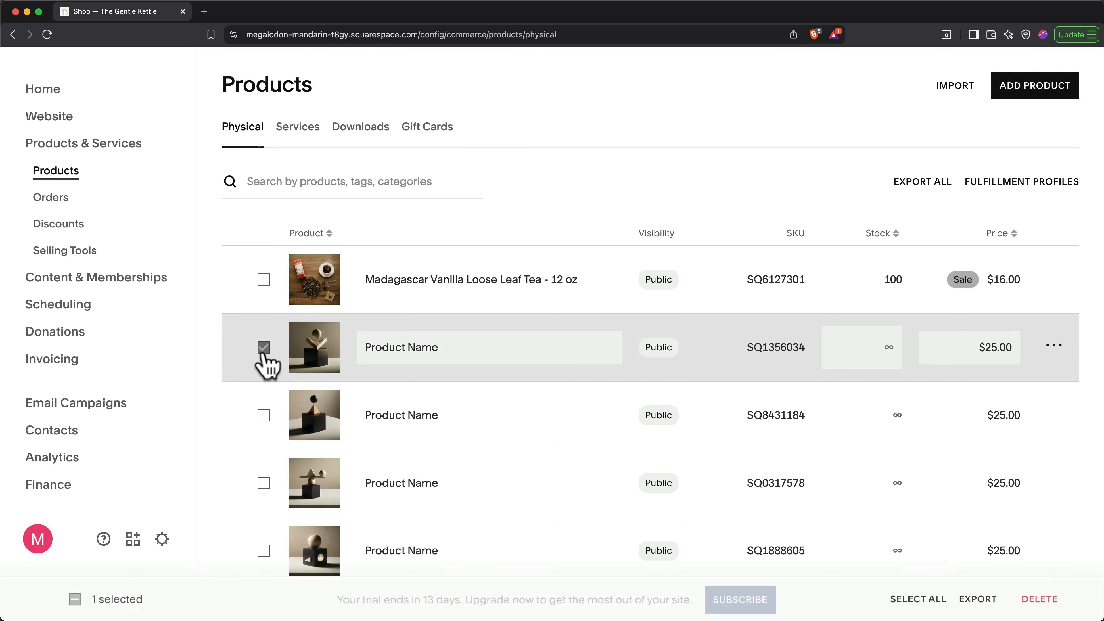
{"action": "left_click", "coordinate": [263, 415]}
{"action": "scroll", "coordinate": [264, 418], "scroll_direction": "down", "scroll_amount": 3}
{"action": "left_click", "coordinate": [264, 408]}
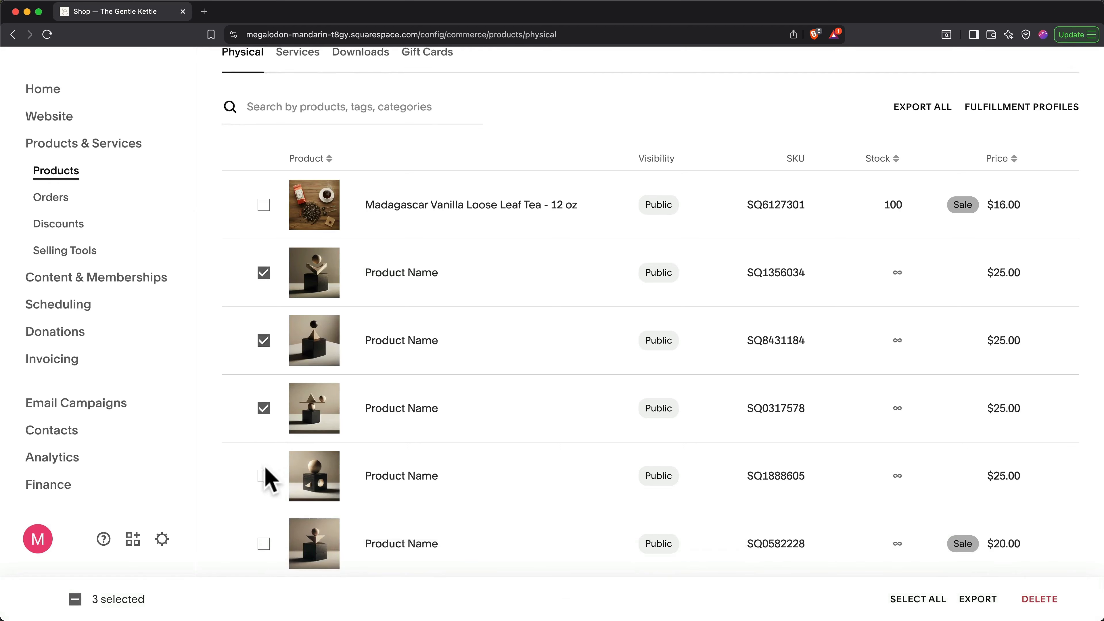
{"action": "left_click", "coordinate": [263, 475]}
{"action": "scroll", "coordinate": [264, 478], "scroll_direction": "down", "scroll_amount": 3}
{"action": "left_click", "coordinate": [264, 445]}
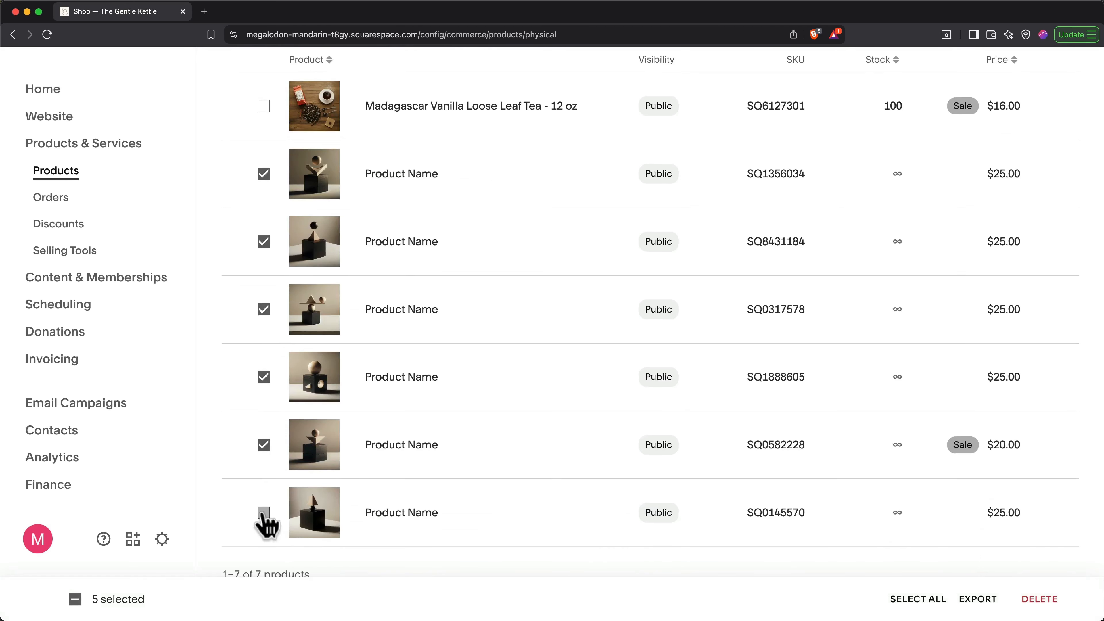
{"action": "left_click", "coordinate": [263, 513]}
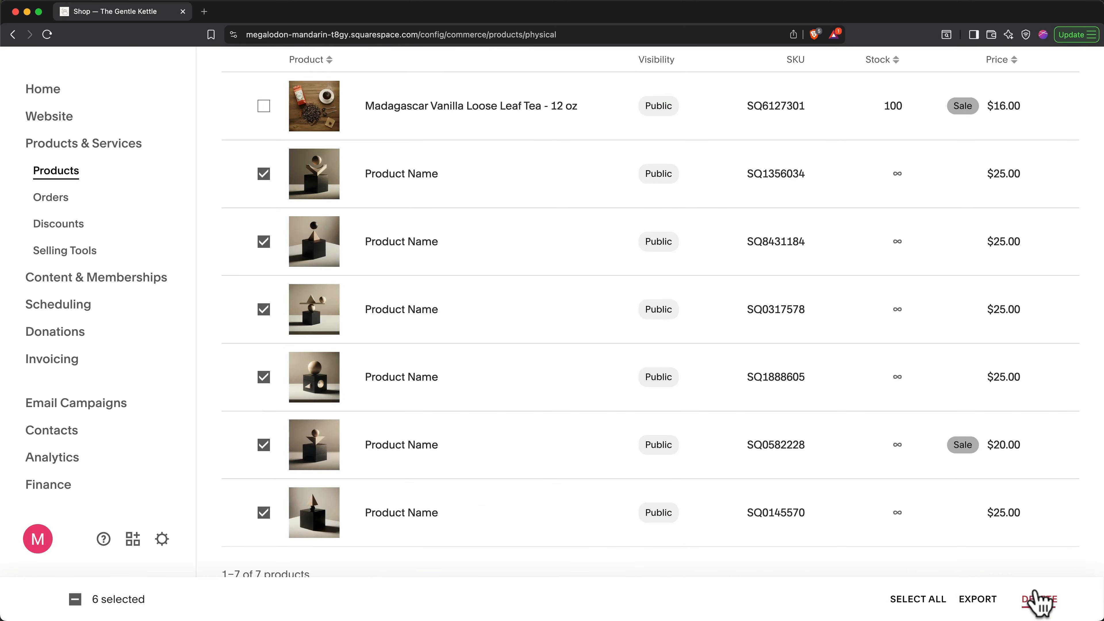
{"action": "left_click", "coordinate": [1038, 599]}
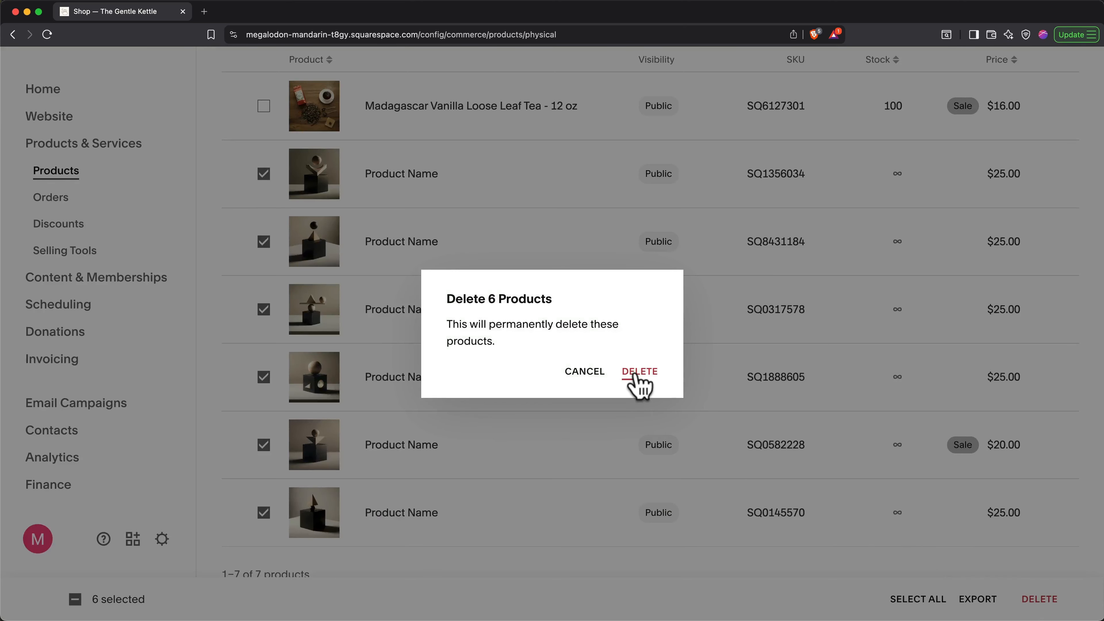
{"action": "left_click", "coordinate": [637, 372]}
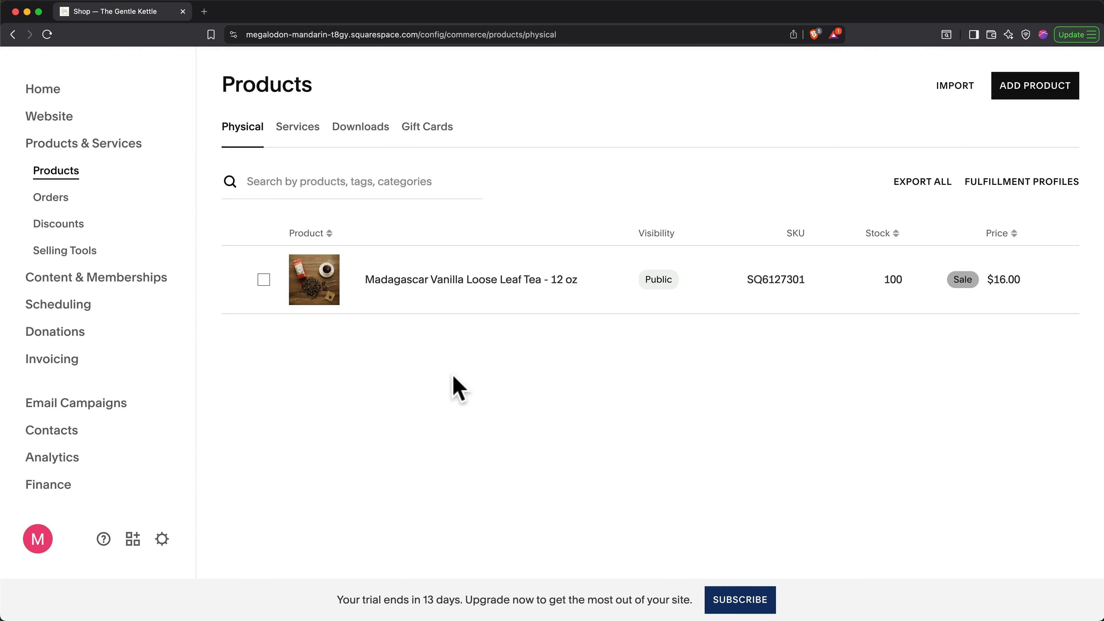
Step: Have Beacon AI generate search metadata for all pages from SEO / AIO Optimize, and save it
{"action": "left_click", "coordinate": [61, 121]}
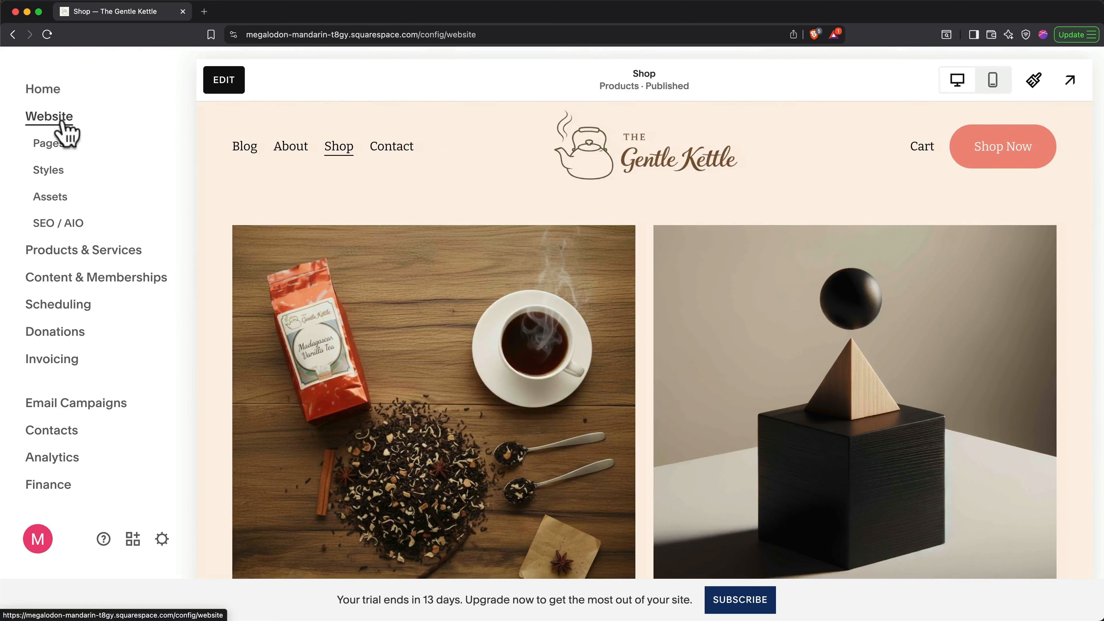
{"action": "left_click", "coordinate": [69, 232]}
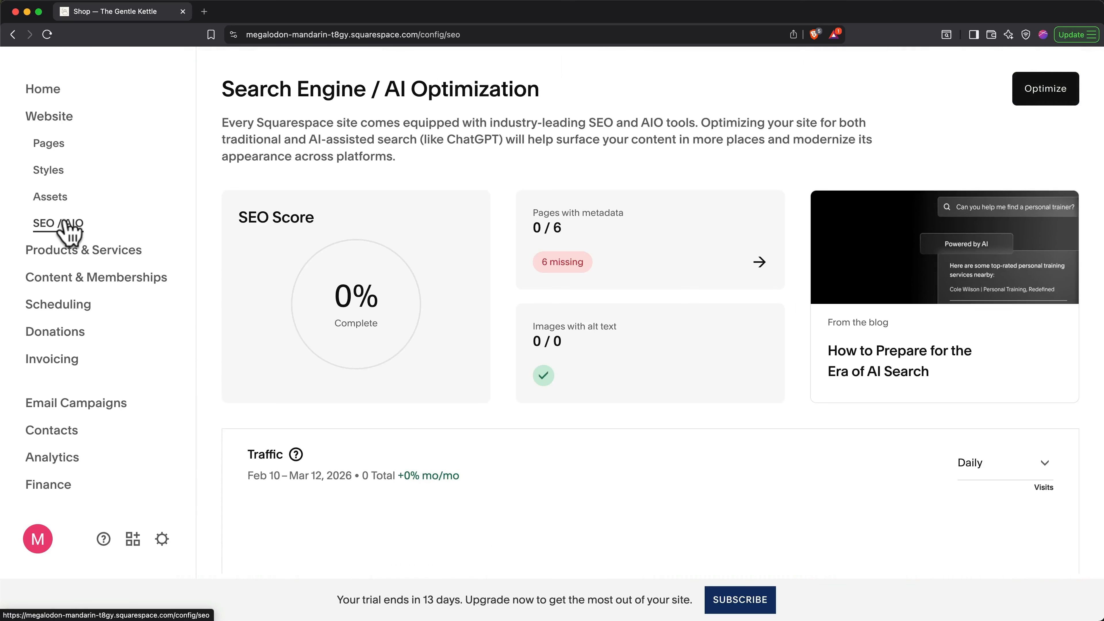
{"action": "left_click", "coordinate": [1027, 108]}
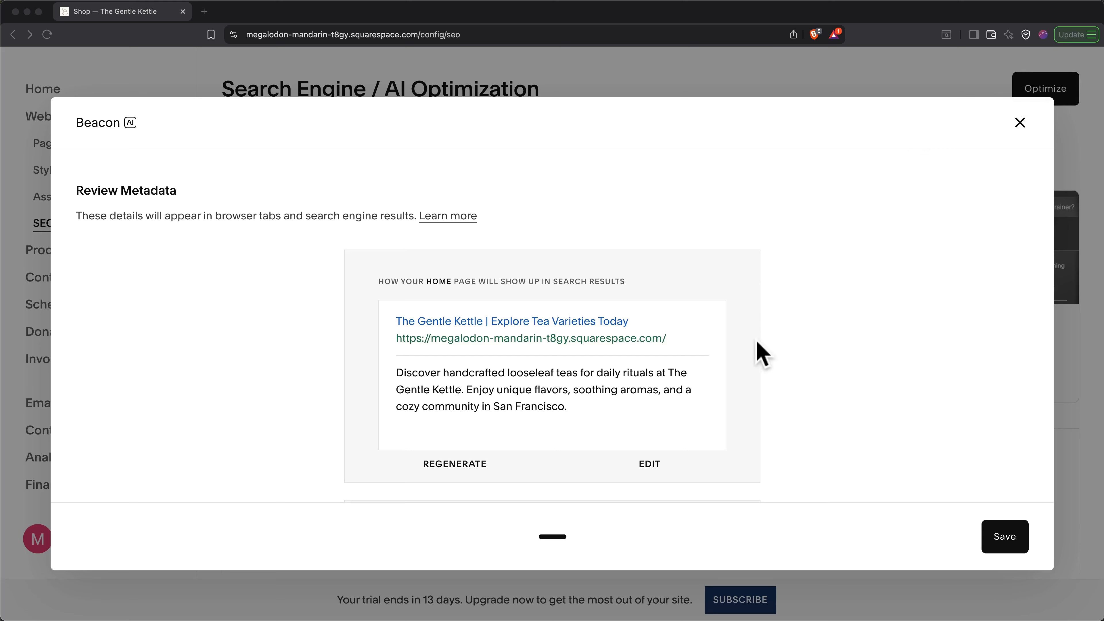
{"action": "scroll", "coordinate": [757, 347], "scroll_direction": "down", "scroll_amount": 8}
{"action": "scroll", "coordinate": [761, 354], "scroll_direction": "down", "scroll_amount": 10}
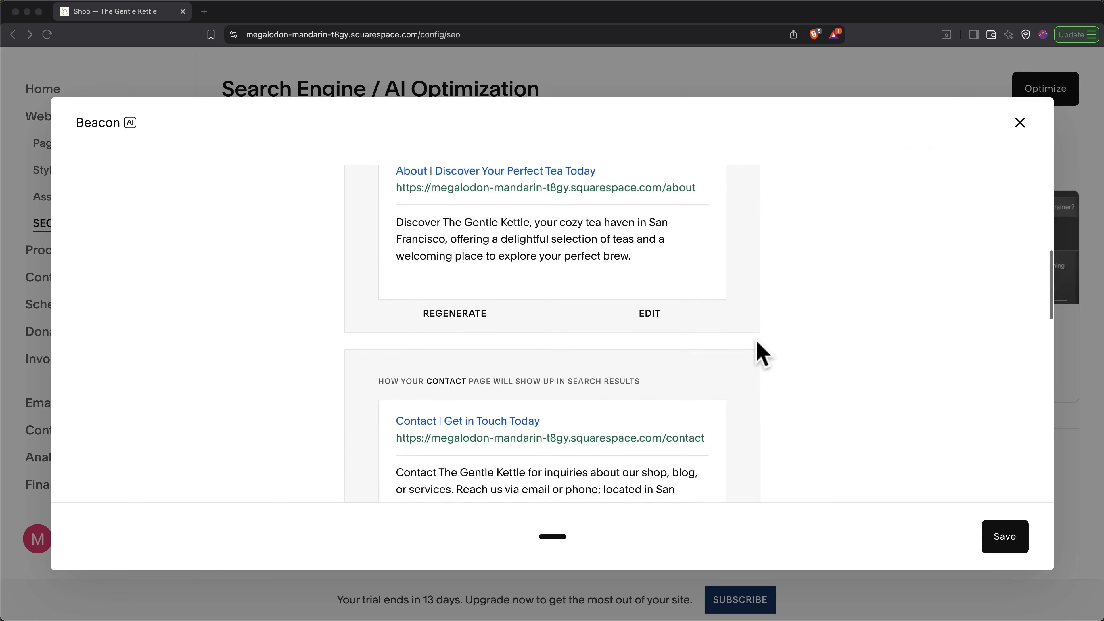
{"action": "scroll", "coordinate": [762, 354], "scroll_direction": "down", "scroll_amount": 8}
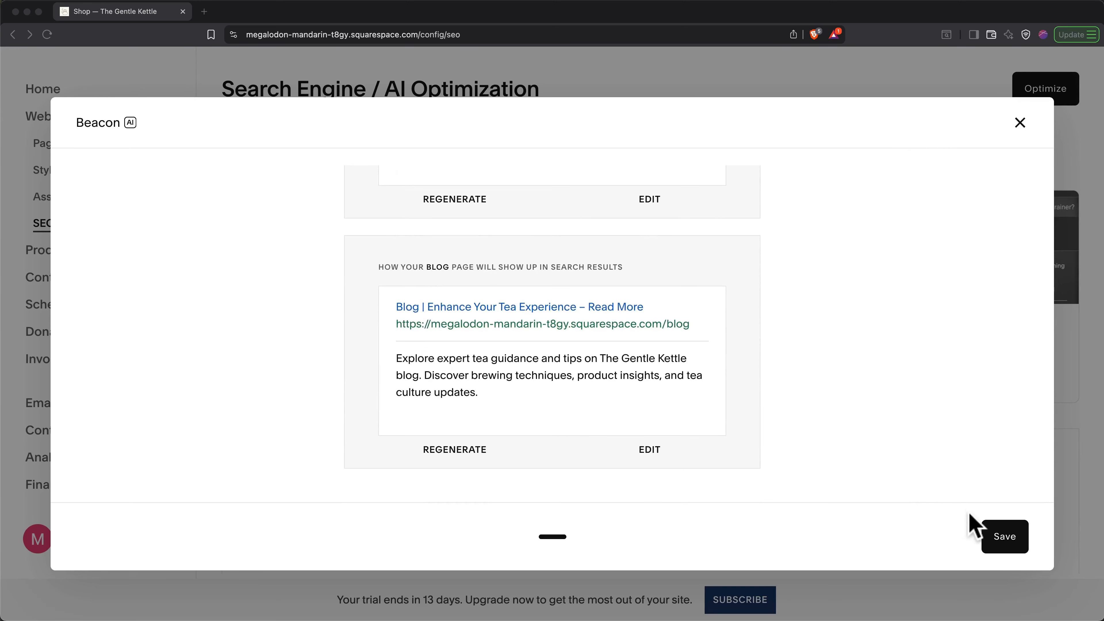
{"action": "left_click", "coordinate": [1001, 537]}
{"action": "left_click", "coordinate": [1000, 537]}
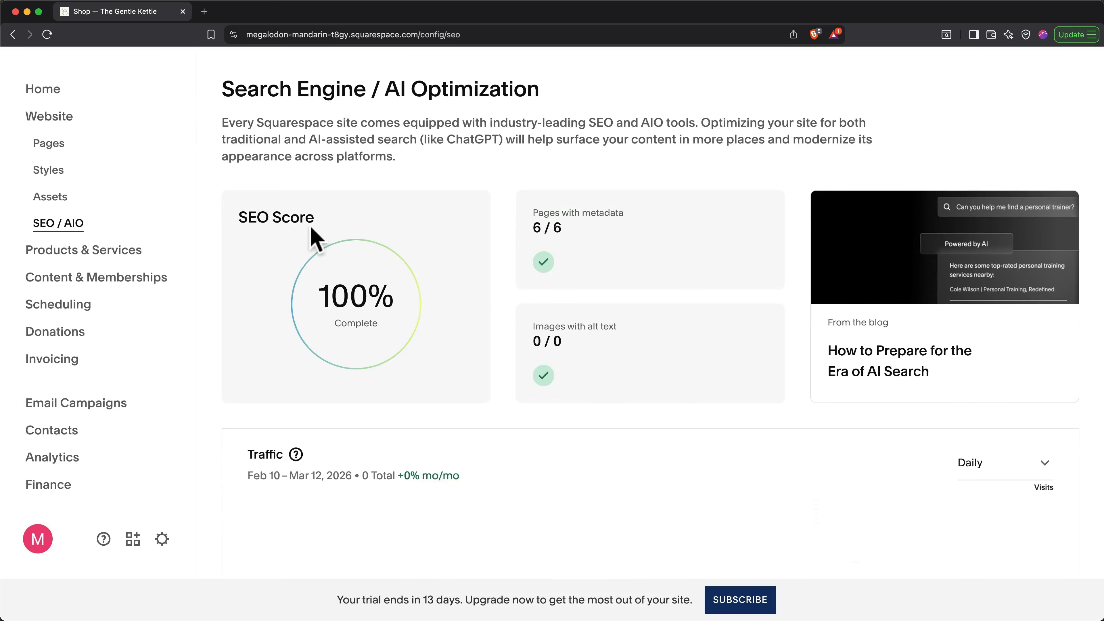
Step: Show the SEO section of the About page's Page Settings to review its title and description
{"action": "left_click", "coordinate": [99, 148]}
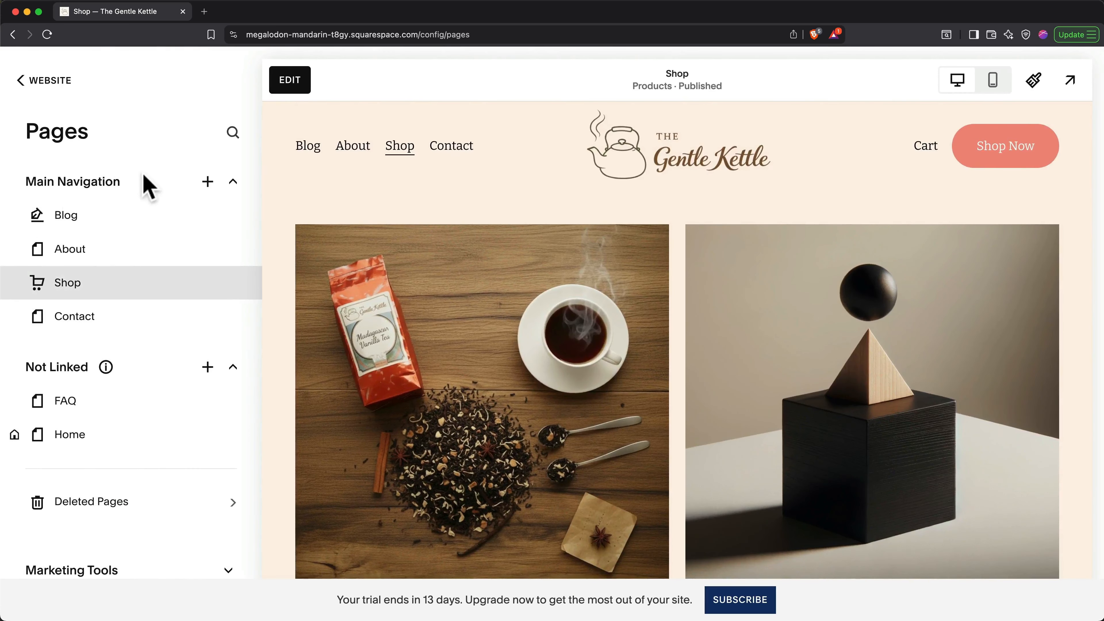
{"action": "left_click", "coordinate": [232, 250]}
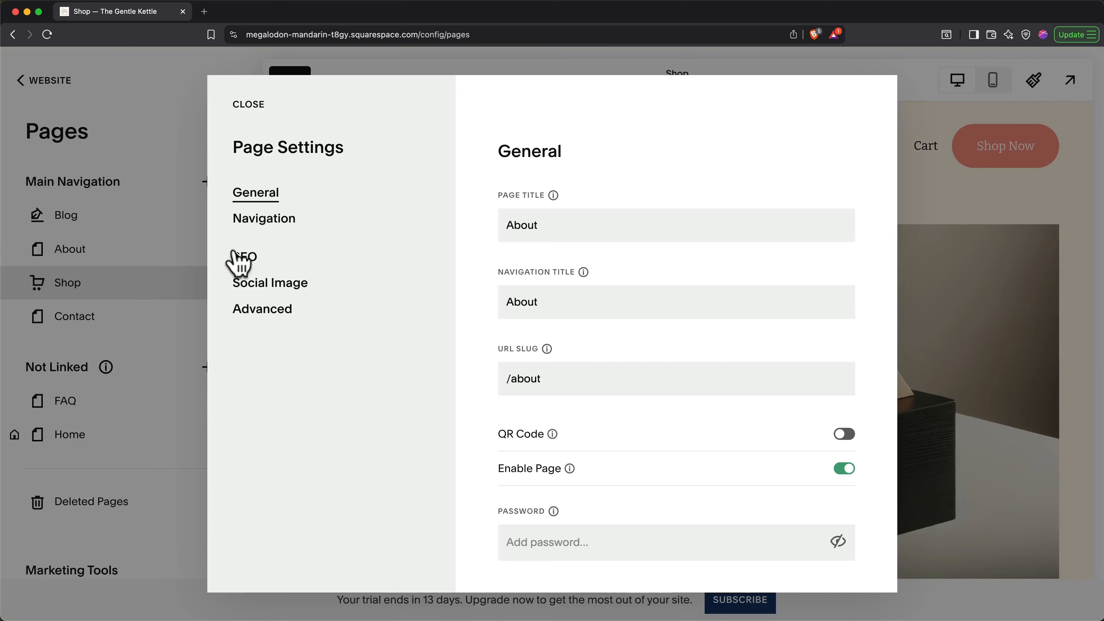
{"action": "left_click", "coordinate": [243, 261]}
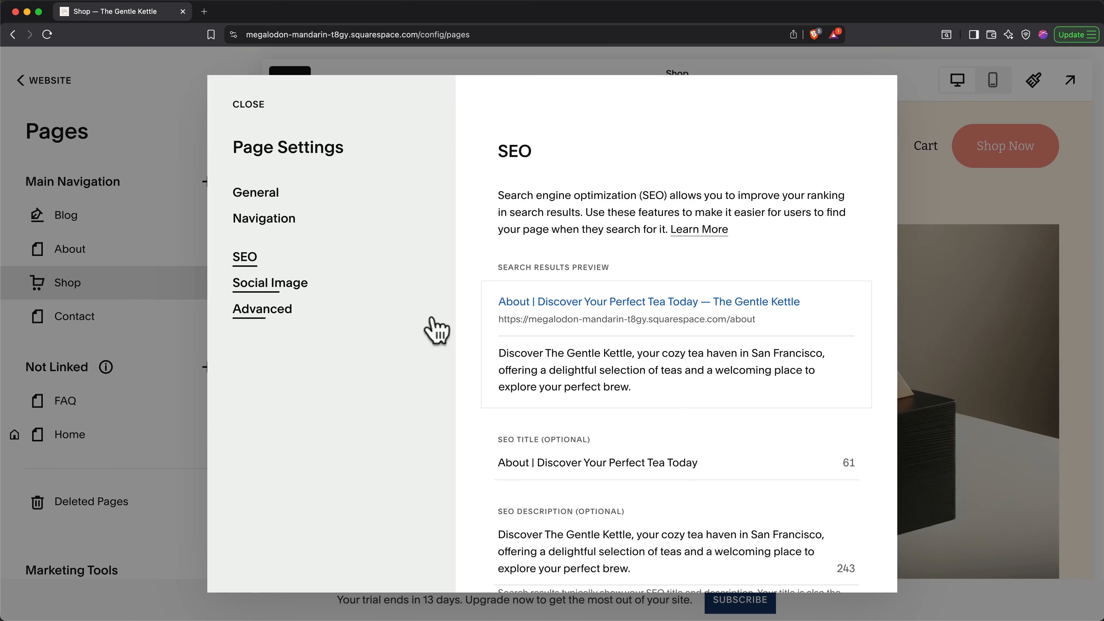
{"action": "scroll", "coordinate": [473, 353], "scroll_direction": "down", "scroll_amount": 5}
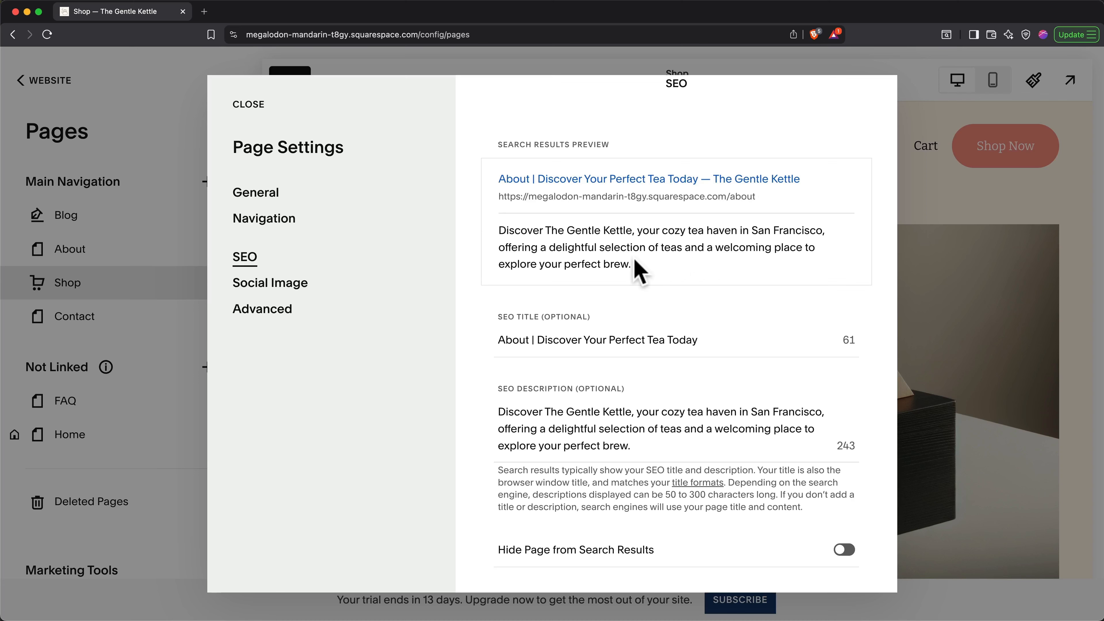
Step: Search stock images for tea, set the loose-tea-on-spoons photo as the About social image, and save
{"action": "left_click", "coordinate": [297, 286]}
{"action": "left_click", "coordinate": [657, 474]}
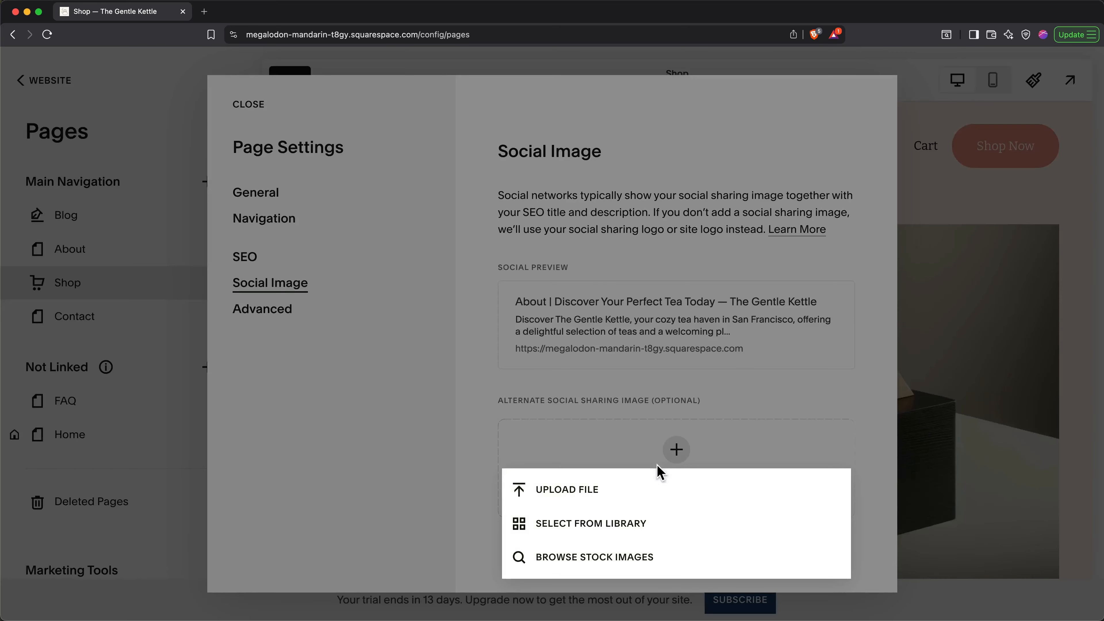
{"action": "left_click", "coordinate": [629, 557]}
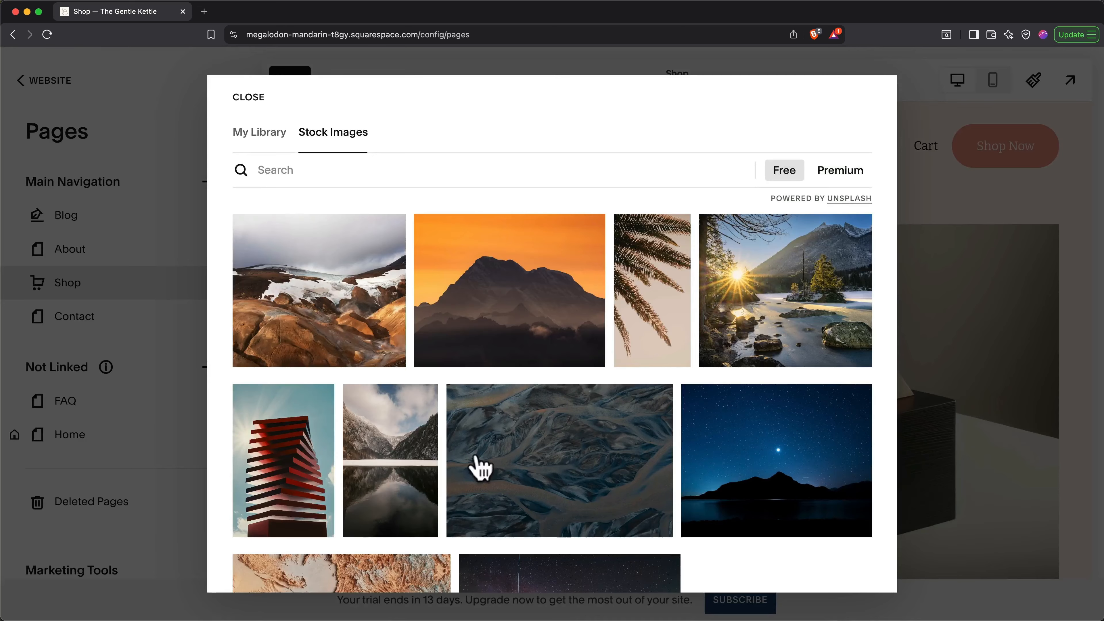
{"action": "left_click", "coordinate": [286, 168]}
{"action": "type", "text": "tea"}
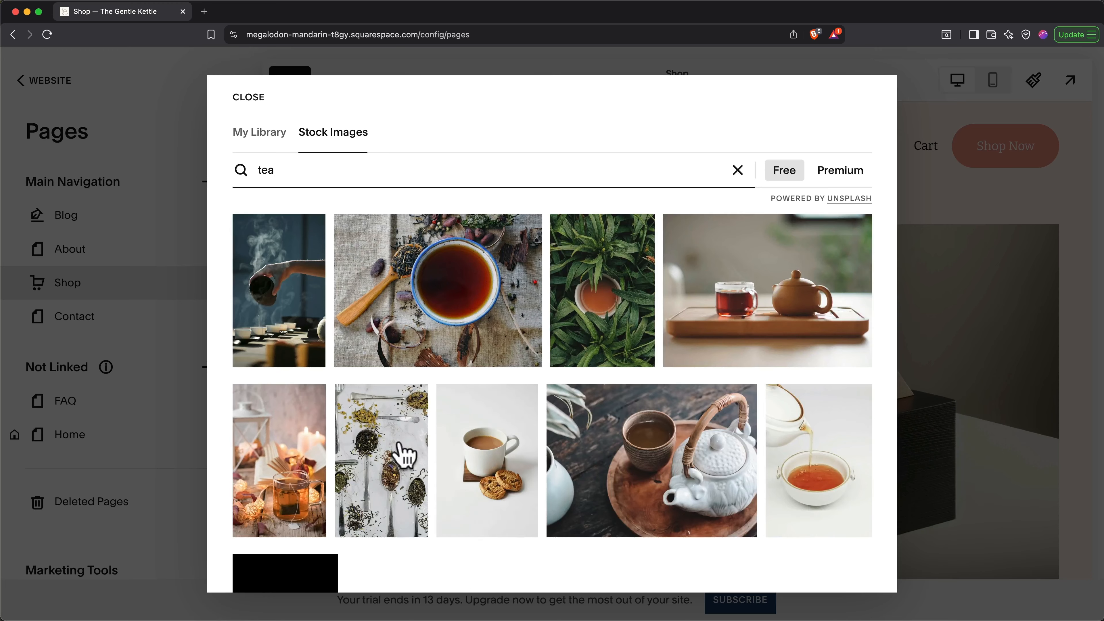
{"action": "left_click", "coordinate": [400, 453]}
{"action": "left_click", "coordinate": [401, 452]}
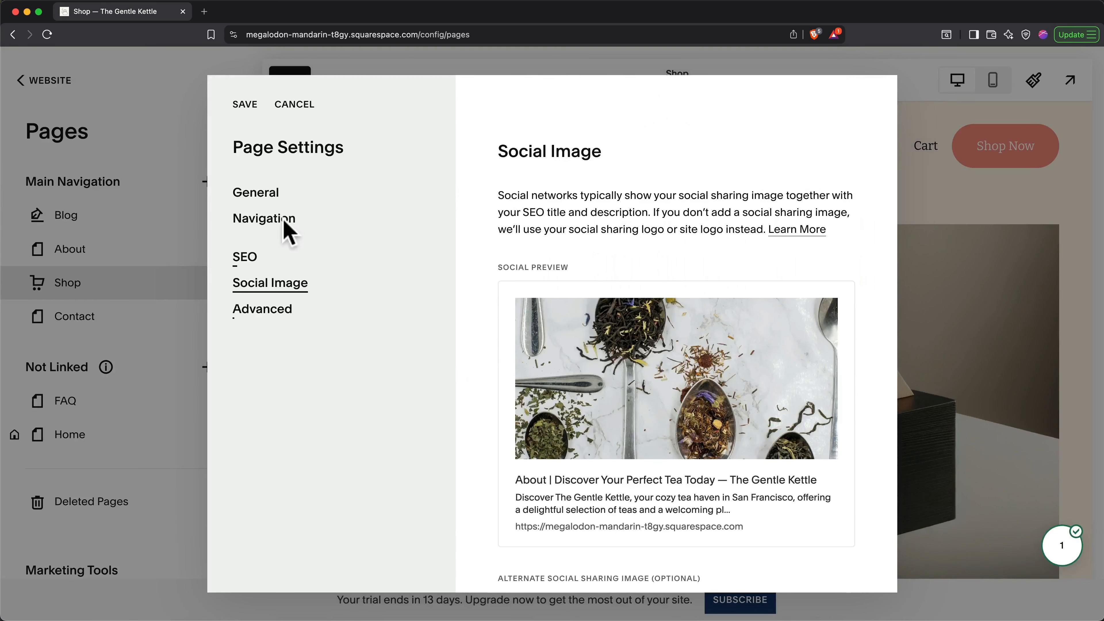
{"action": "left_click", "coordinate": [244, 106]}
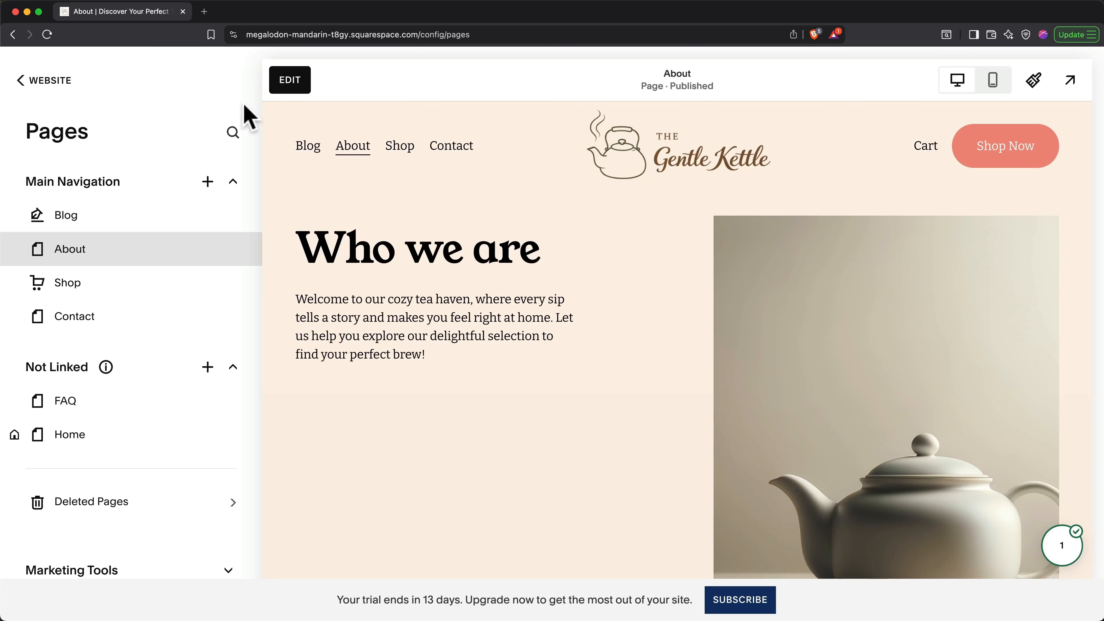
Step: Edit the About page and start replacing the teapot image's placeholder alt text
{"action": "double_click", "coordinate": [813, 324]}
{"action": "left_click", "coordinate": [817, 330]}
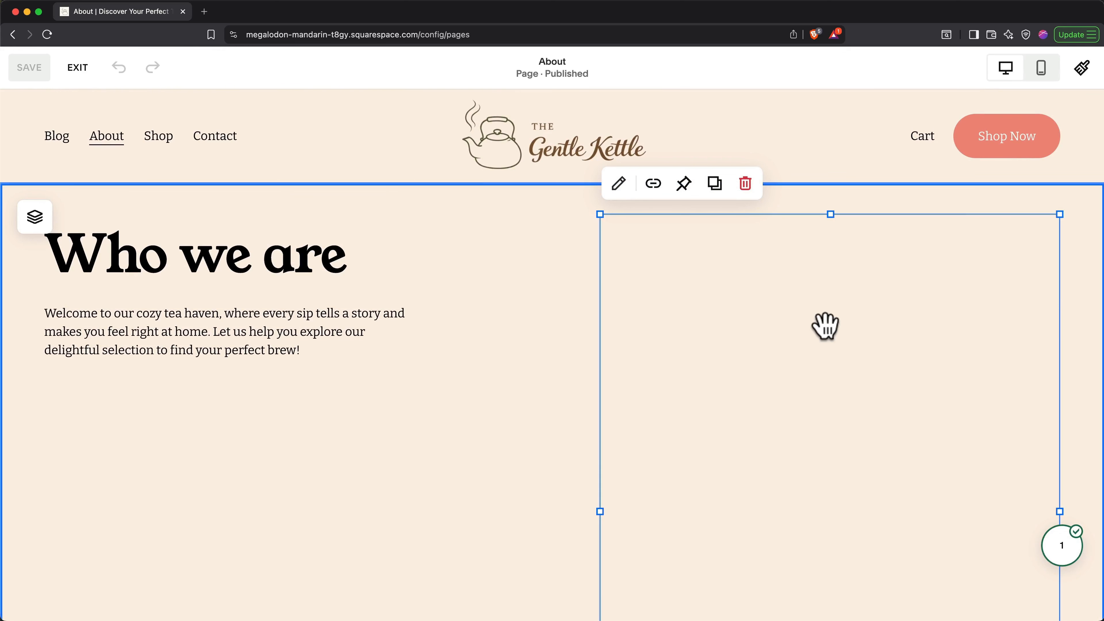
{"action": "double_click", "coordinate": [824, 326]}
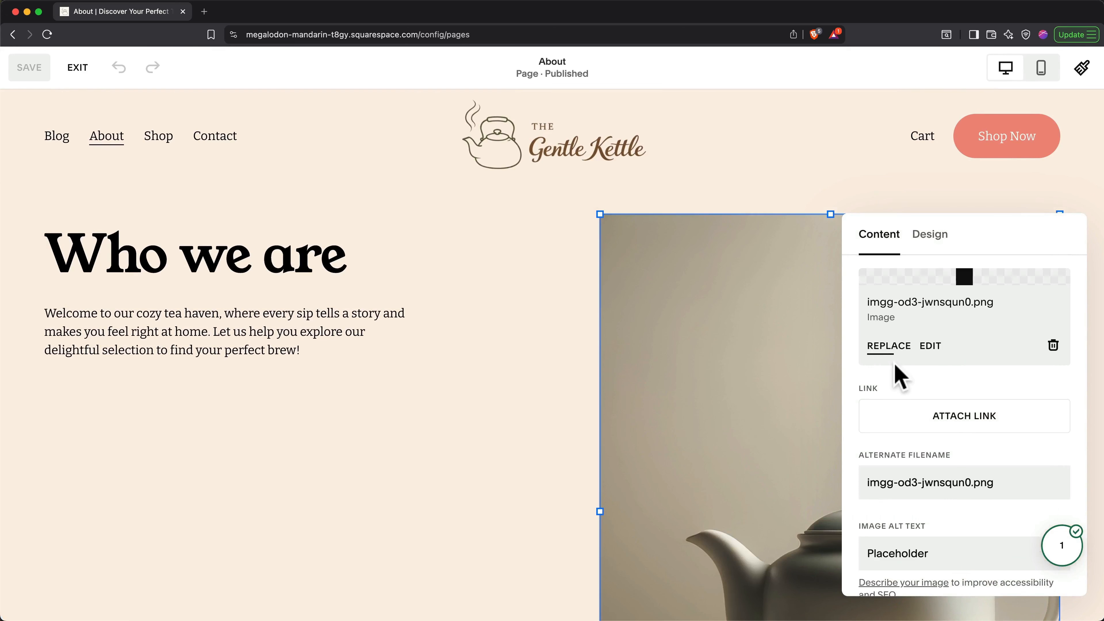
{"action": "scroll", "coordinate": [898, 376], "scroll_direction": "down", "scroll_amount": 1}
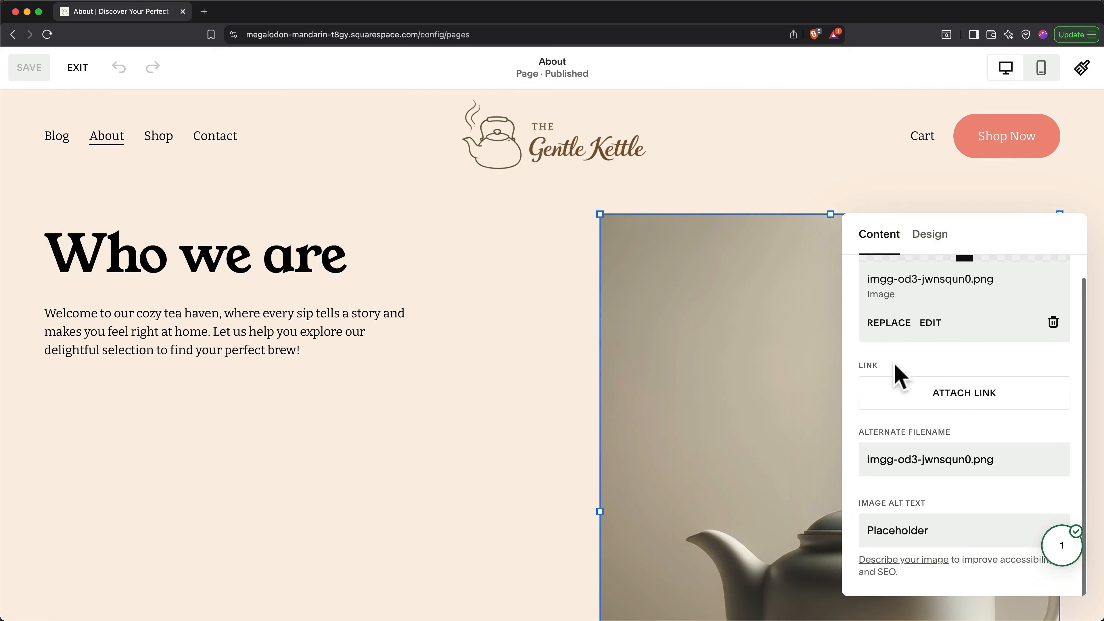
{"action": "double_click", "coordinate": [902, 538]}
{"action": "type", "text": "T"}
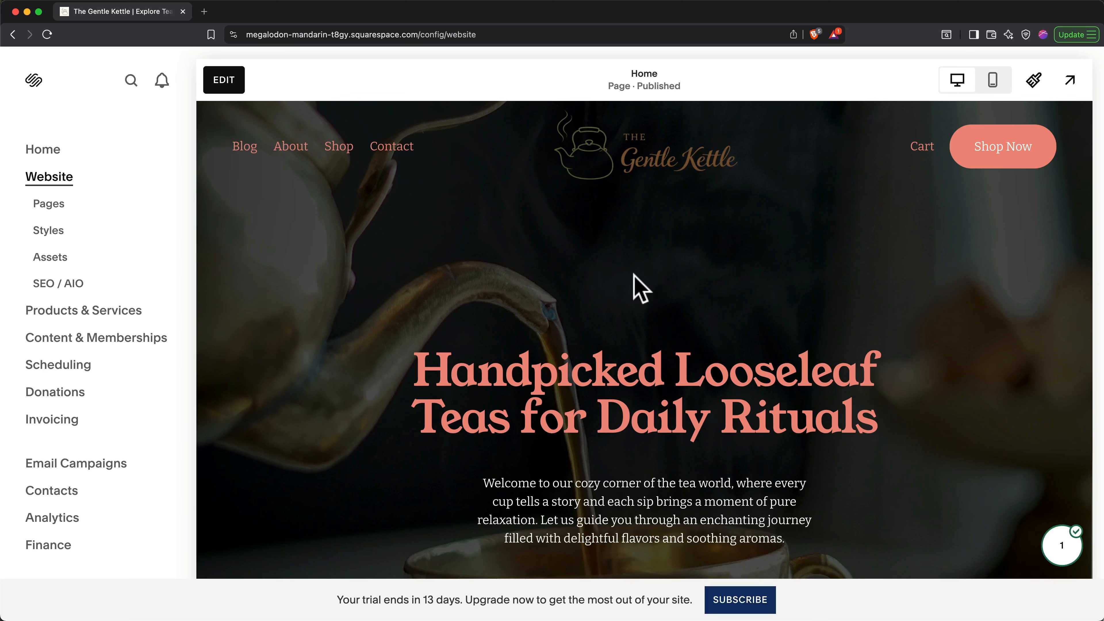
Step: Open the website subscription under Settings > Billing and start upgrading the trial to a paid plan
{"action": "scroll", "coordinate": [135, 420], "scroll_direction": "down", "scroll_amount": 2}
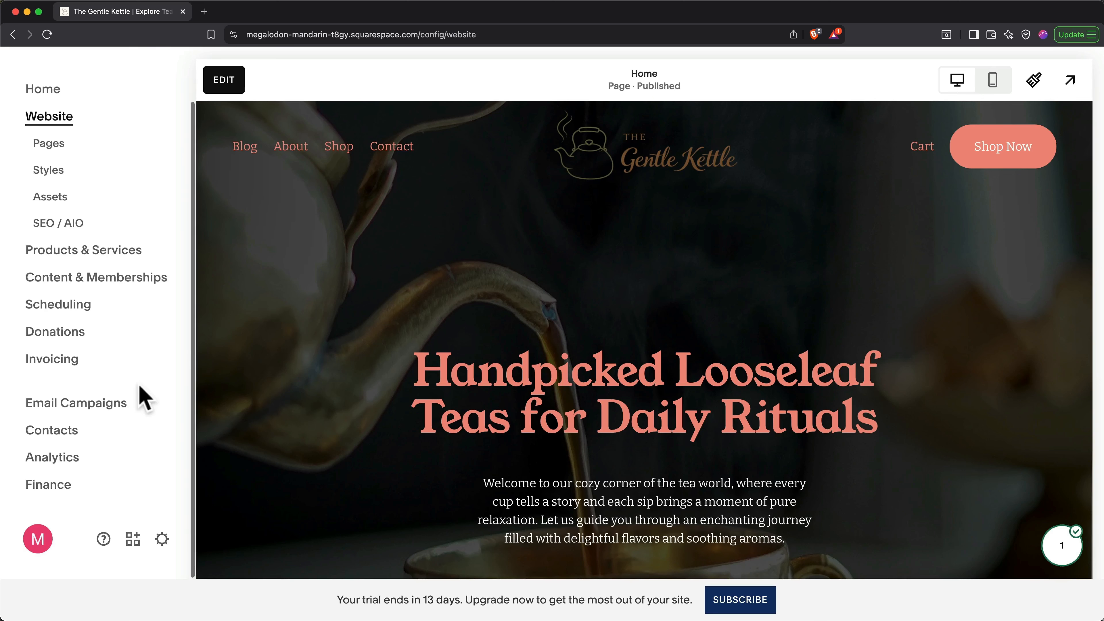
{"action": "left_click", "coordinate": [161, 540]}
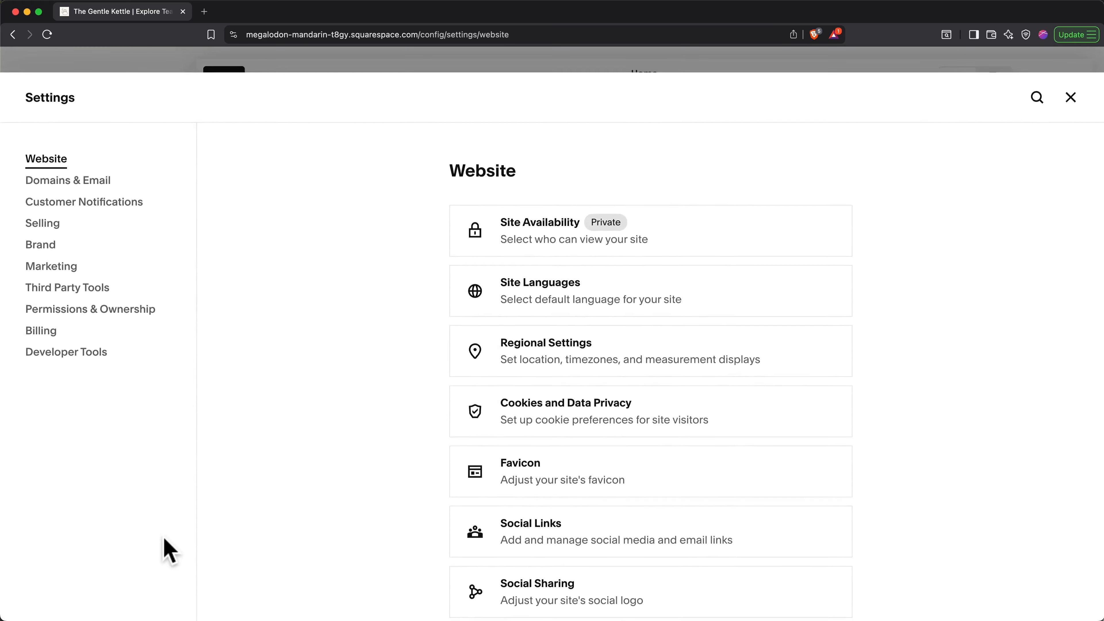
{"action": "left_click", "coordinate": [36, 334]}
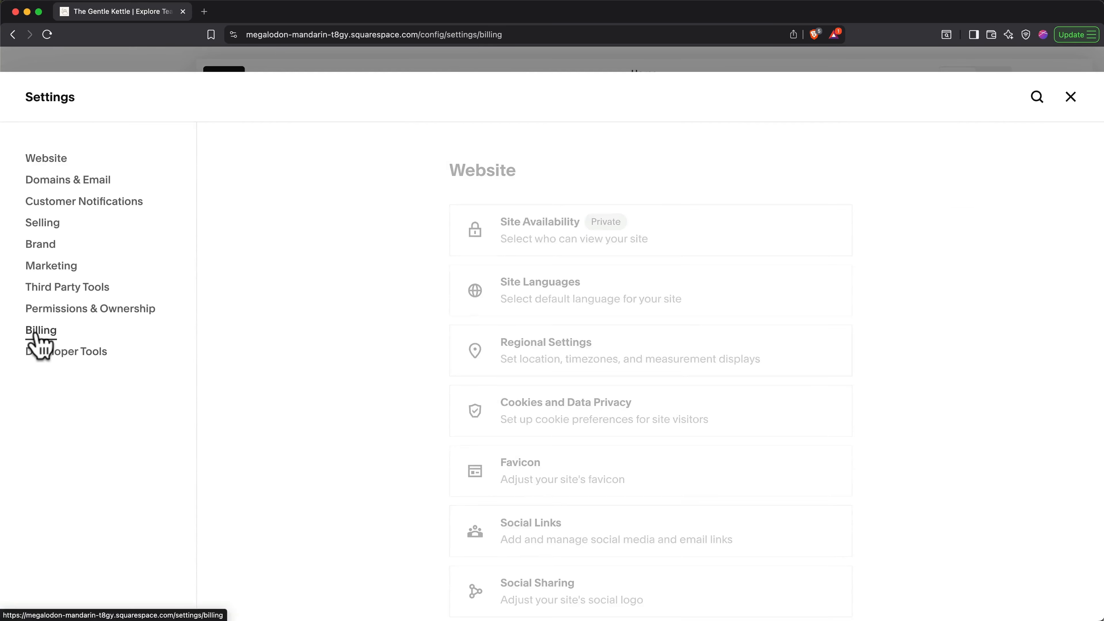
{"action": "left_click", "coordinate": [515, 310]}
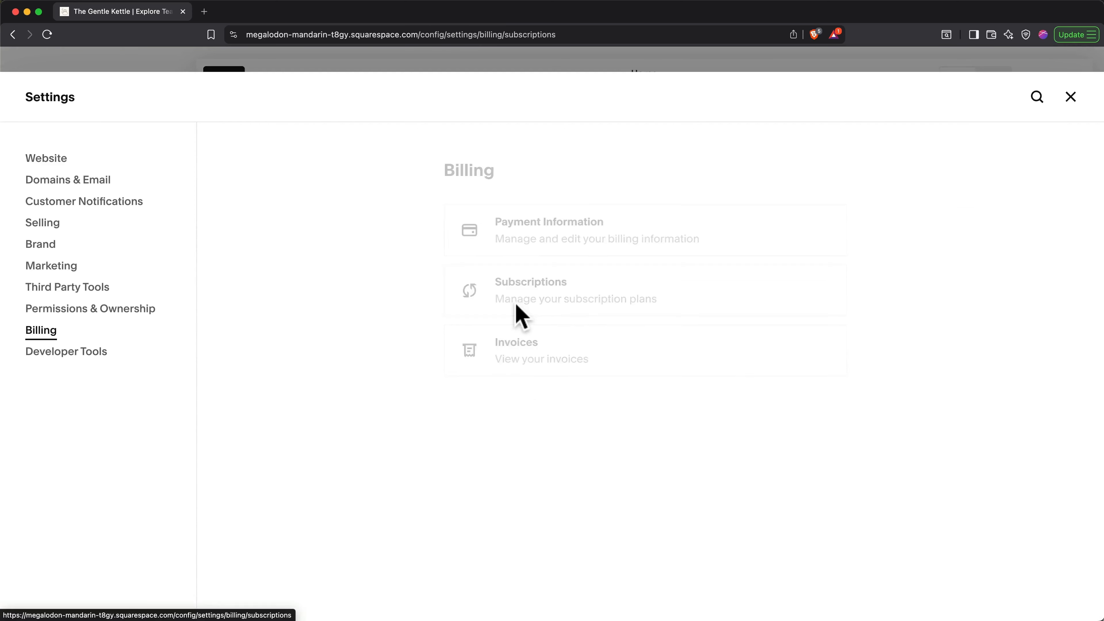
{"action": "left_click", "coordinate": [832, 392]}
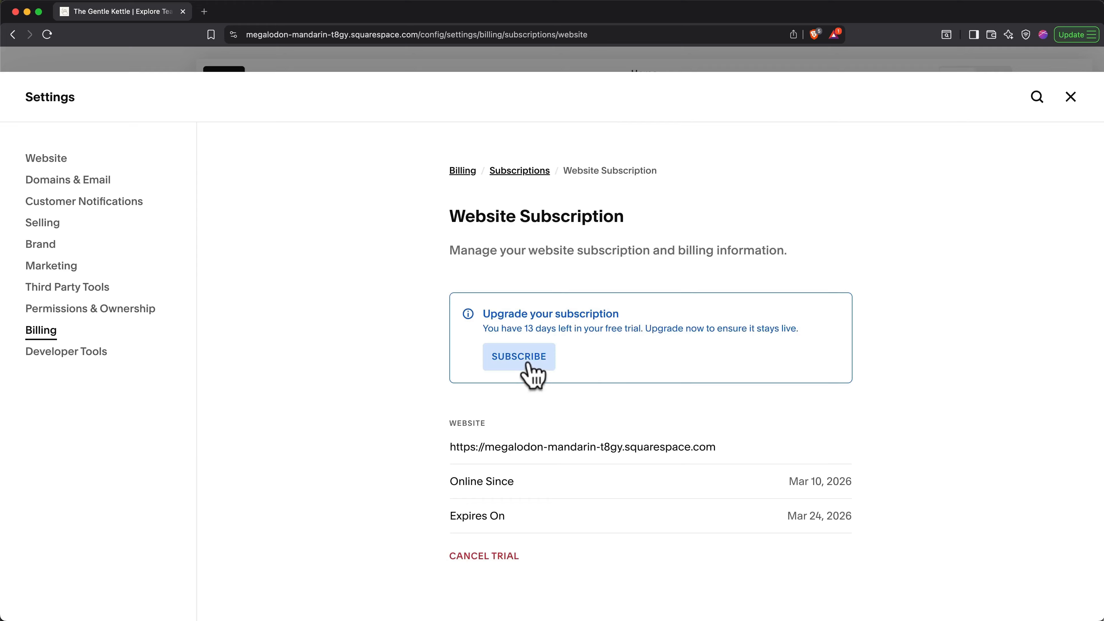
{"action": "left_click", "coordinate": [526, 363]}
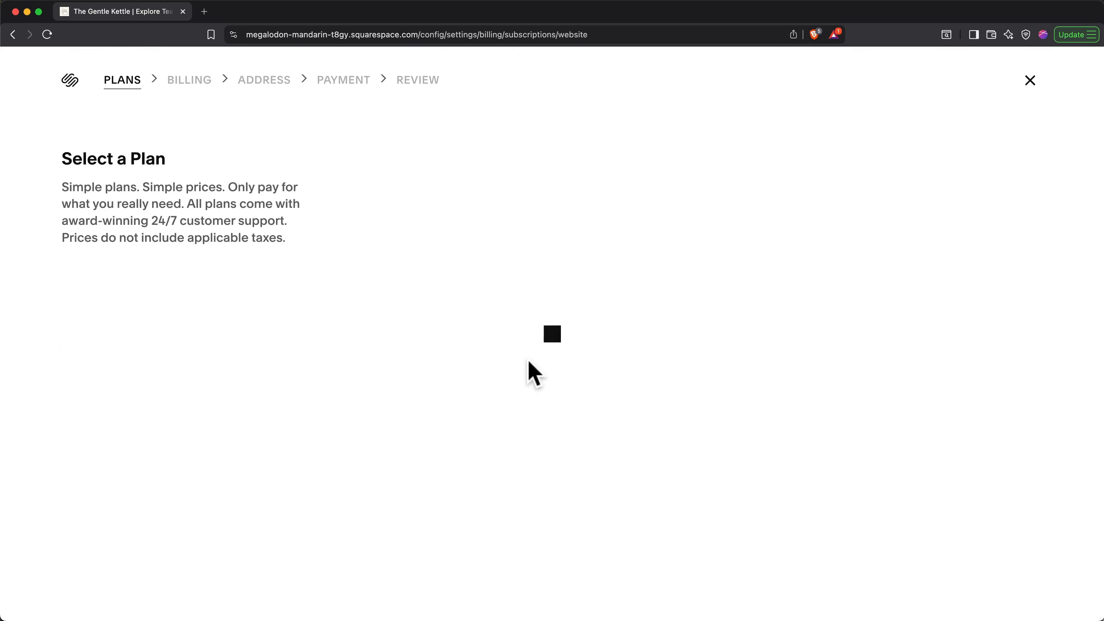
{"action": "scroll", "coordinate": [474, 340], "scroll_direction": "down", "scroll_amount": 3}
{"action": "scroll", "coordinate": [477, 341], "scroll_direction": "down", "scroll_amount": 2}
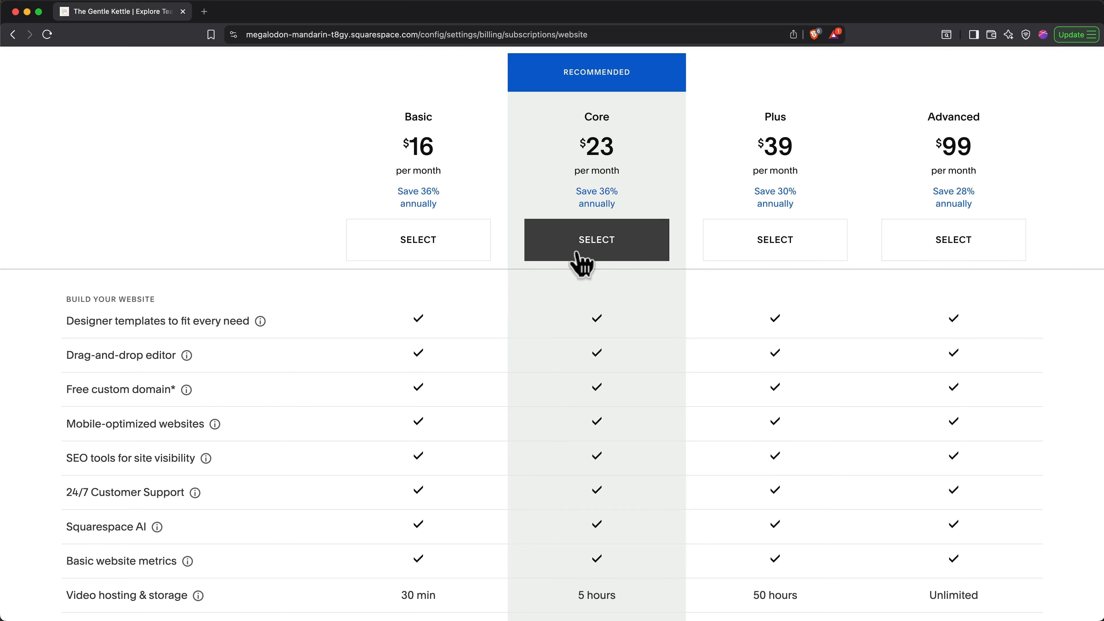
Step: Choose the Core plan billed annually, apply promo code Metics10, and confirm the $248.40 payment
{"action": "left_click", "coordinate": [581, 261]}
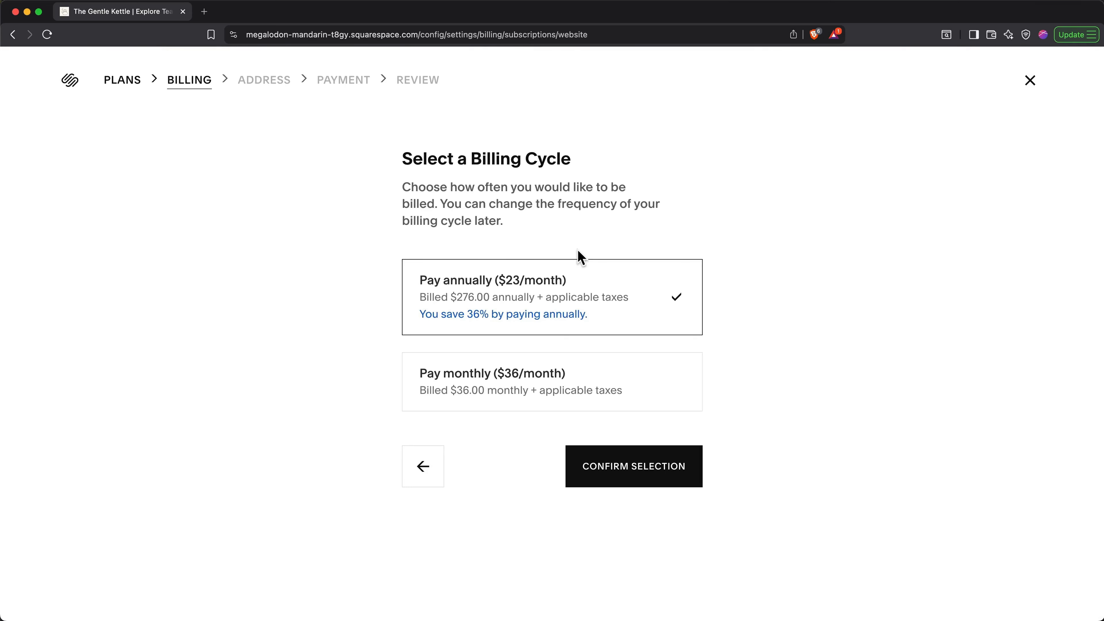
{"action": "left_click", "coordinate": [613, 457]}
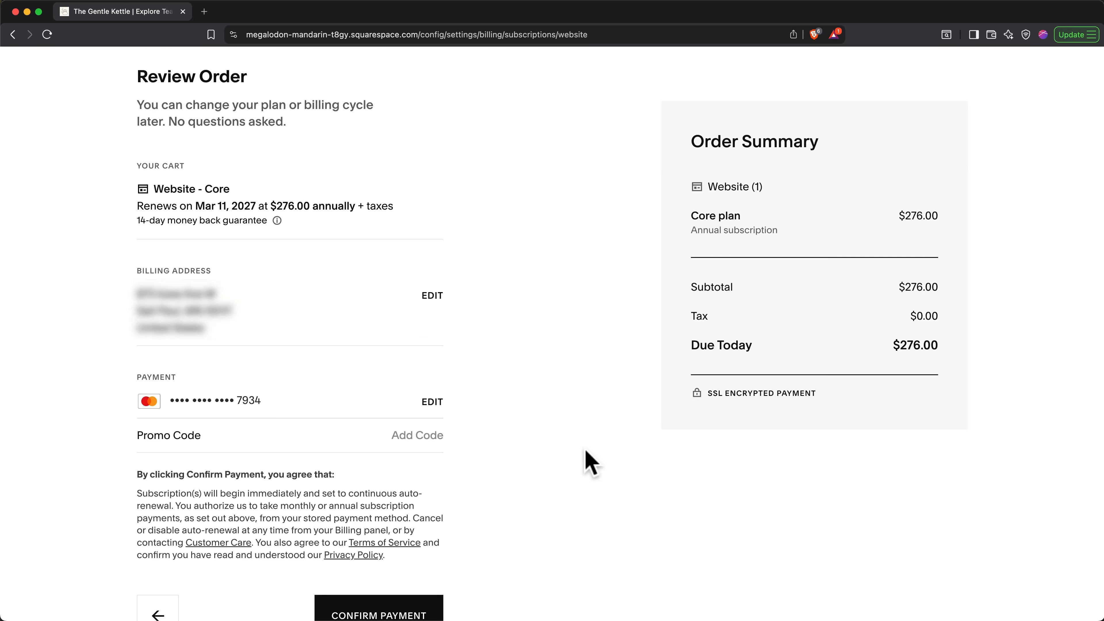
{"action": "left_click", "coordinate": [434, 434]}
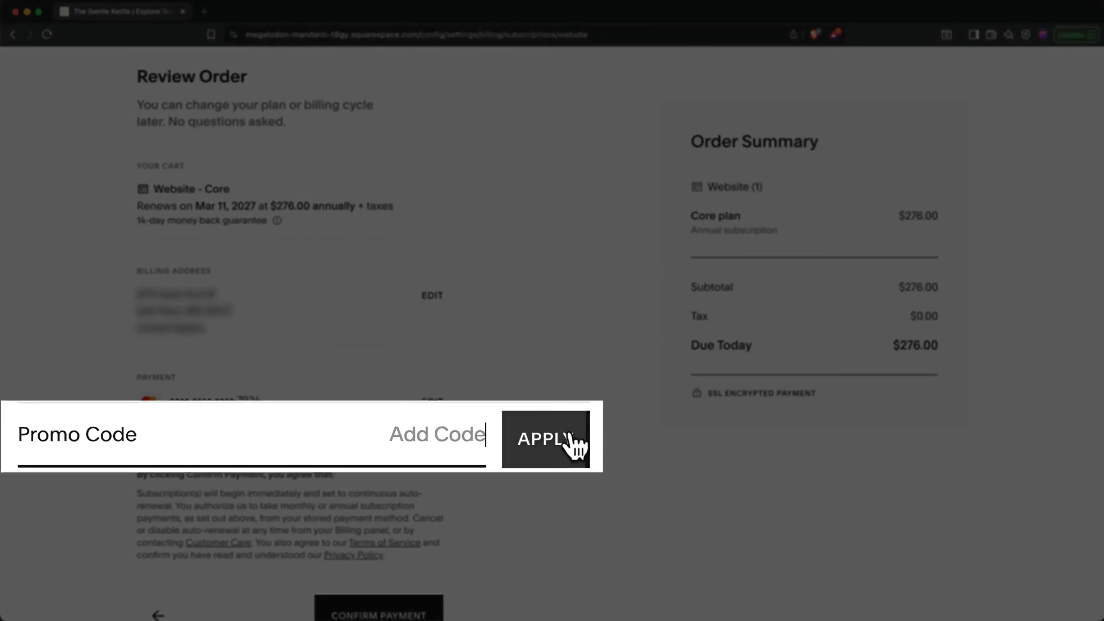
{"action": "type", "text": "Metics10"}
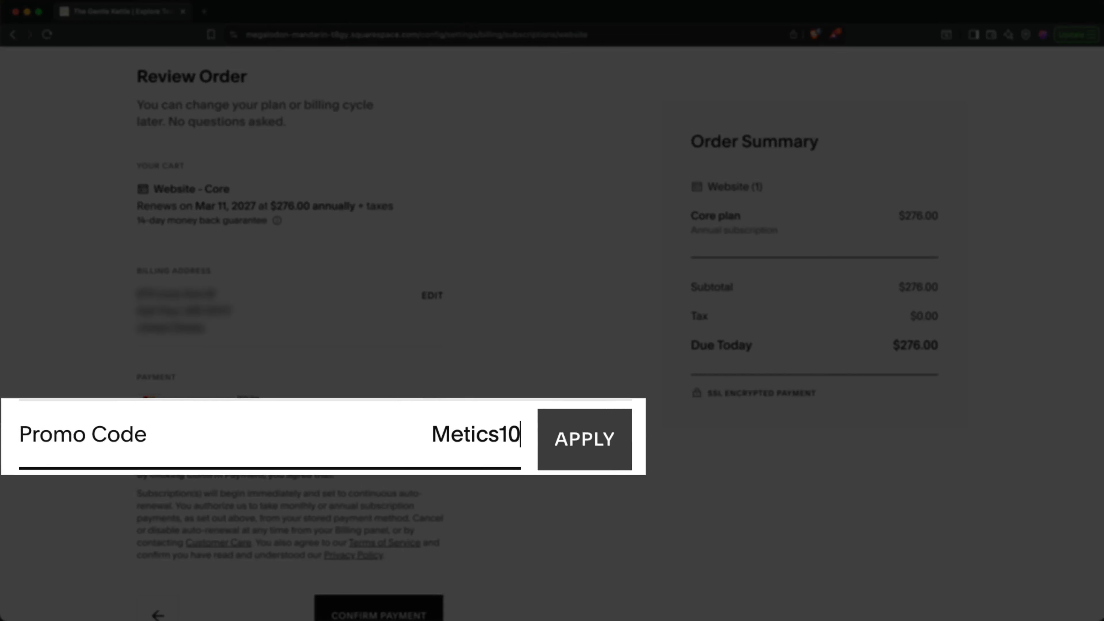
{"action": "left_click", "coordinate": [619, 444]}
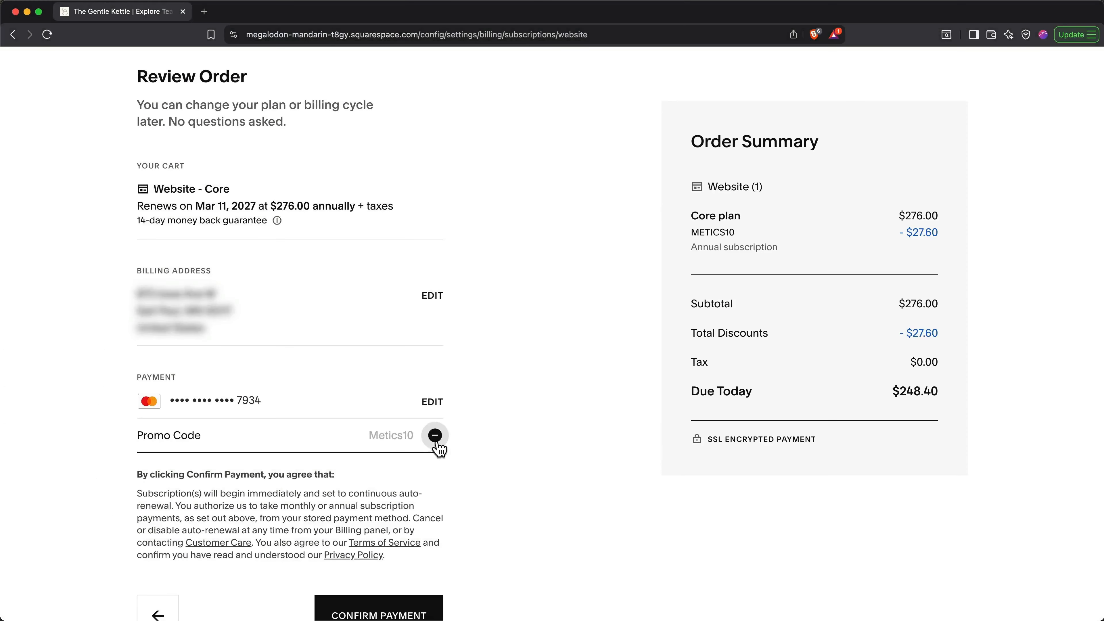
{"action": "scroll", "coordinate": [476, 451], "scroll_direction": "down", "scroll_amount": 1}
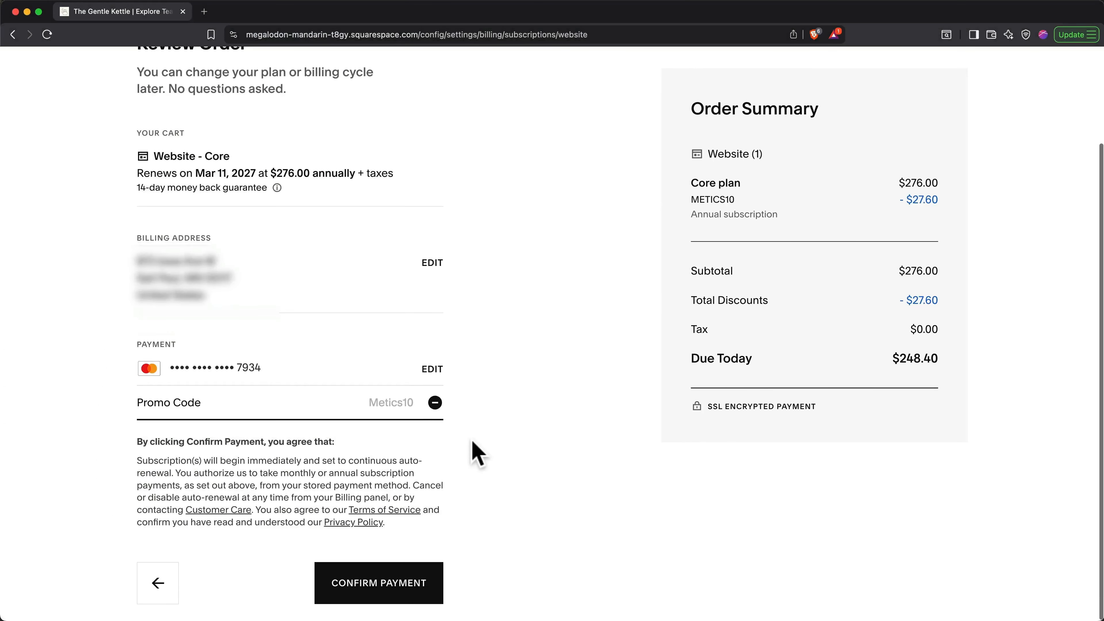
{"action": "left_click", "coordinate": [388, 583]}
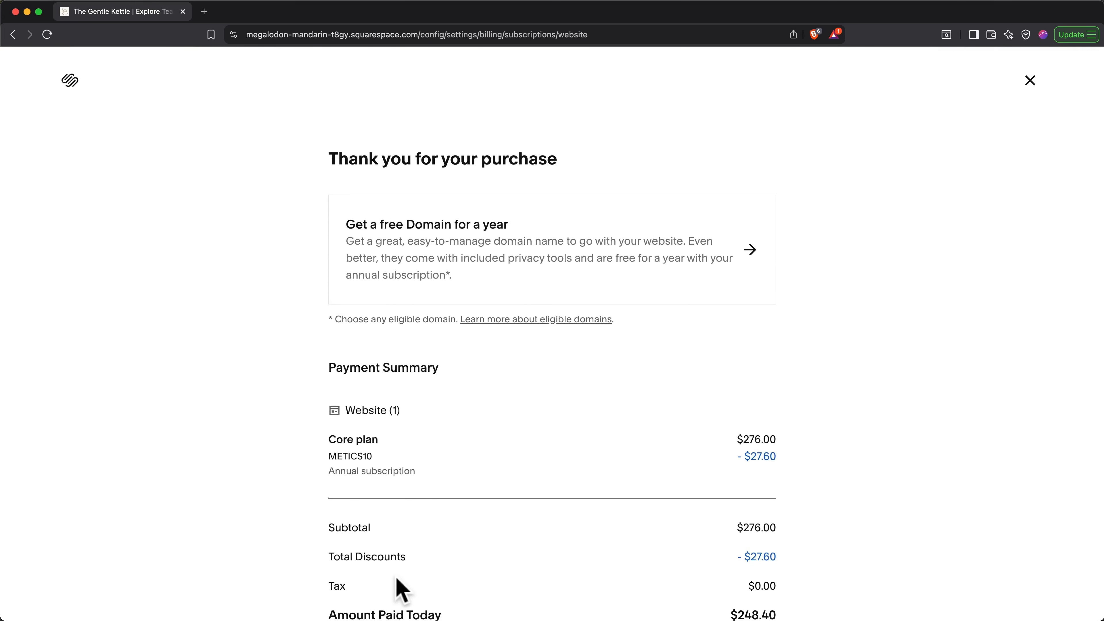
Step: Claim the plan's free domain and add thegentlekettle.com to the cart for checkout
{"action": "left_click", "coordinate": [622, 252]}
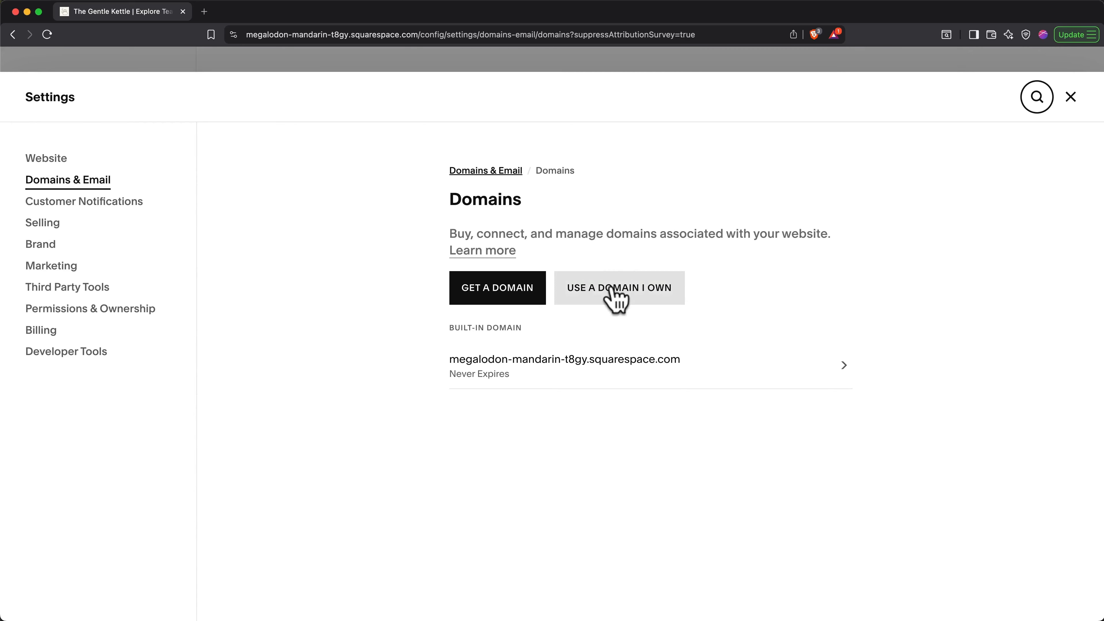
{"action": "left_click", "coordinate": [514, 295]}
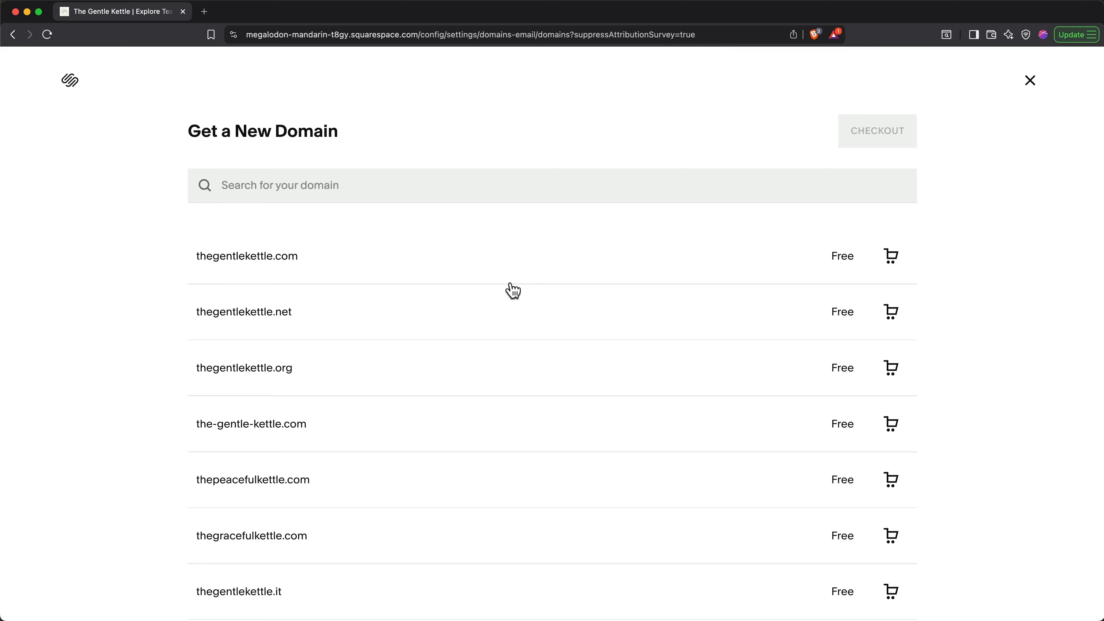
{"action": "left_click", "coordinate": [891, 257]}
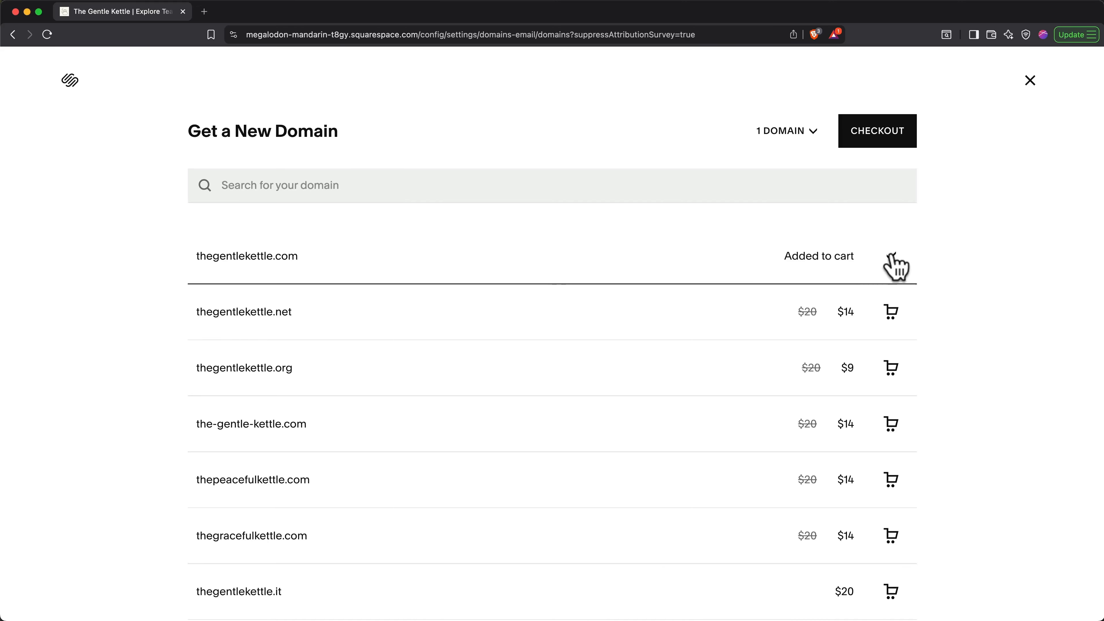
{"action": "left_click", "coordinate": [903, 141]}
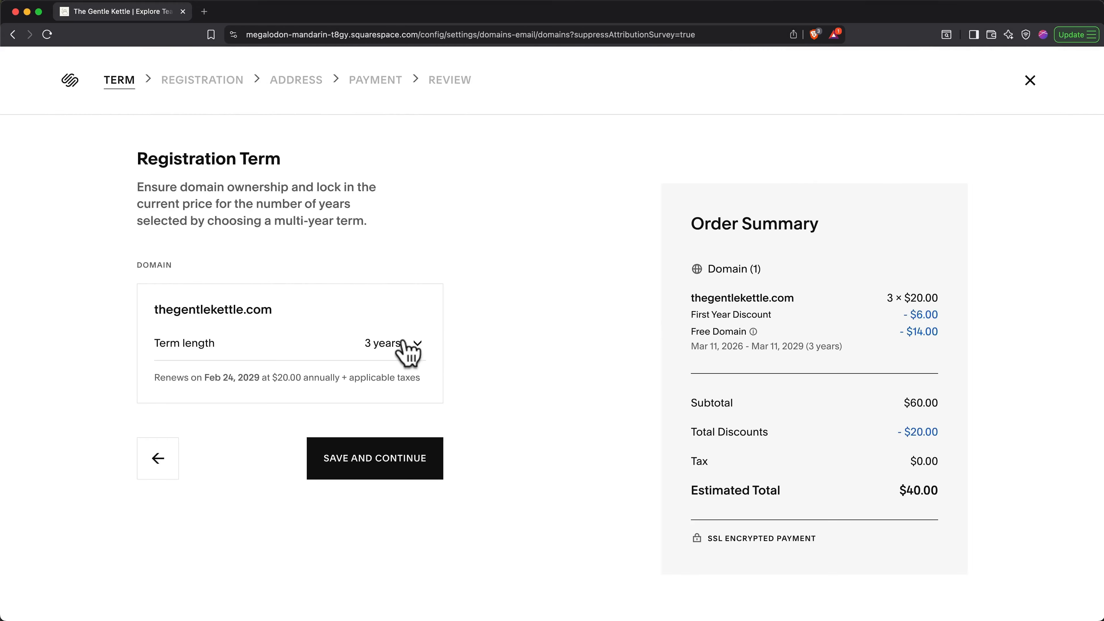
Step: Set a 1-year registration term, save the registration details, and confirm the $0.00 domain purchase
{"action": "left_click", "coordinate": [402, 344]}
{"action": "left_click", "coordinate": [403, 353]}
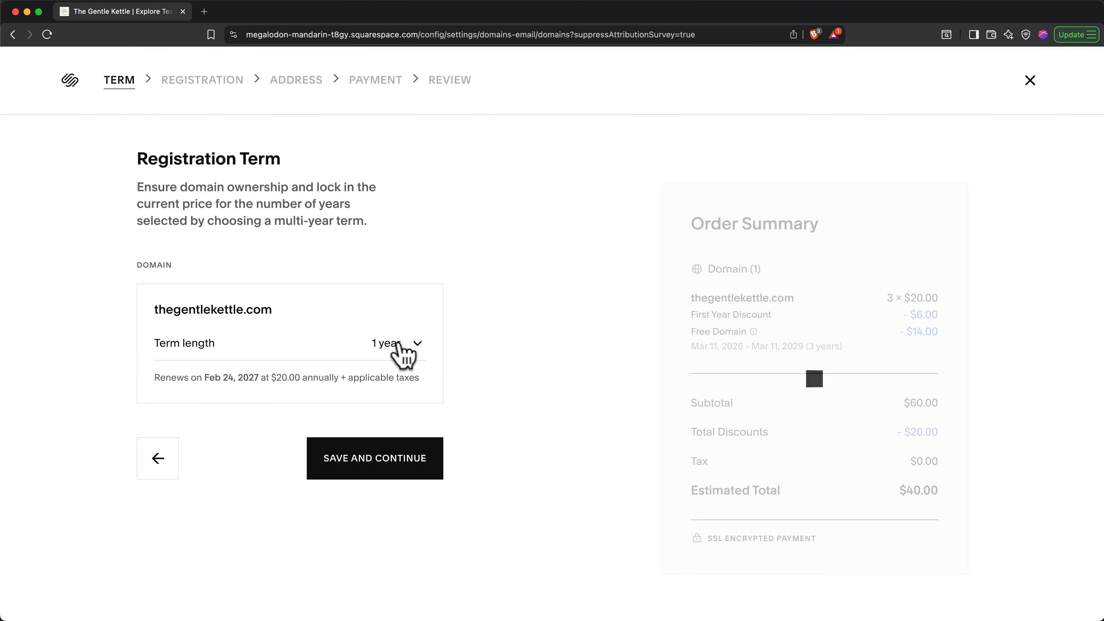
{"action": "left_click", "coordinate": [403, 460]}
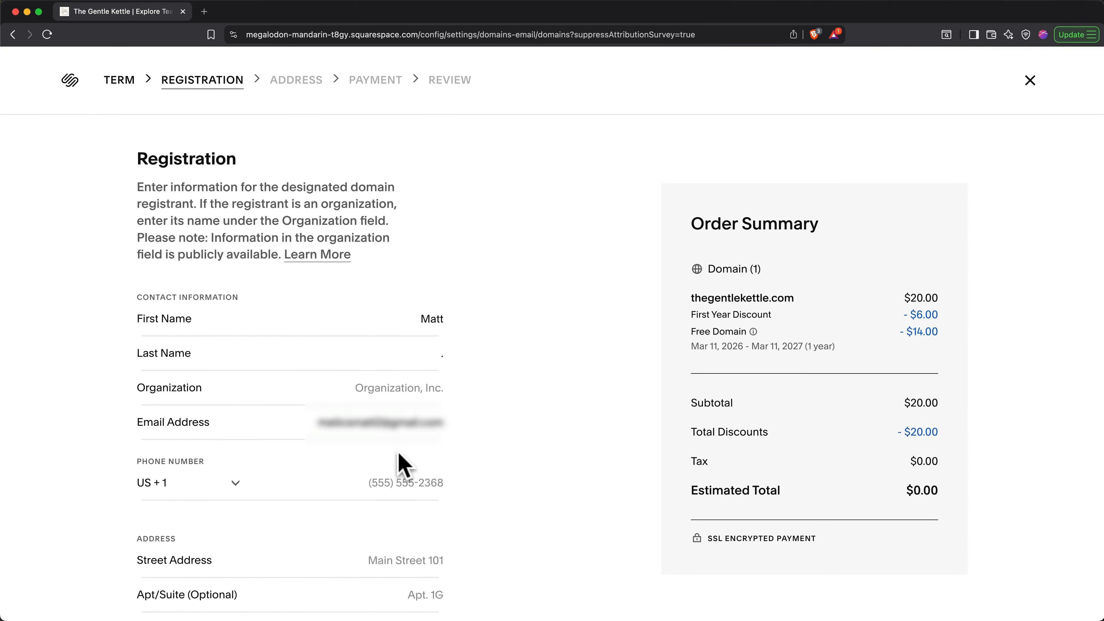
{"action": "scroll", "coordinate": [404, 465], "scroll_direction": "down", "scroll_amount": 5}
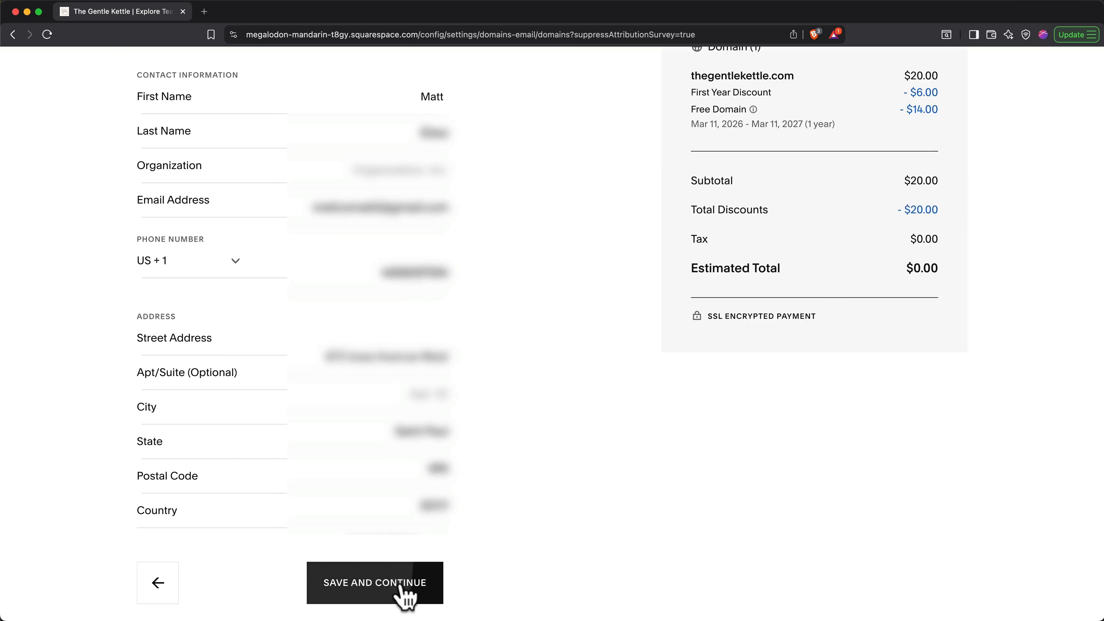
{"action": "left_click", "coordinate": [403, 594]}
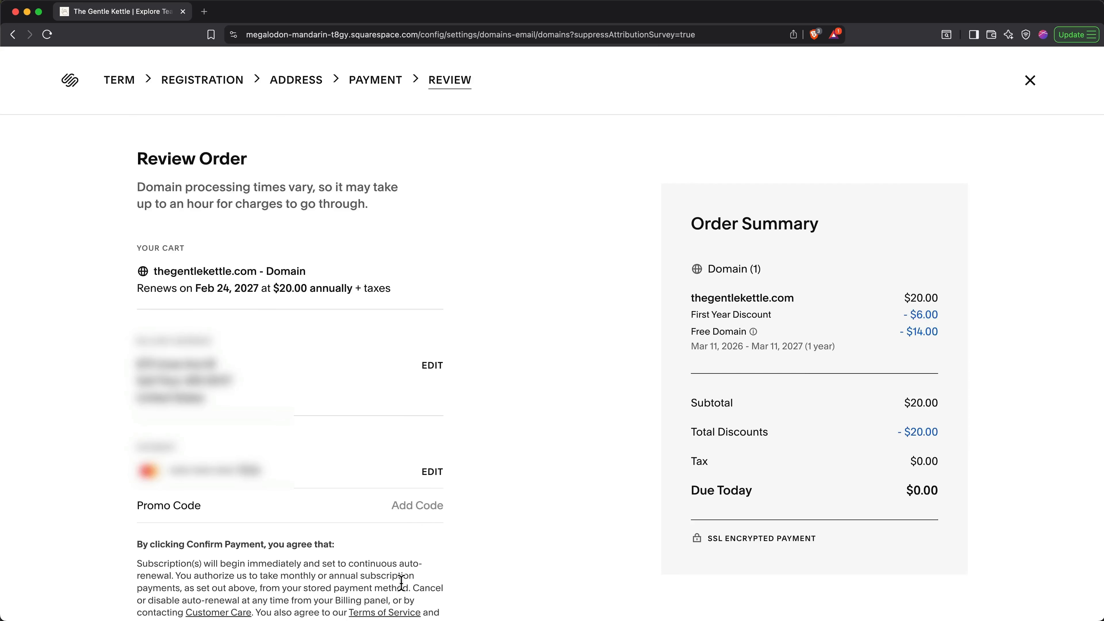
{"action": "scroll", "coordinate": [402, 591], "scroll_direction": "down", "scroll_amount": 4}
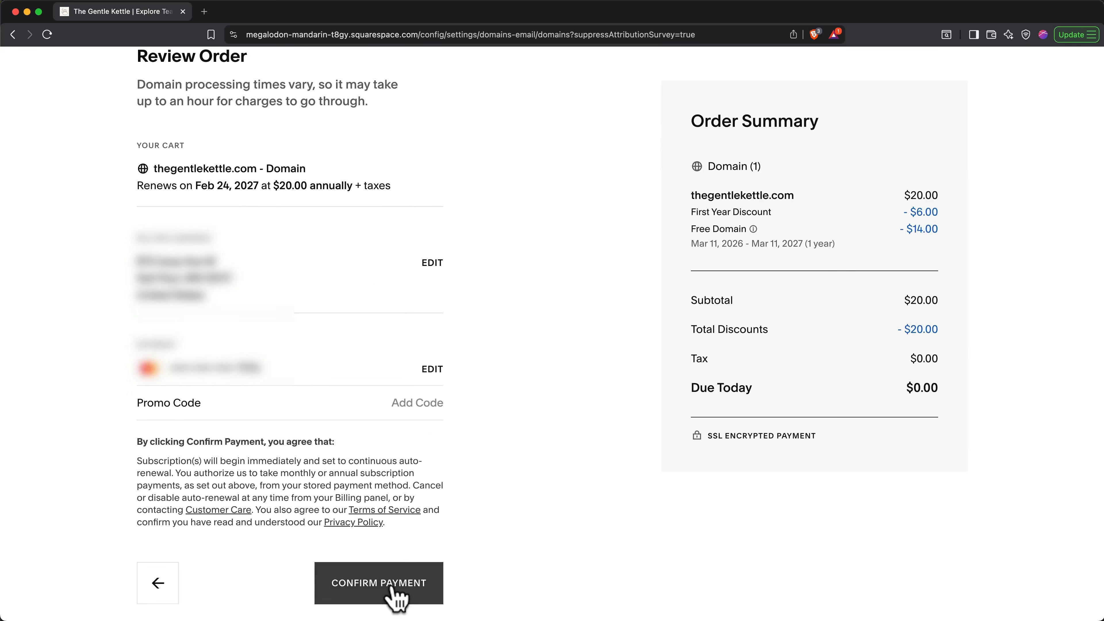
{"action": "left_click", "coordinate": [401, 590]}
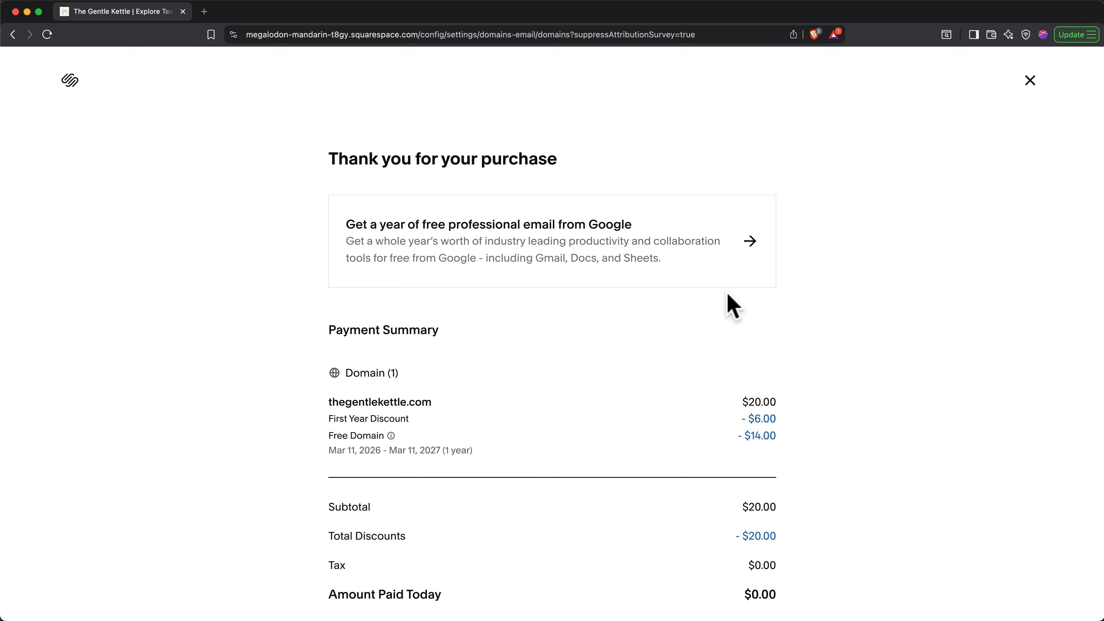
{"action": "left_click", "coordinate": [1029, 81]}
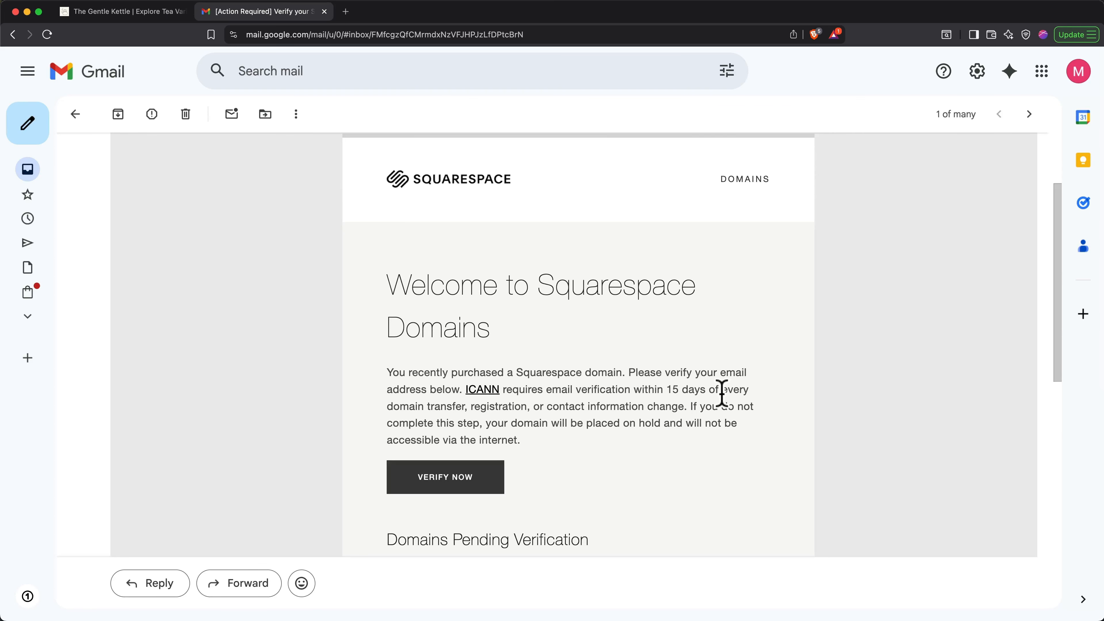
Step: Use Verify Now in the Squarespace Domains welcome email to verify the domain's email address
{"action": "left_click", "coordinate": [474, 480]}
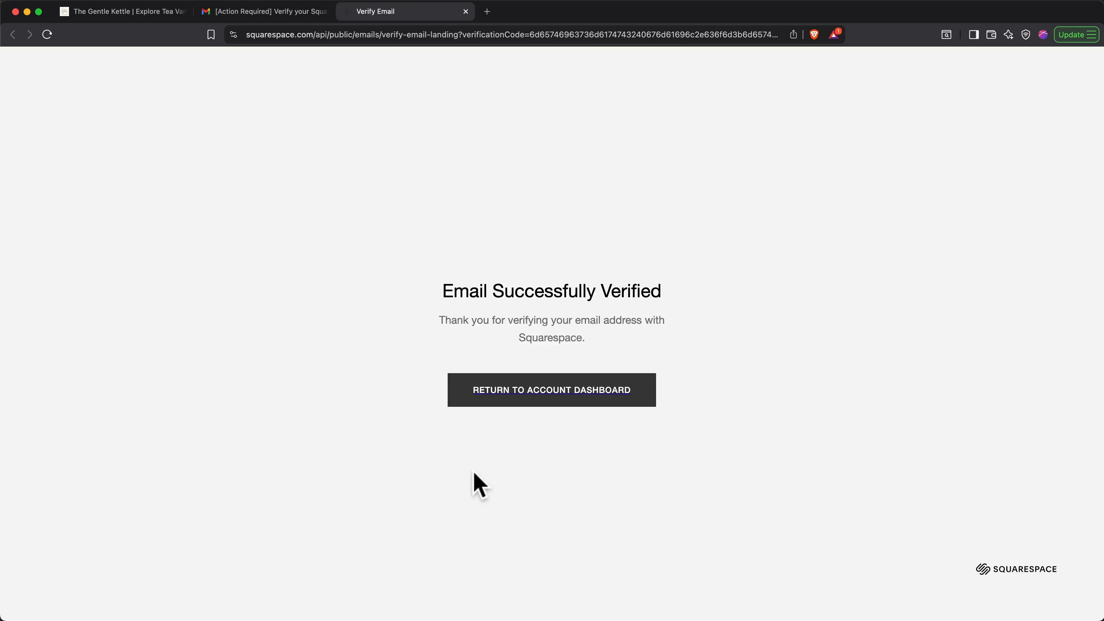
Step: Open The Gentle Kettle from the account dashboard and check thegentlekettle.com, which still shows as private
{"action": "left_click", "coordinate": [548, 390]}
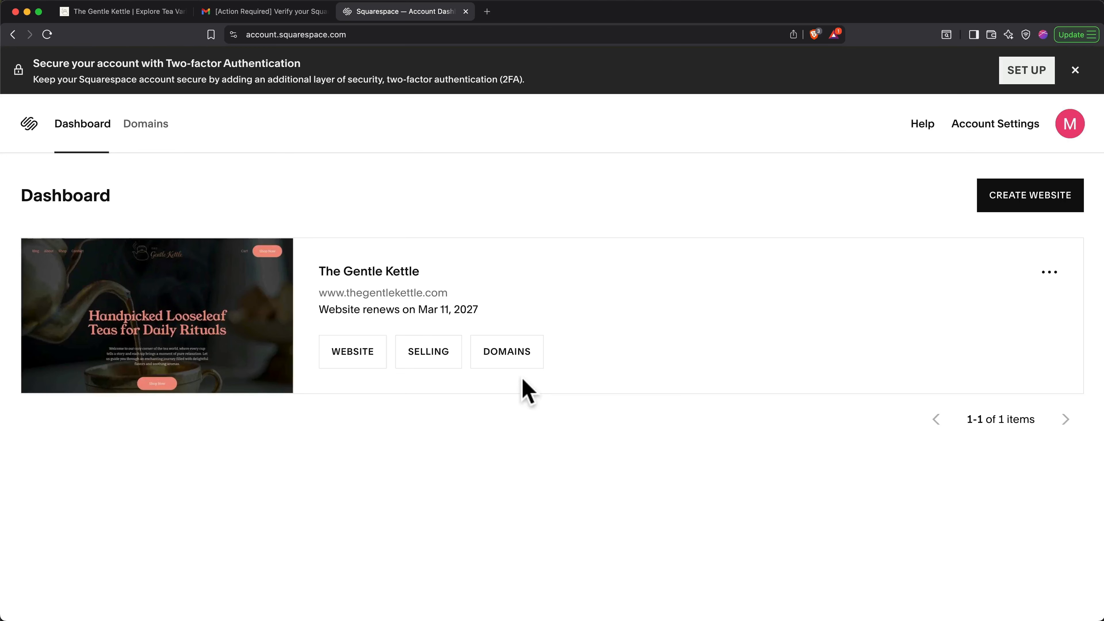
{"action": "left_click", "coordinate": [374, 363]}
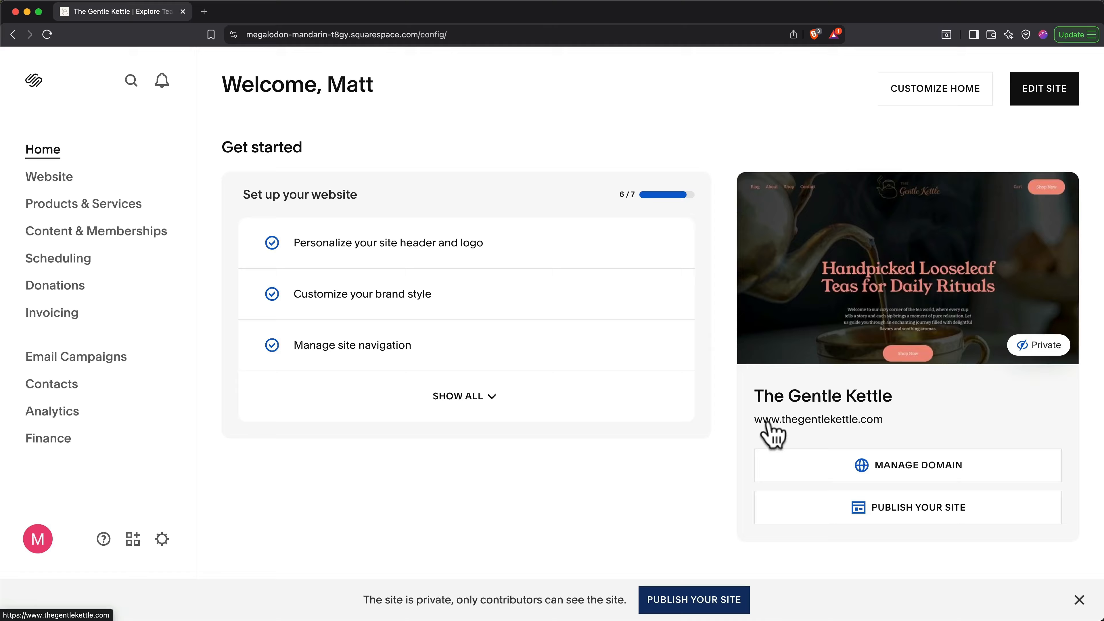
{"action": "left_click", "coordinate": [767, 422]}
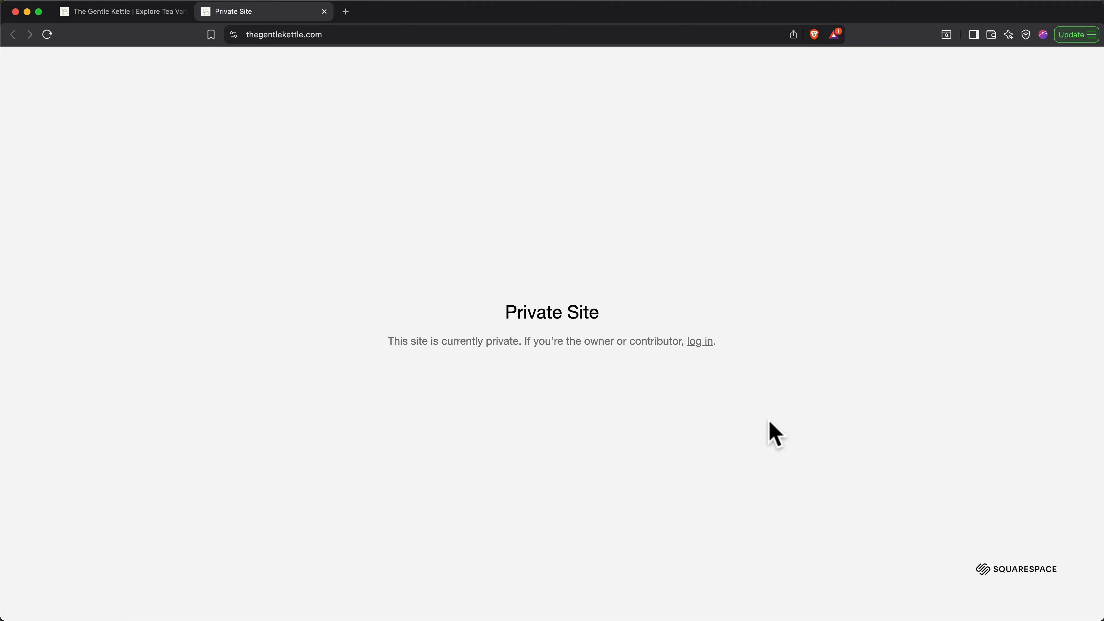
{"action": "key", "text": "super+w"}
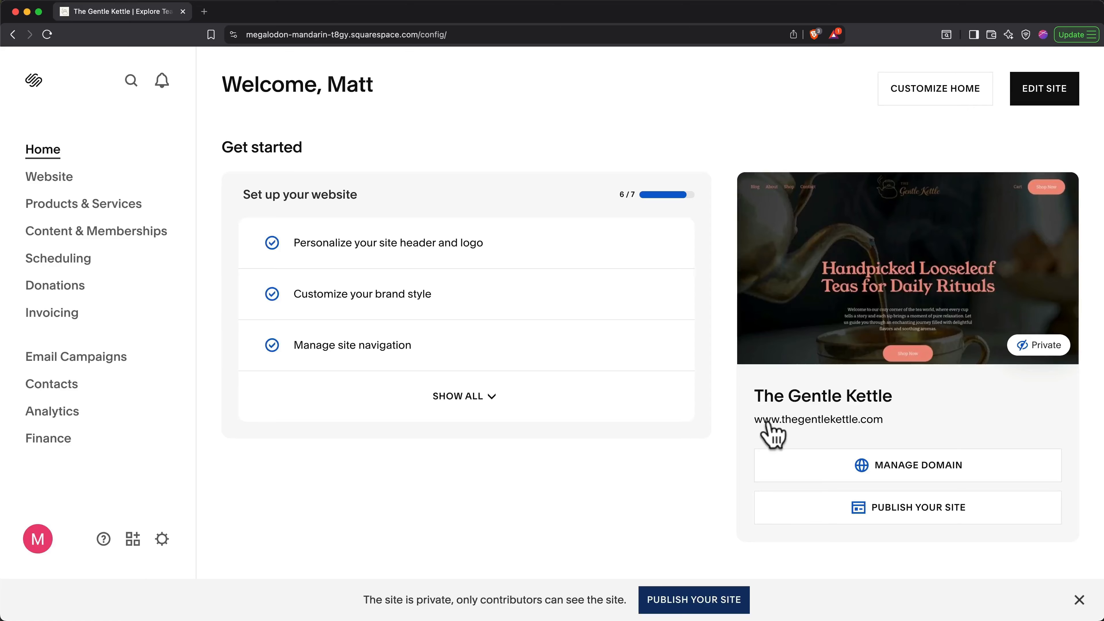
Step: Set The Gentle Kettle's Site Availability to Public in the website settings
{"action": "left_click", "coordinate": [159, 544]}
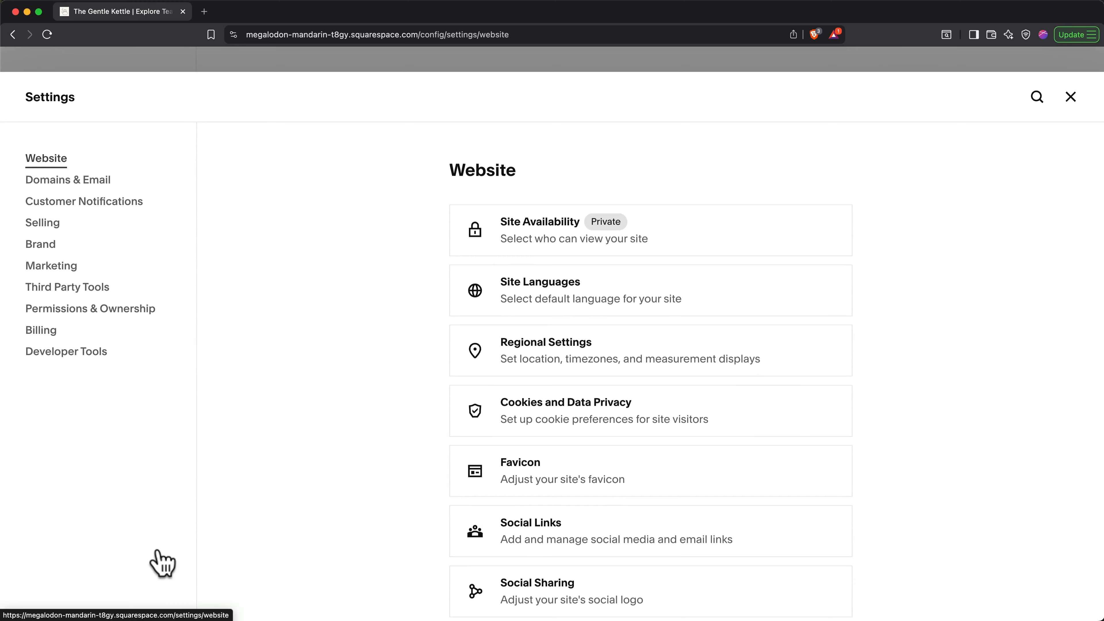
{"action": "left_click", "coordinate": [520, 233]}
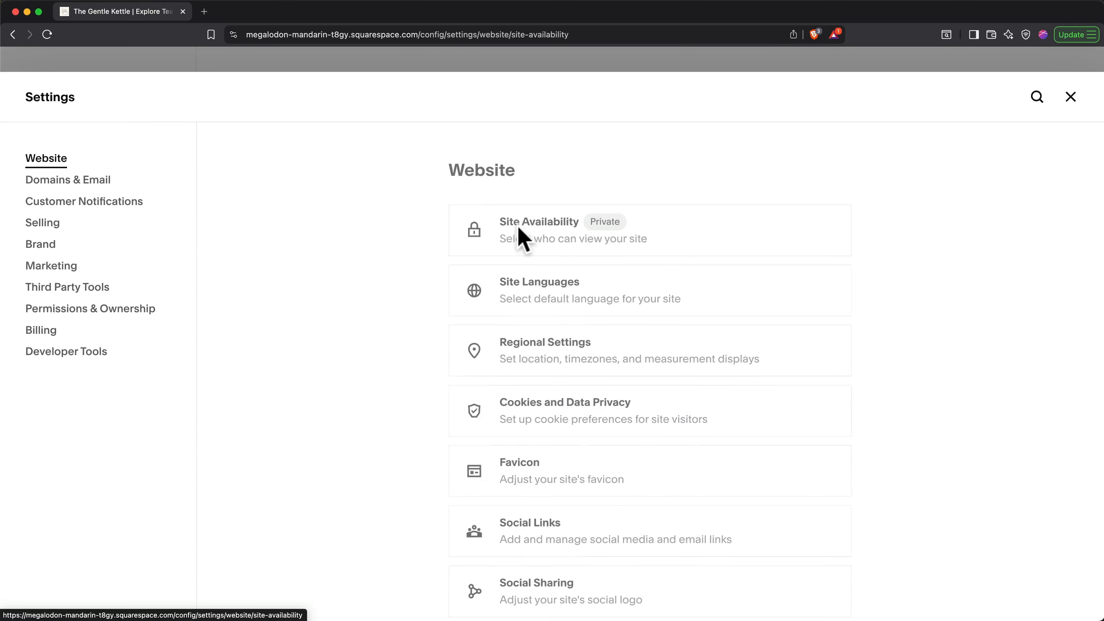
{"action": "left_click", "coordinate": [458, 267]}
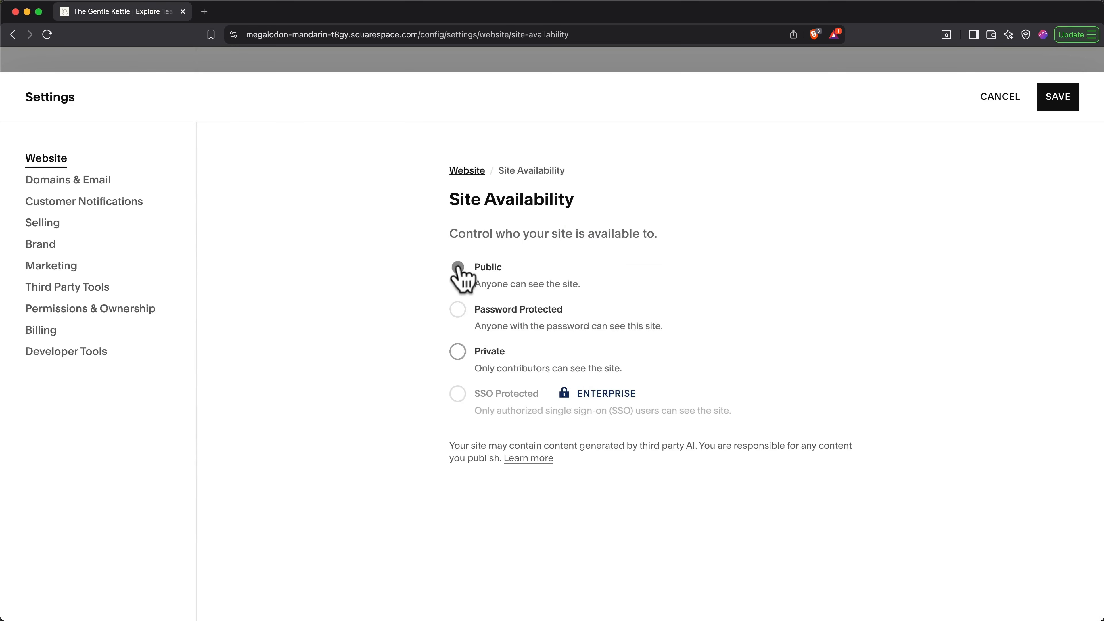